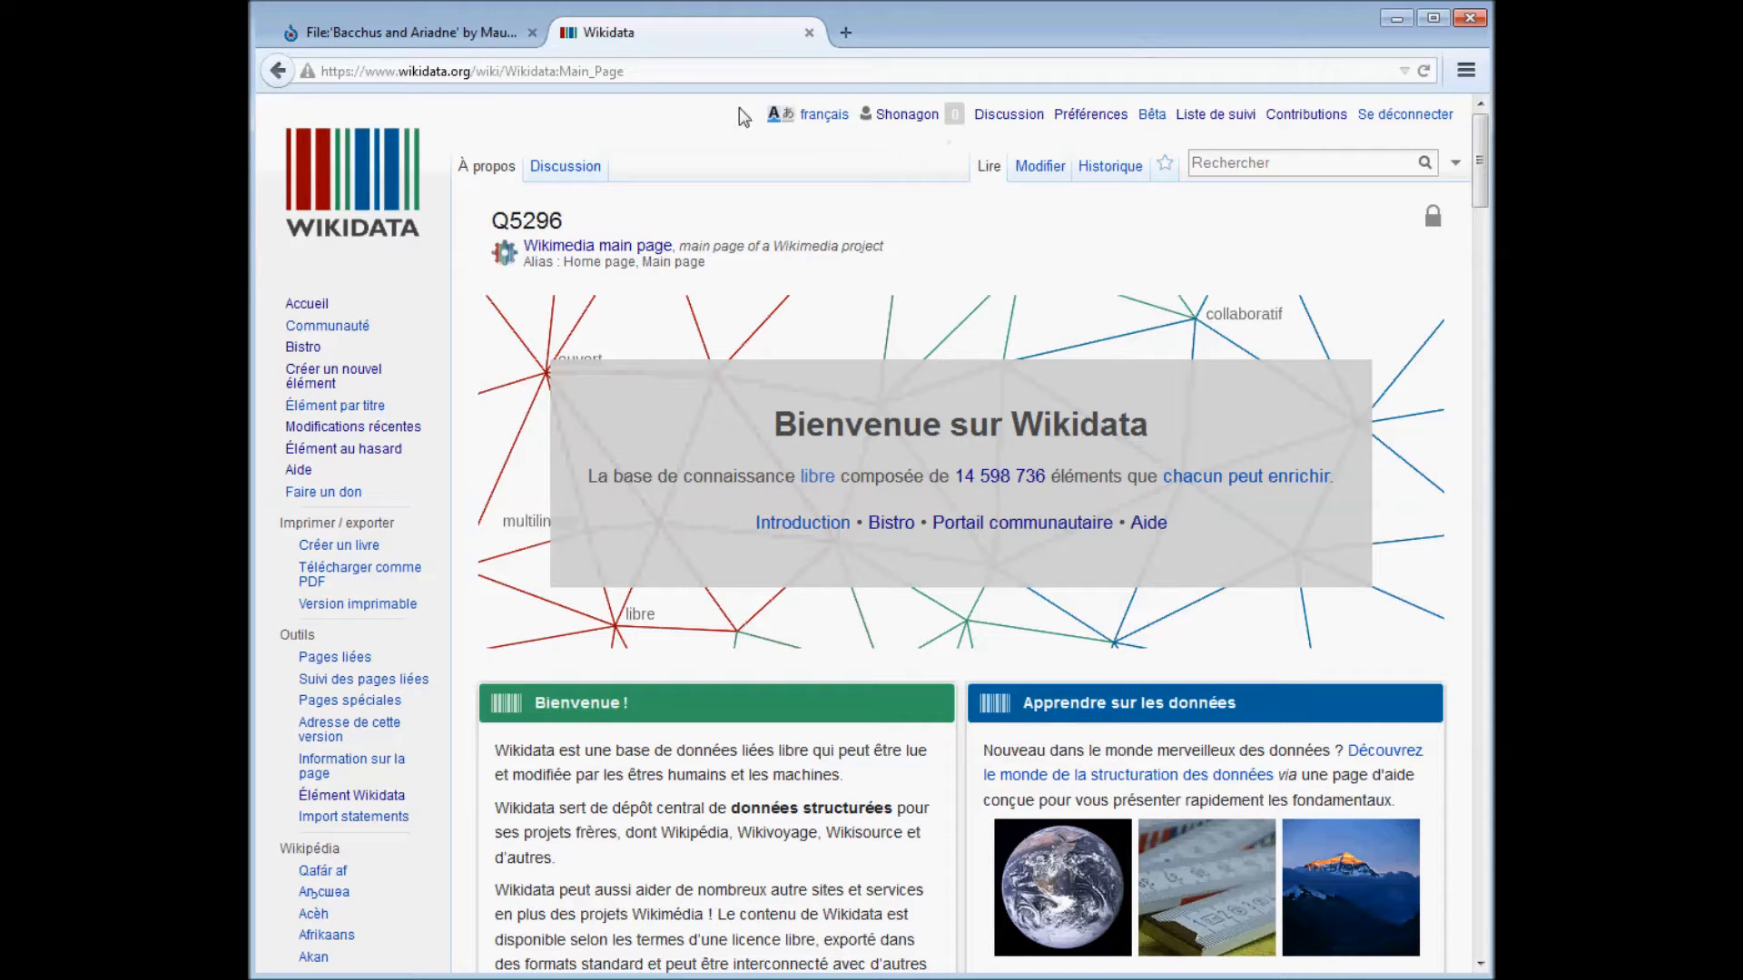
# Create a new Wikidata item with the French label "Bacchus et Ariane" and the description "peinture de Maurice Denis".
pyautogui.click(484, 36)
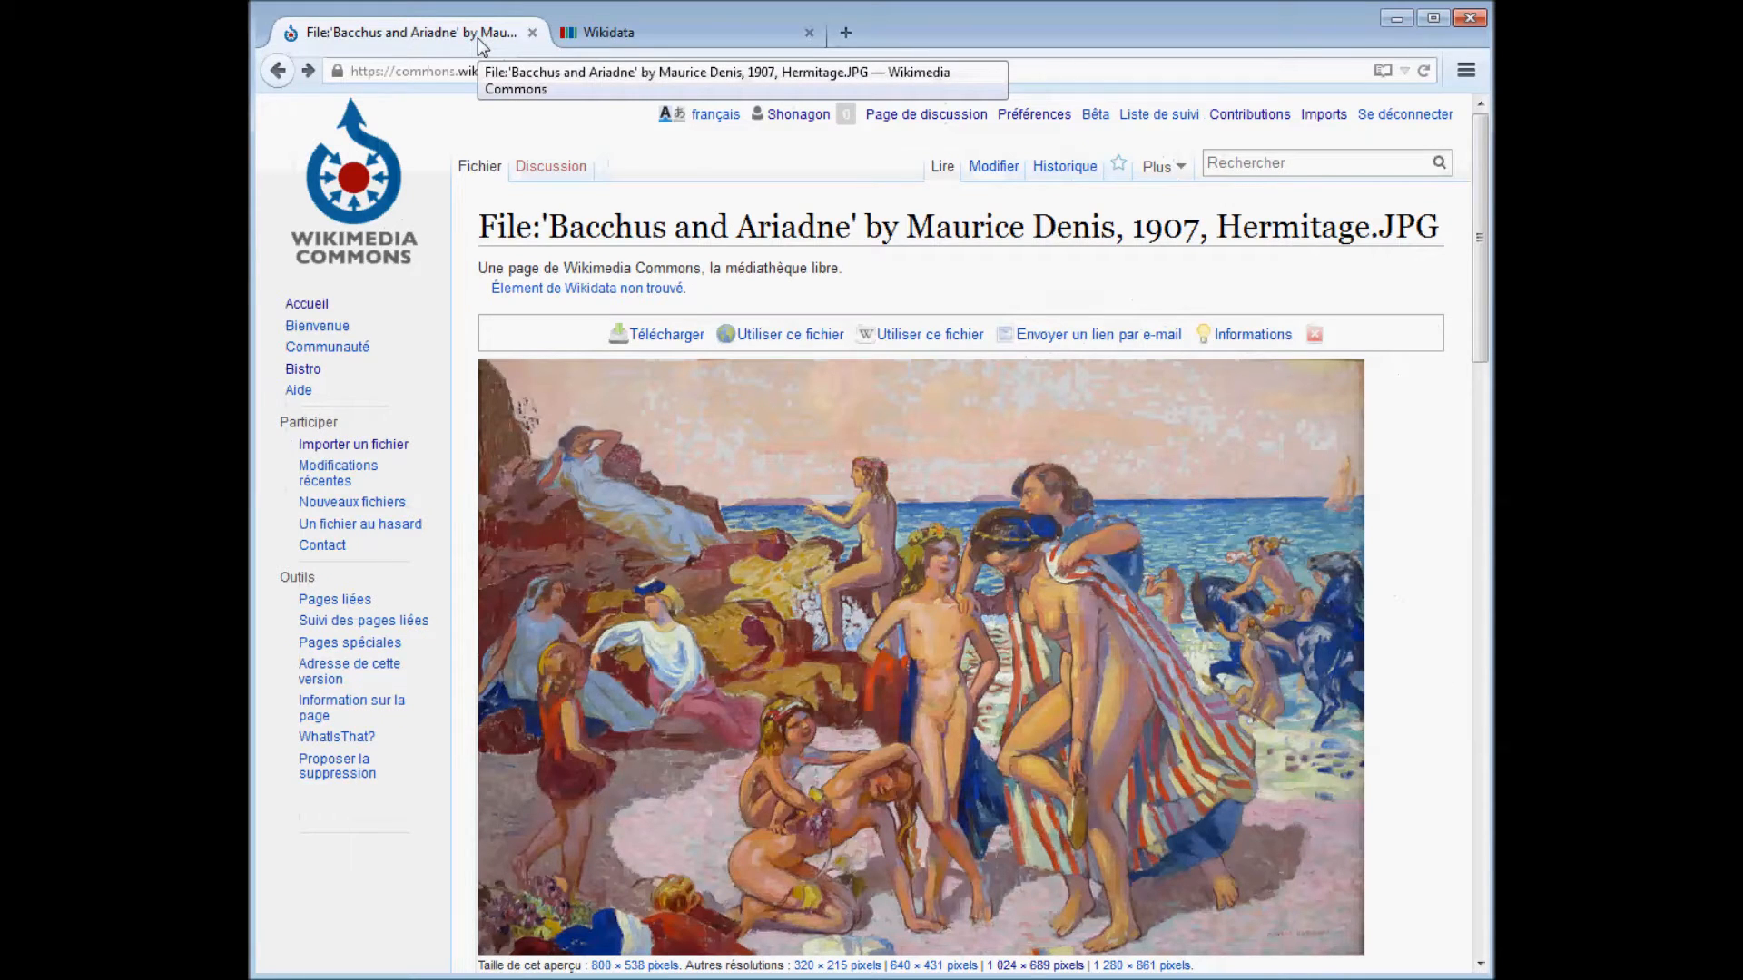
pyautogui.click(623, 47)
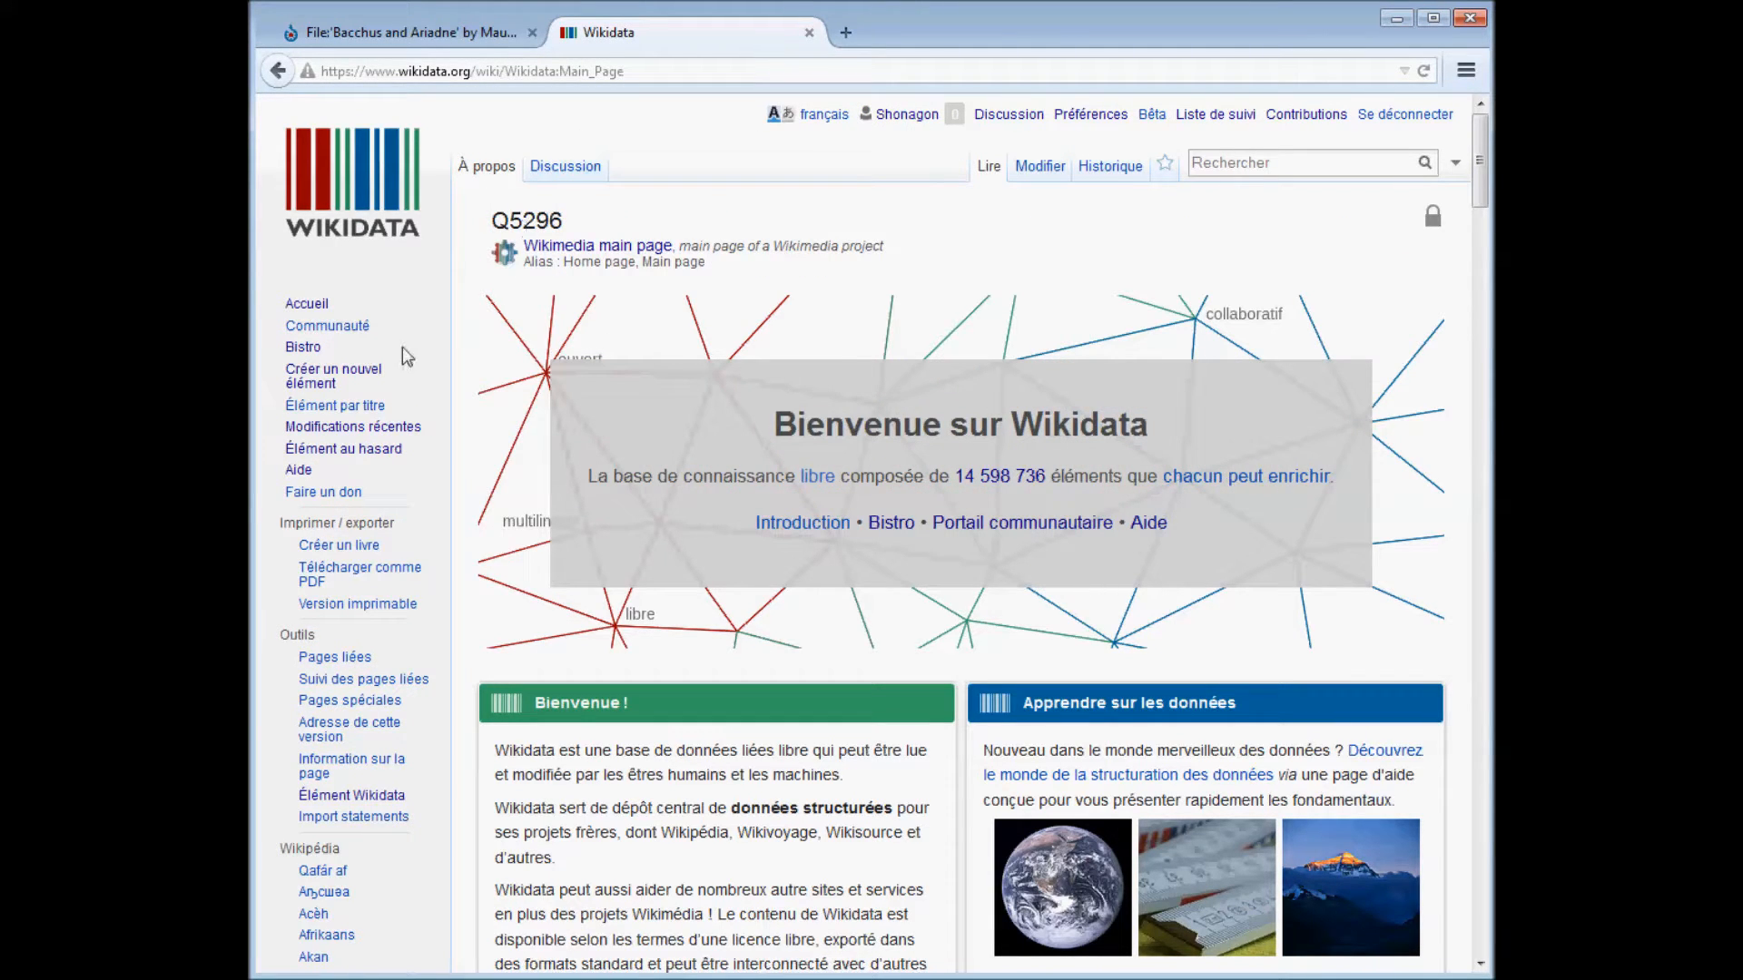
pyautogui.click(376, 385)
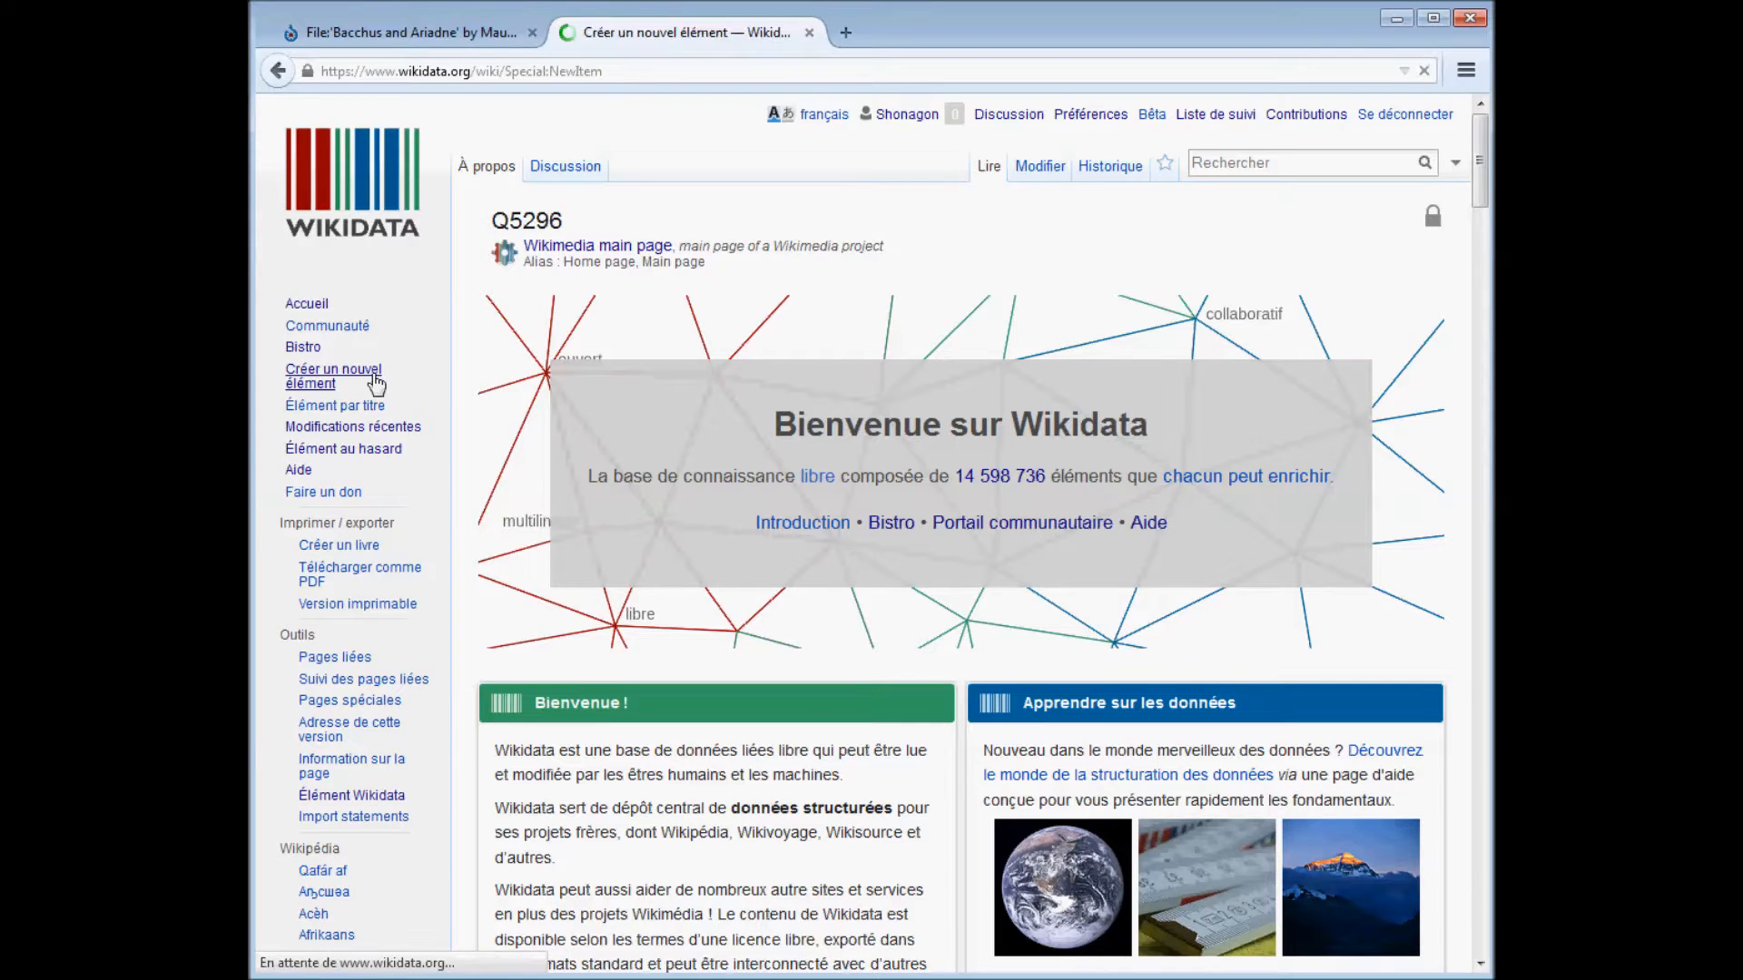
pyautogui.click(543, 652)
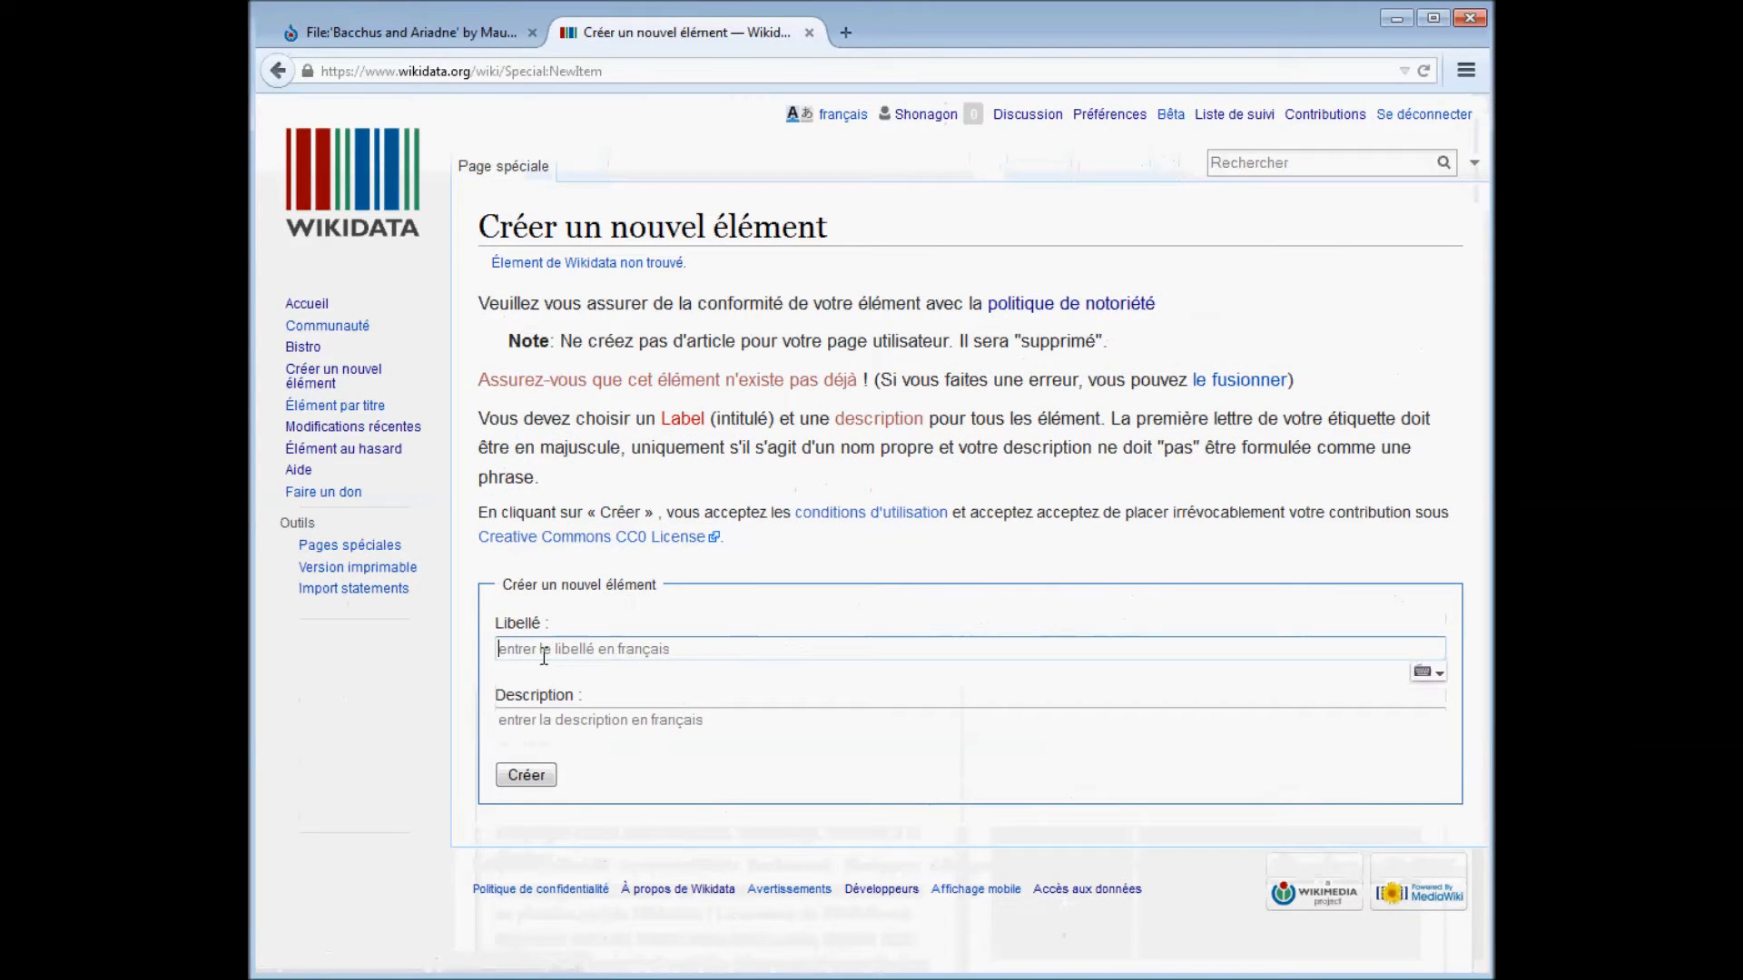
pyautogui.write('B')
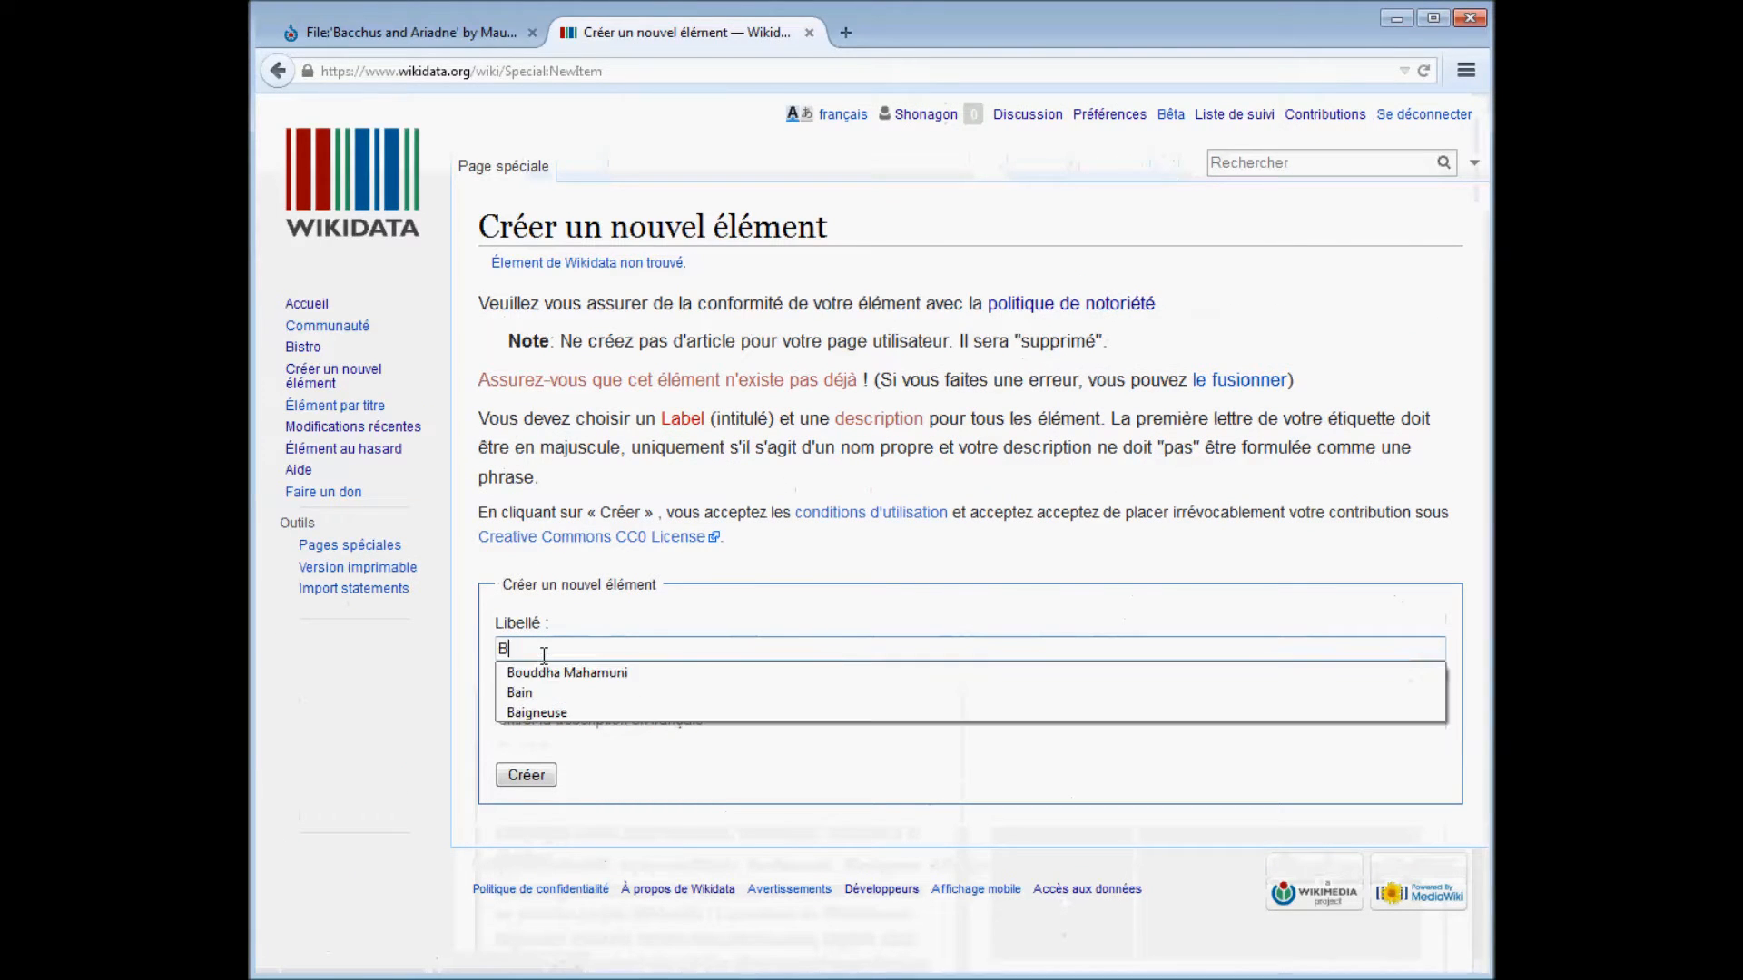
pyautogui.write('acchus et Ariane')
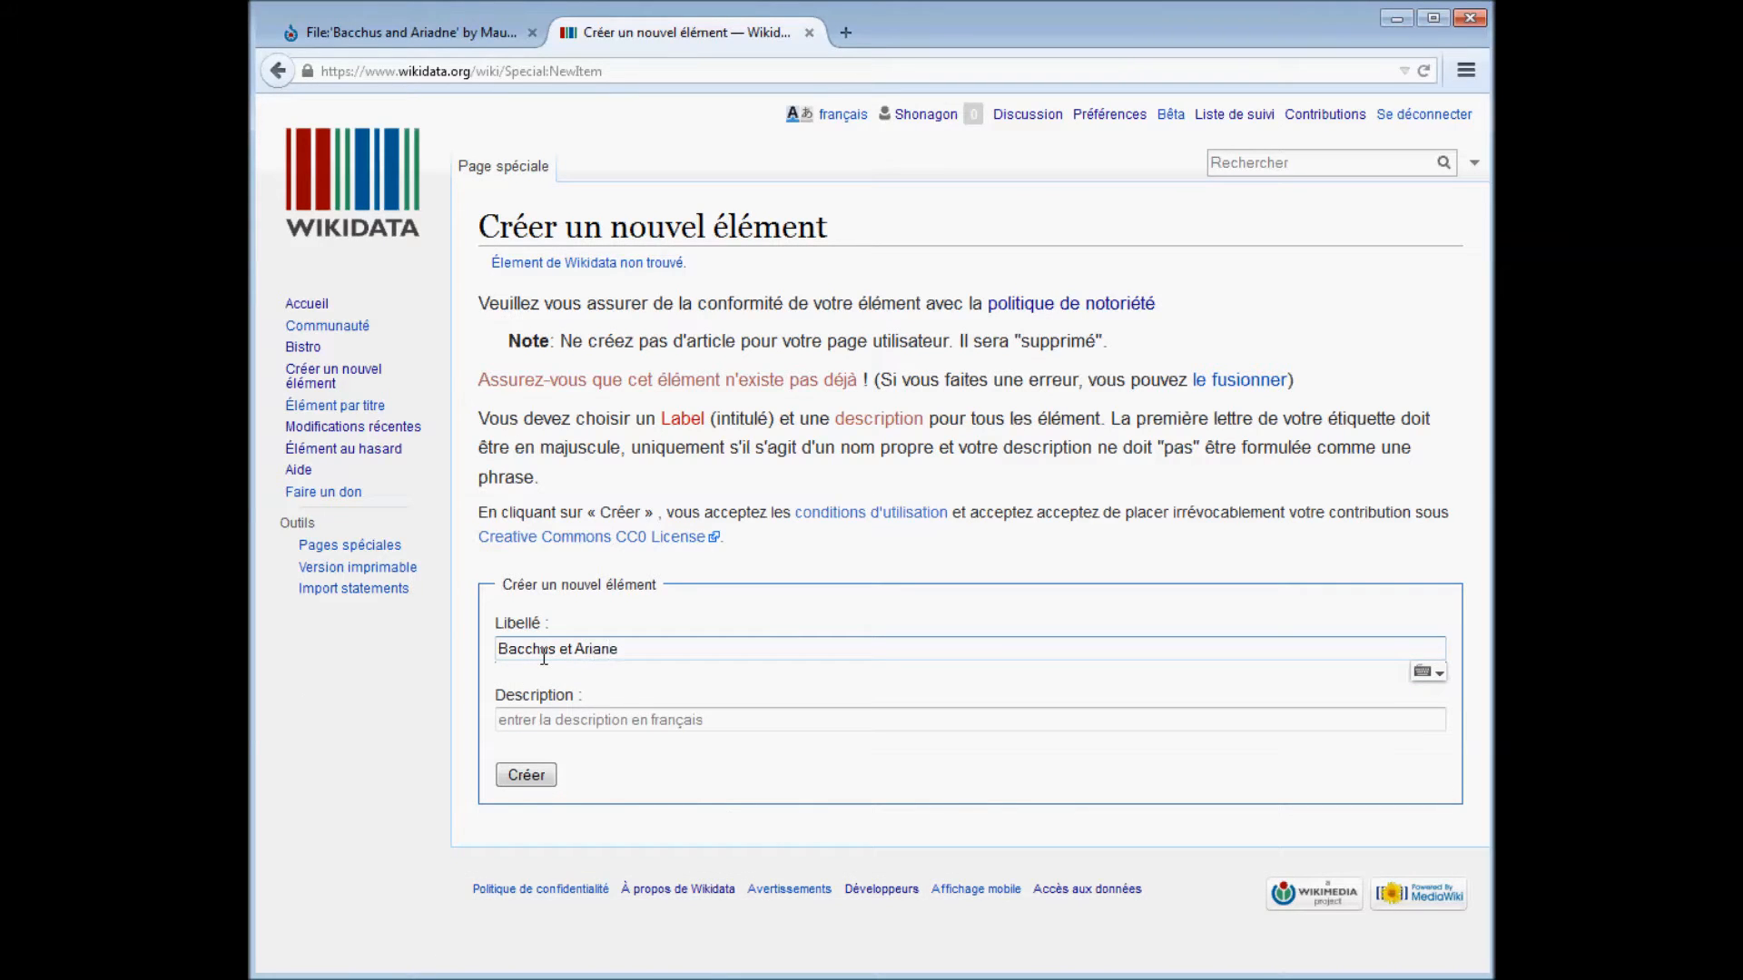
pyautogui.press('Tab')
pyautogui.write('pei')
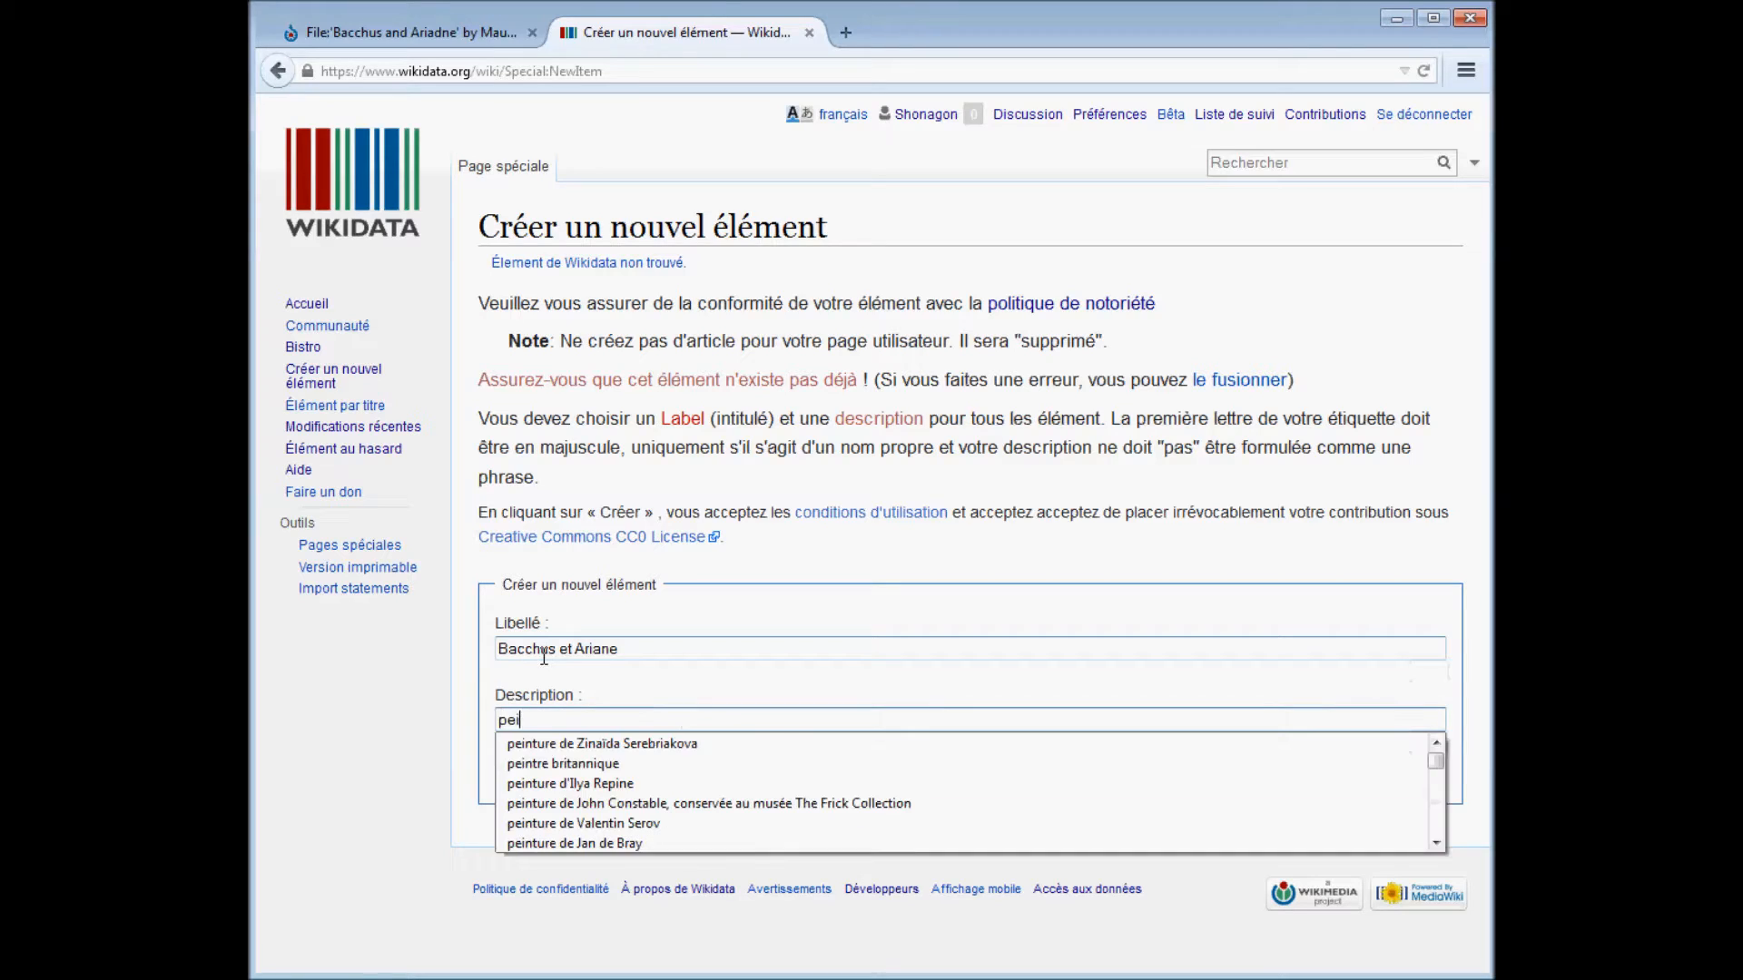
pyautogui.write('nture de M')
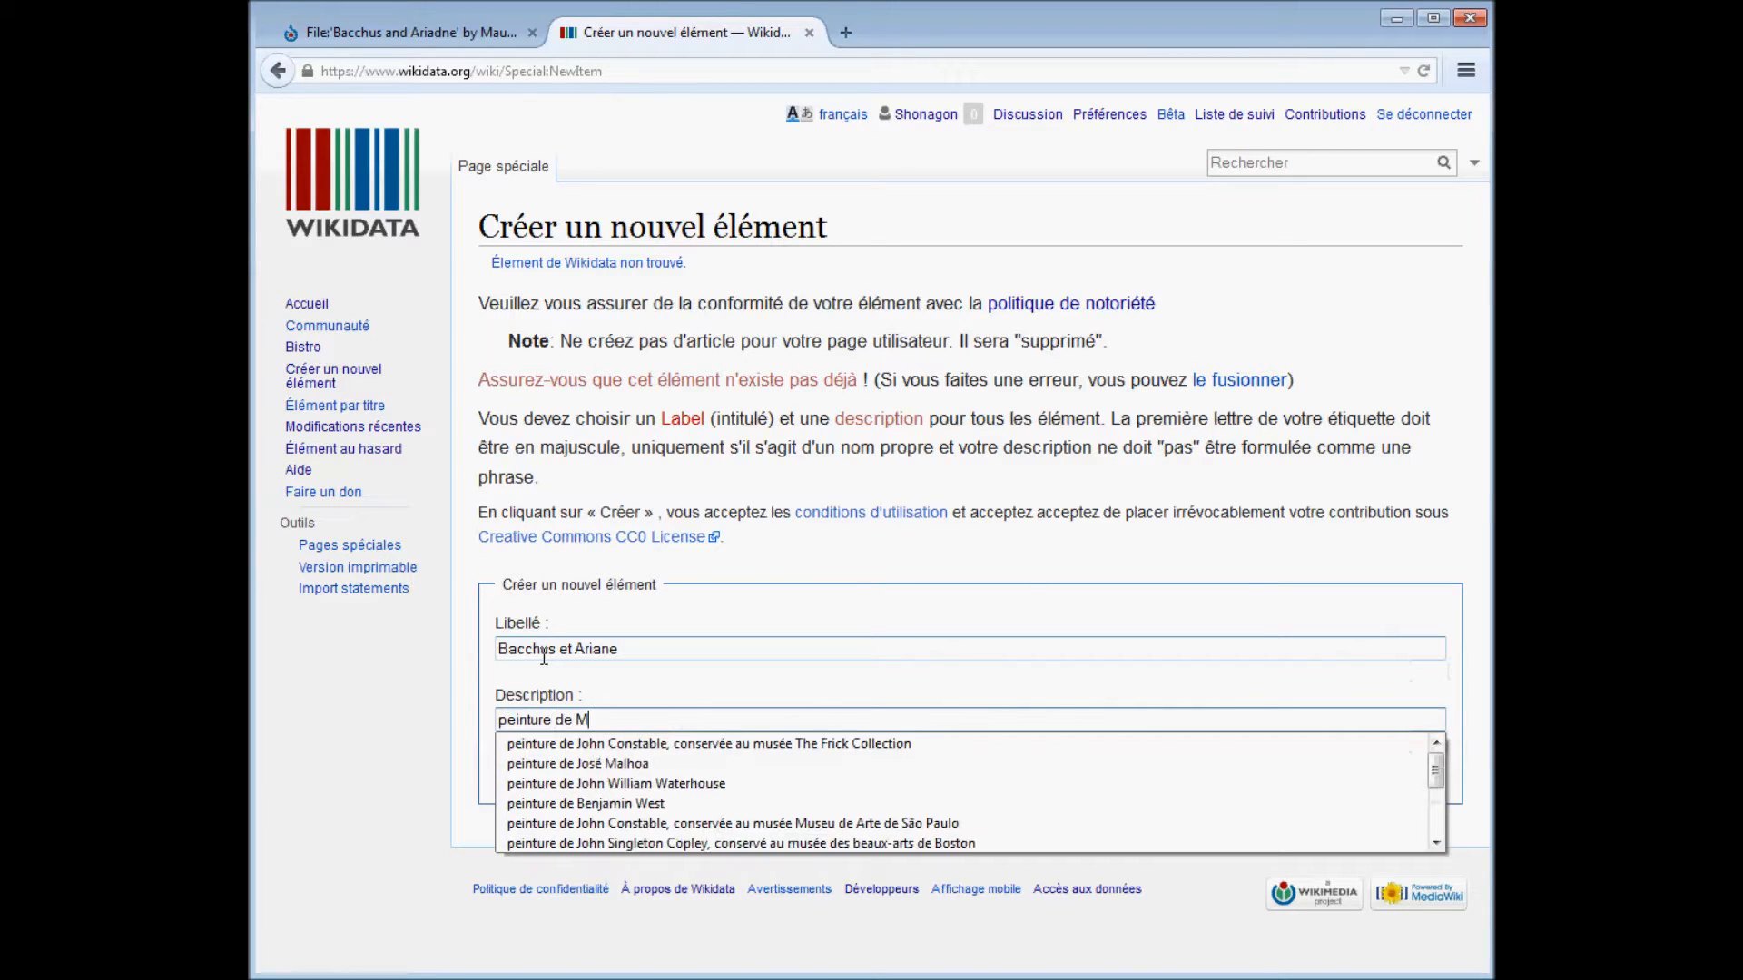
pyautogui.write('aurice Denis')
pyautogui.press('Return')
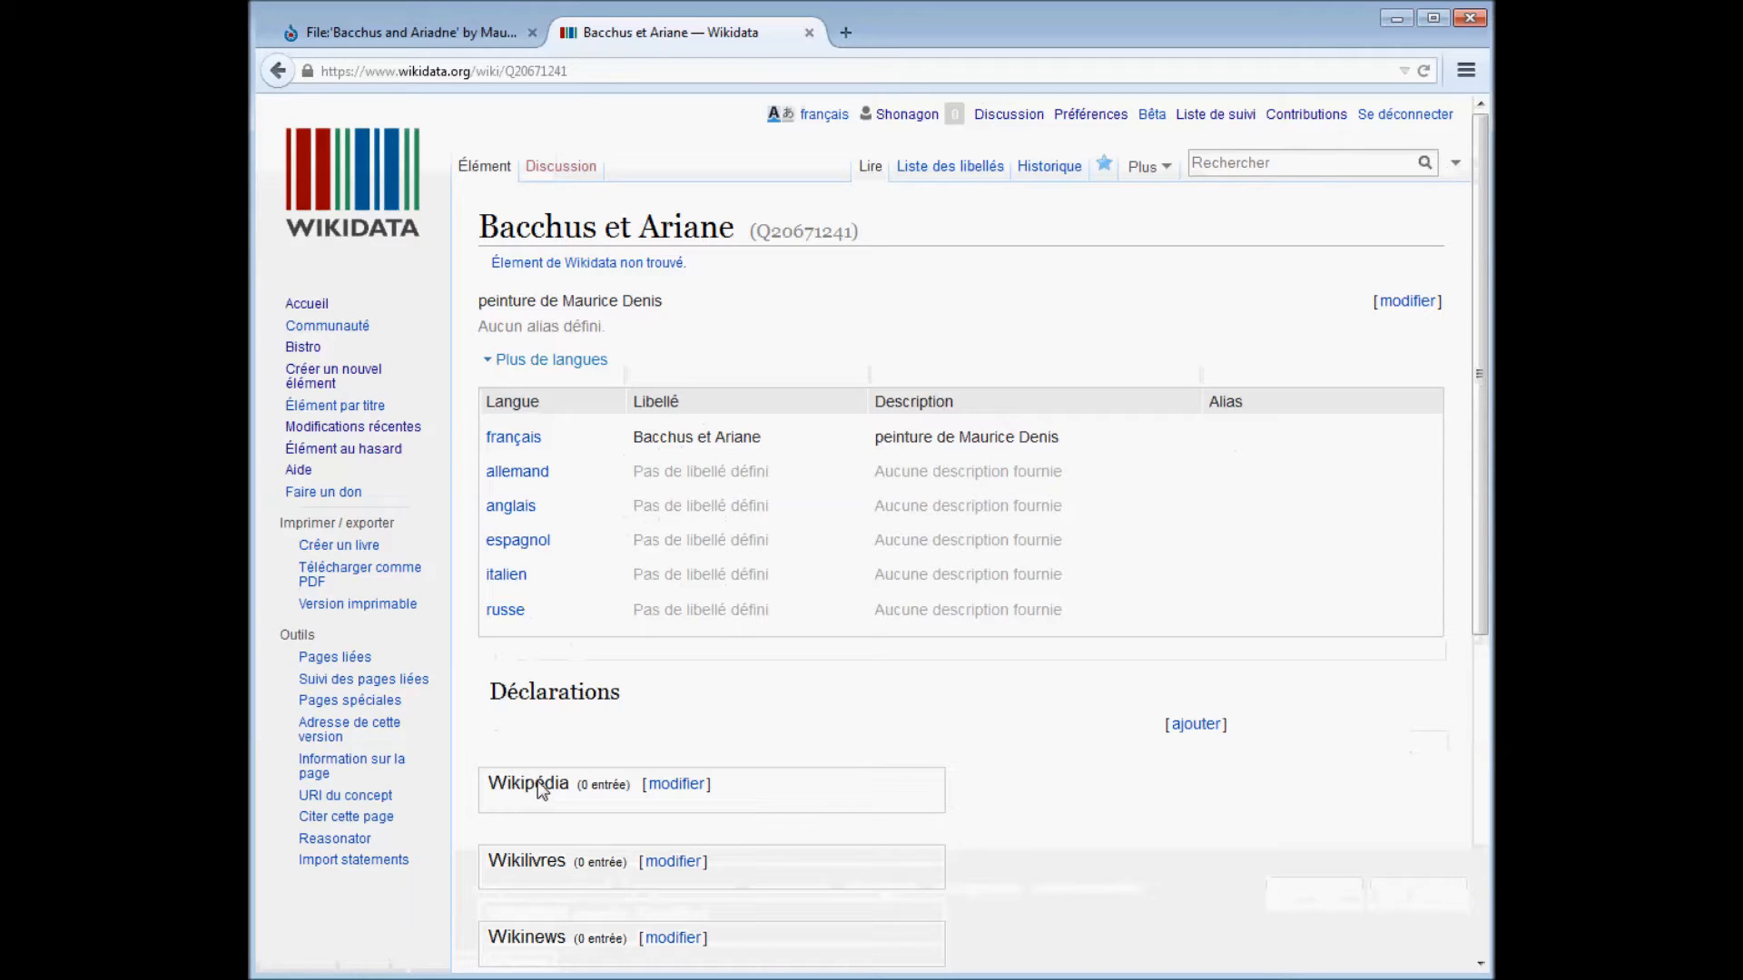
# Add and save a "nature de l'élément" statement with the value "peinture" described as "œuvre artistique peinte sur une surface plane".
pyautogui.click(1191, 727)
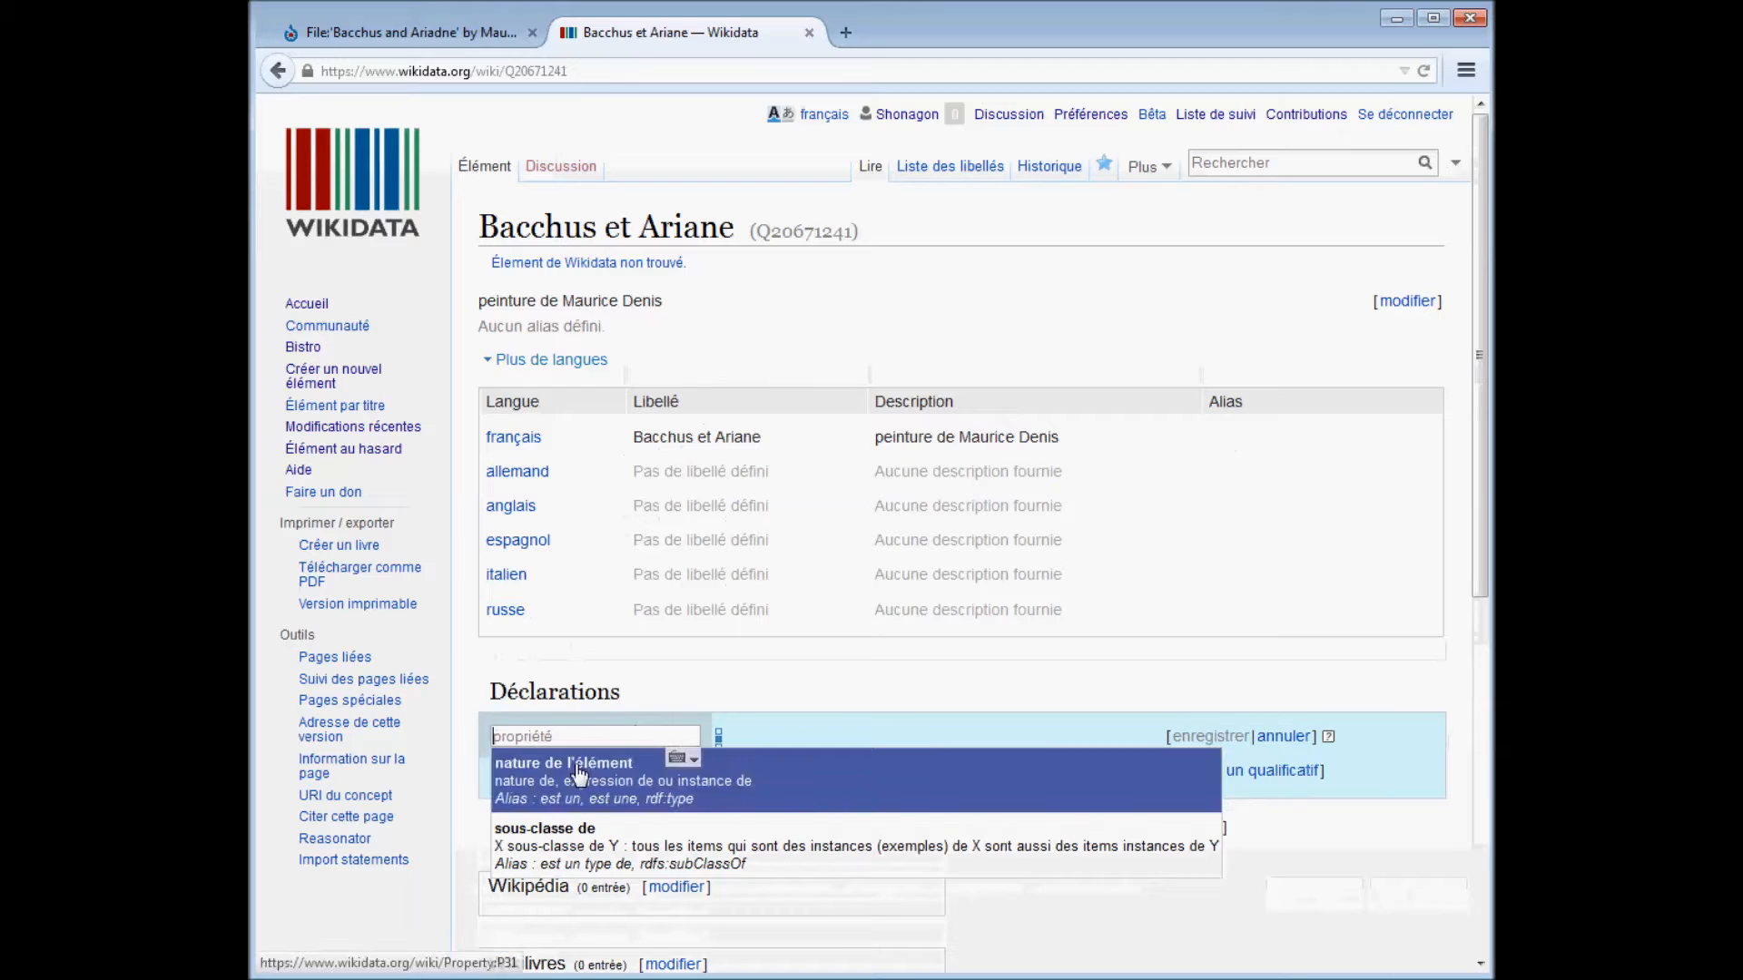
pyautogui.click(577, 767)
pyautogui.write('peinture')
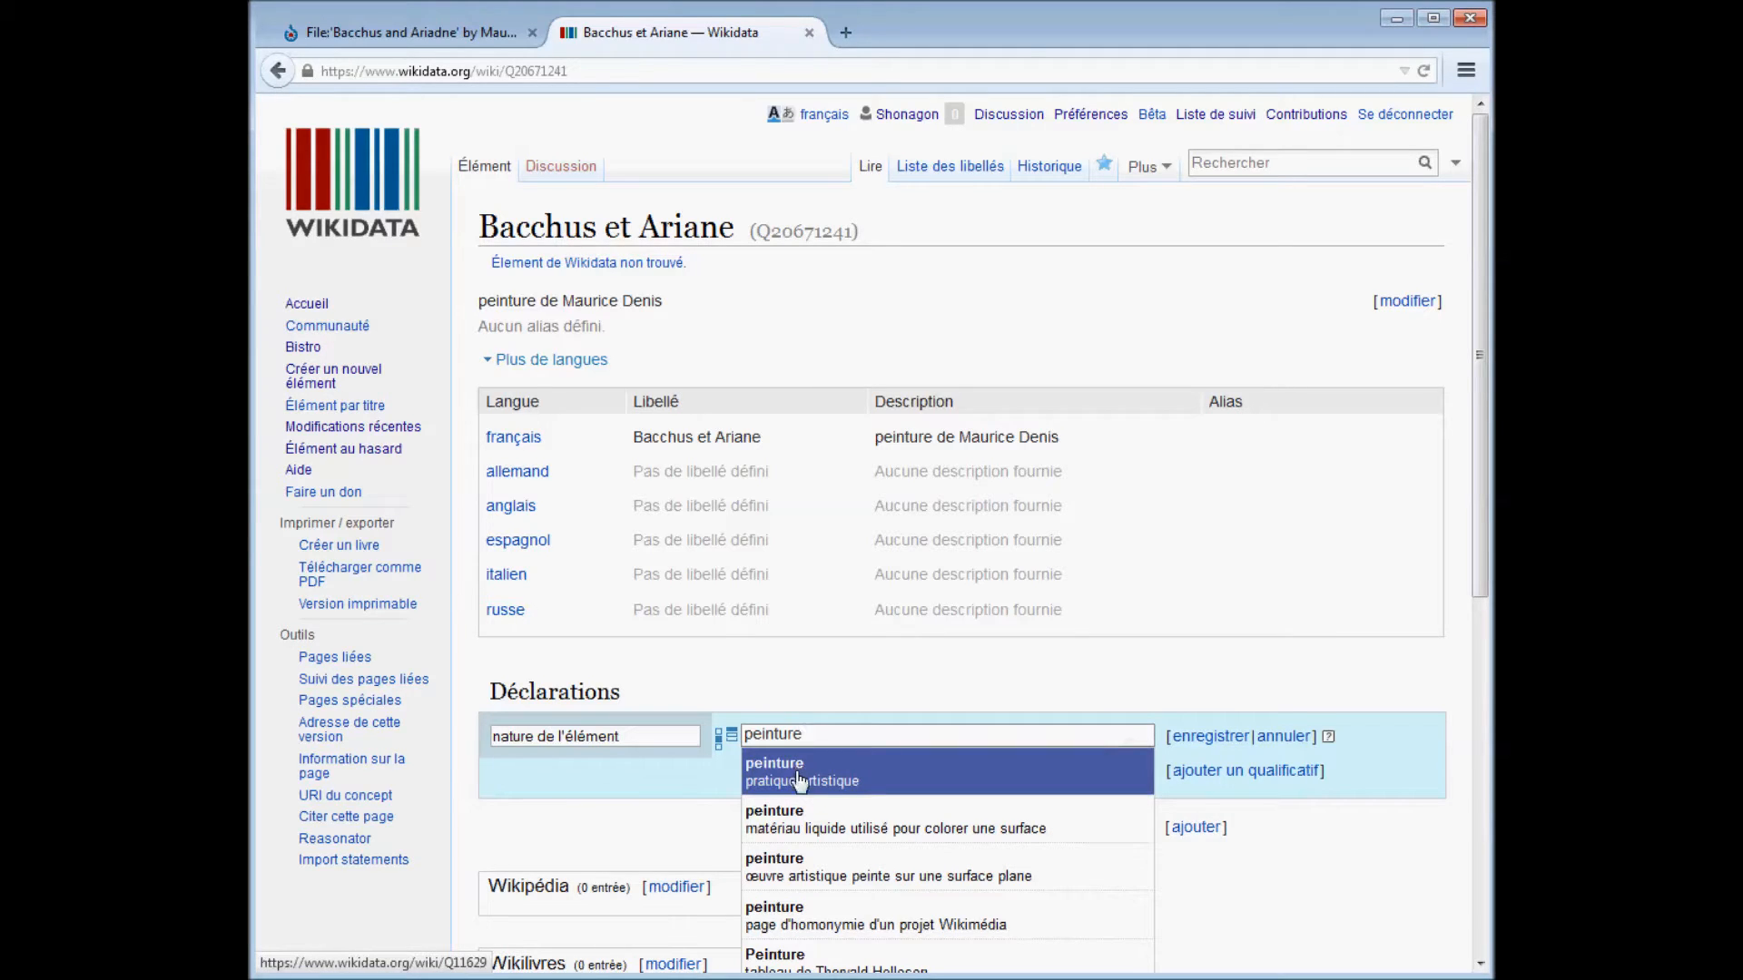
pyautogui.click(826, 883)
pyautogui.click(1224, 738)
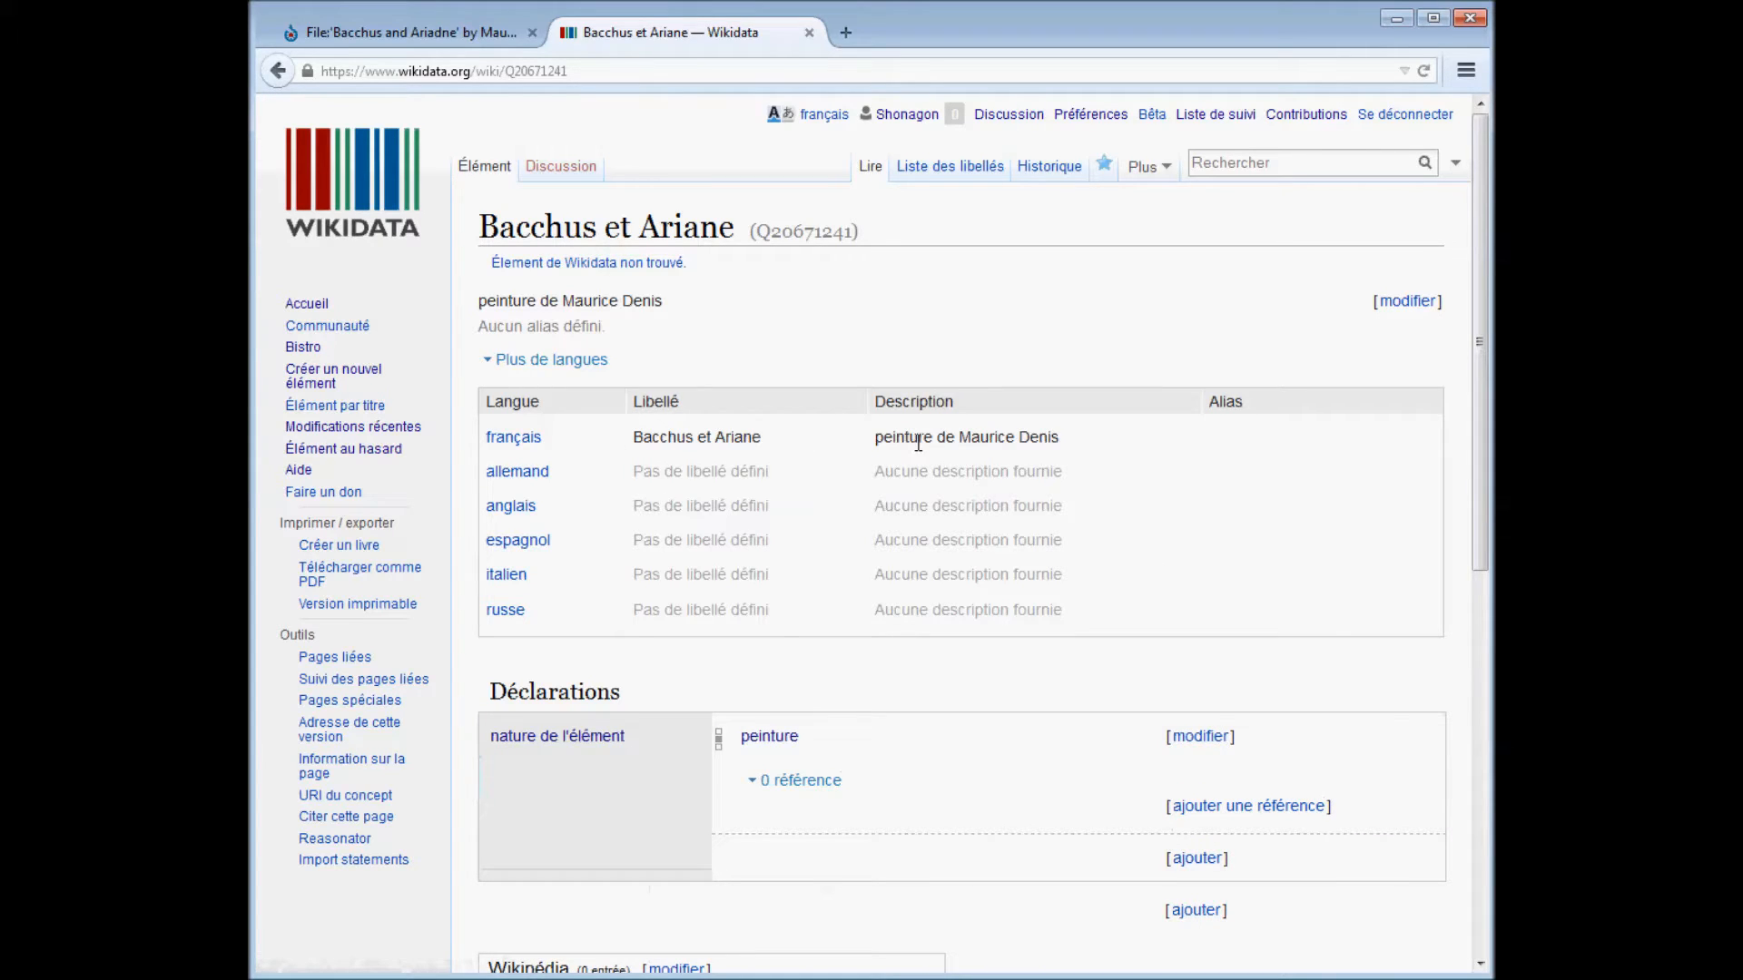
# Copy the title "Bacchus and Ariadne" from the Wikimedia Commons file page into the Wikidata item's English label.
pyautogui.hotkey('ctrl', 'Tab')
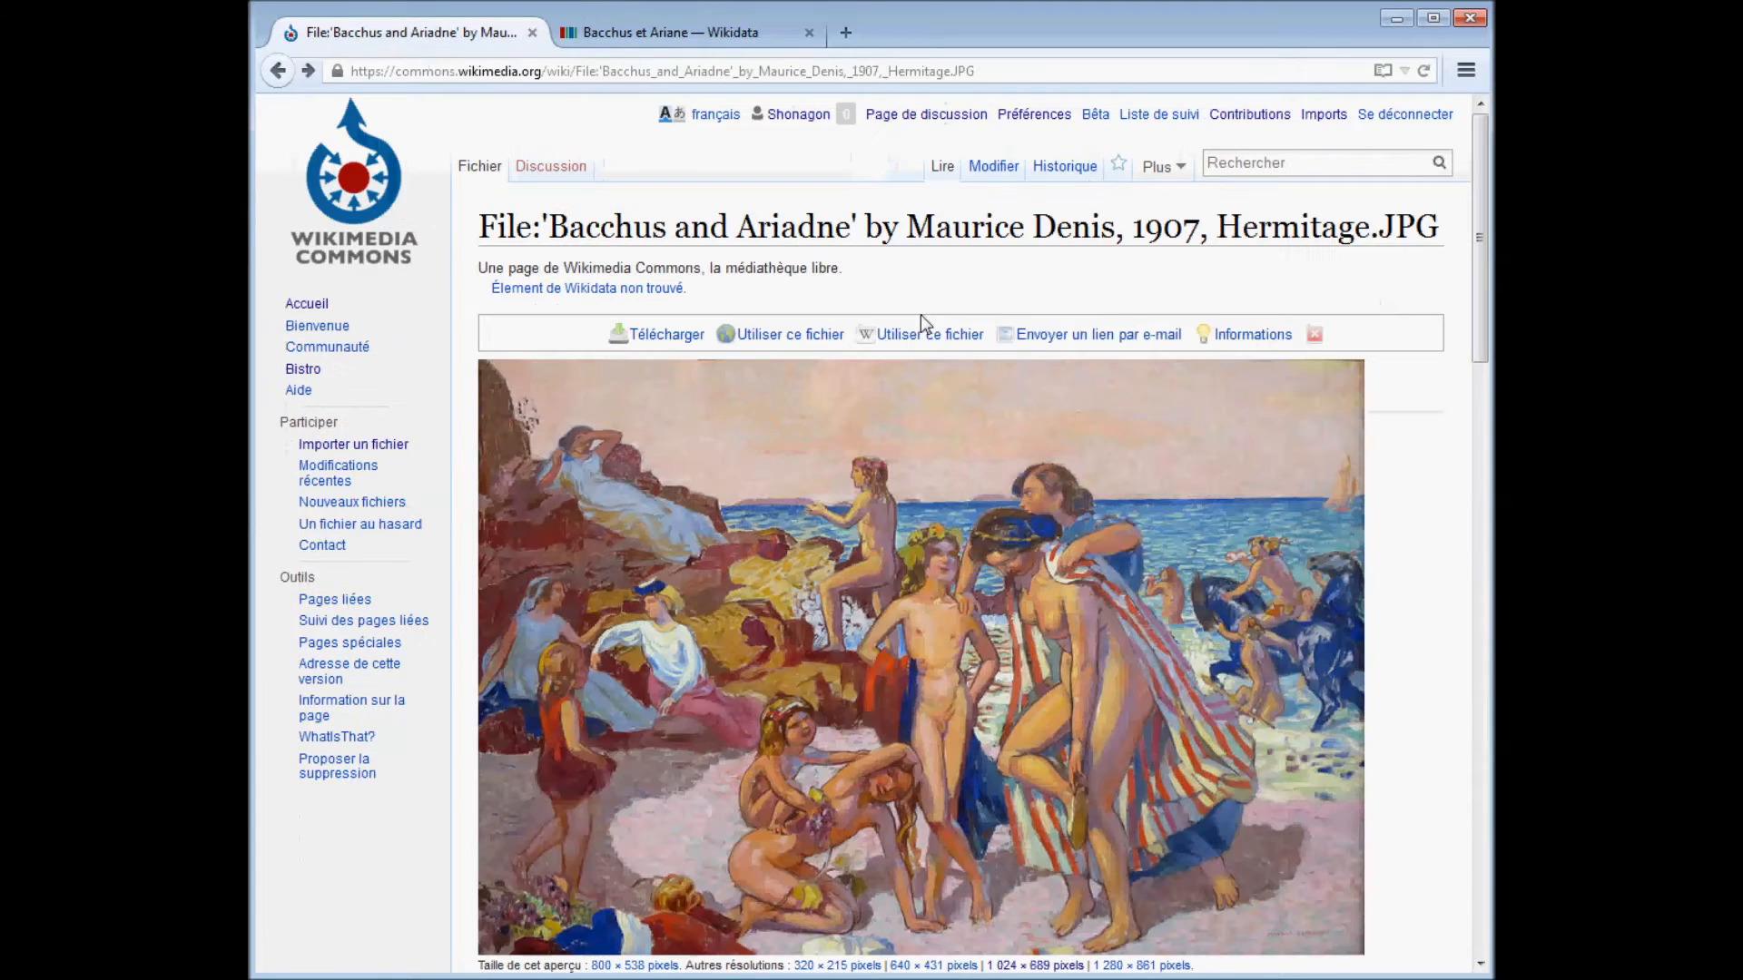
pyautogui.moveTo(851, 227); pyautogui.dragTo(551, 225)
pyautogui.hotkey('ctrl', 'c')
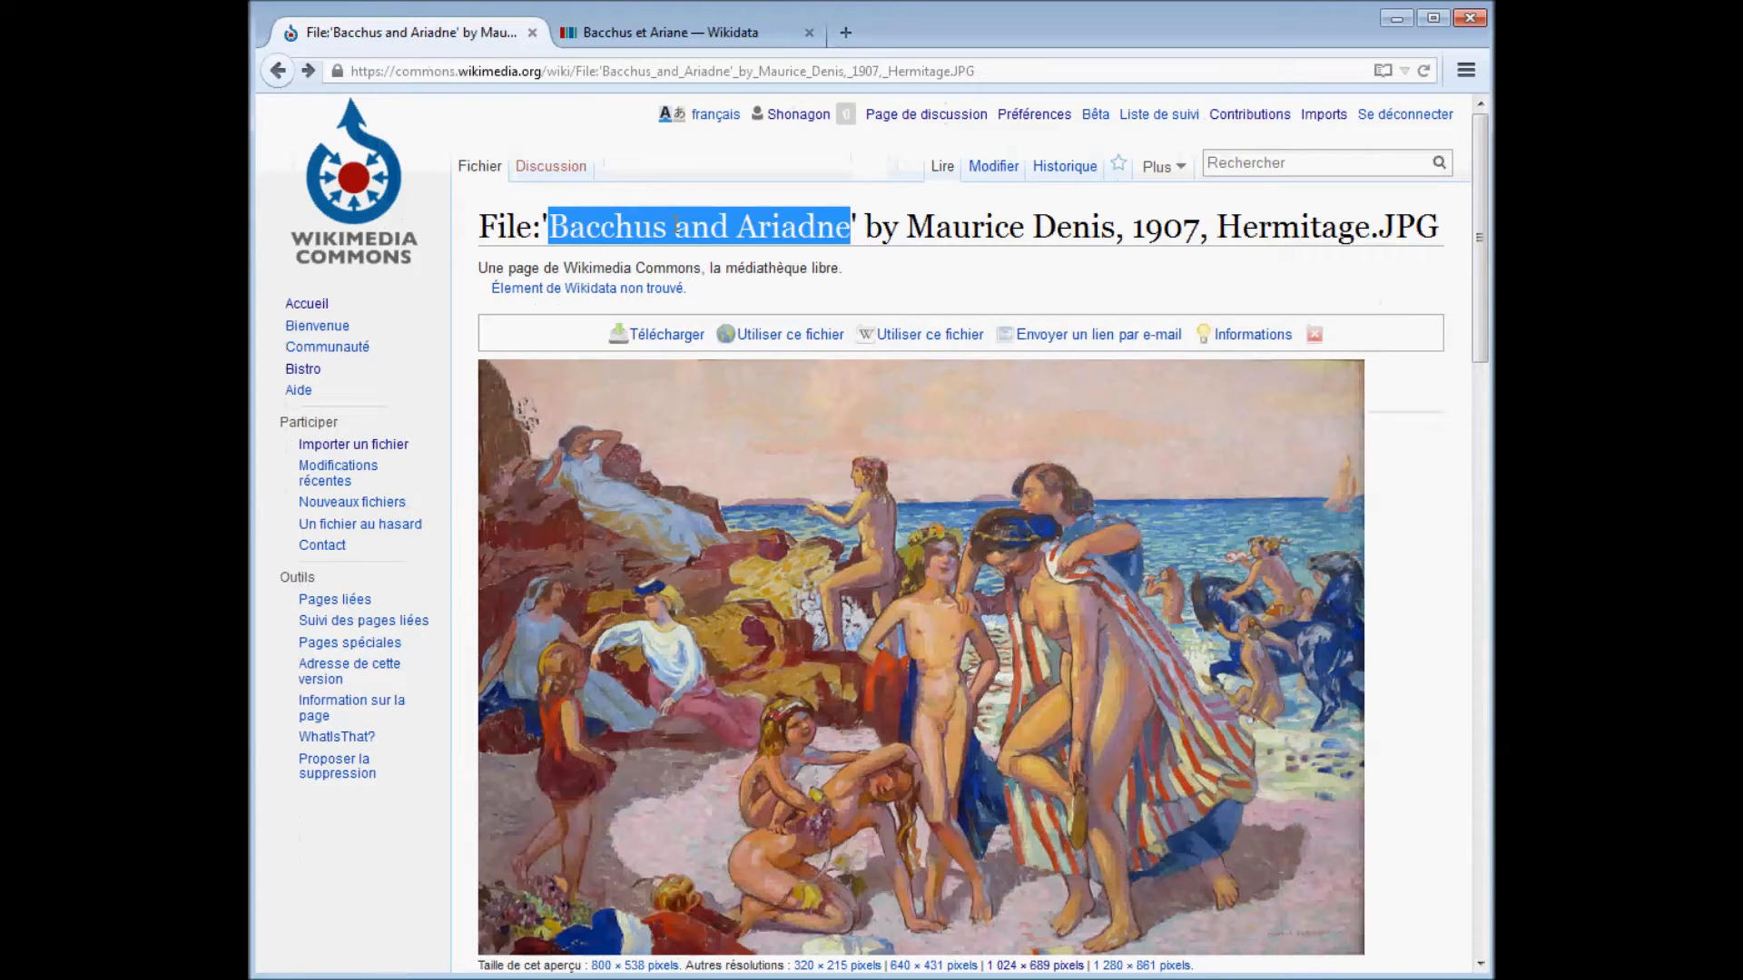
pyautogui.hotkey('ctrl', 'Tab')
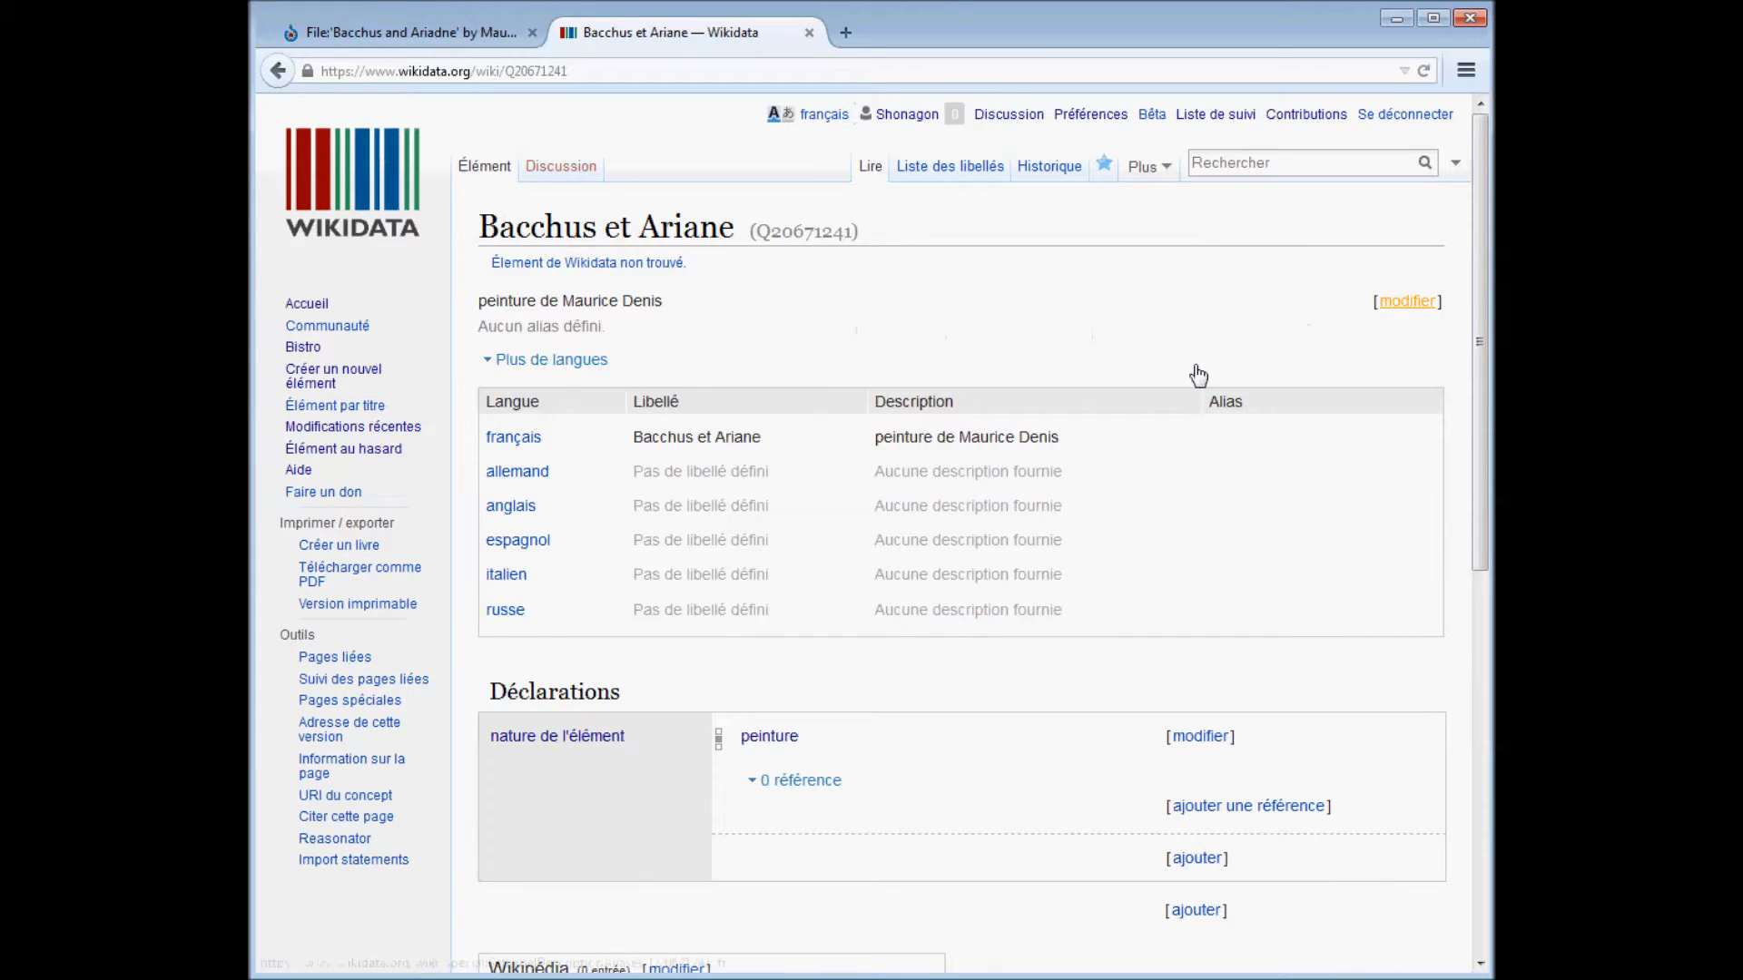
pyautogui.click(1407, 301)
pyautogui.click(686, 511)
pyautogui.hotkey('ctrl', 'v')
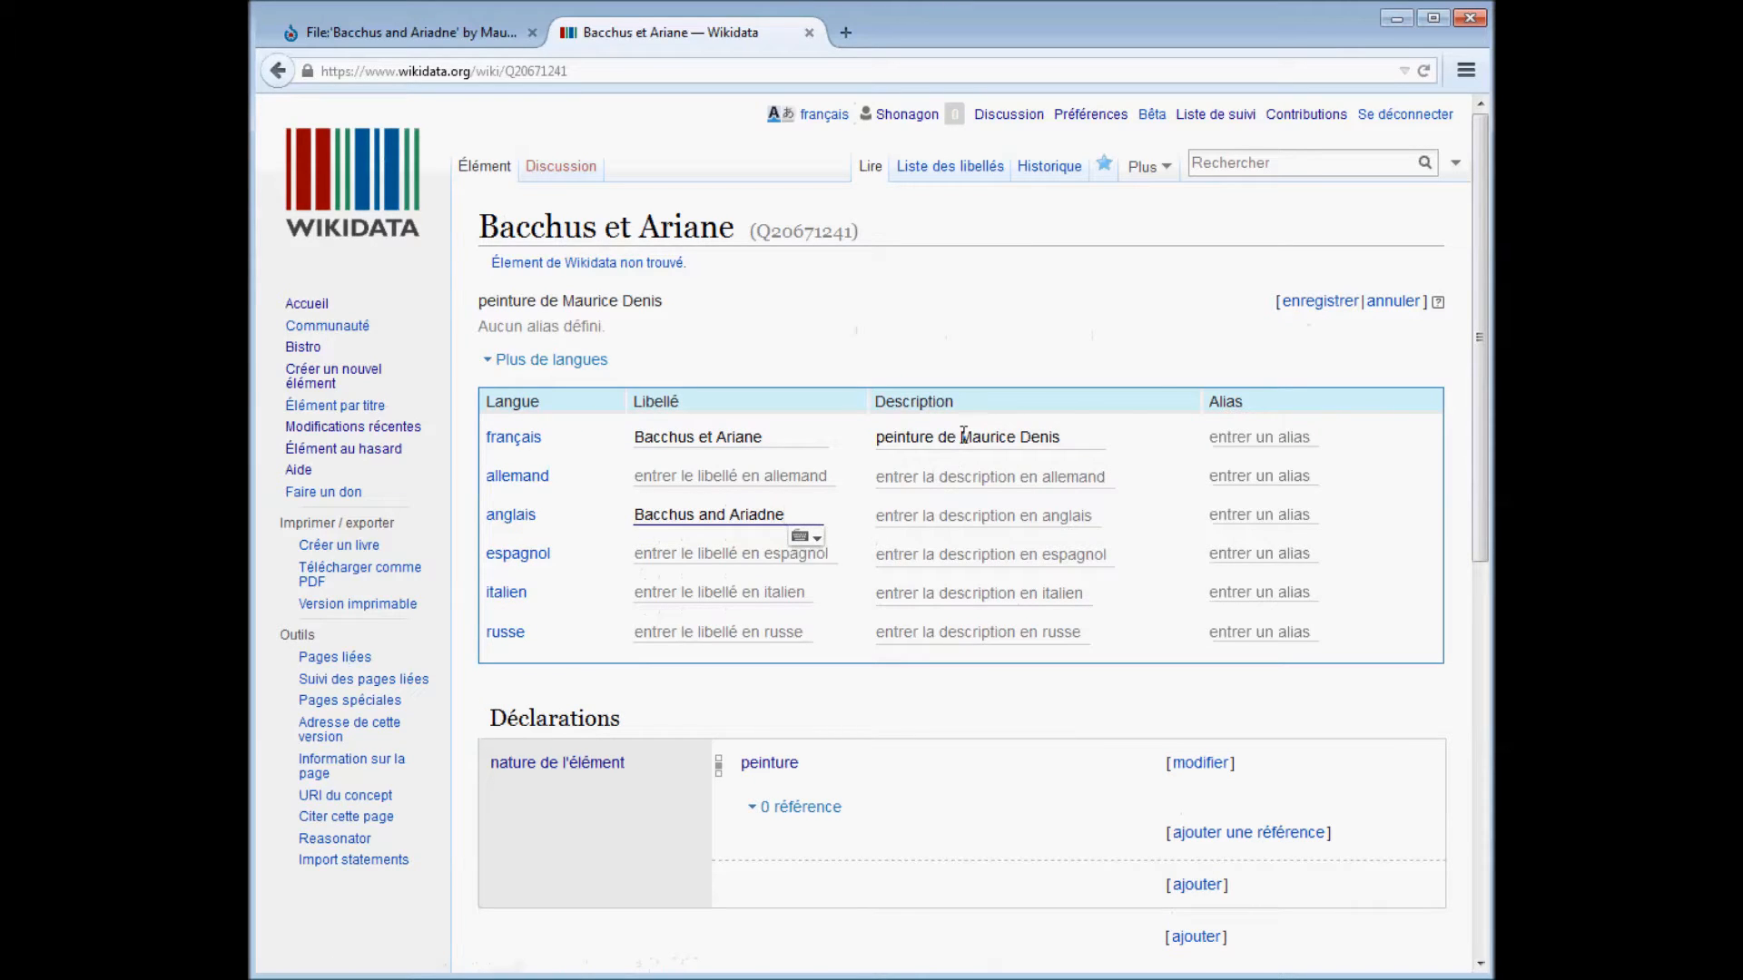
# Enter the English description "painting by Maurice Denis" and save the item's labels and descriptions.
pyautogui.moveTo(962, 436); pyautogui.dragTo(1119, 441)
pyautogui.click(960, 524)
pyautogui.write('paint')
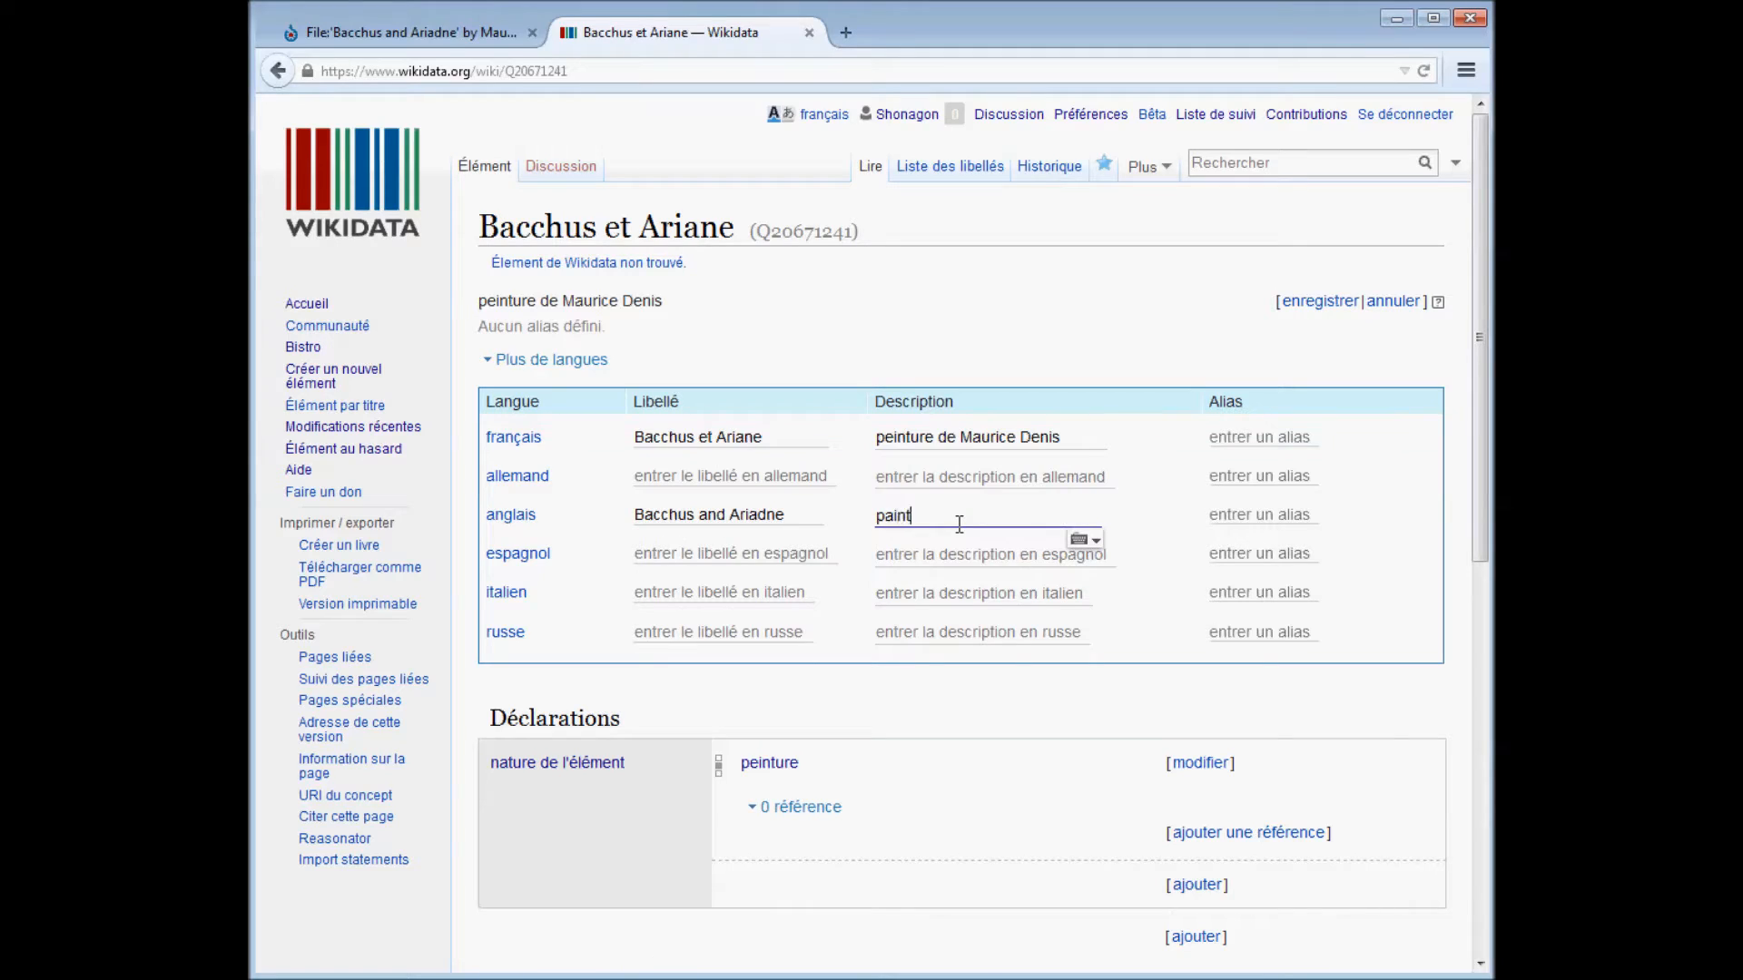
pyautogui.write('ing by Maurice Denis')
pyautogui.click(1319, 302)
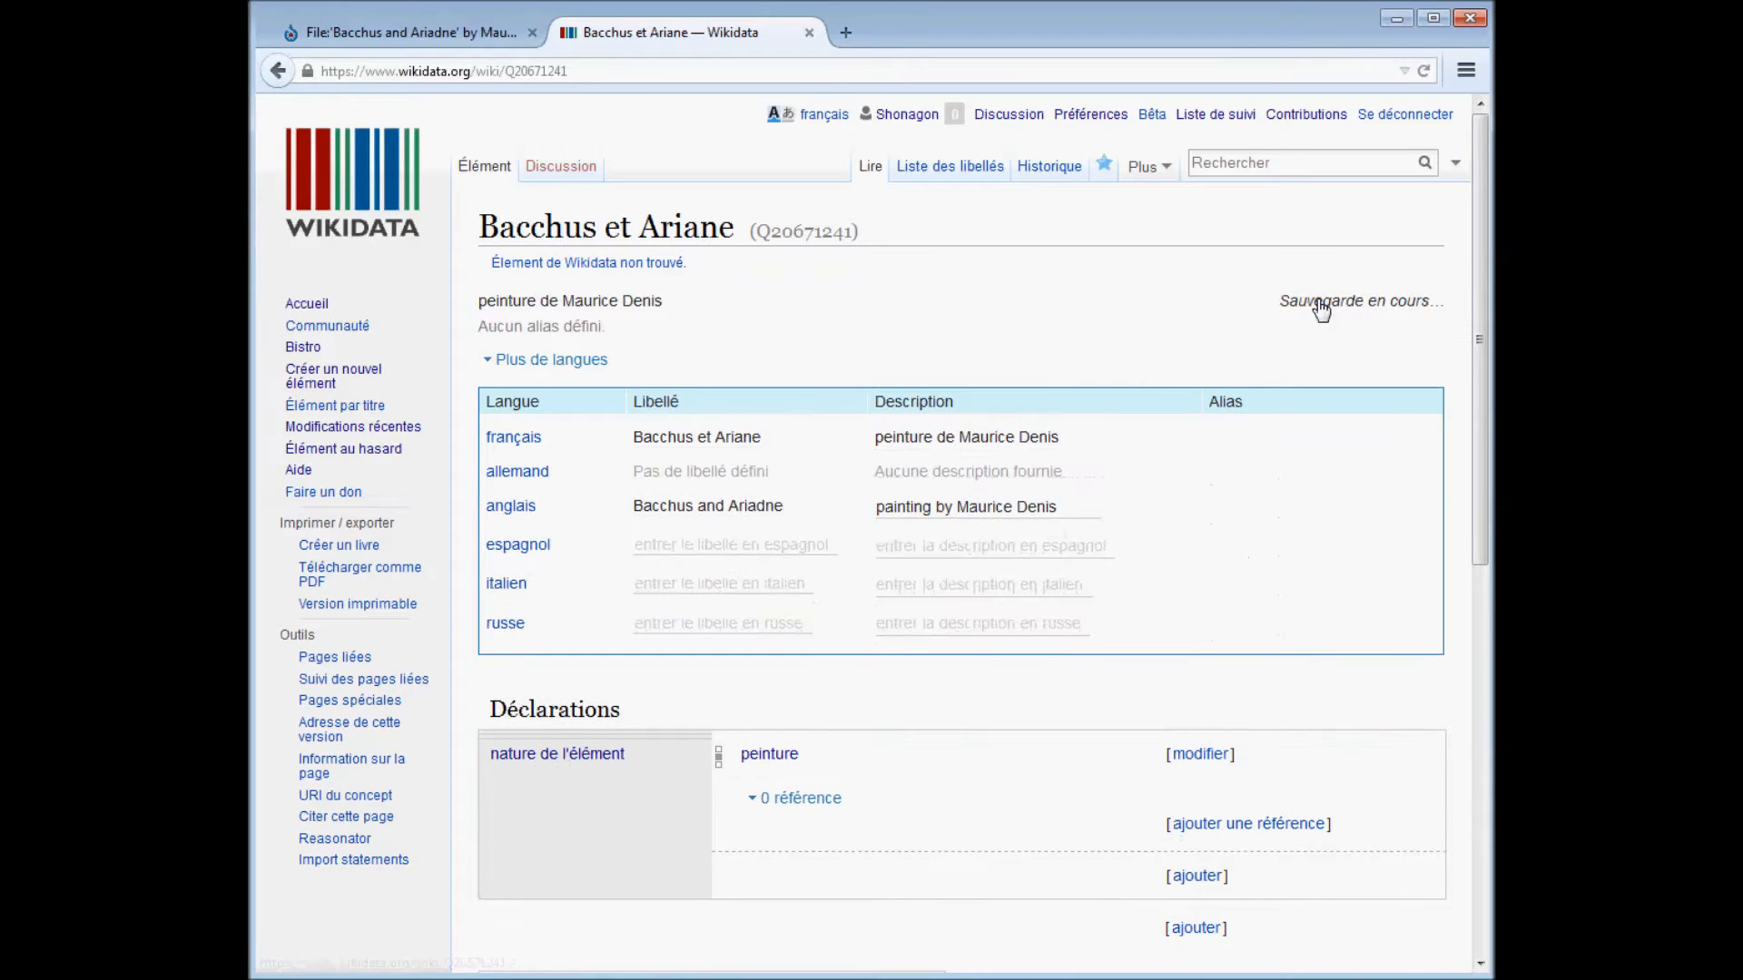
# Add and save a "créateur" statement with the French painter Maurice Denis as its value.
pyautogui.scroll(-5, 1081, 514)
pyautogui.click(1180, 658)
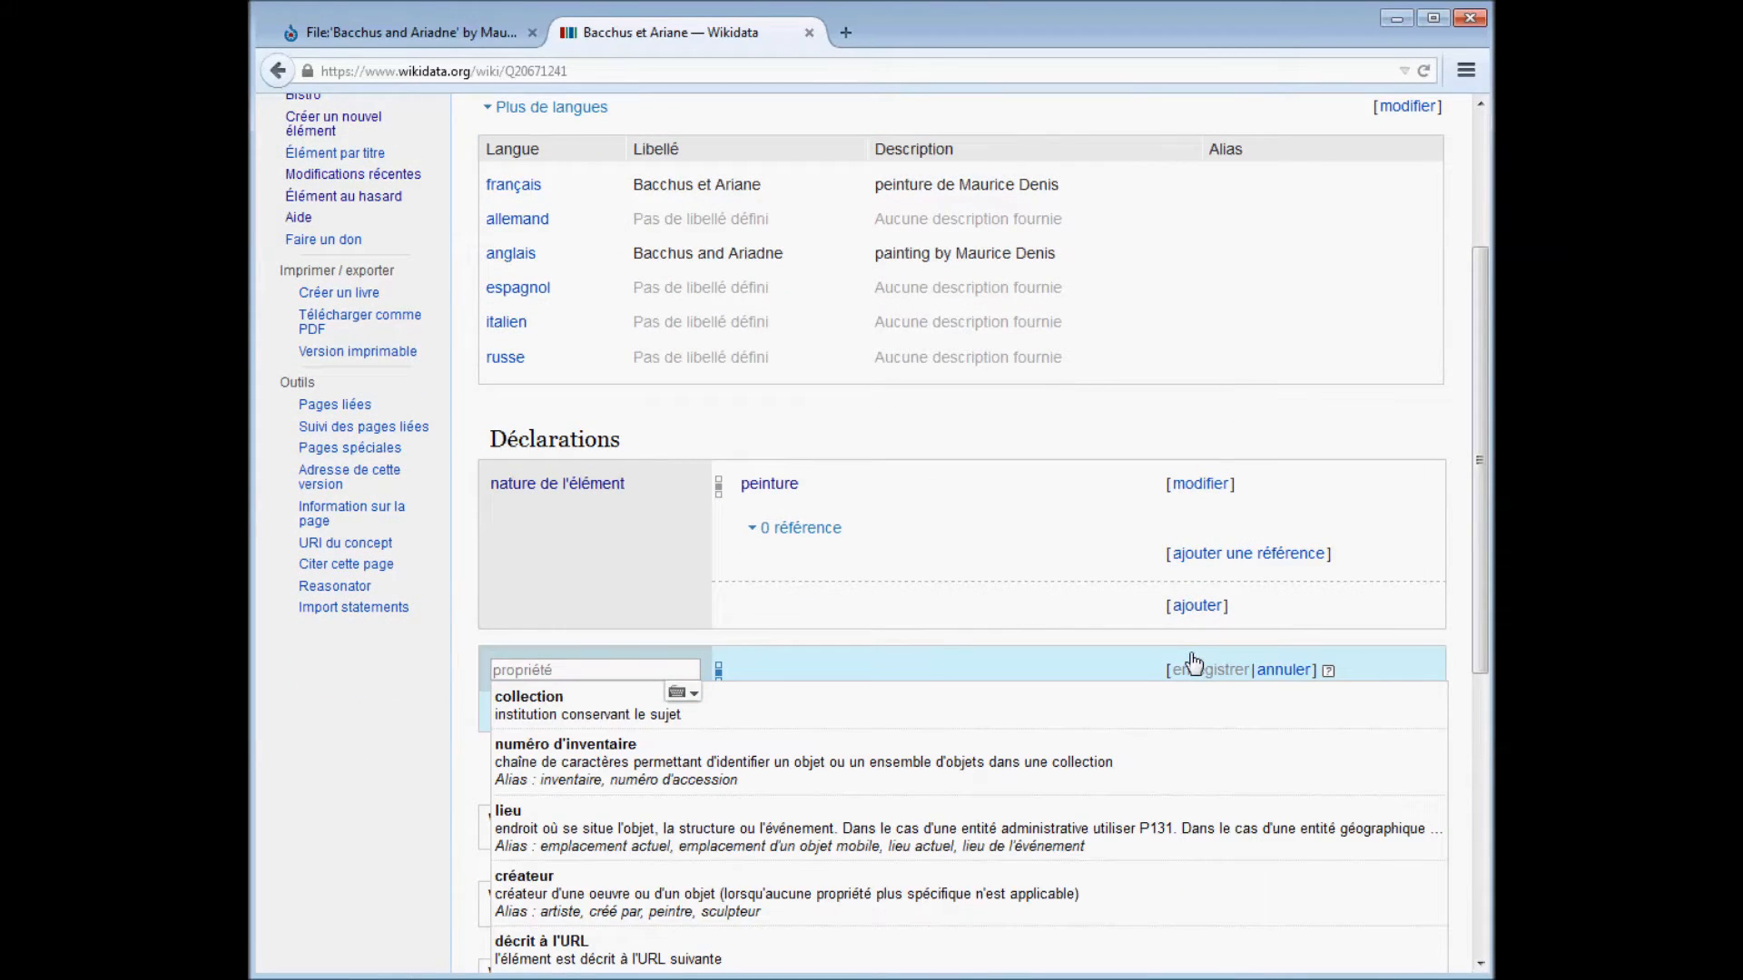
pyautogui.click(762, 894)
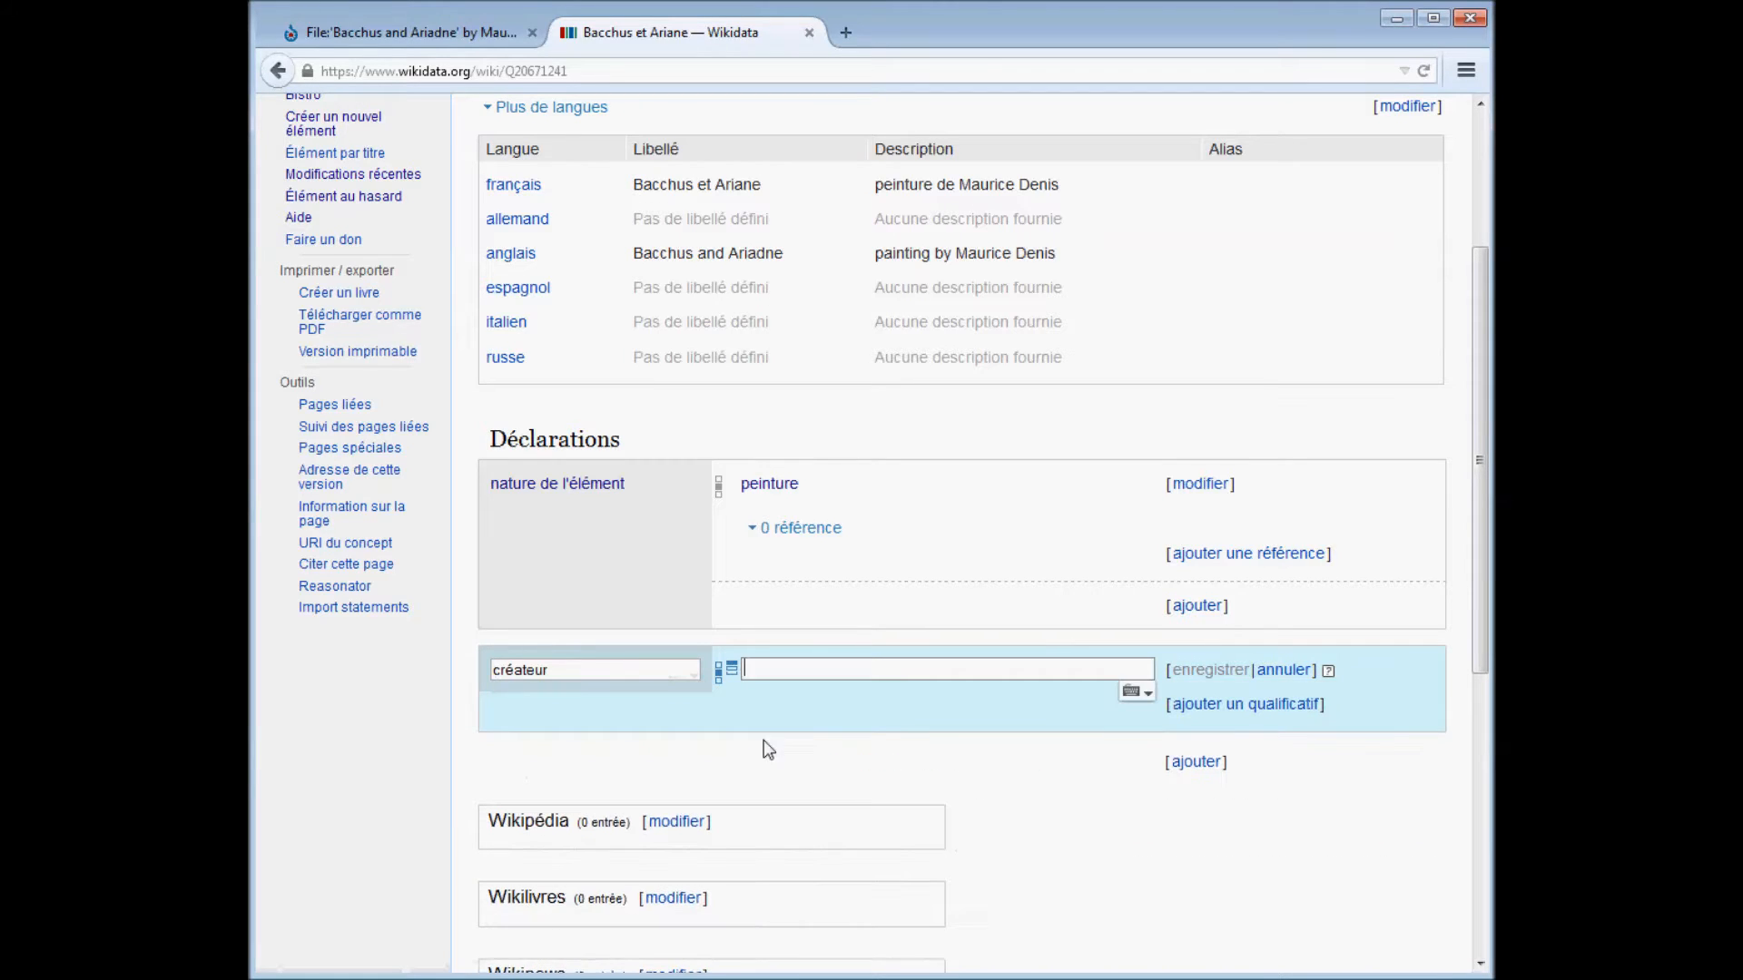
pyautogui.write('Maurice Denis')
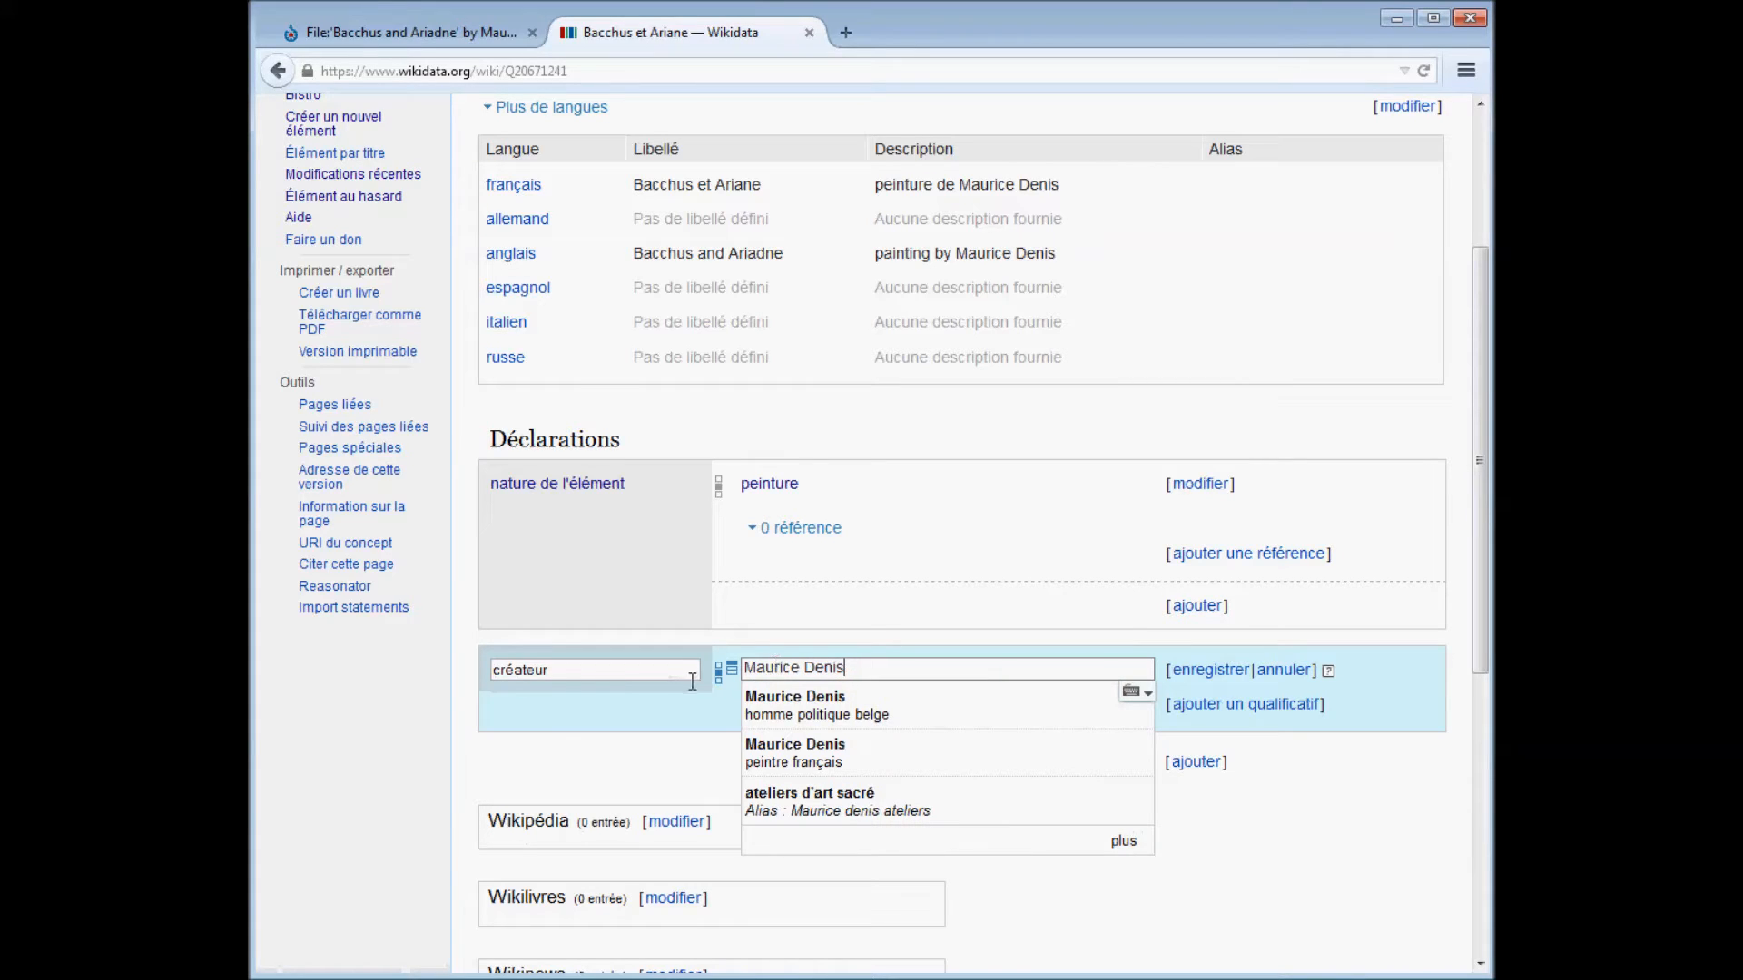
pyautogui.click(792, 748)
pyautogui.click(1220, 671)
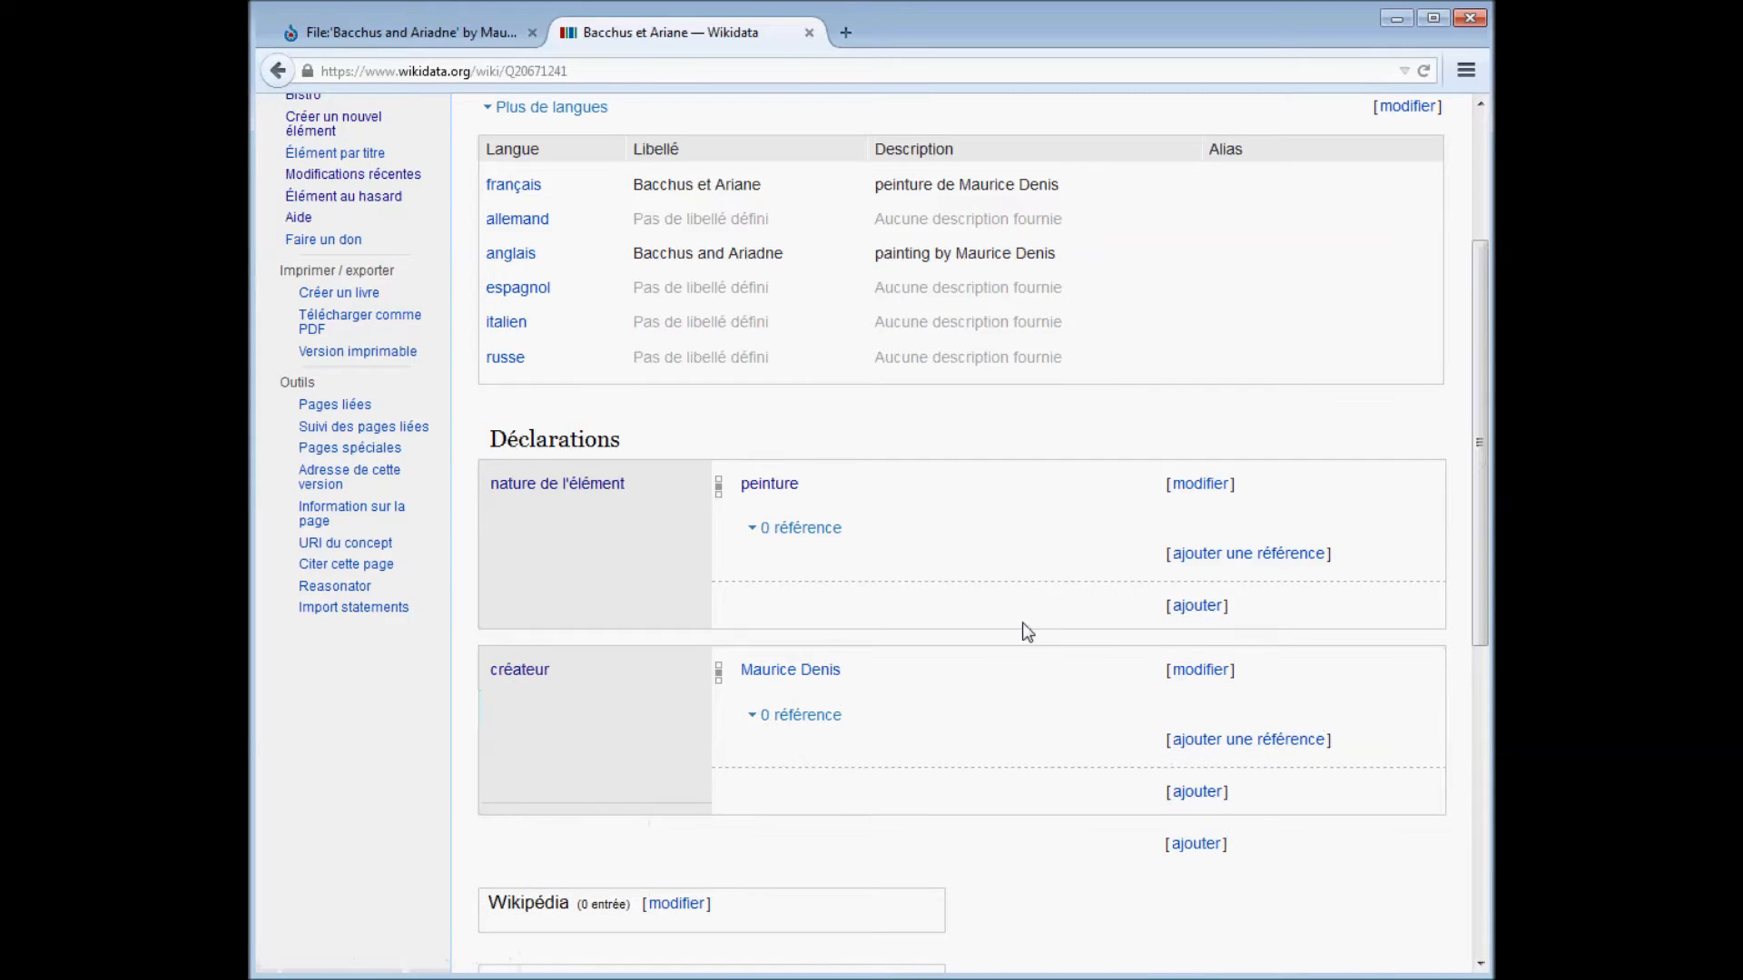
# Check the painting's date on the Commons file page, then add and save a "date de fondation/création" statement of 1907 in Wikidata.
pyautogui.hotkey('ctrl', 'Tab')
pyautogui.scroll(-10, 1027, 632)
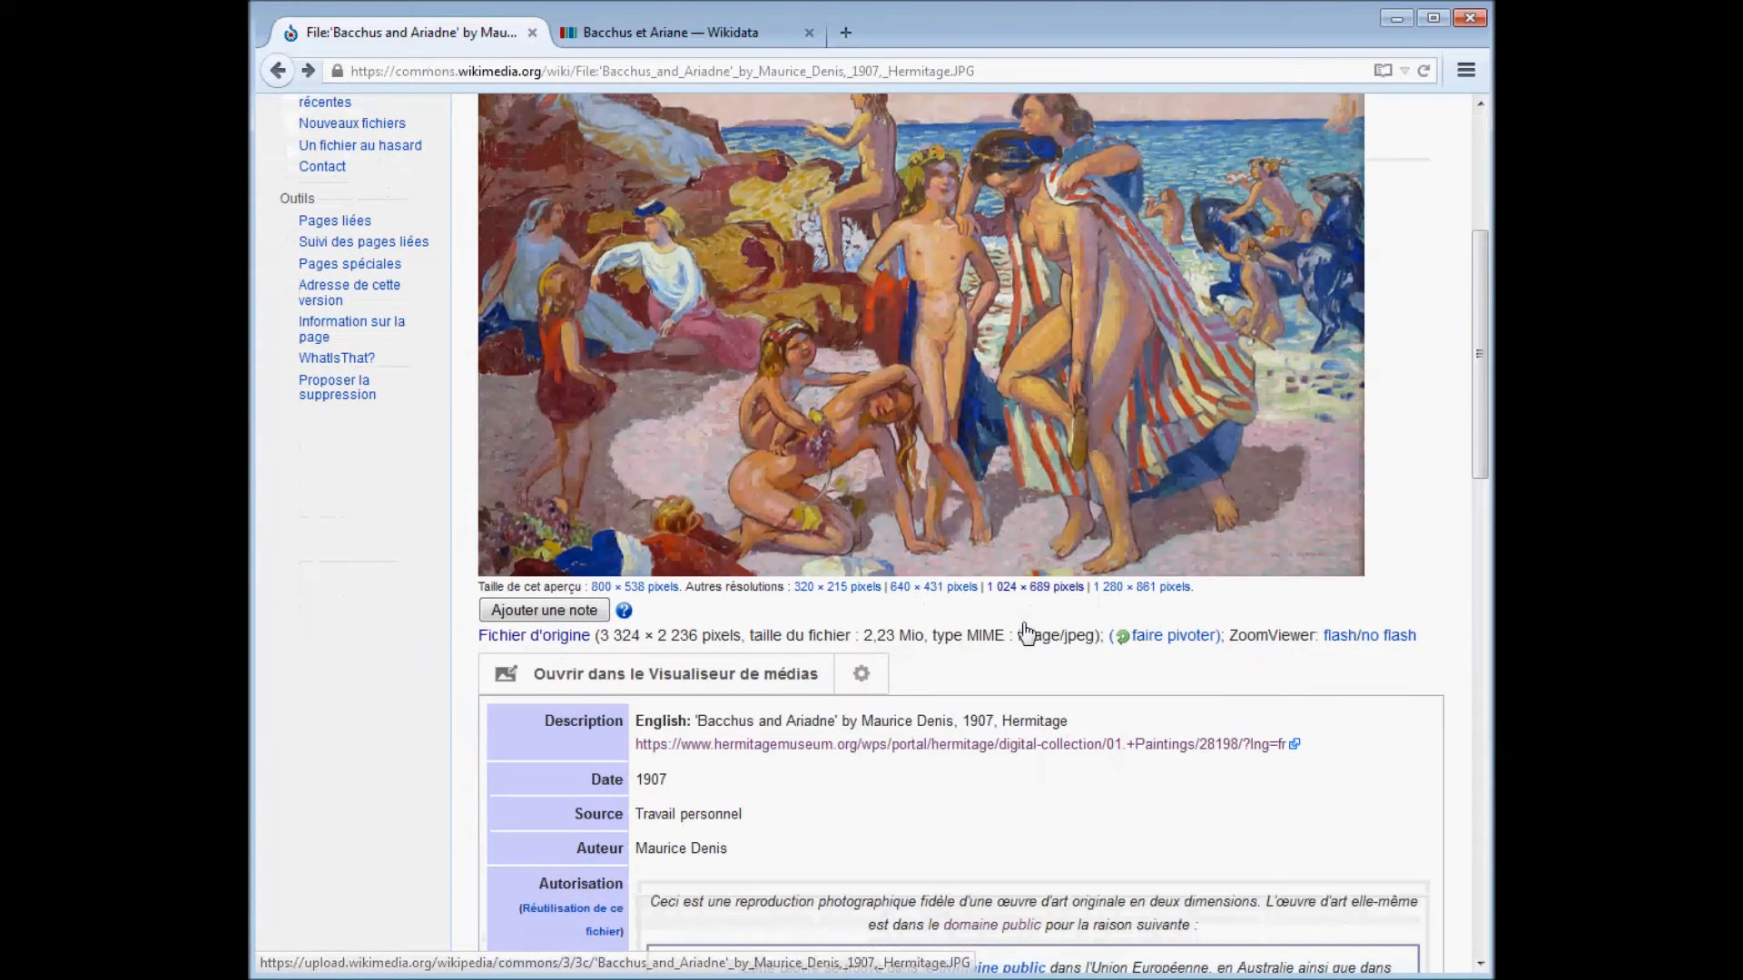
pyautogui.scroll(3, 1027, 632)
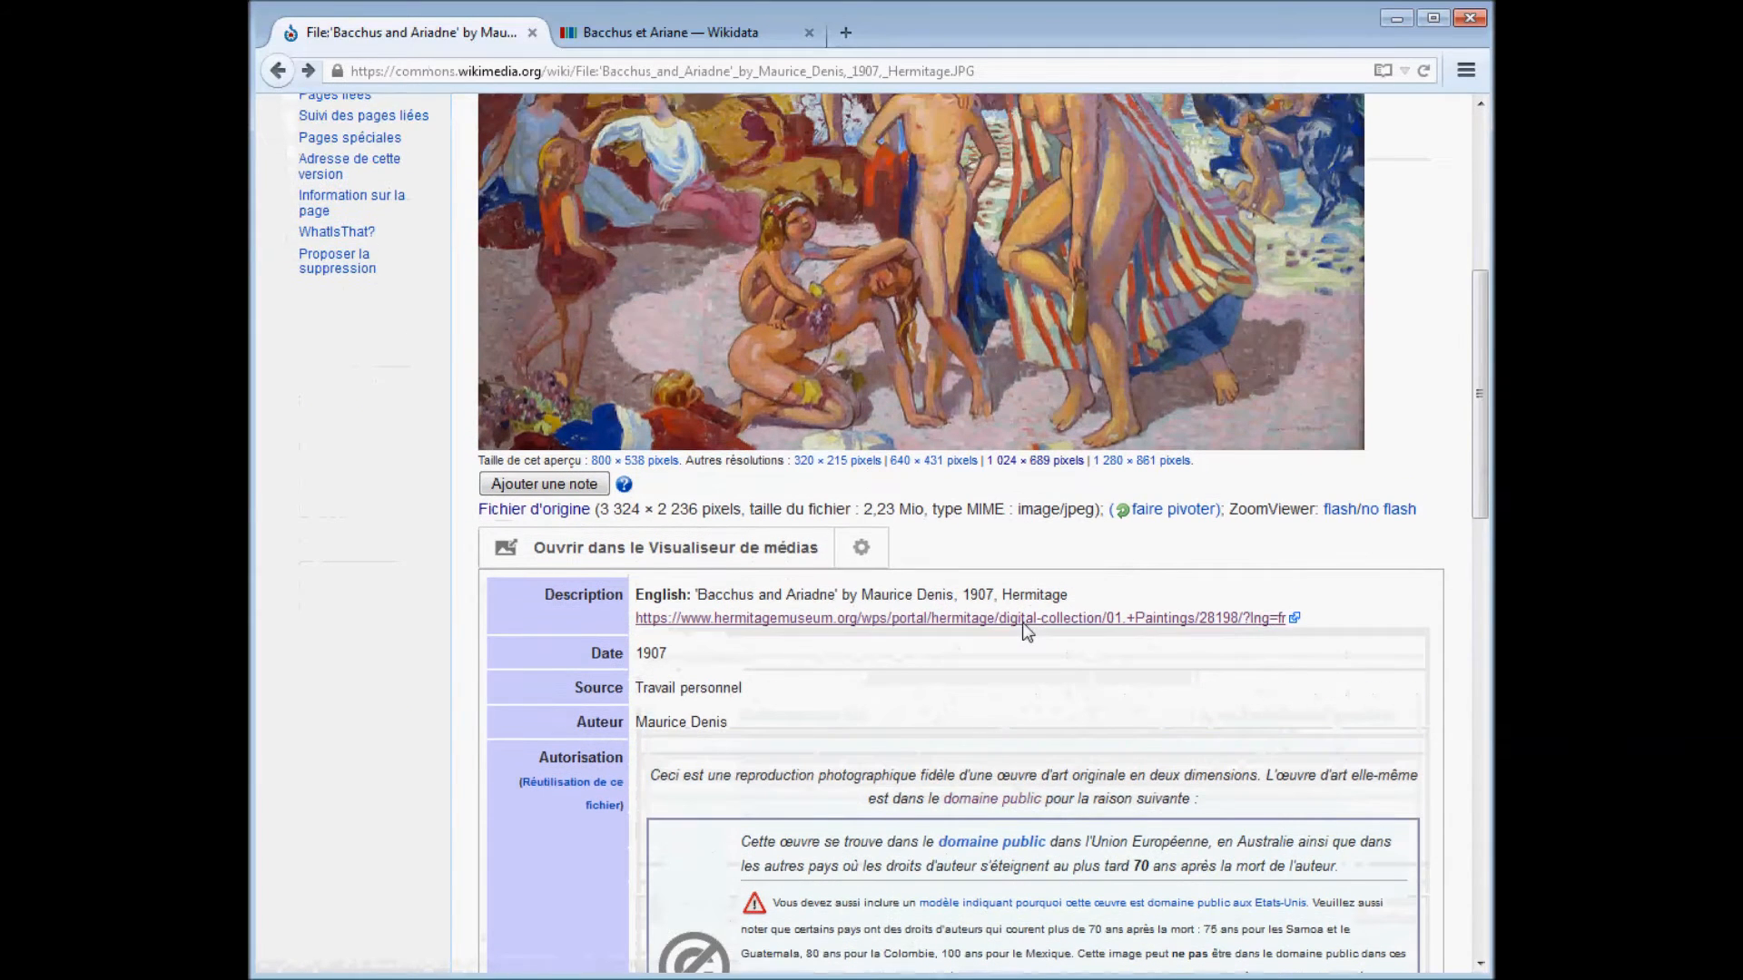
pyautogui.hotkey('ctrl', 'Tab')
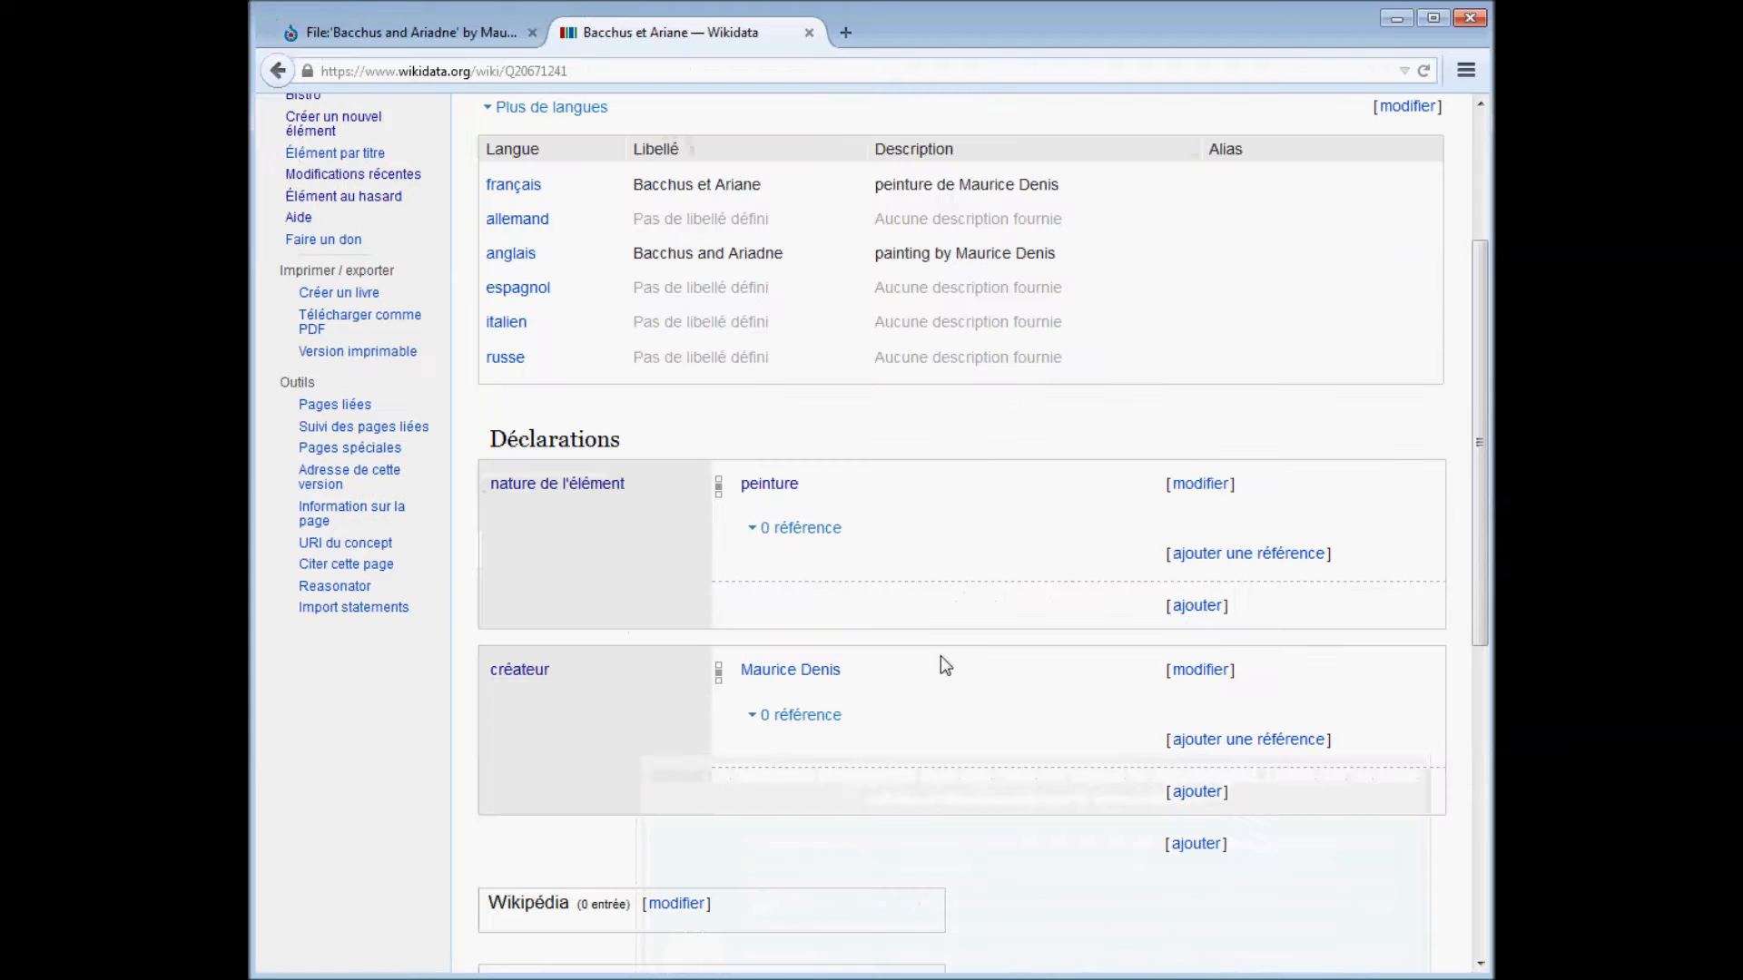
pyautogui.click(1196, 841)
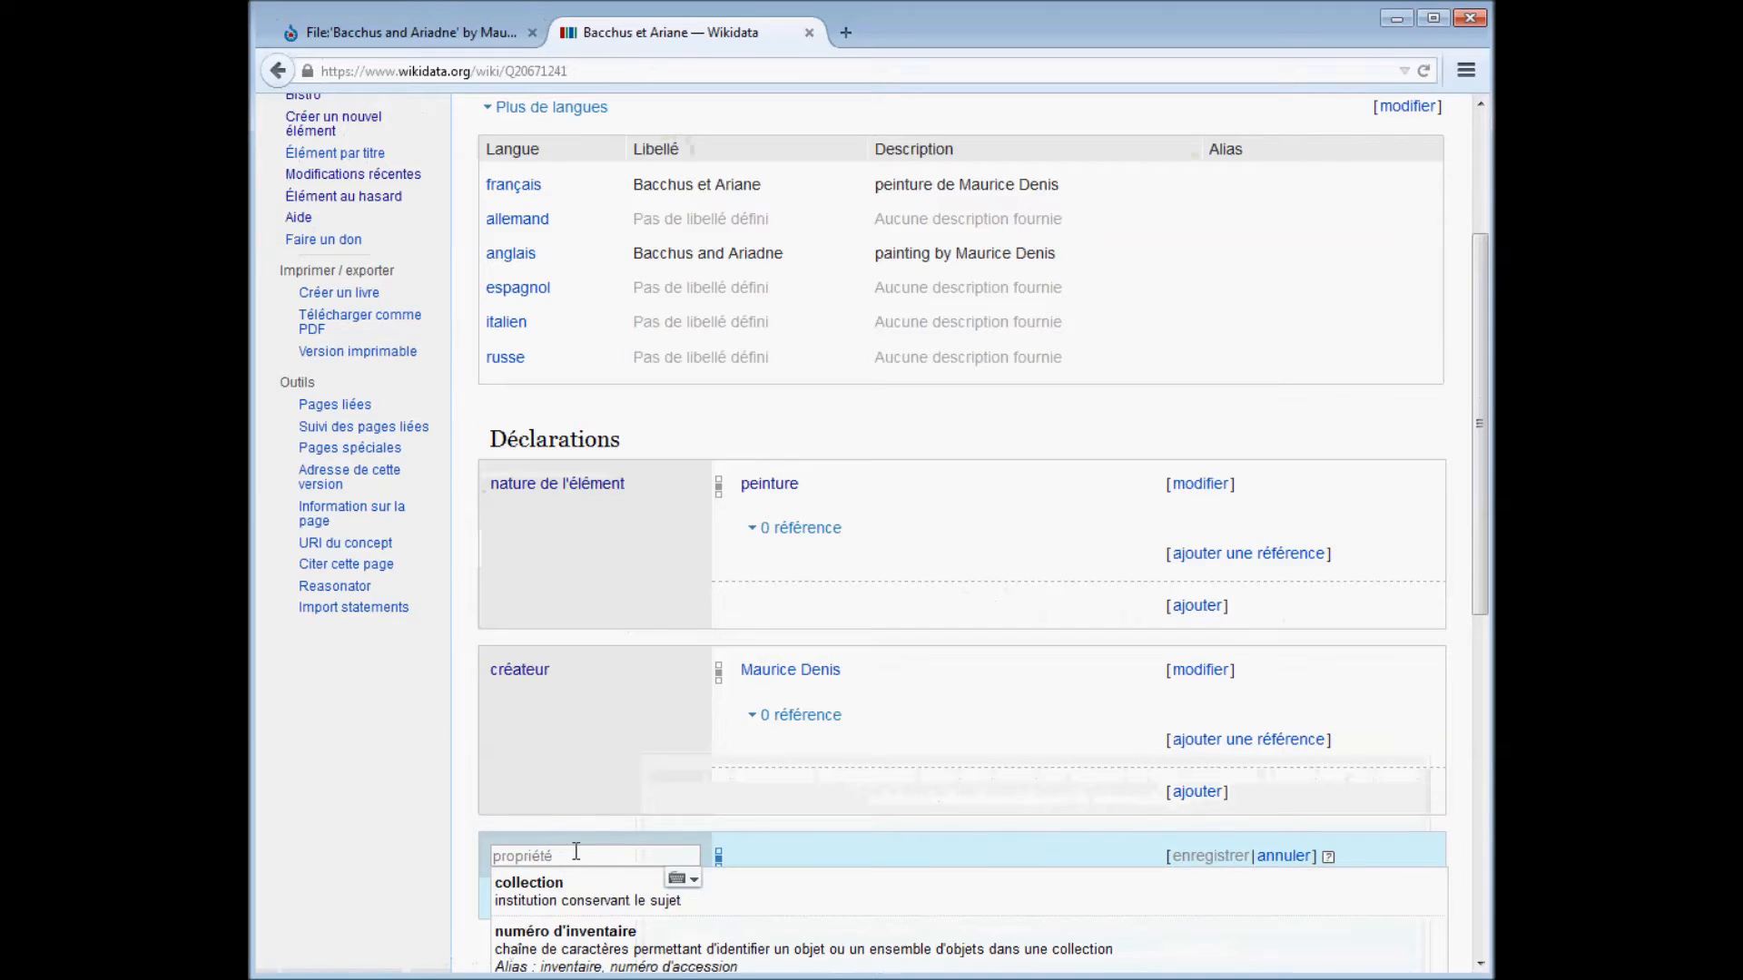
pyautogui.scroll(-5, 567, 853)
pyautogui.scroll(-1, 578, 861)
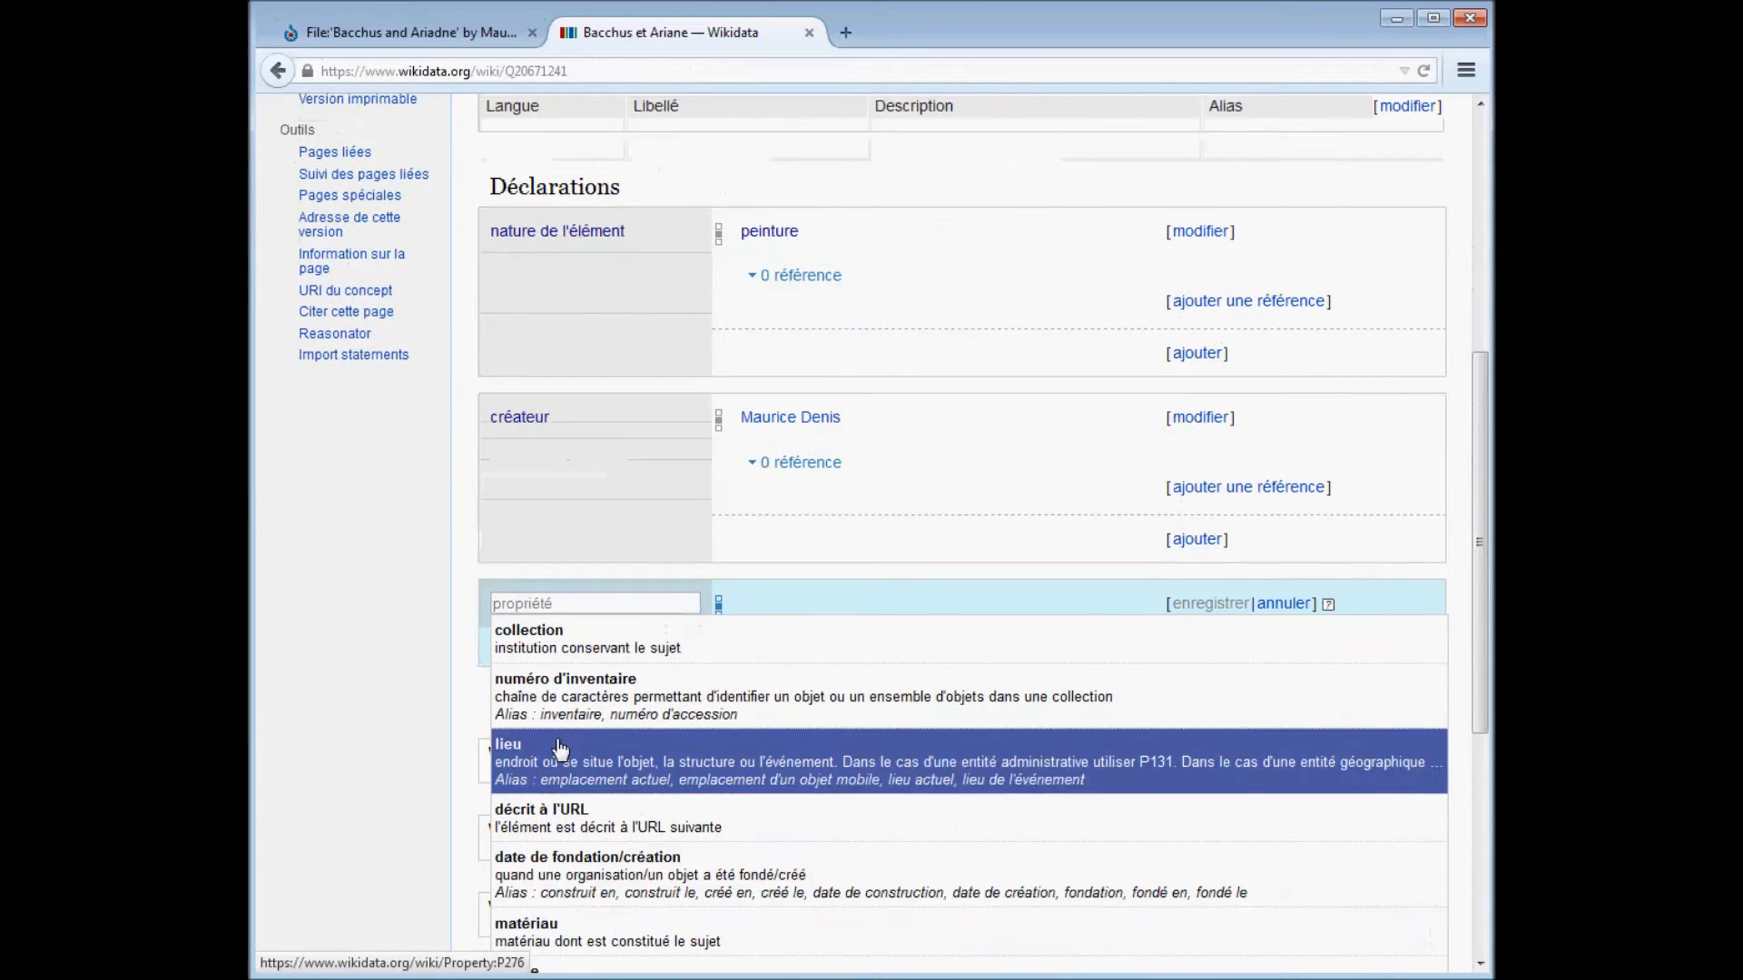
pyautogui.write('date de ')
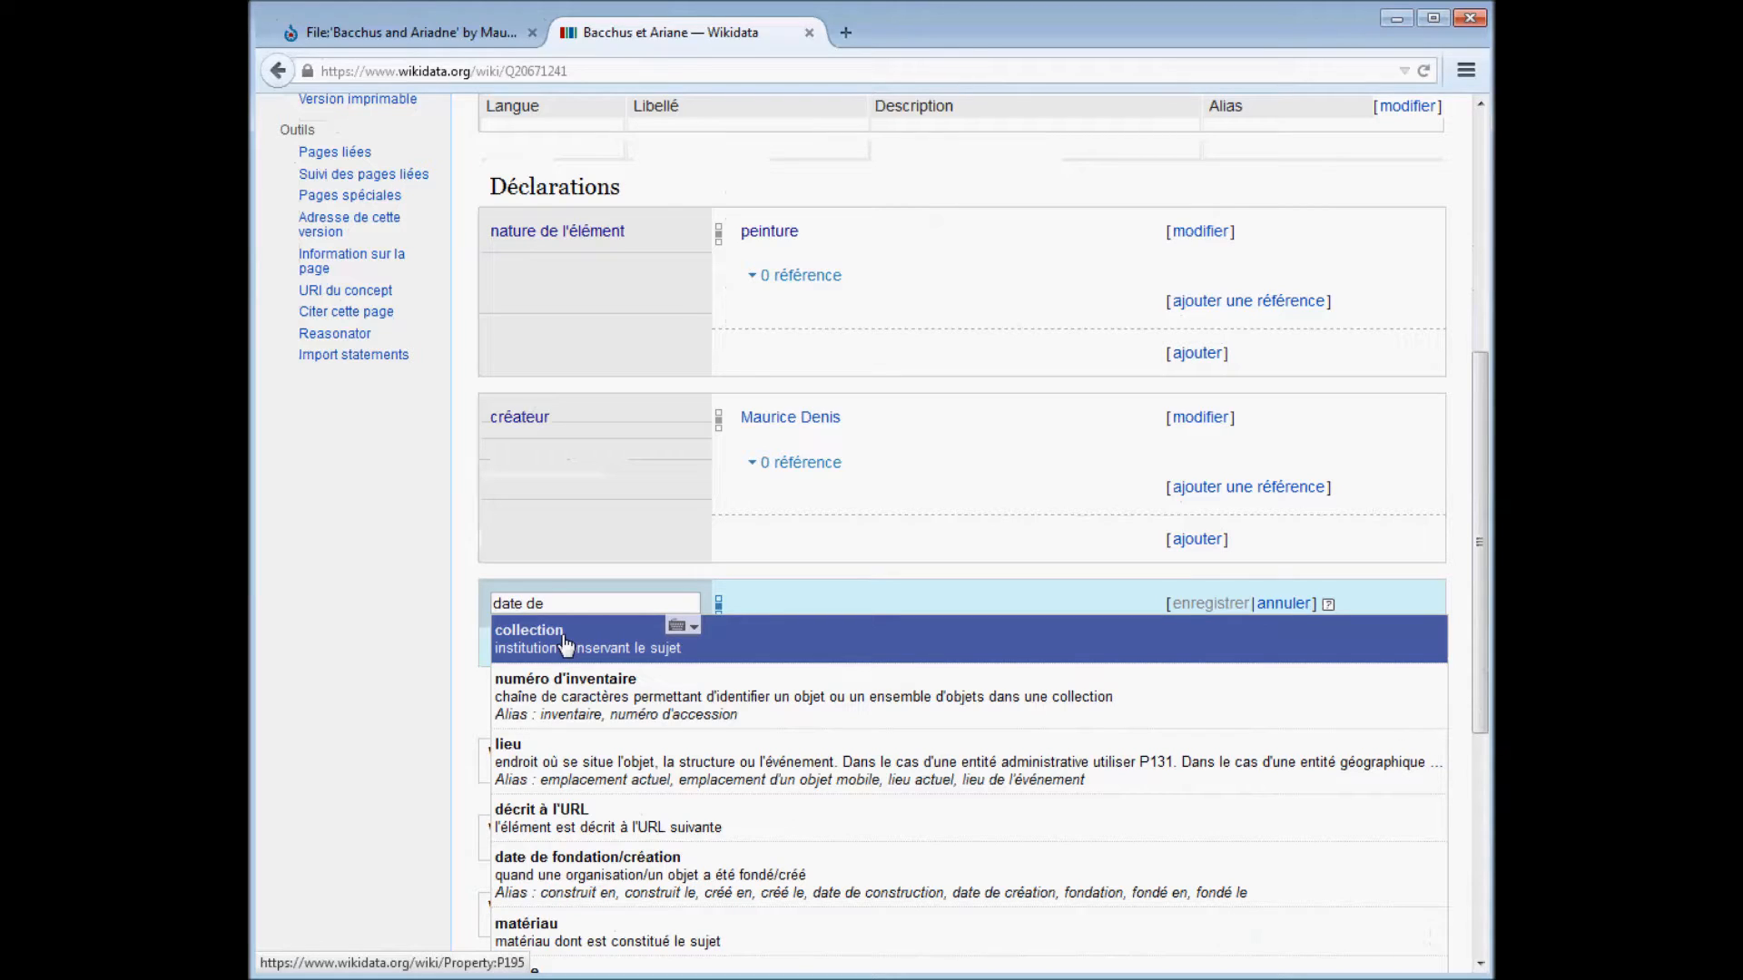
pyautogui.write('fo')
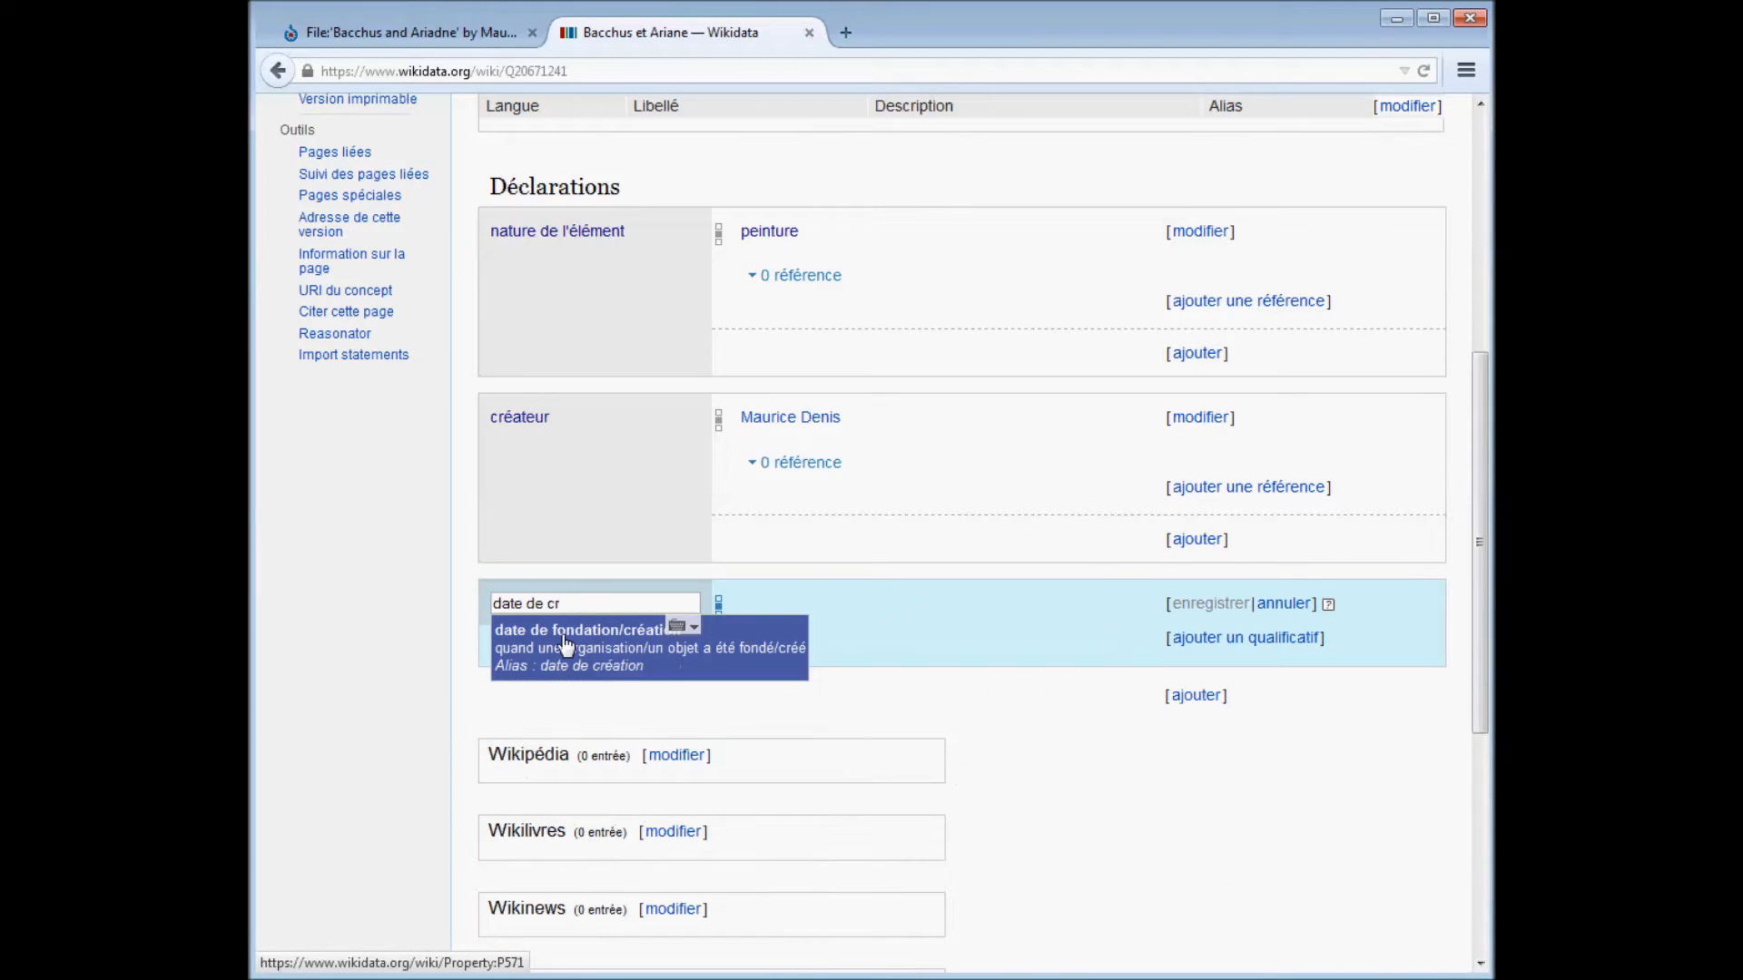
pyautogui.click(566, 646)
pyautogui.write('1907')
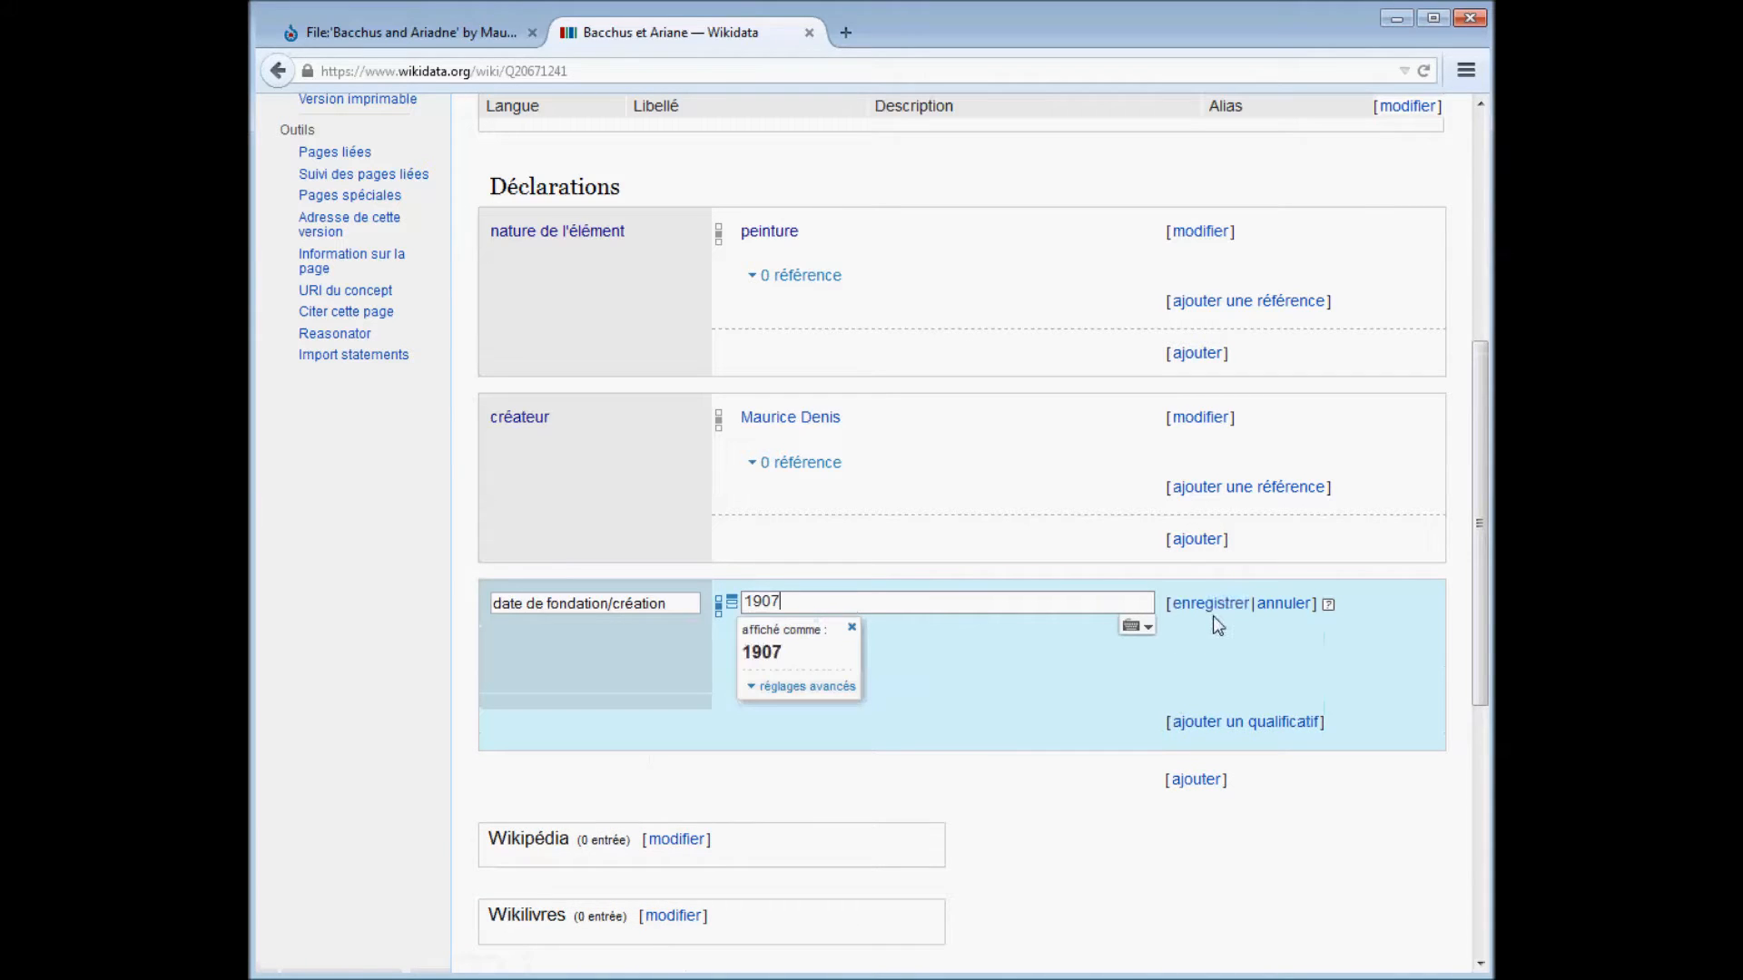
pyautogui.click(1215, 610)
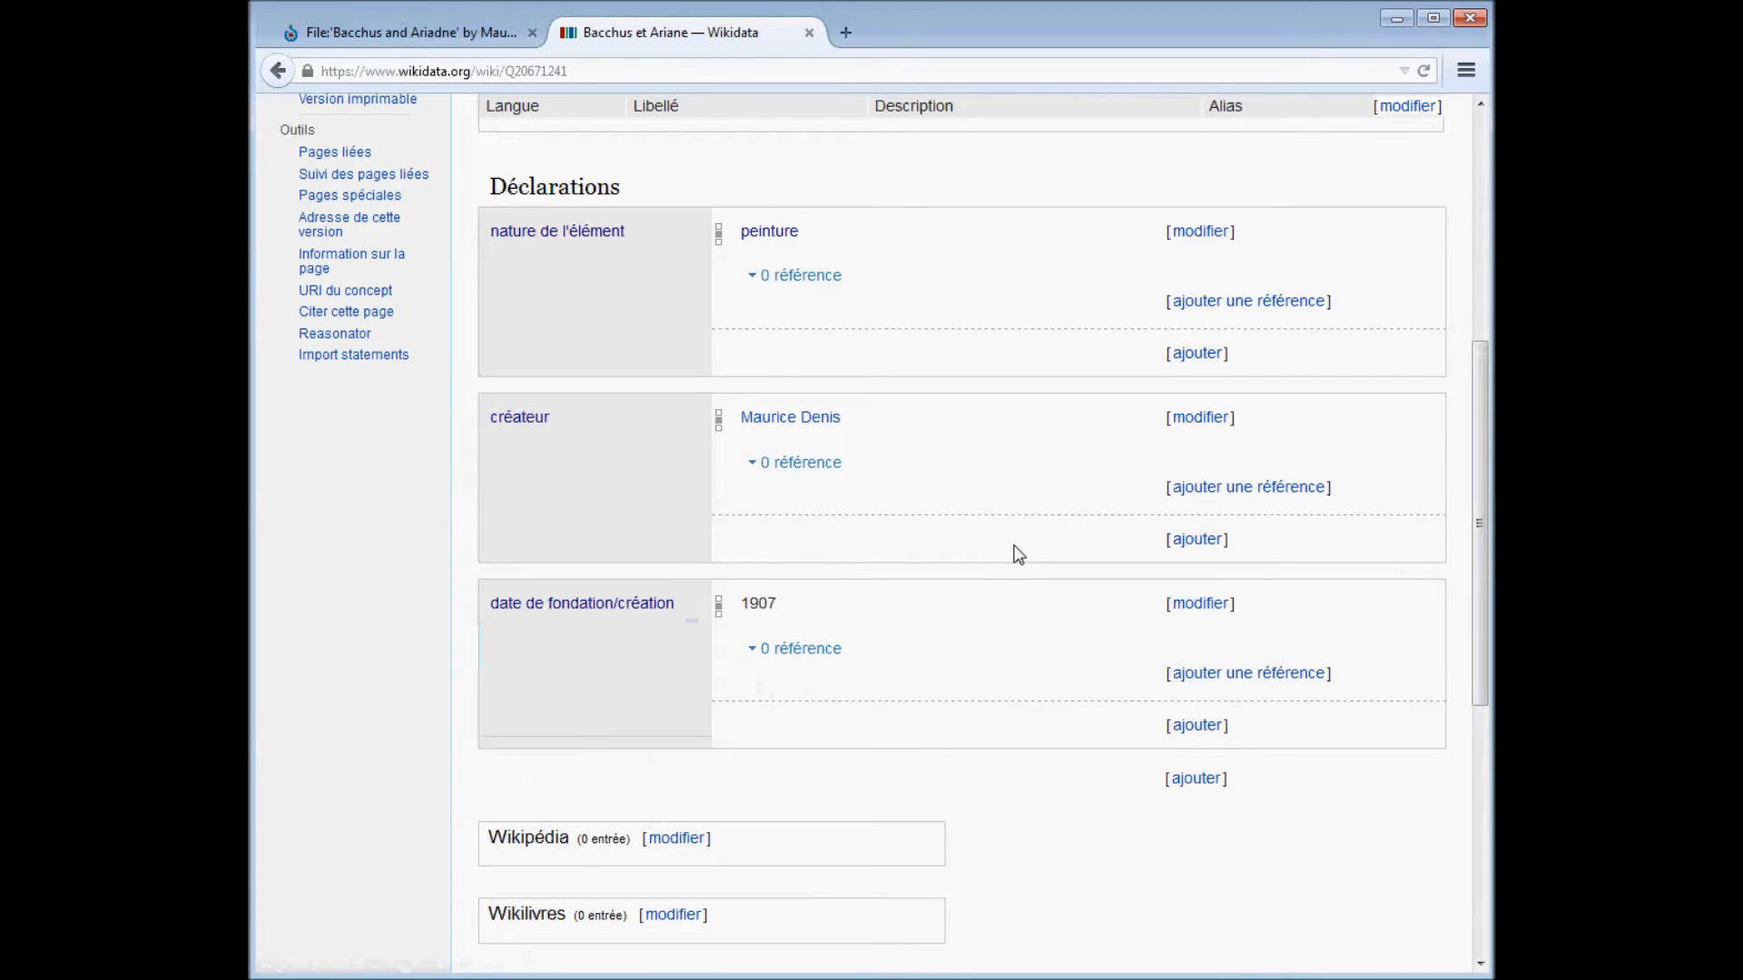
# Copy the image's file name, without the "File:" prefix, from the Commons page title and return to the Wikidata item.
pyautogui.hotkey('ctrl', 'pageup')
pyautogui.scroll(10, 1013, 545)
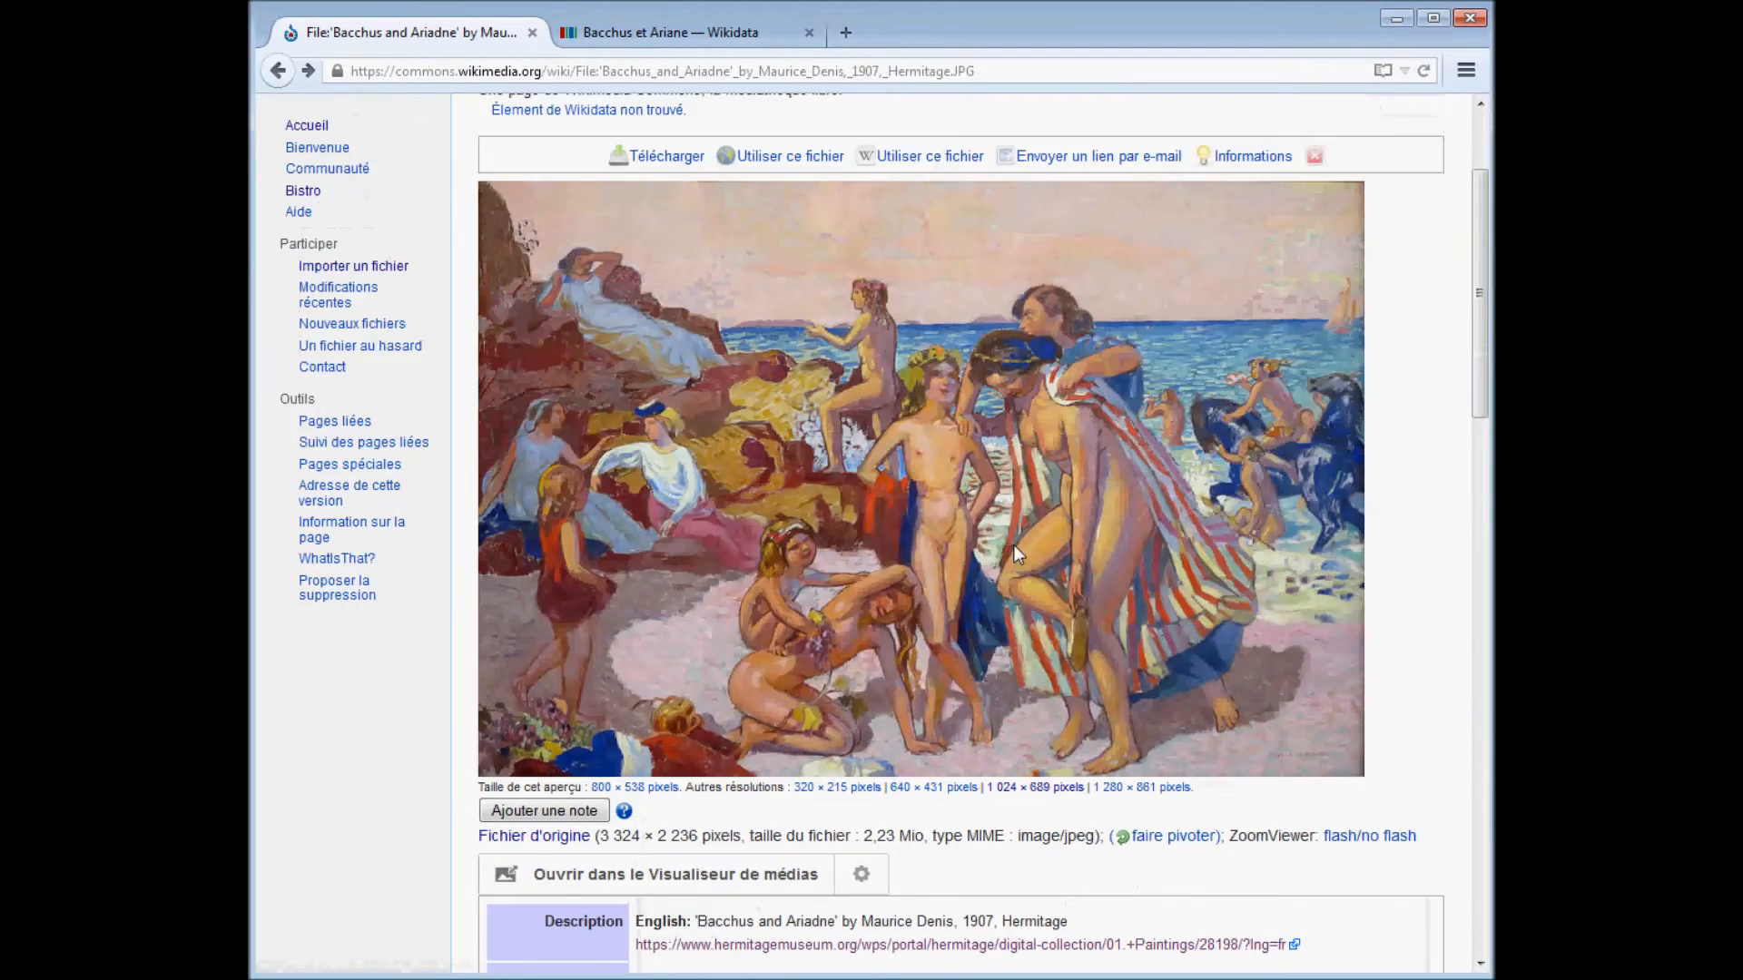
pyautogui.moveTo(1443, 228); pyautogui.dragTo(545, 238)
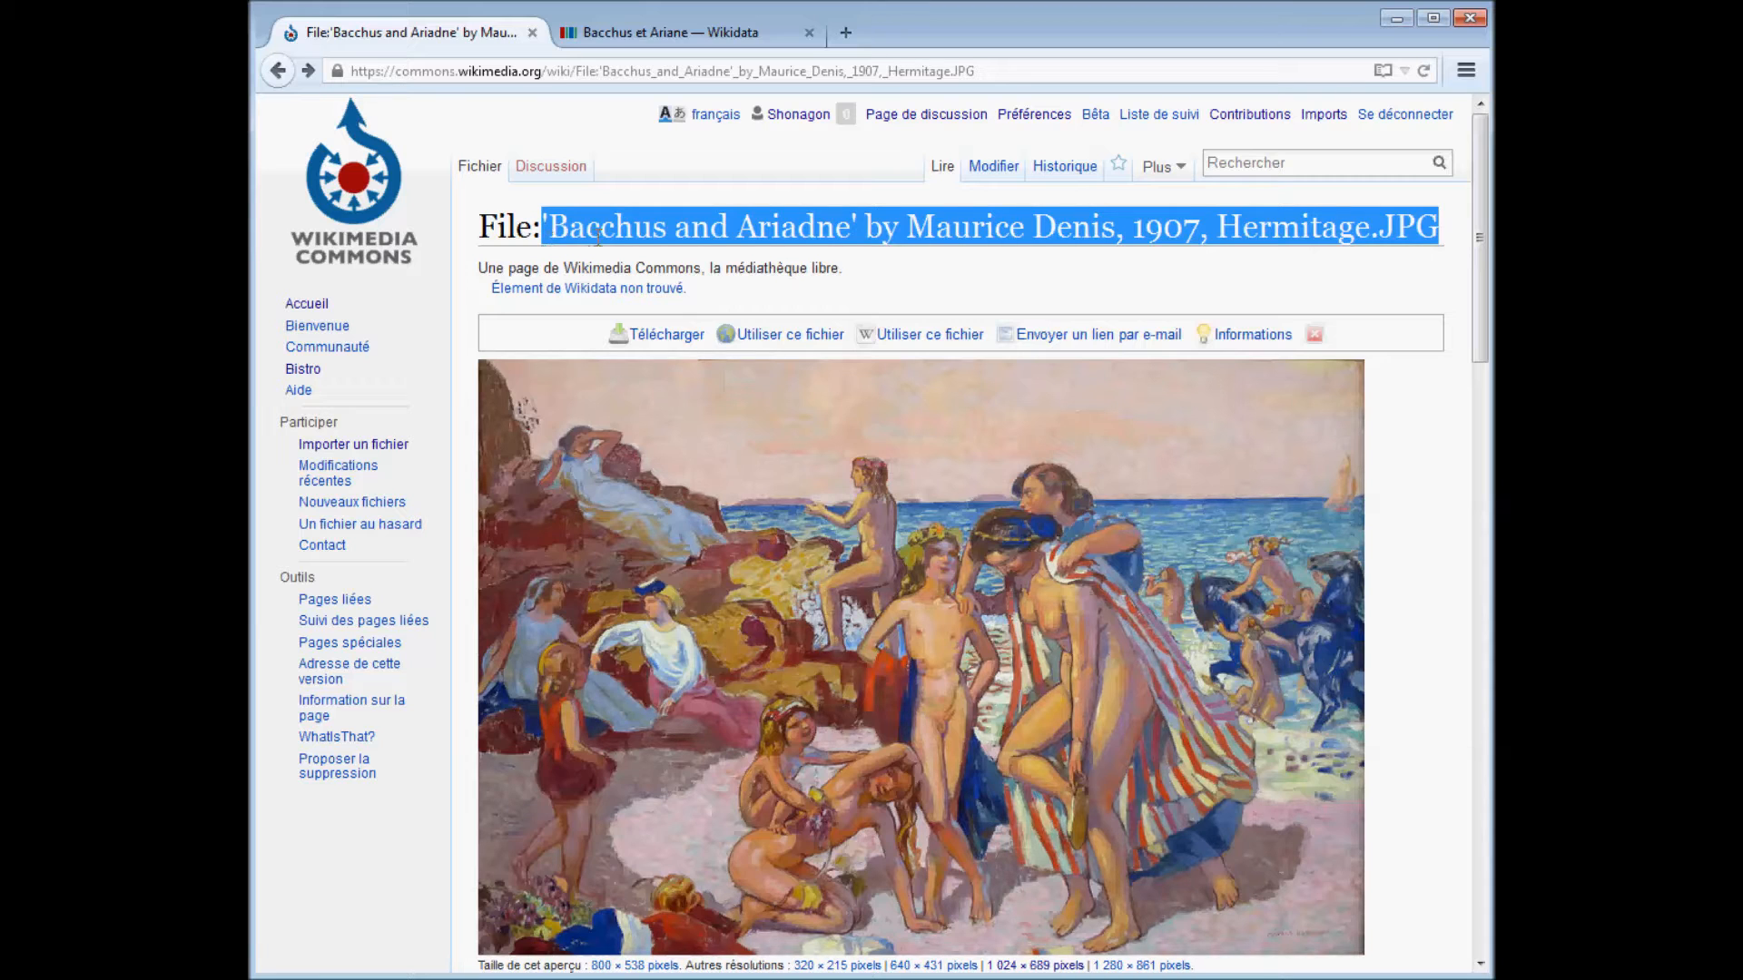
pyautogui.hotkey('ctrl', 'pagedown')
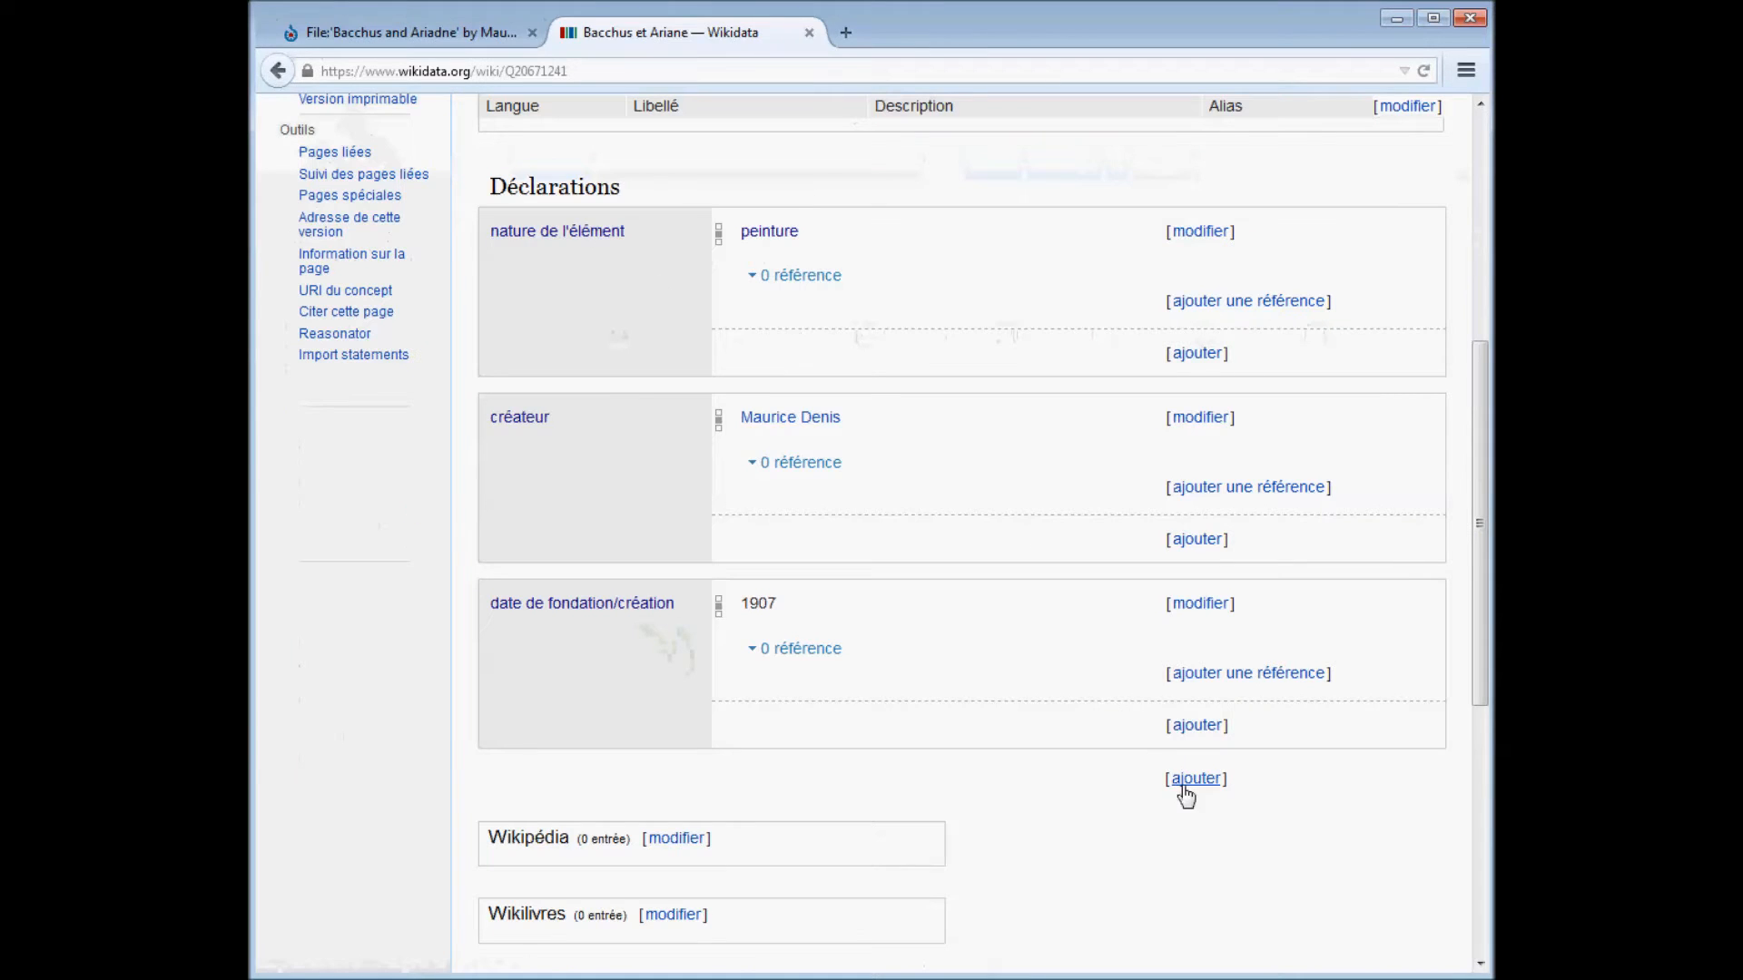
# Add and save an "image" statement with the file "'Bacchus and Ariadne' by Maurice Denis, 1907, Hermitage.JPG" as its value.
pyautogui.scroll(3, 1099, 698)
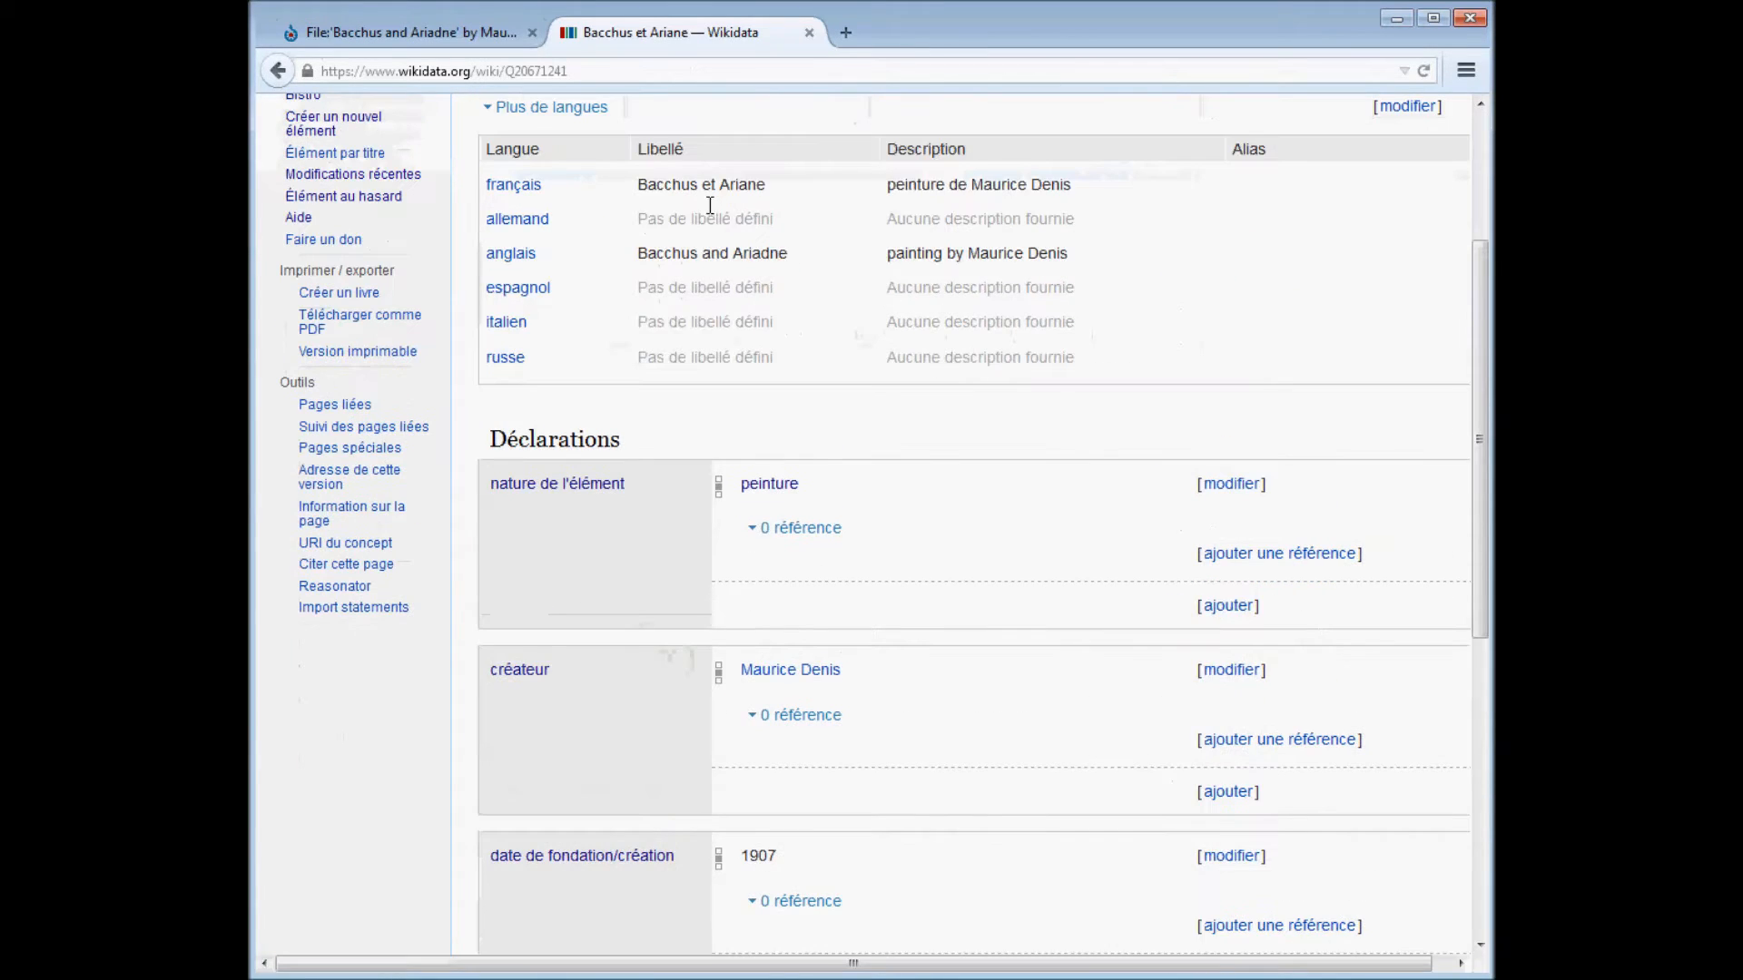
pyautogui.scroll(-4, 984, 637)
pyautogui.click(1227, 652)
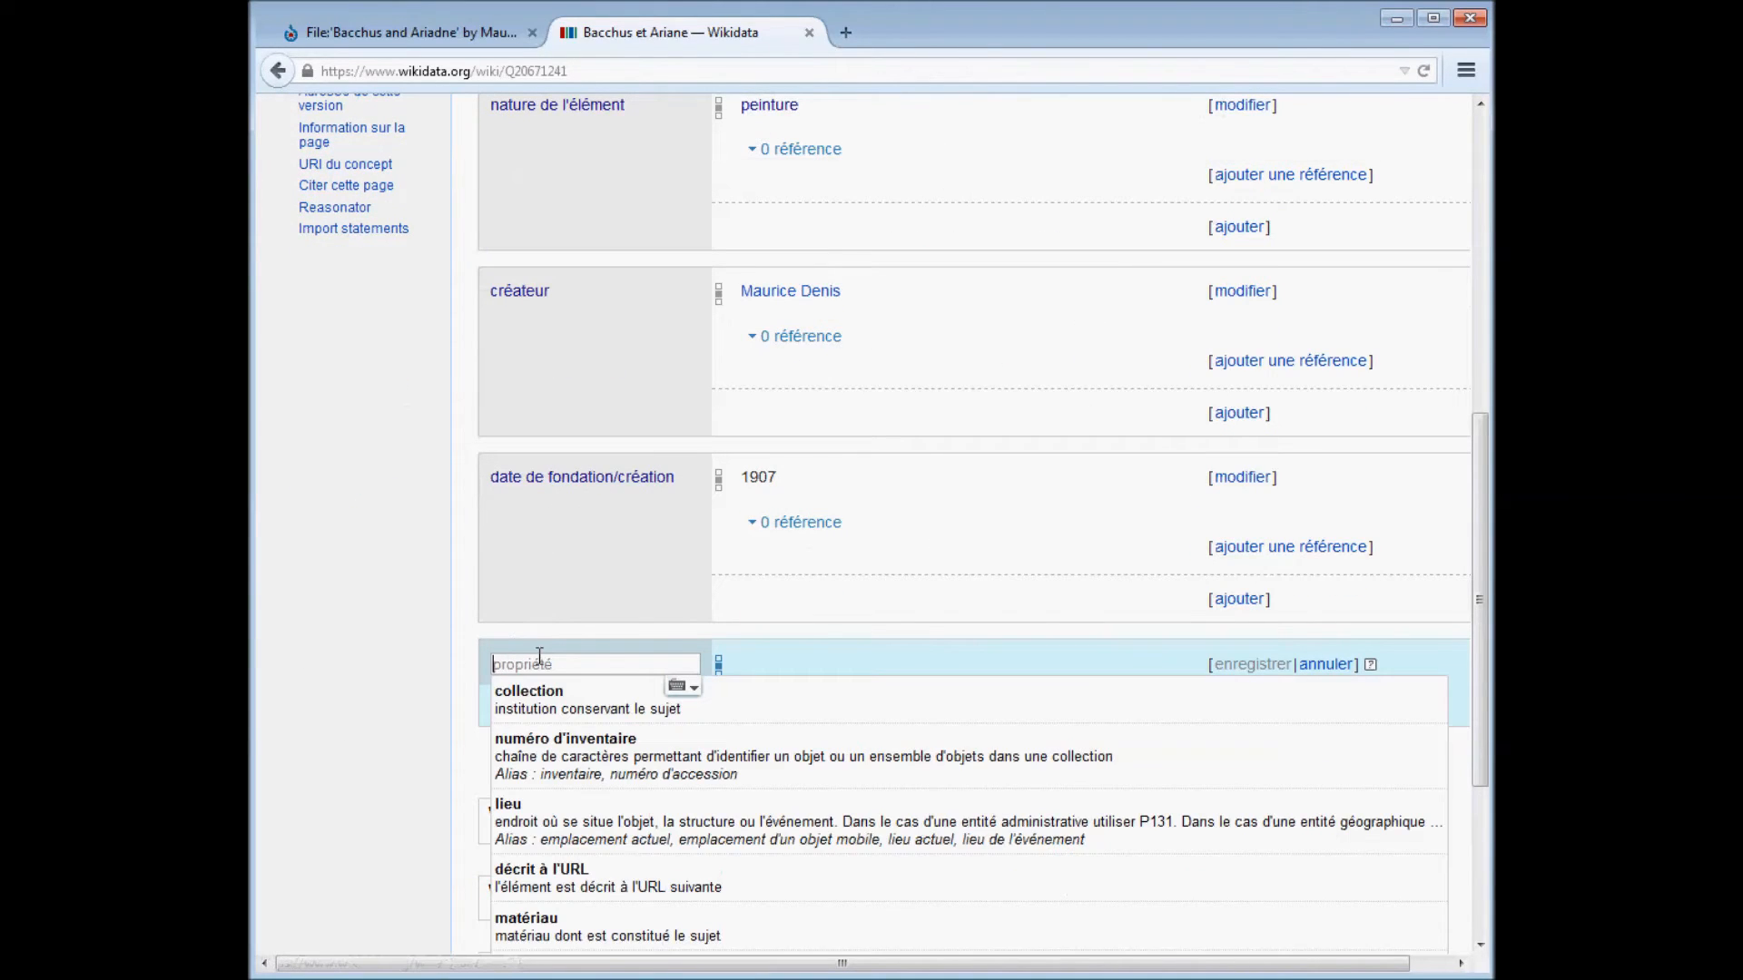
pyautogui.write('image')
pyautogui.click(555, 702)
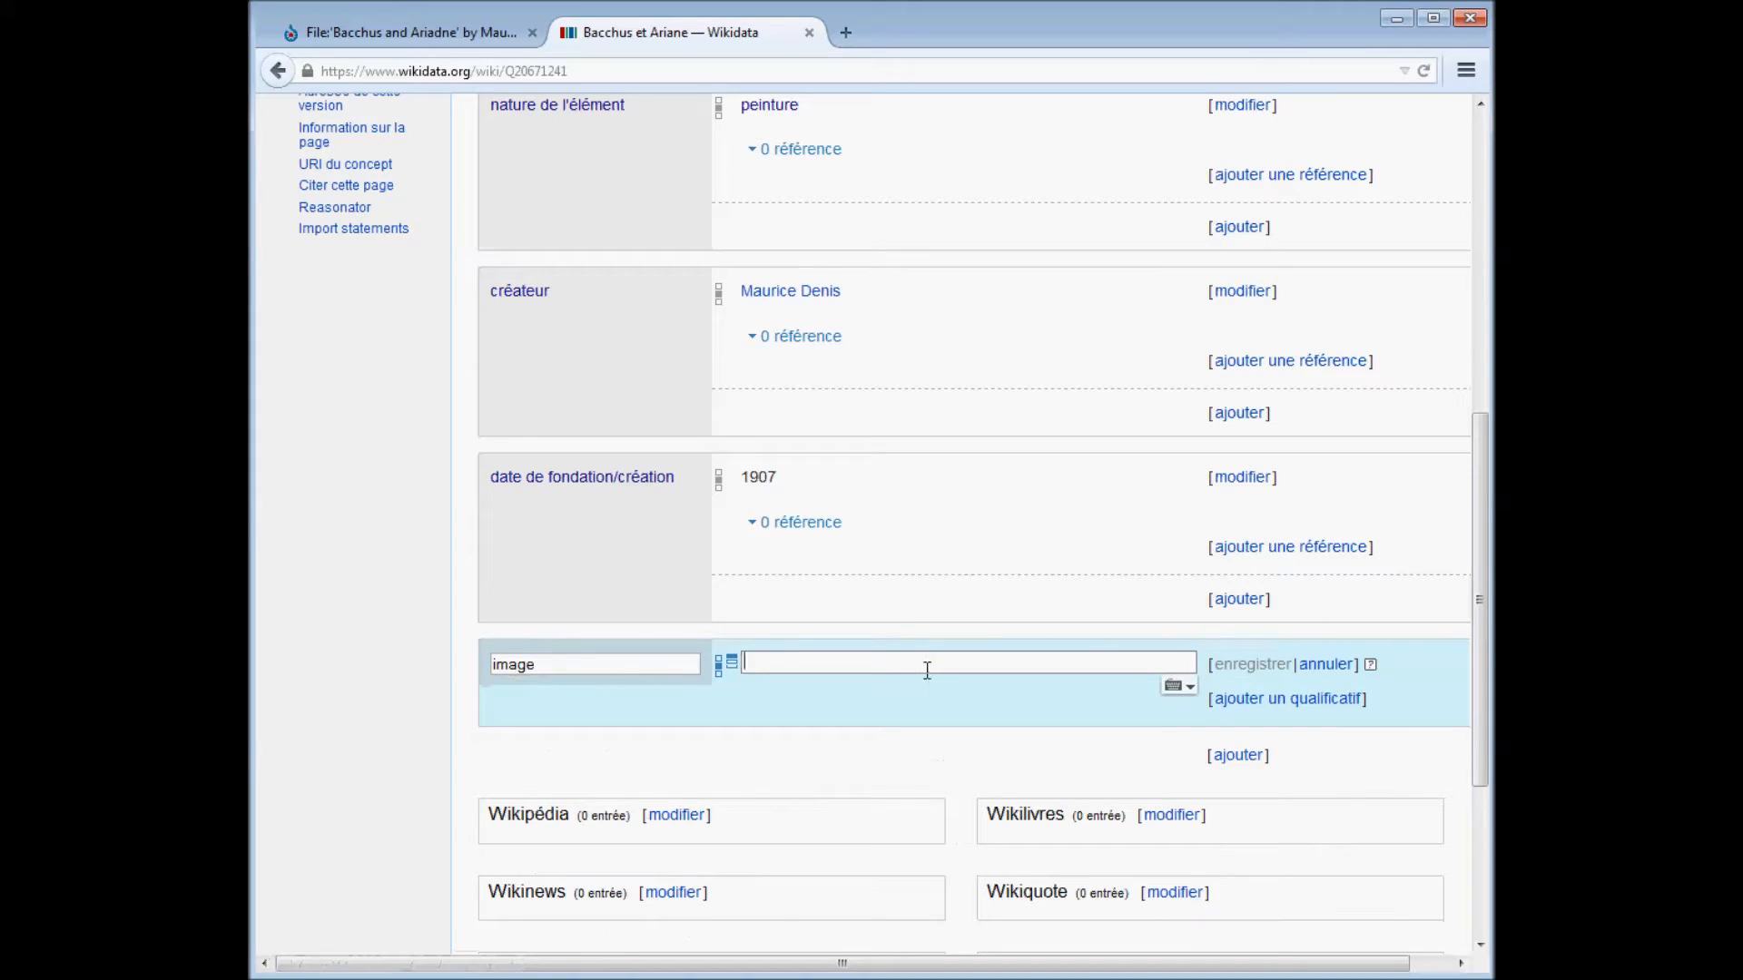
pyautogui.write("'Bacchus and Ariadne' by Maurice Denis, 1907, Hermitage.JPG")
pyautogui.click(1241, 667)
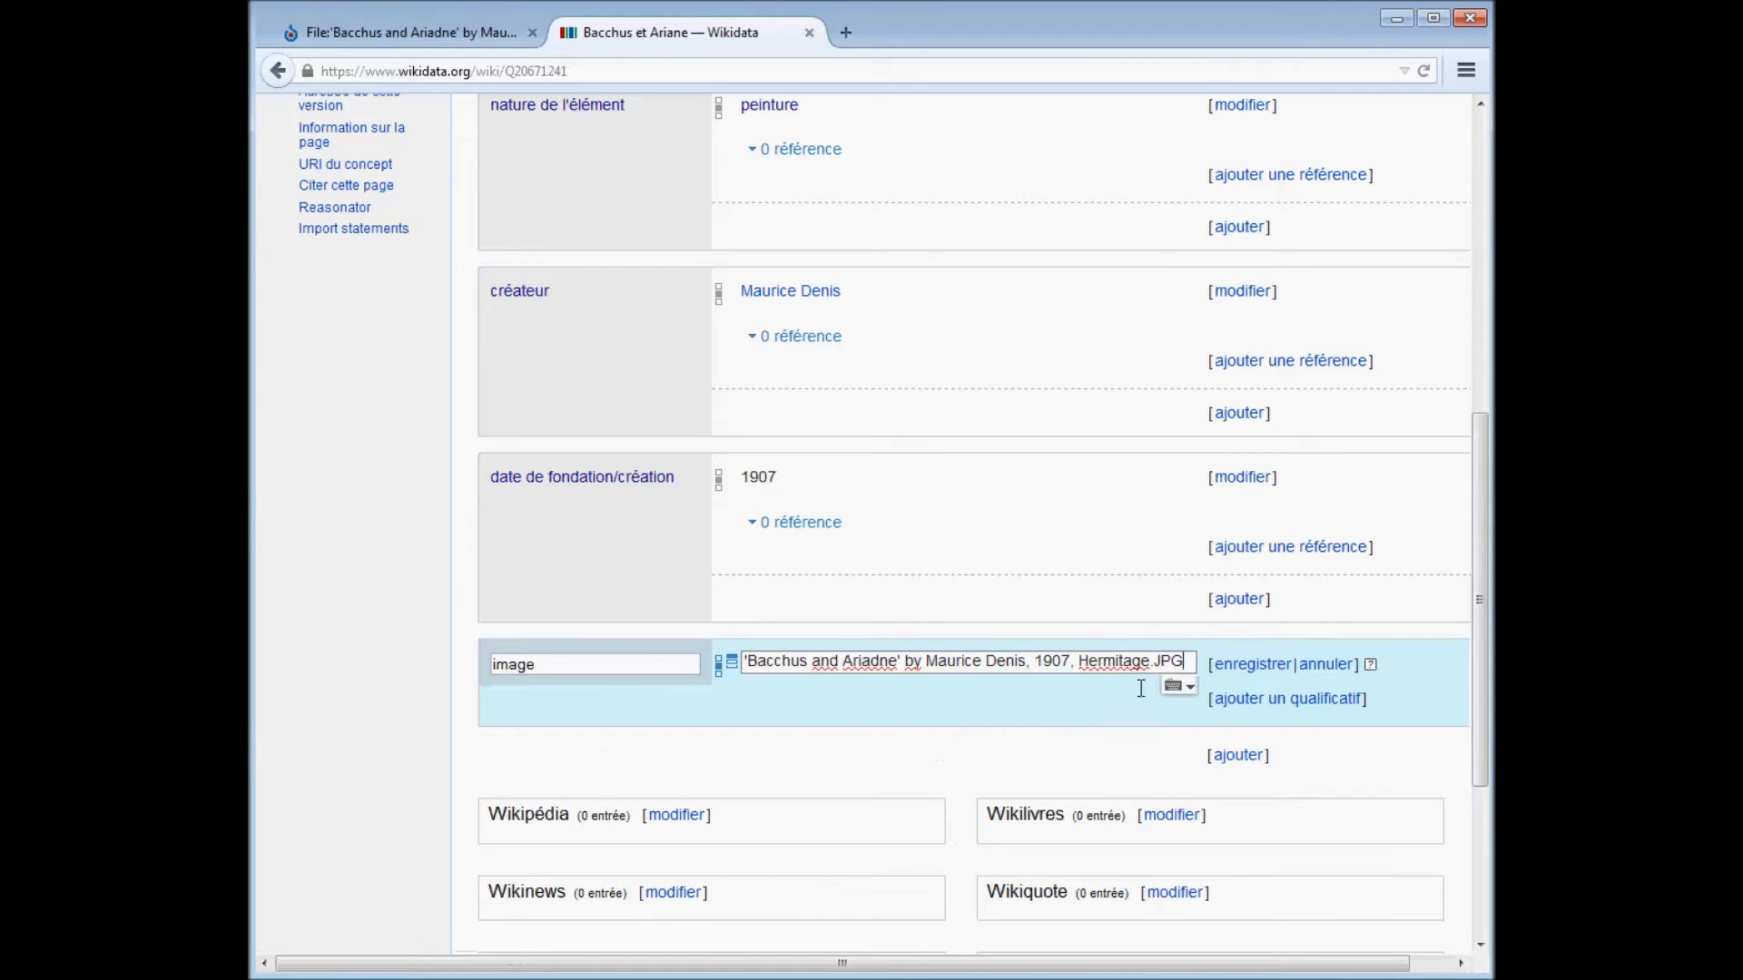
pyautogui.click(1247, 667)
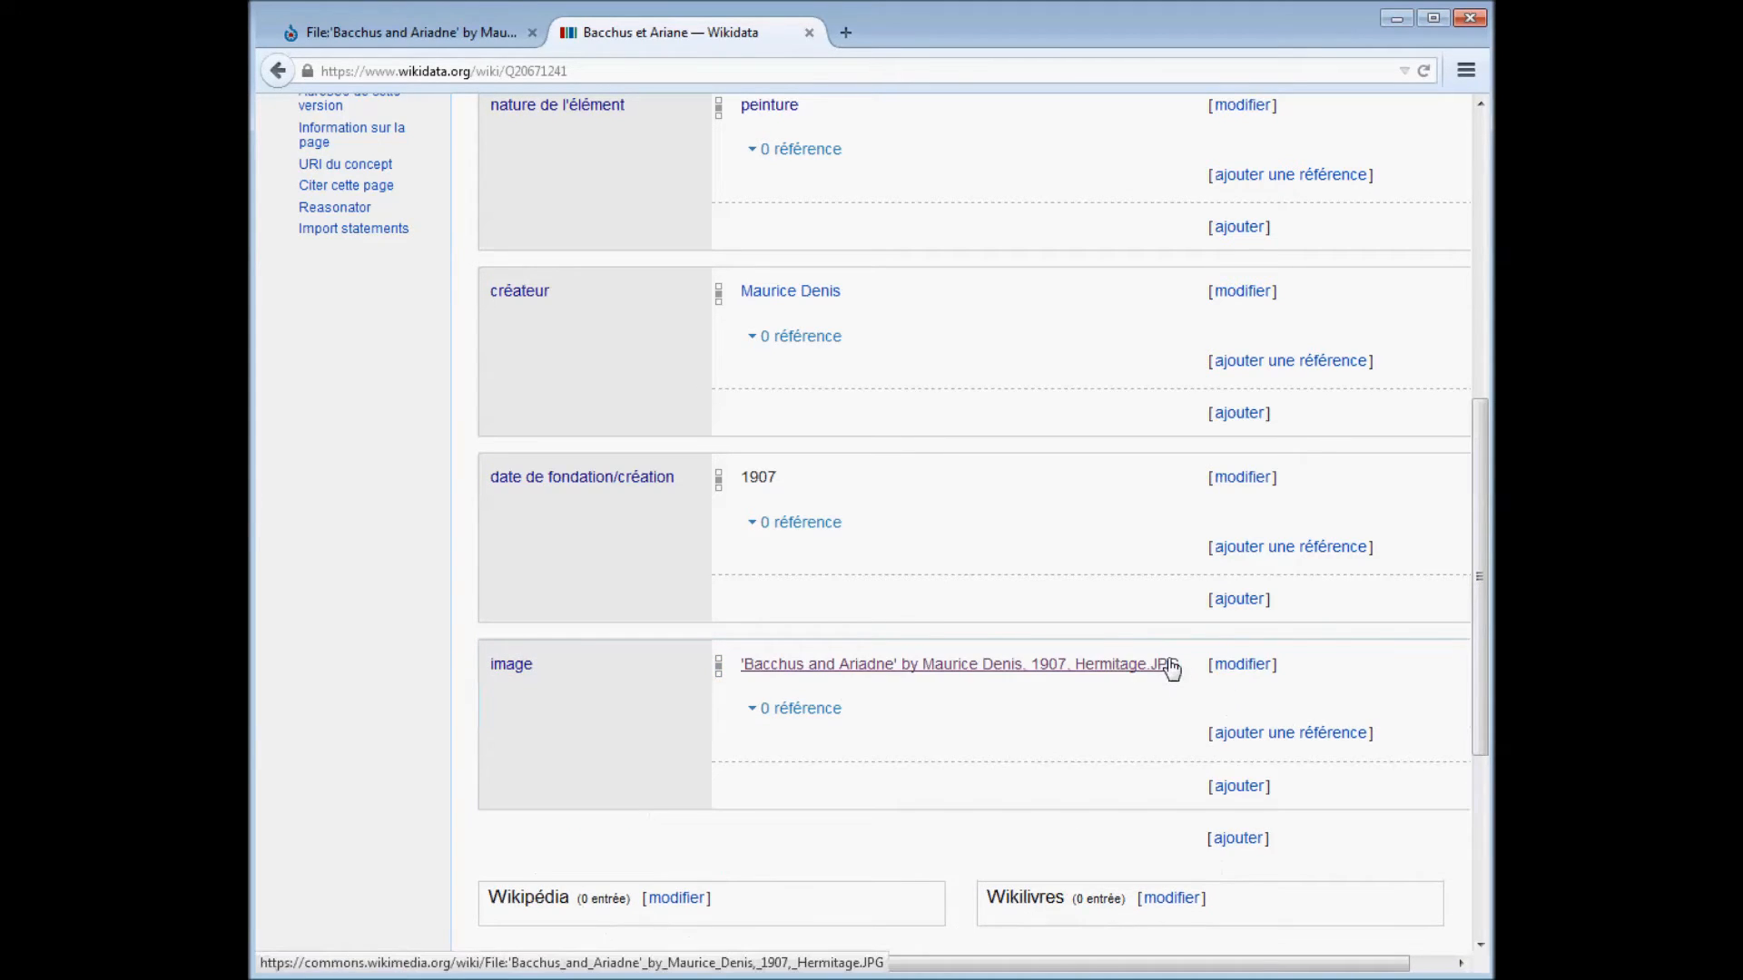
# Check the holding museum on the Commons file page, and start a "collection" statement in Wikidata with the text "musée de".
pyautogui.scroll(-2, 1194, 707)
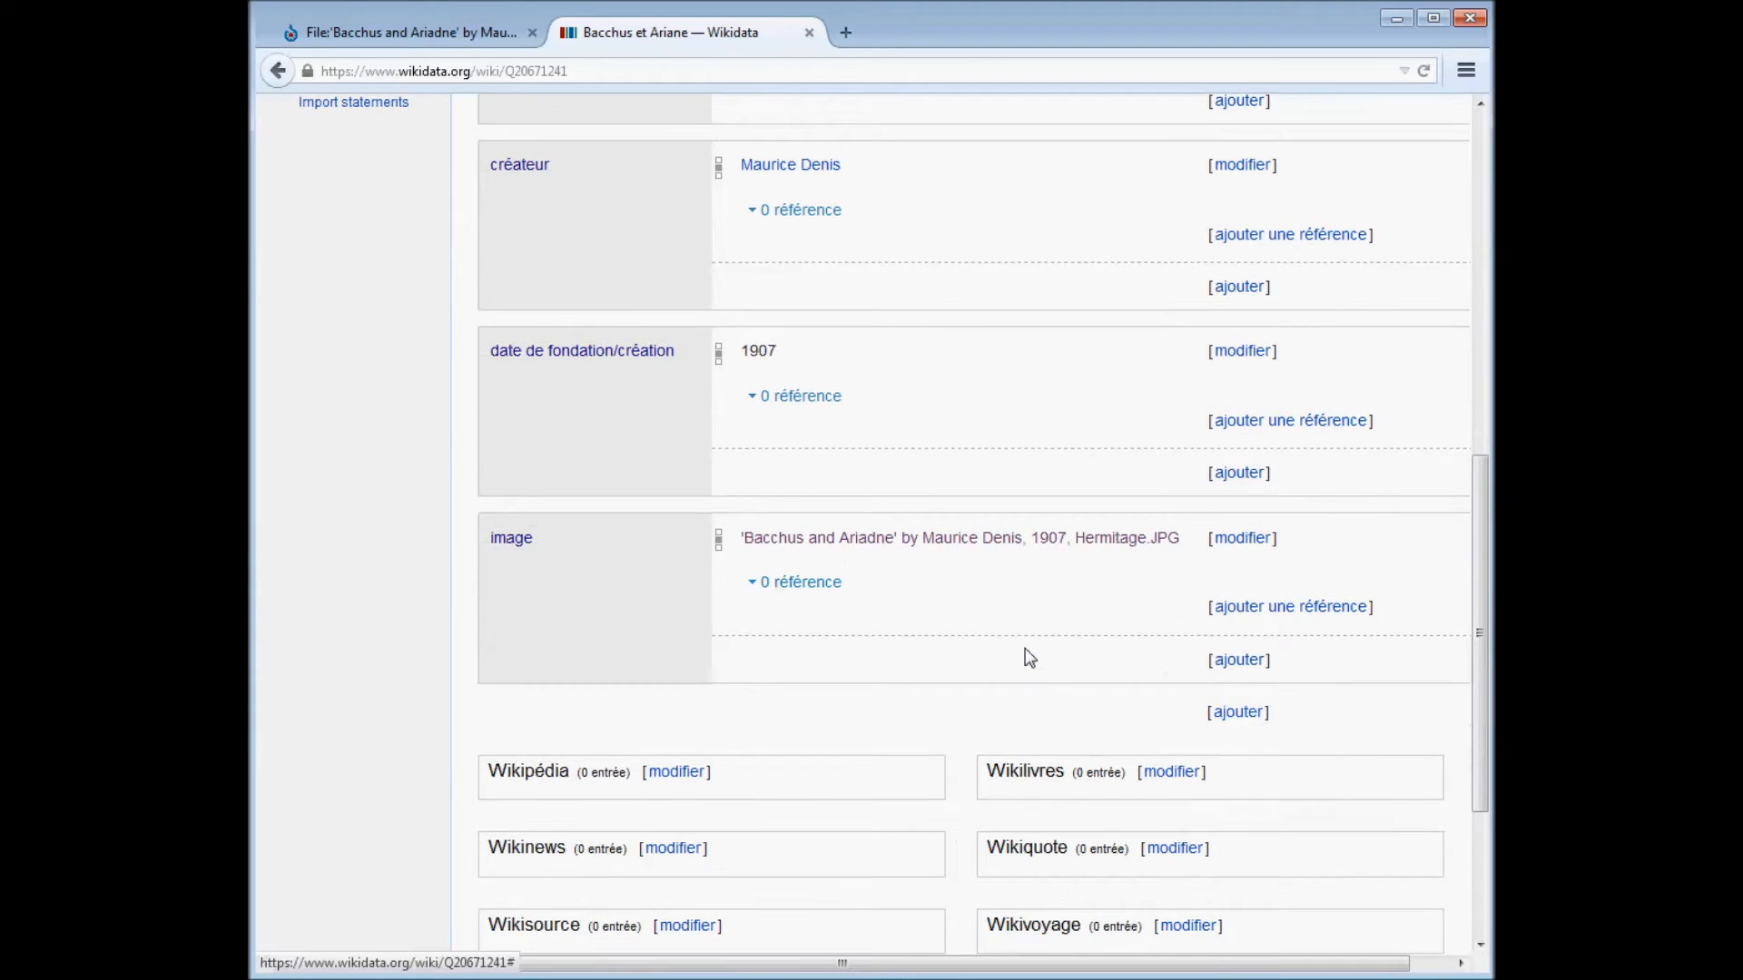
pyautogui.hotkey('ctrl', 'Tab')
pyautogui.scroll(-5, 1029, 657)
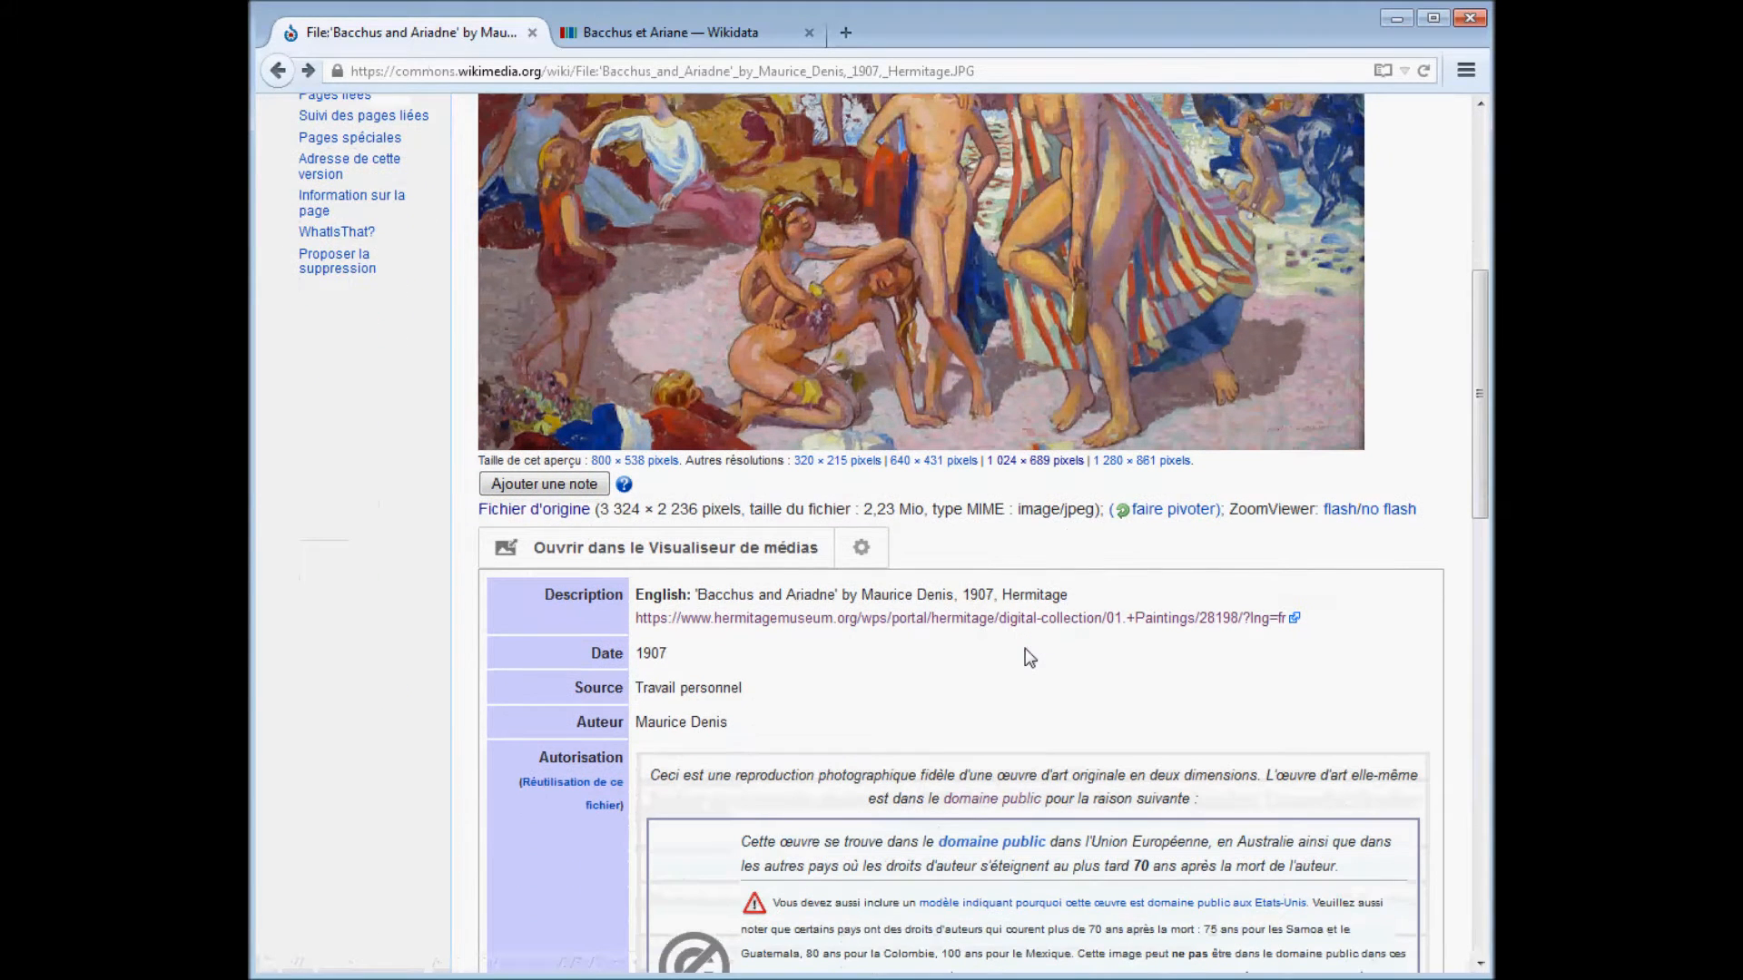
pyautogui.hotkey('ctrl', 'Tab')
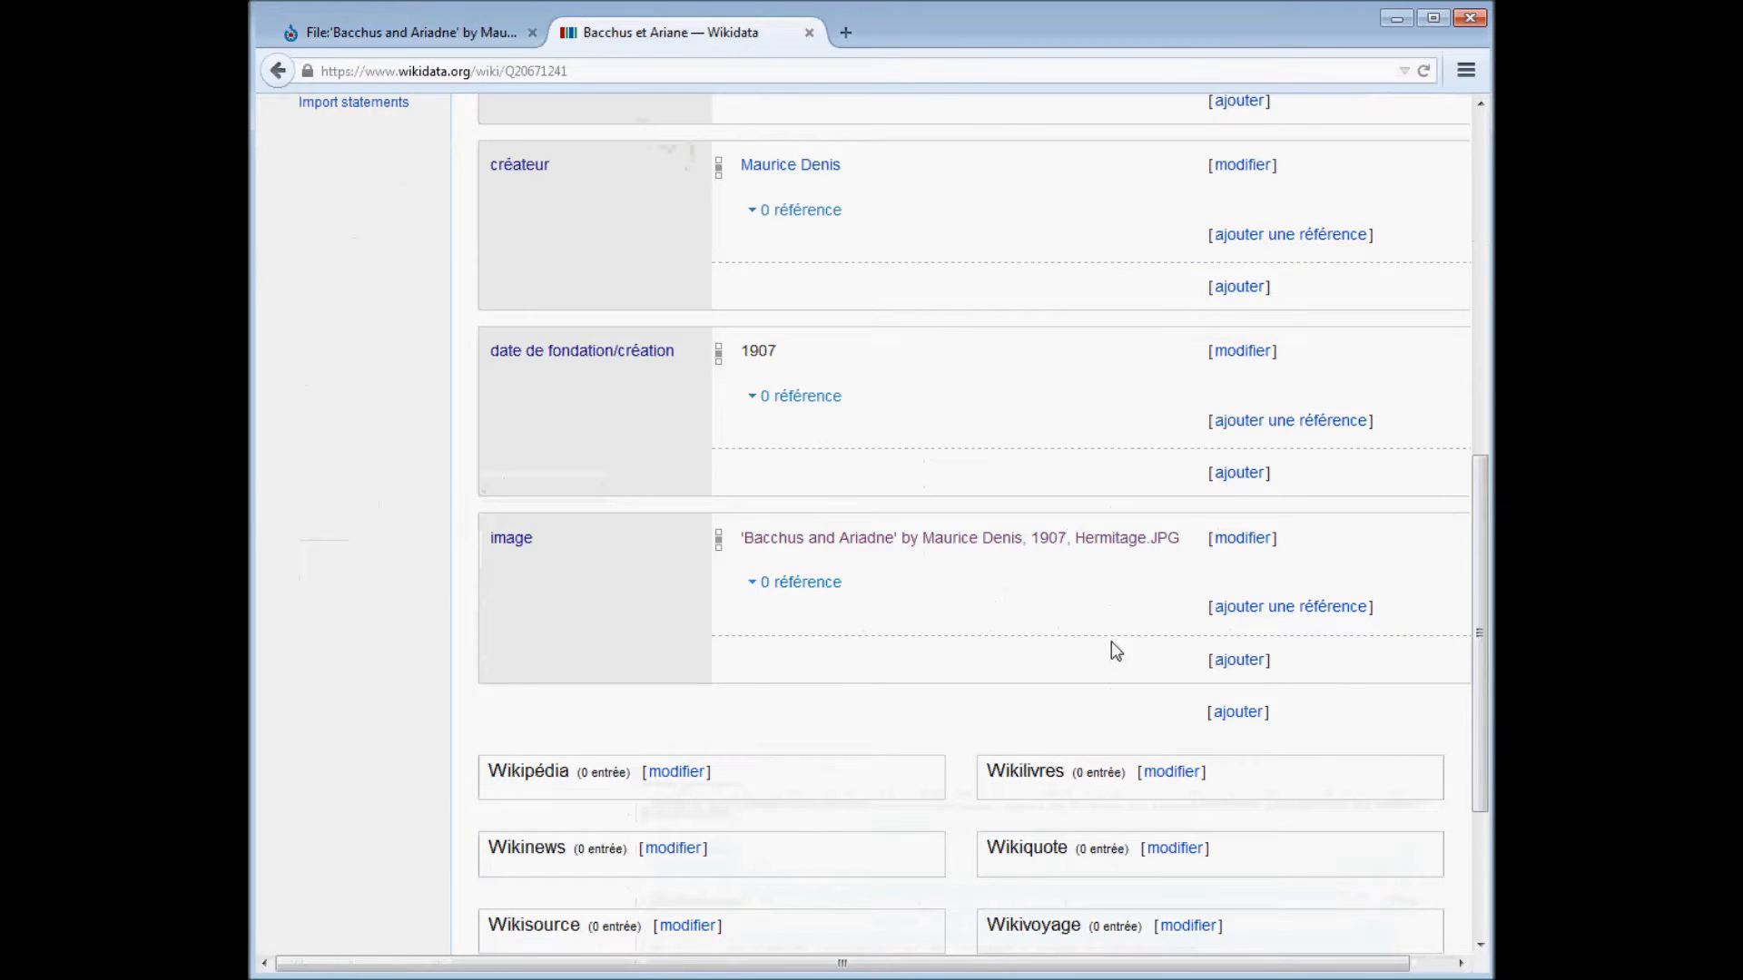
pyautogui.click(1238, 712)
pyautogui.write('collection')
pyautogui.click(924, 756)
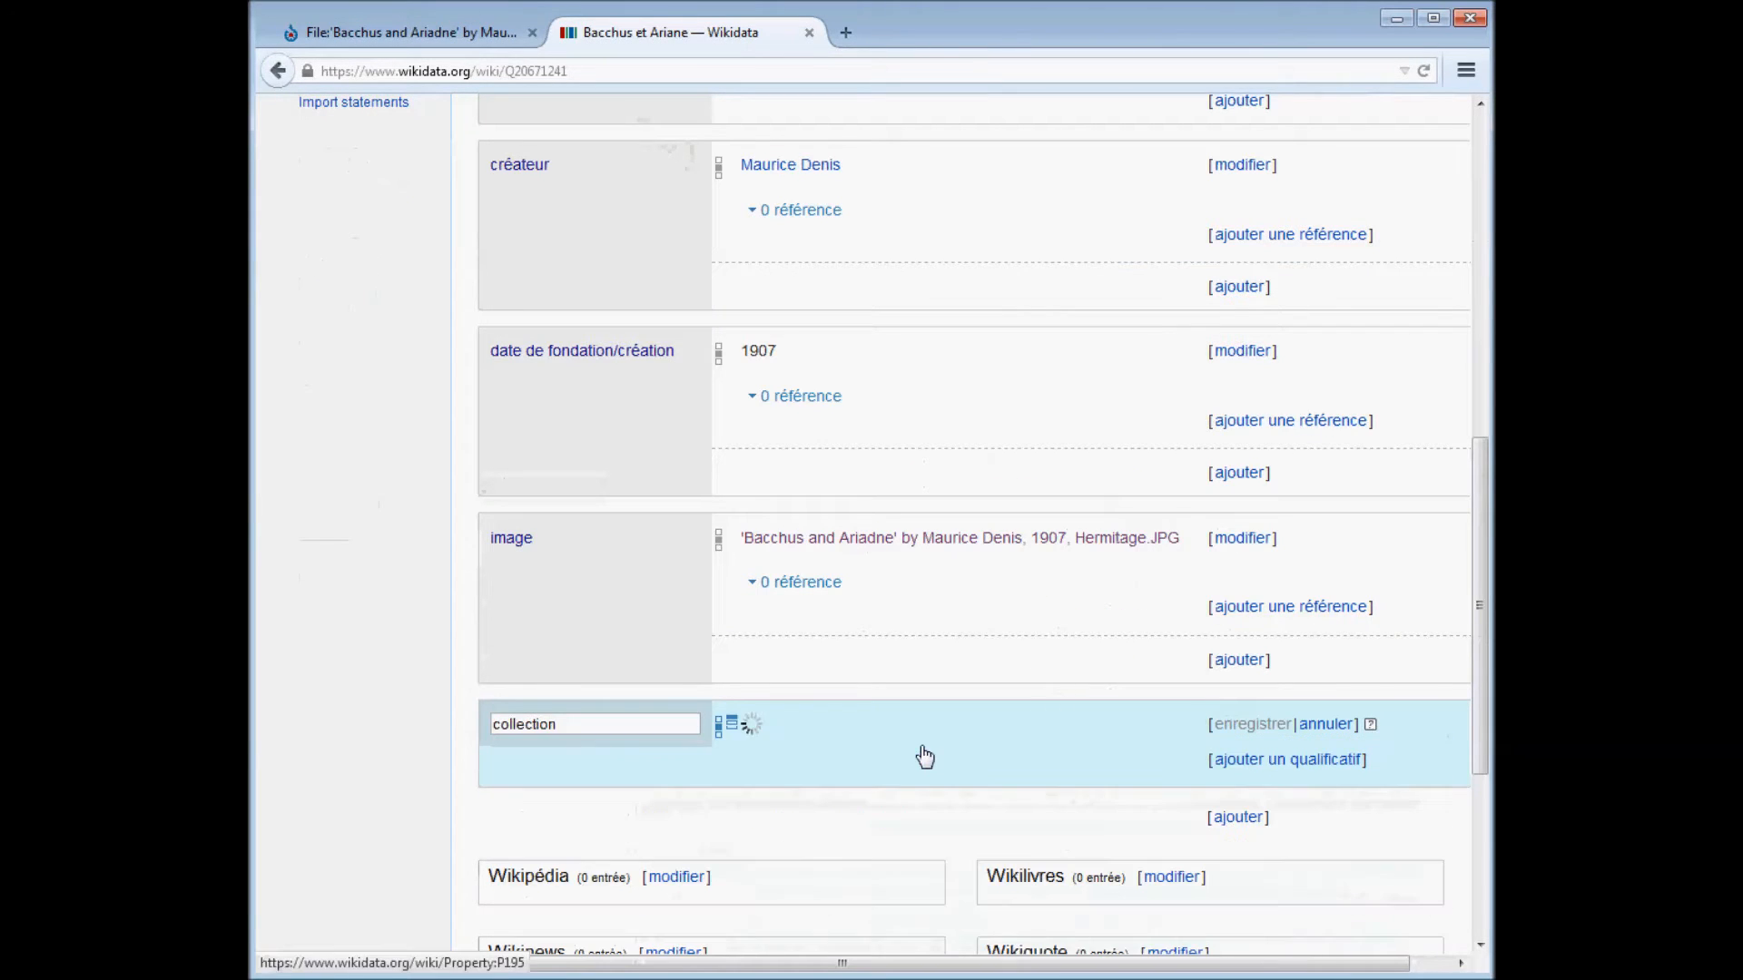
pyautogui.write('musée de')
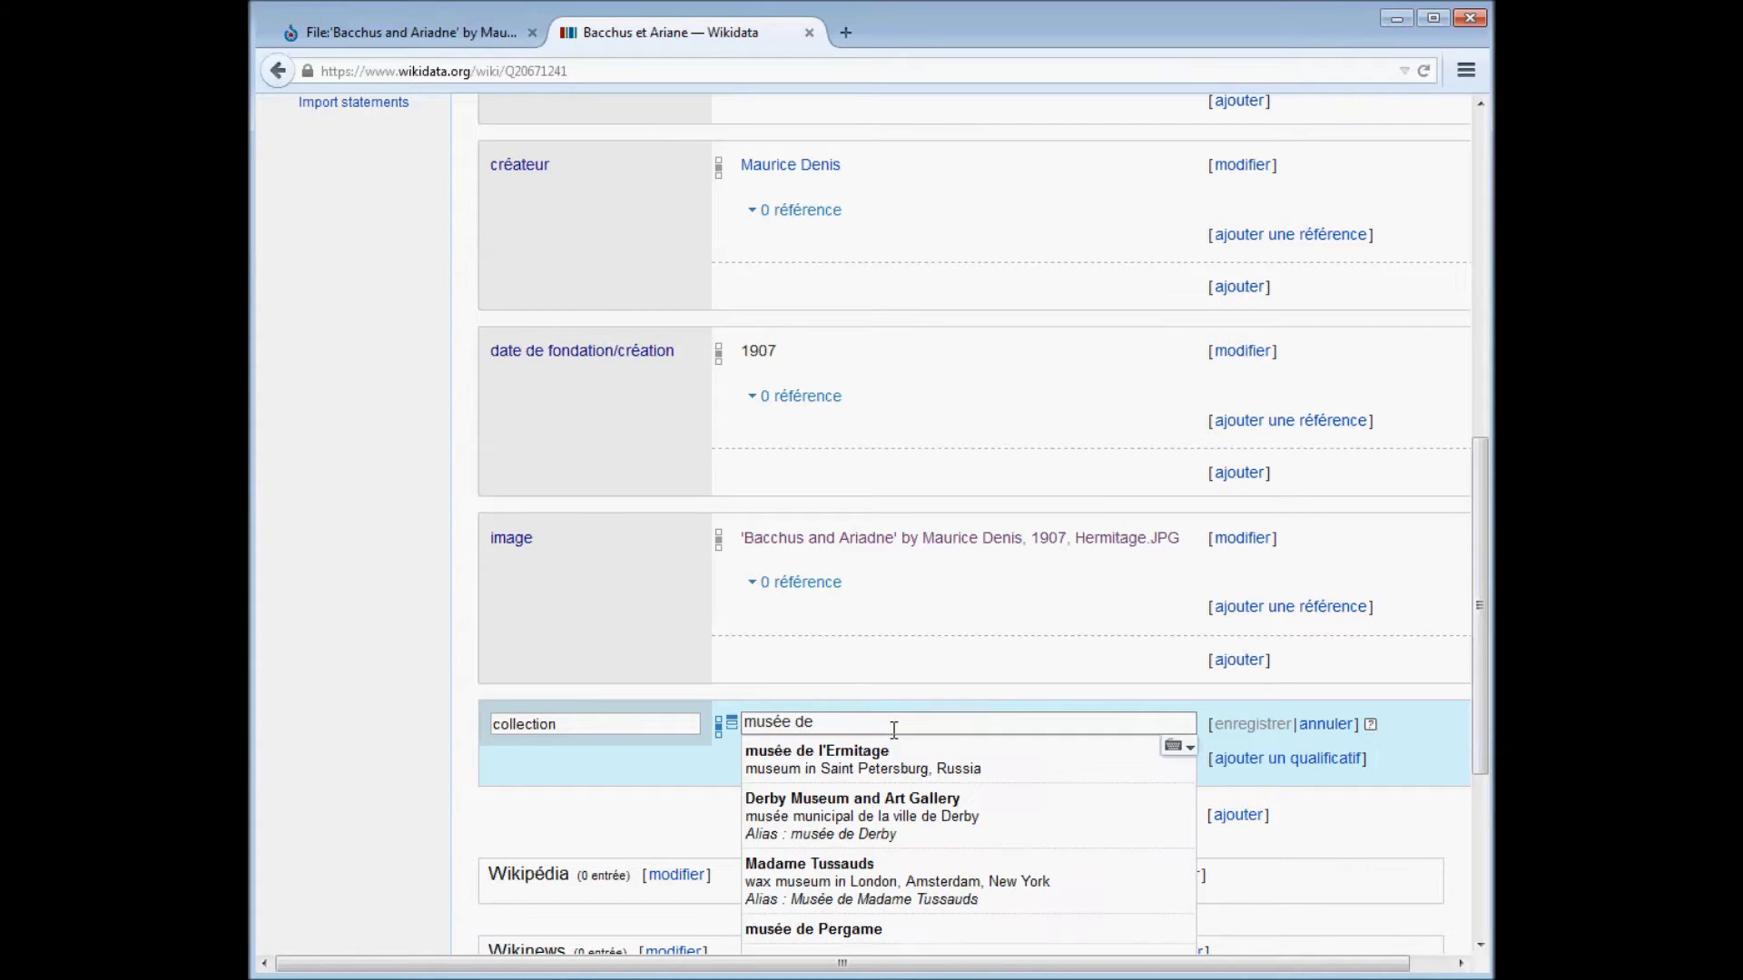
pyautogui.write(' fdsdf dfg dfg')
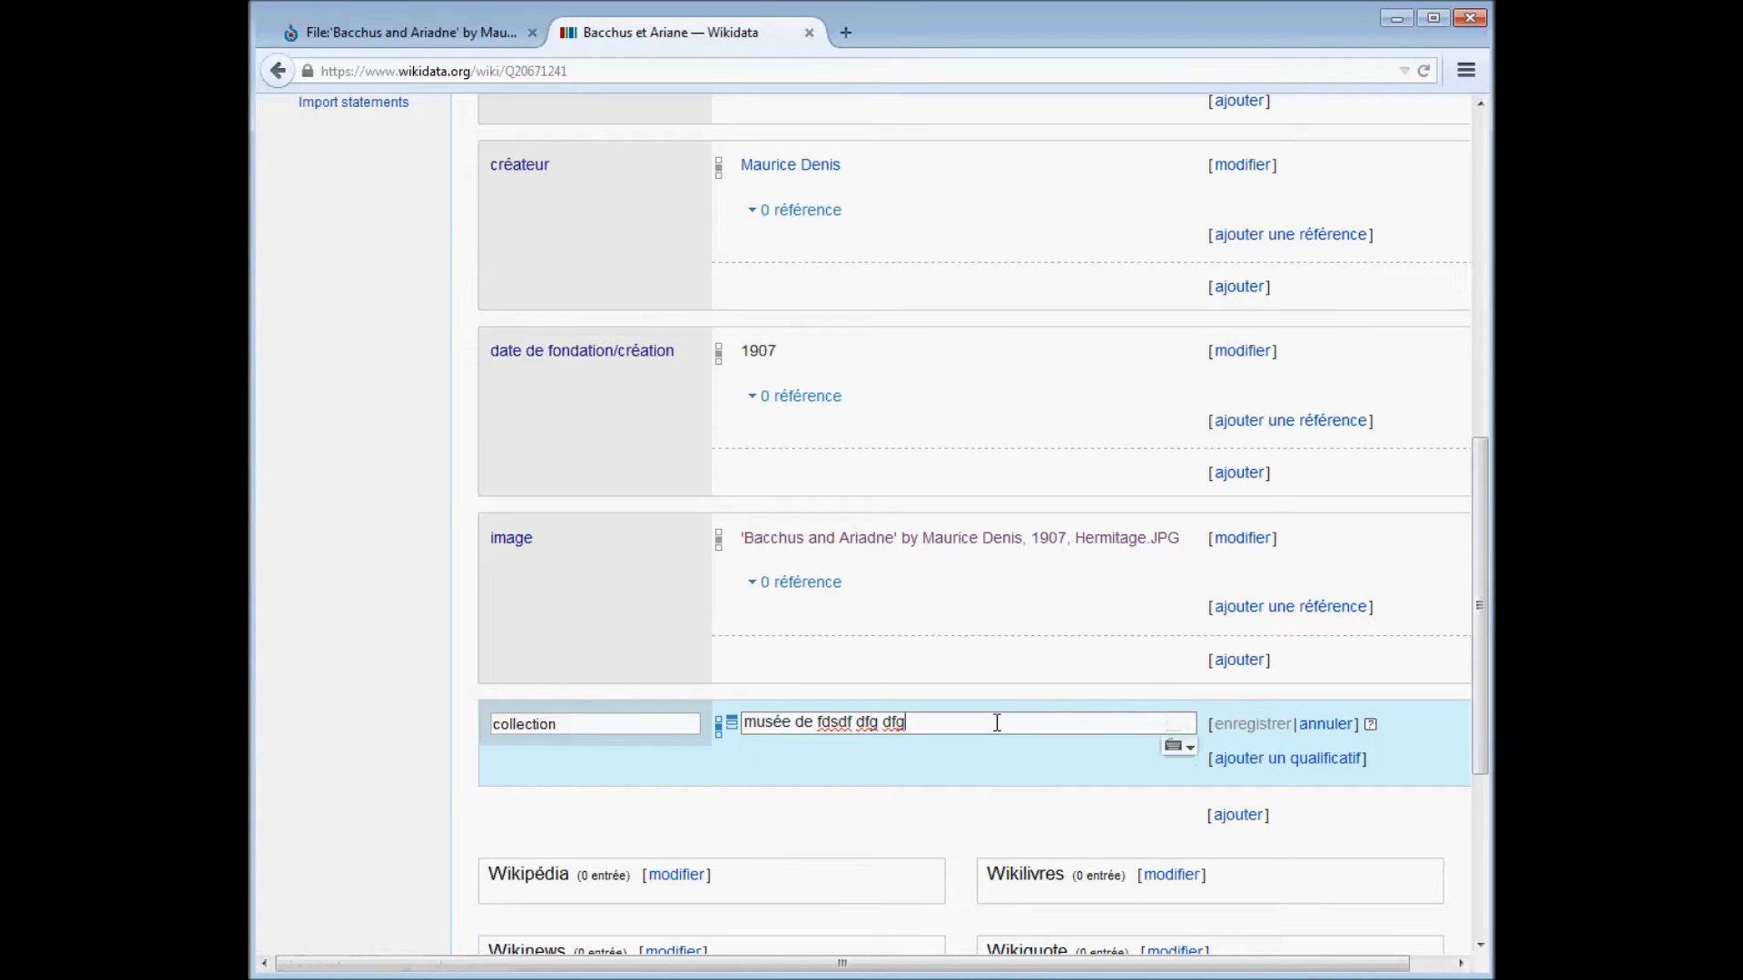
pyautogui.moveTo(916, 723); pyautogui.dragTo(820, 724)
pyautogui.press('BackSpace')
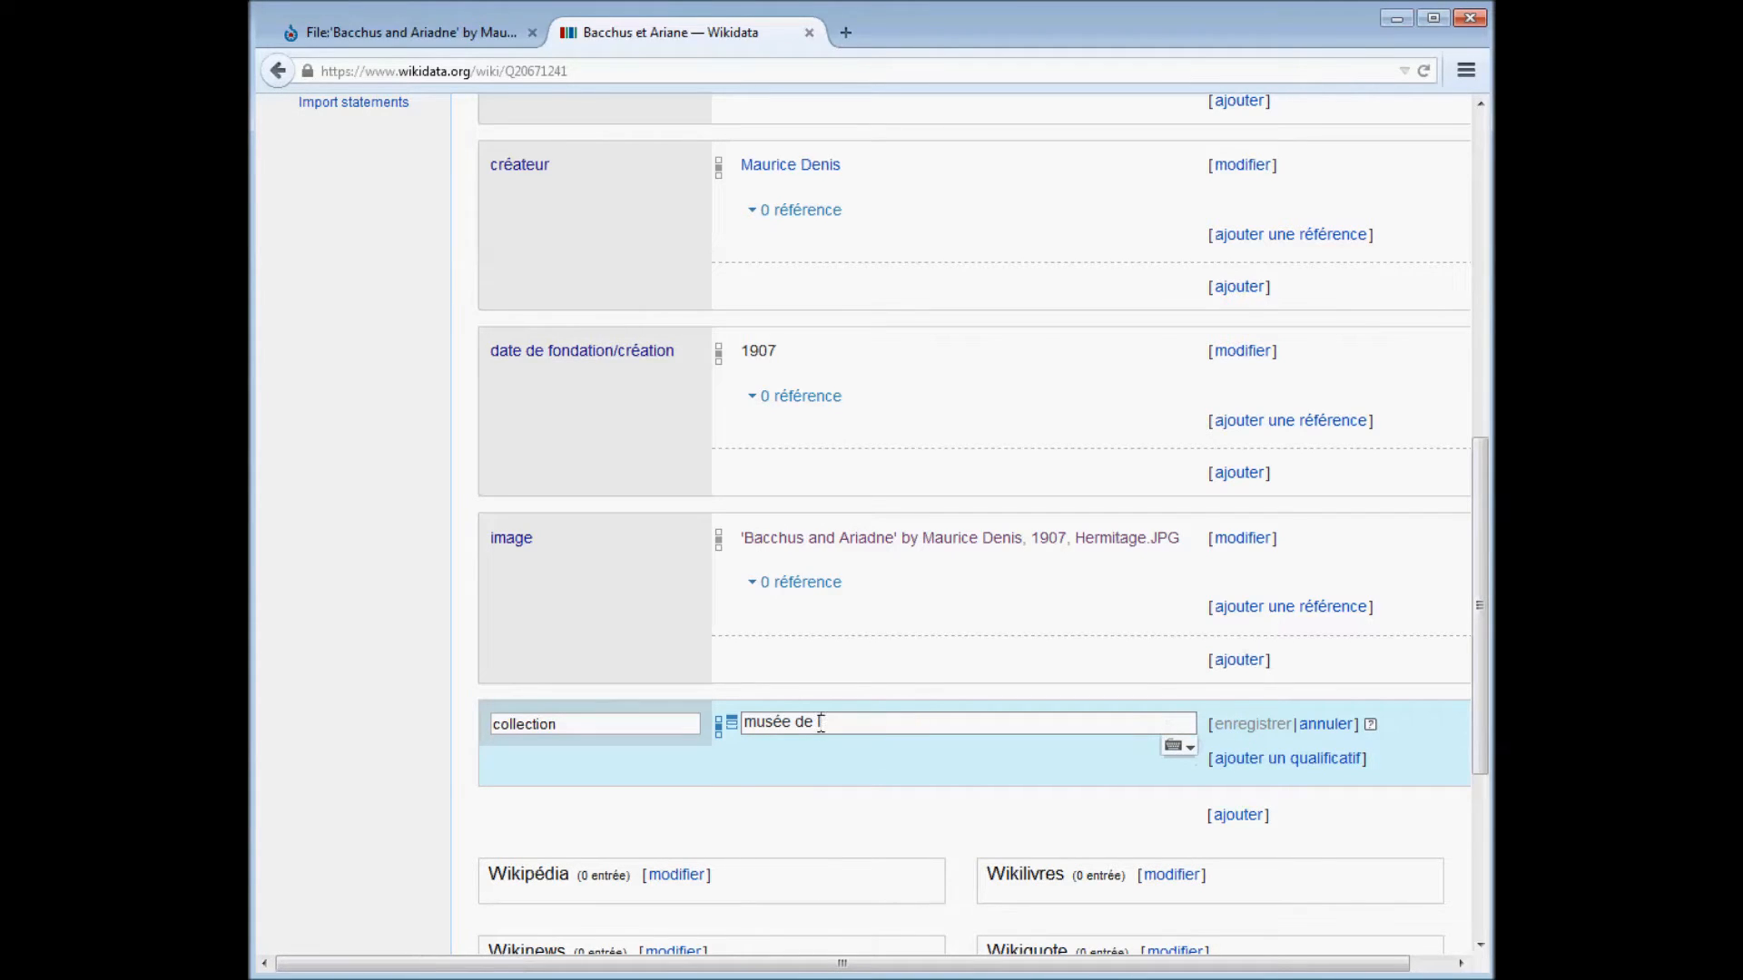
# Set the collection value to "musée de l'Ermitage", the museum in Saint Petersburg, and save the statement.
pyautogui.write("l'Er")
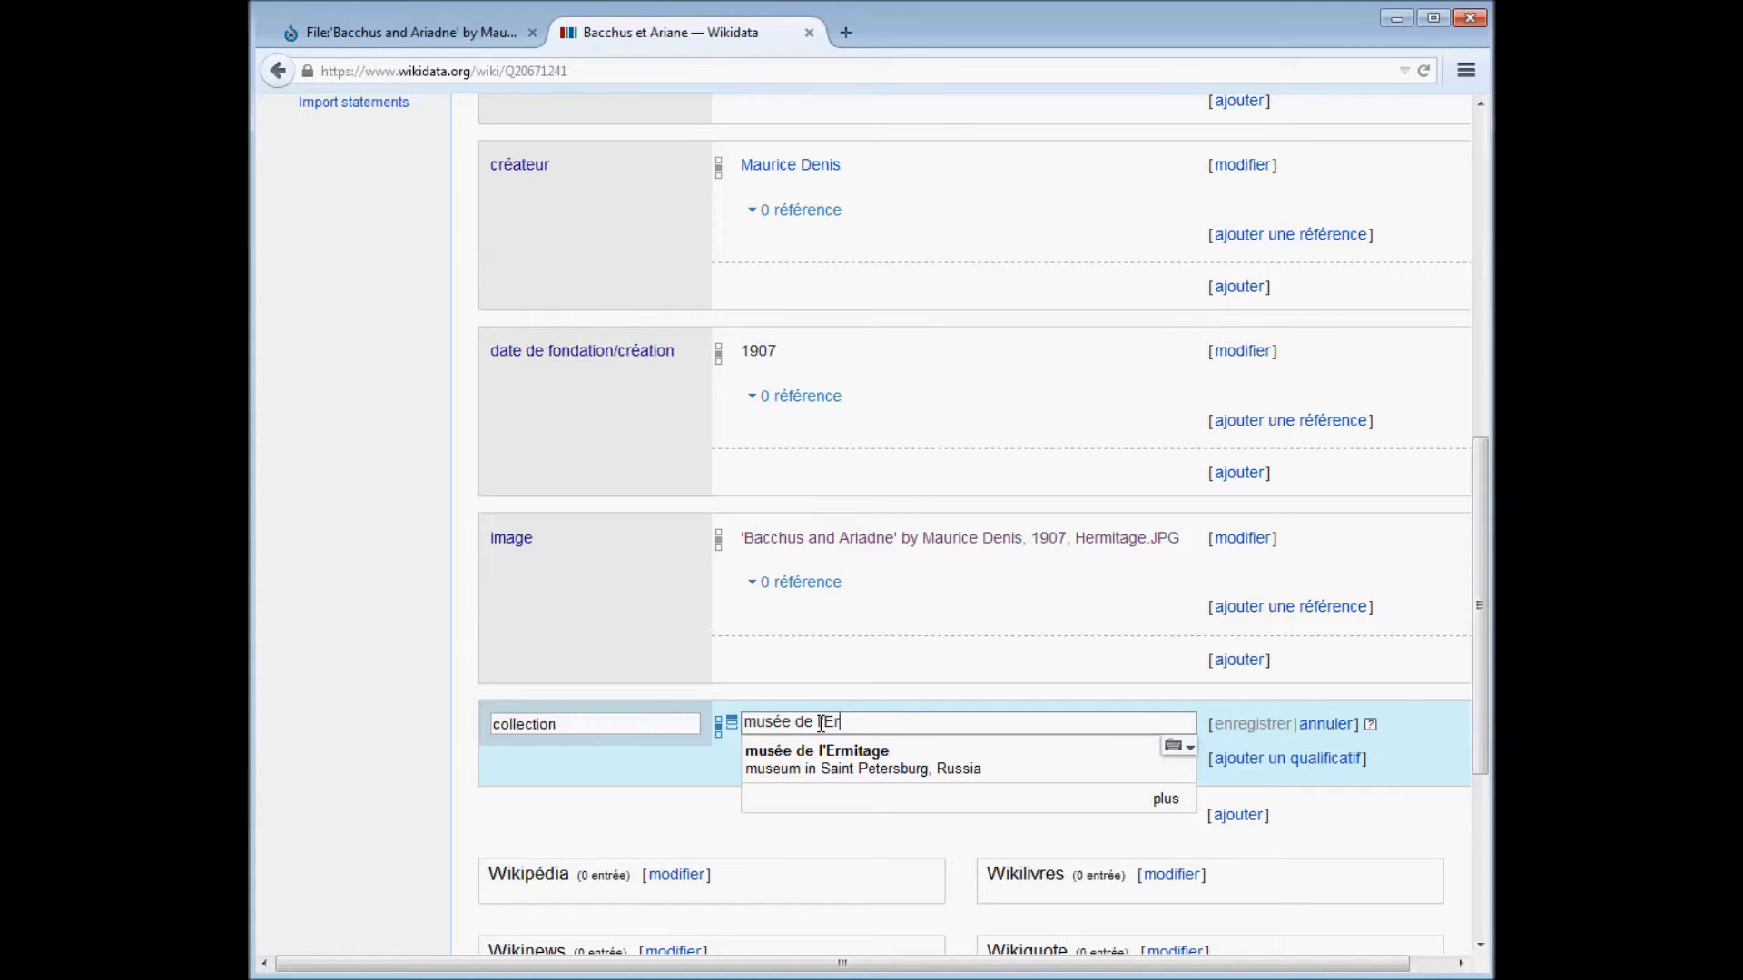
pyautogui.scroll(3, 820, 723)
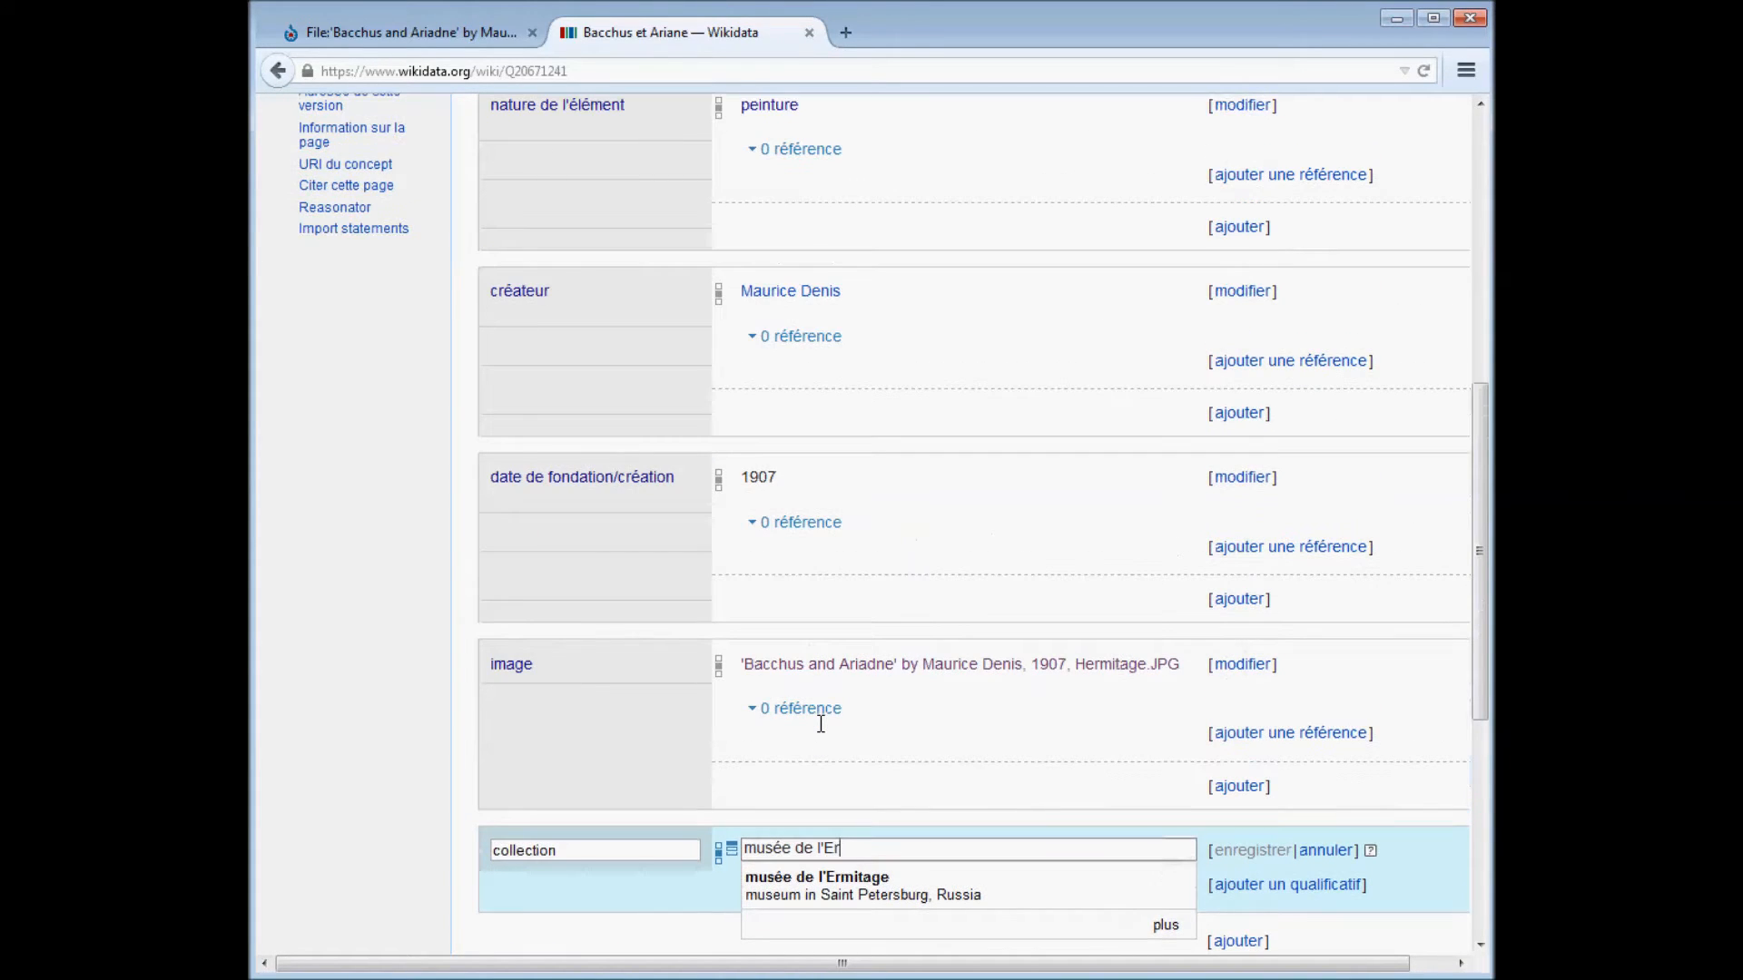
pyautogui.click(917, 885)
pyautogui.click(1239, 858)
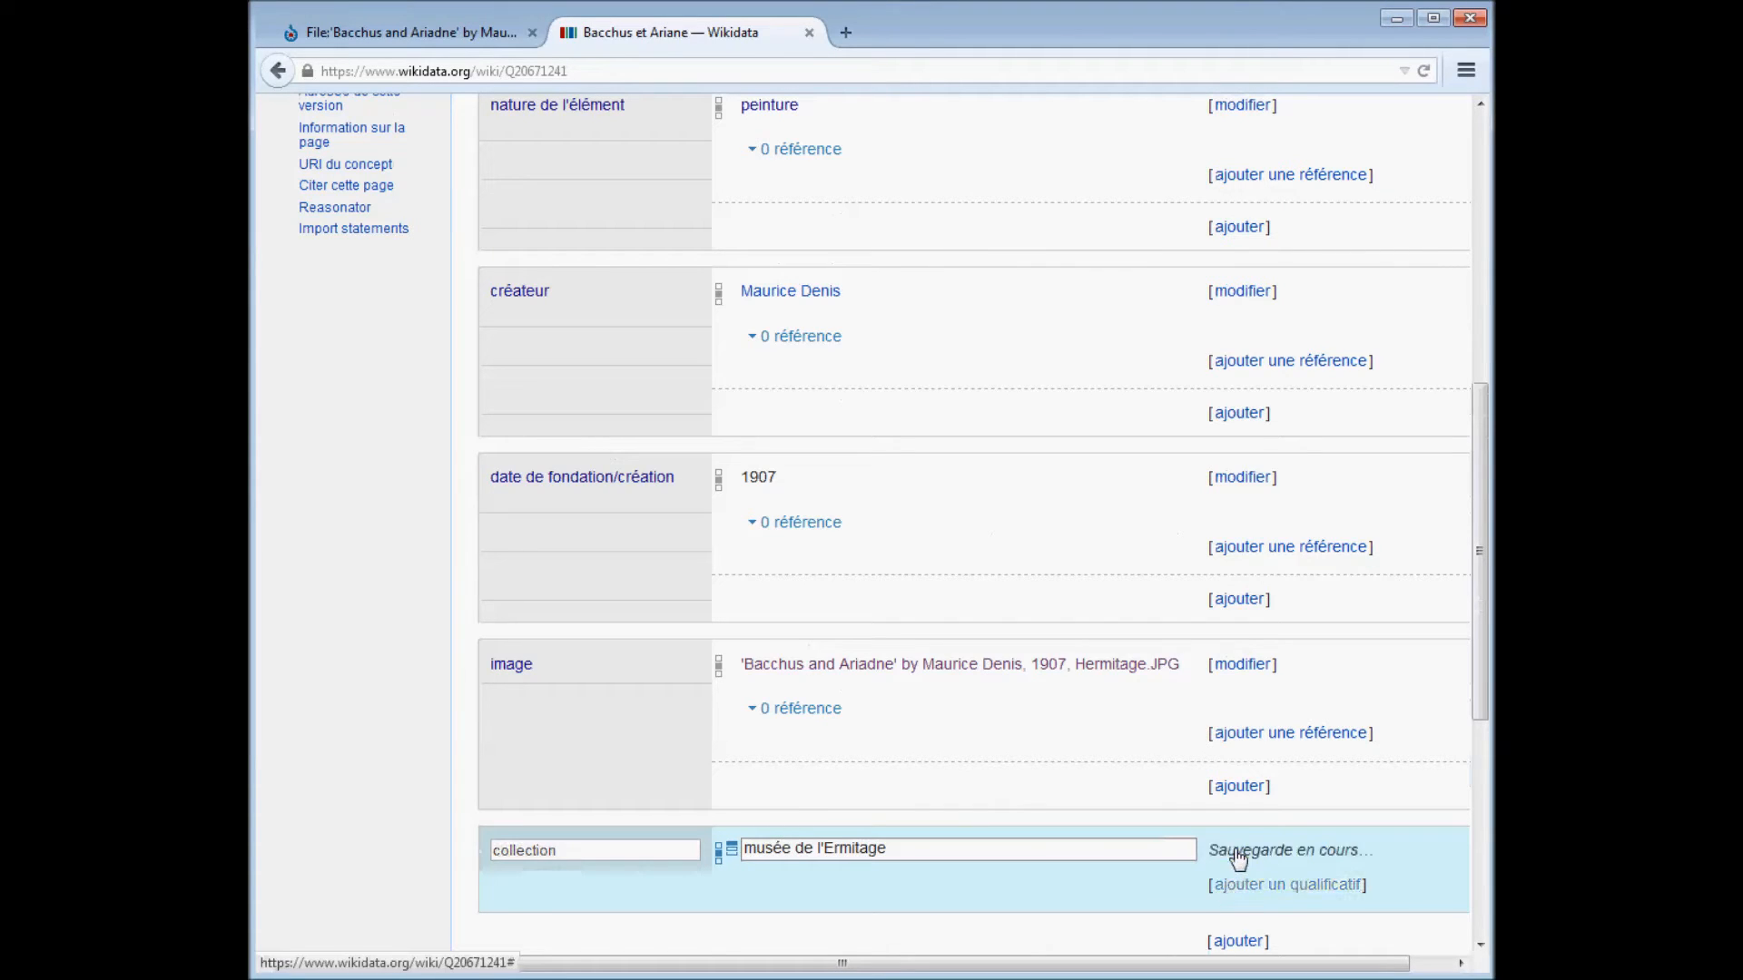
# Open the Wikidata item of the musée de l'Ermitage separately, copy its identifier Q132783, and close it.
pyautogui.middleClick(852, 853)
pyautogui.hotkey('ctrl', 'Tab')
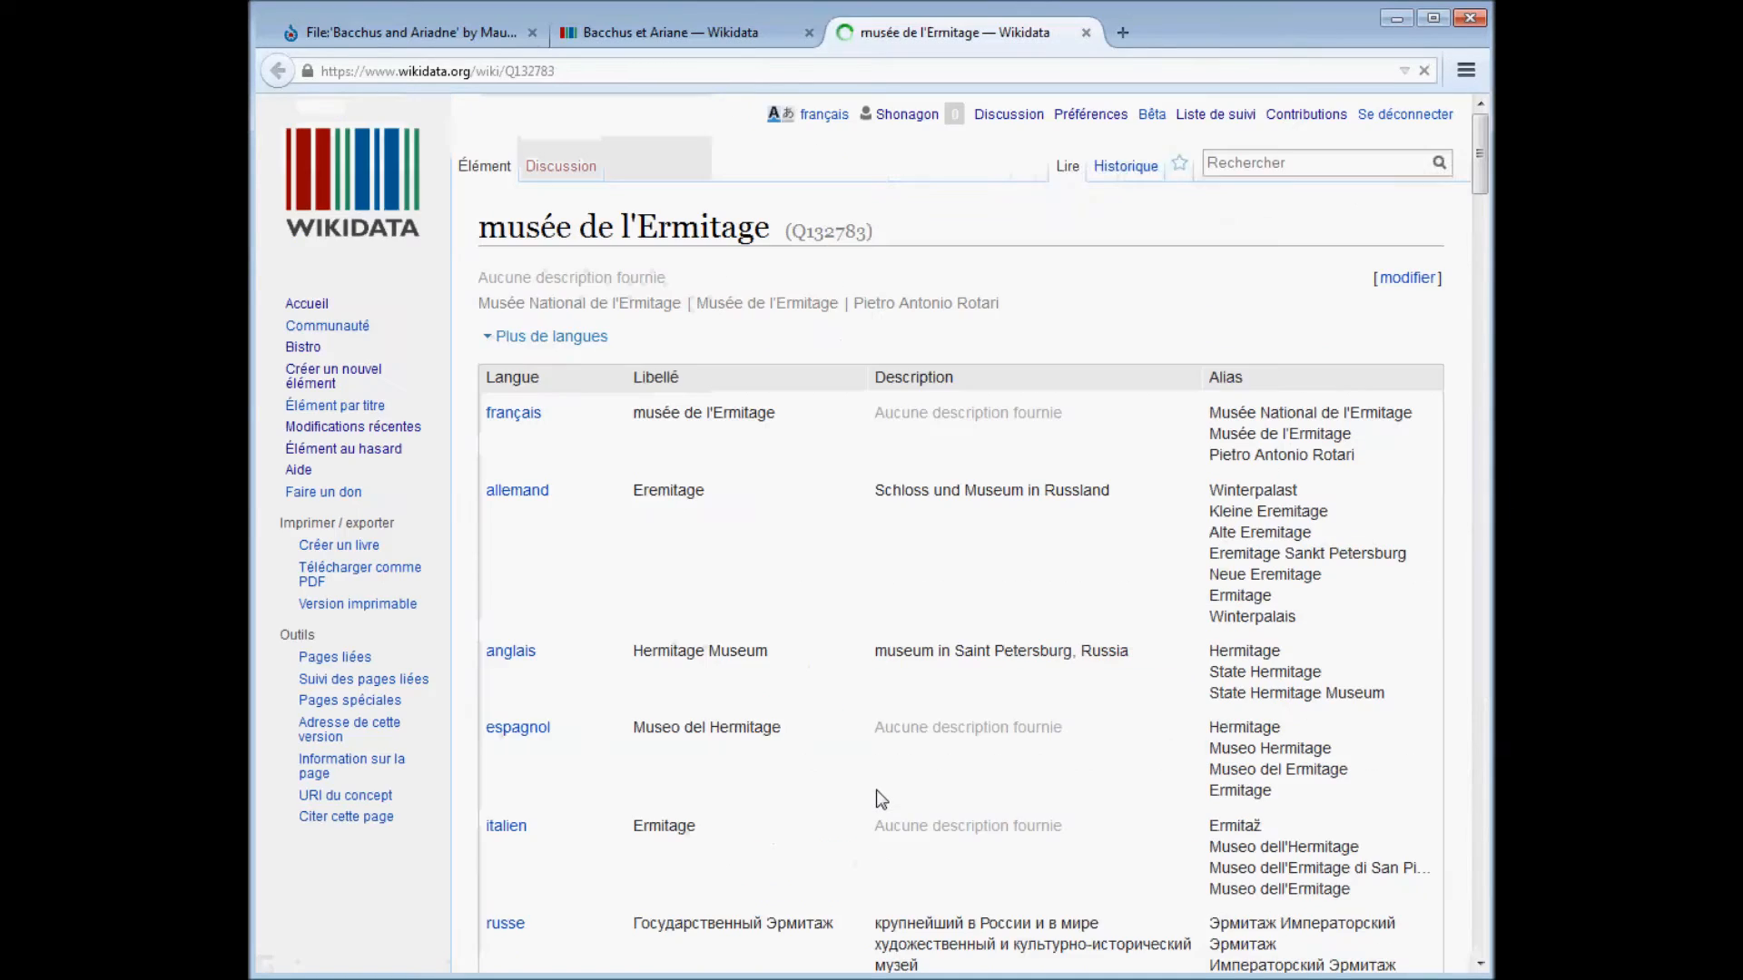
pyautogui.doubleClick(828, 231)
pyautogui.hotkey('ctrl', 'c')
pyautogui.hotkey('ctrl', 'w')
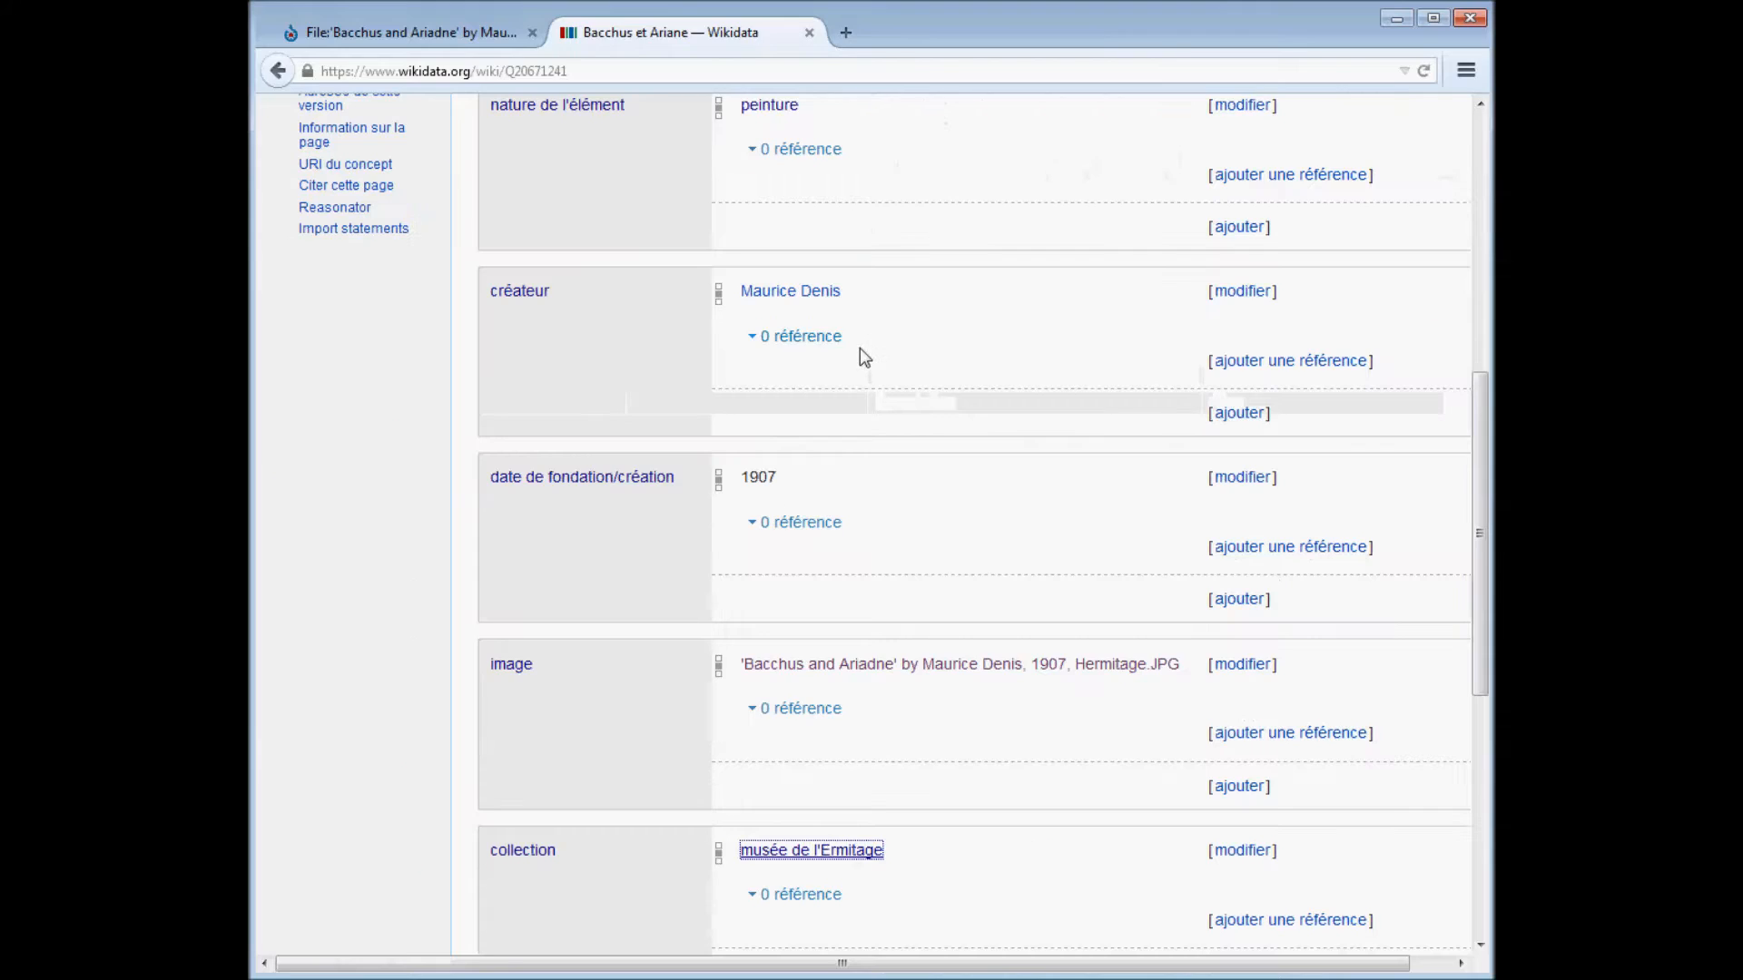
# Try selecting the musée de l'Ermitage by its identifier Q132783 as a second collection value, and discard the entry.
pyautogui.scroll(-3, 1253, 816)
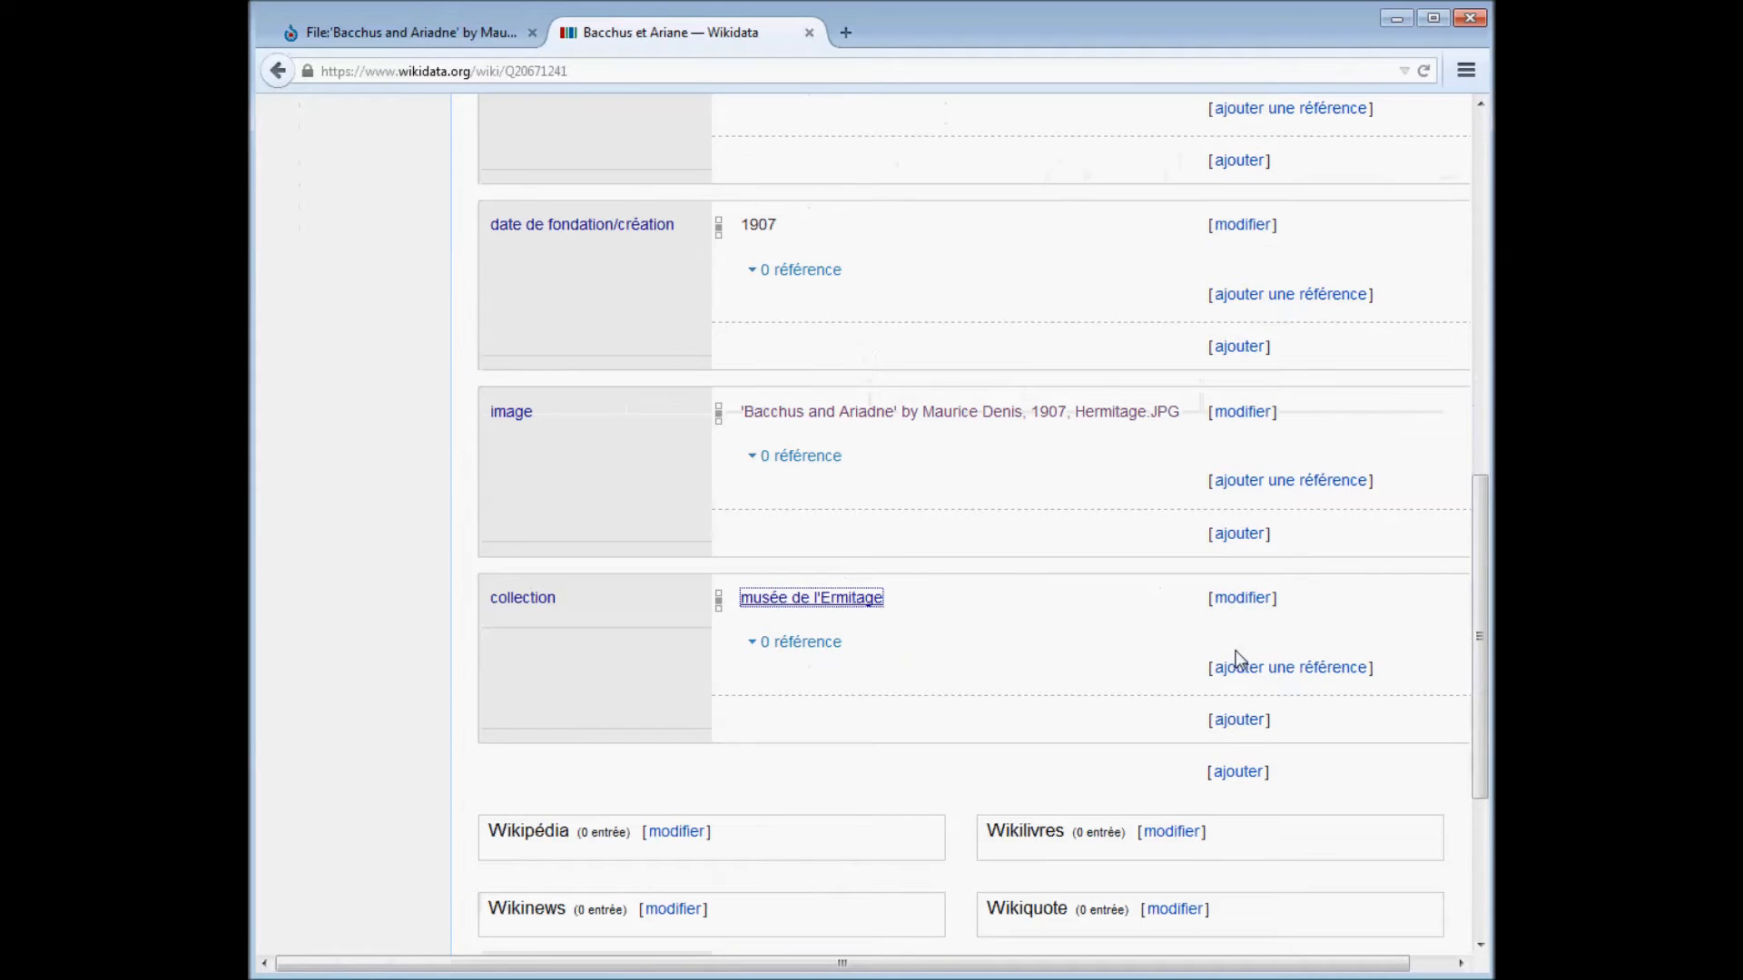
pyautogui.click(1239, 720)
pyautogui.hotkey('ctrl', 'v')
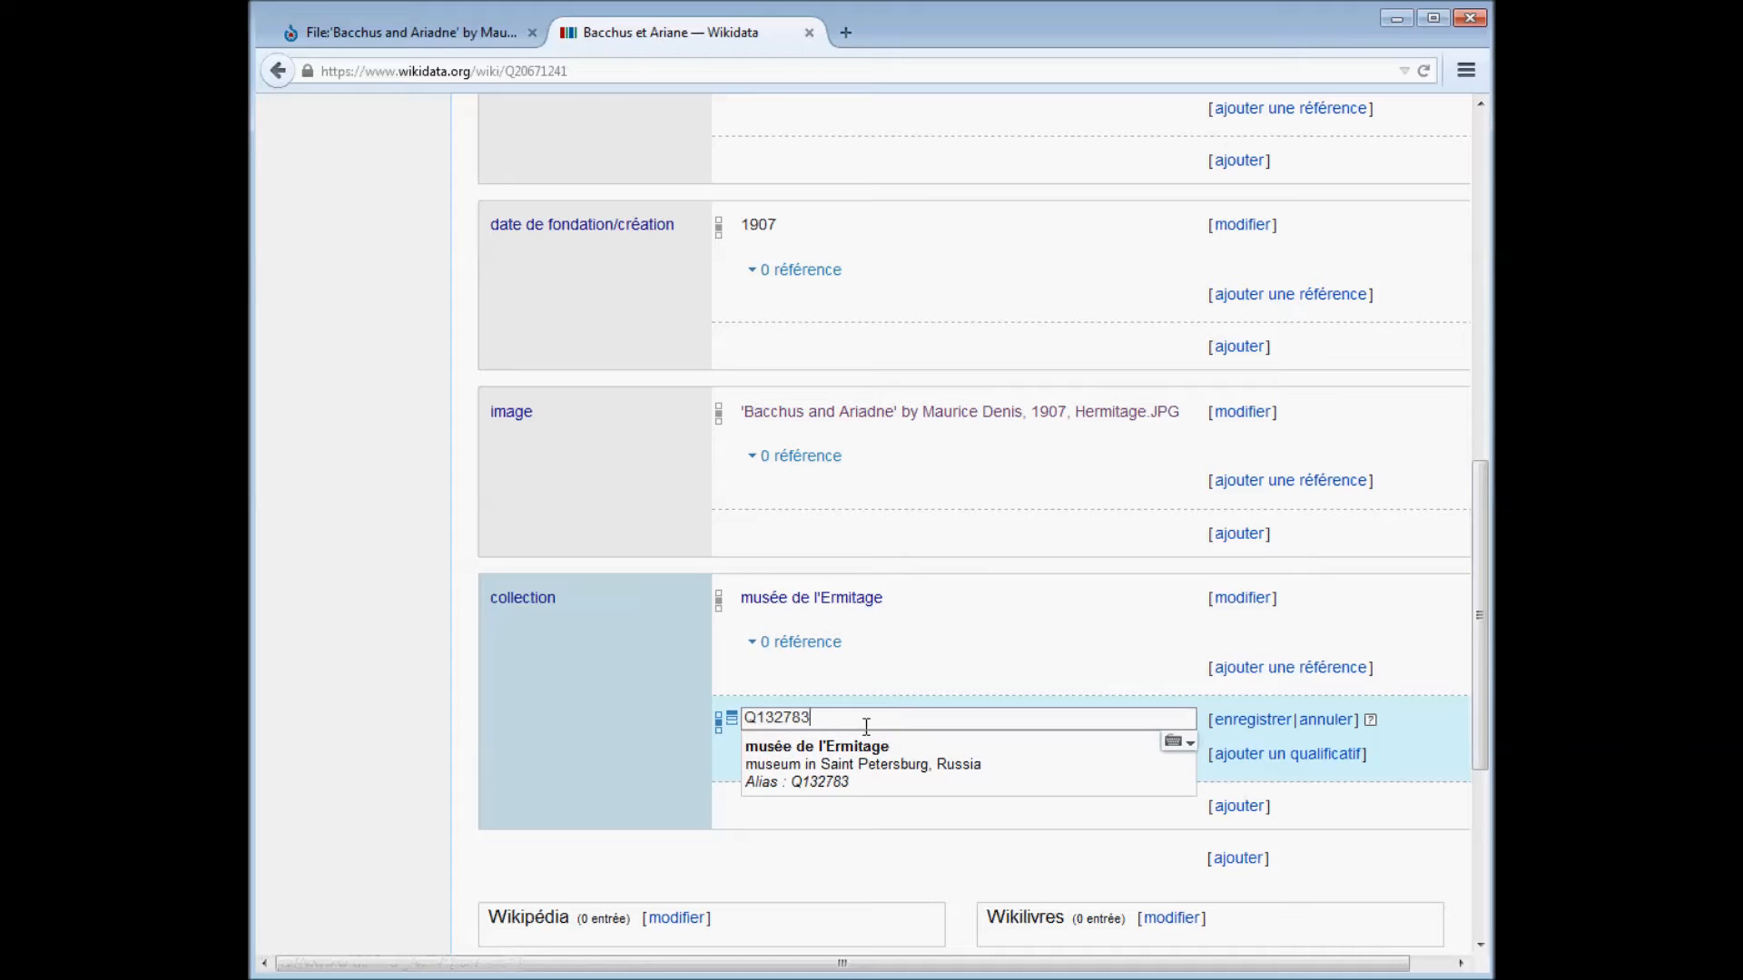
pyautogui.click(845, 758)
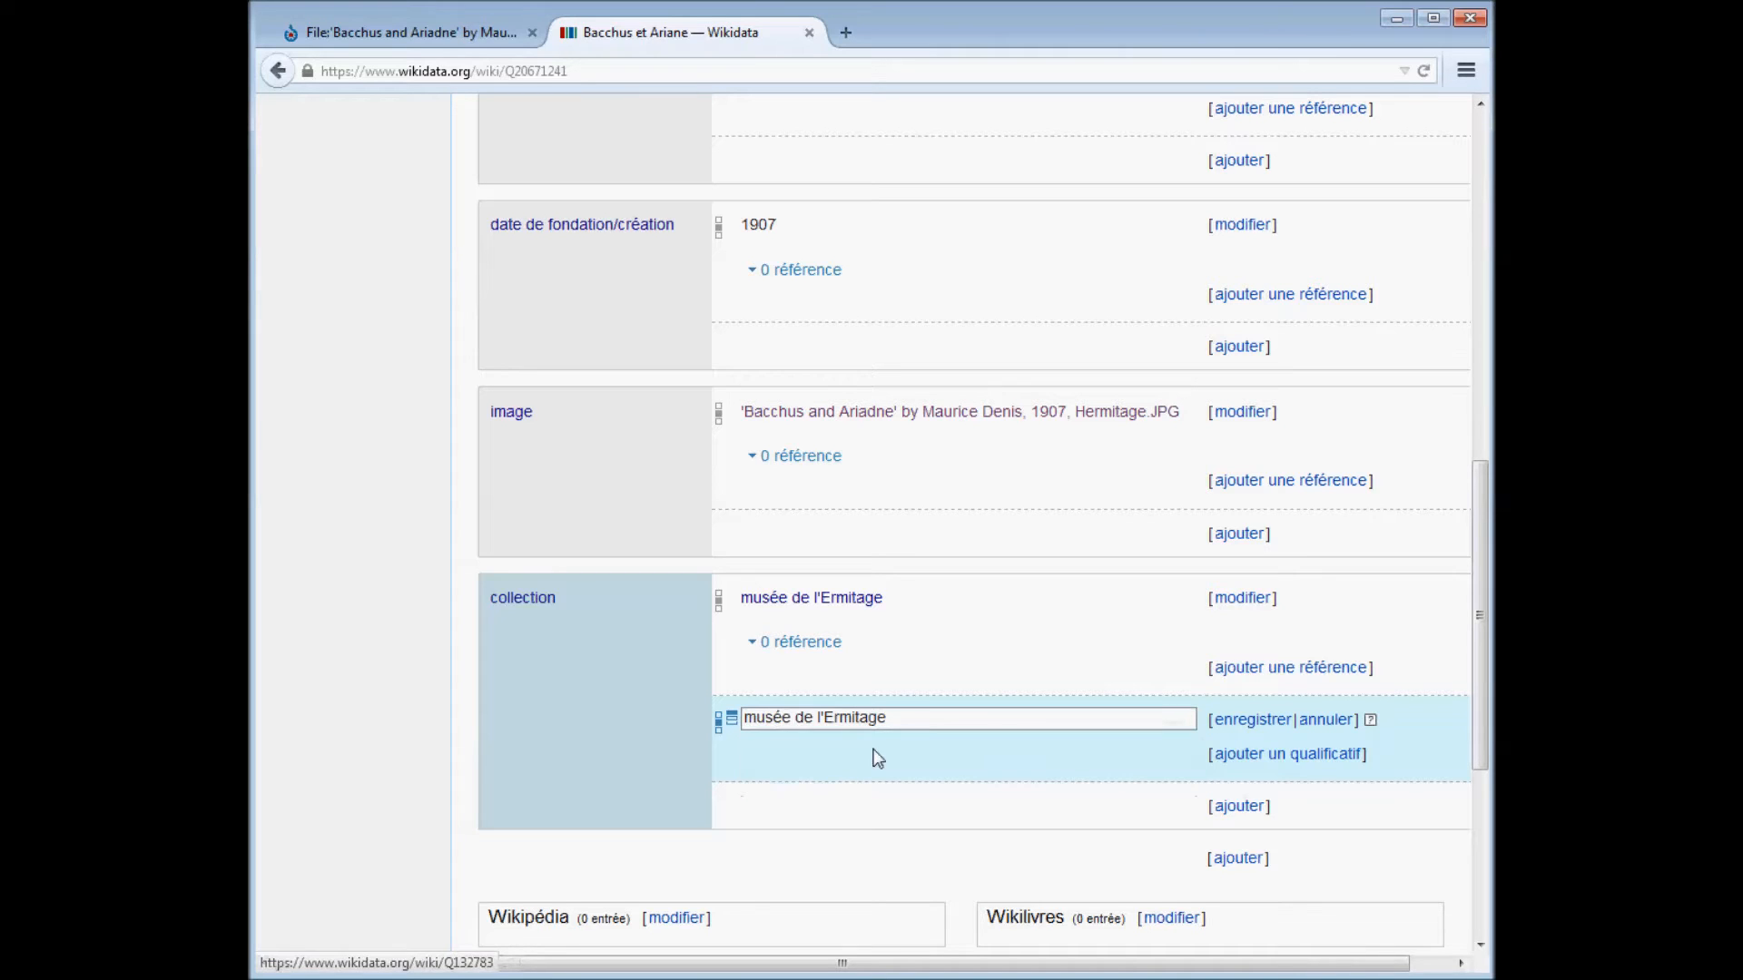
pyautogui.click(1326, 720)
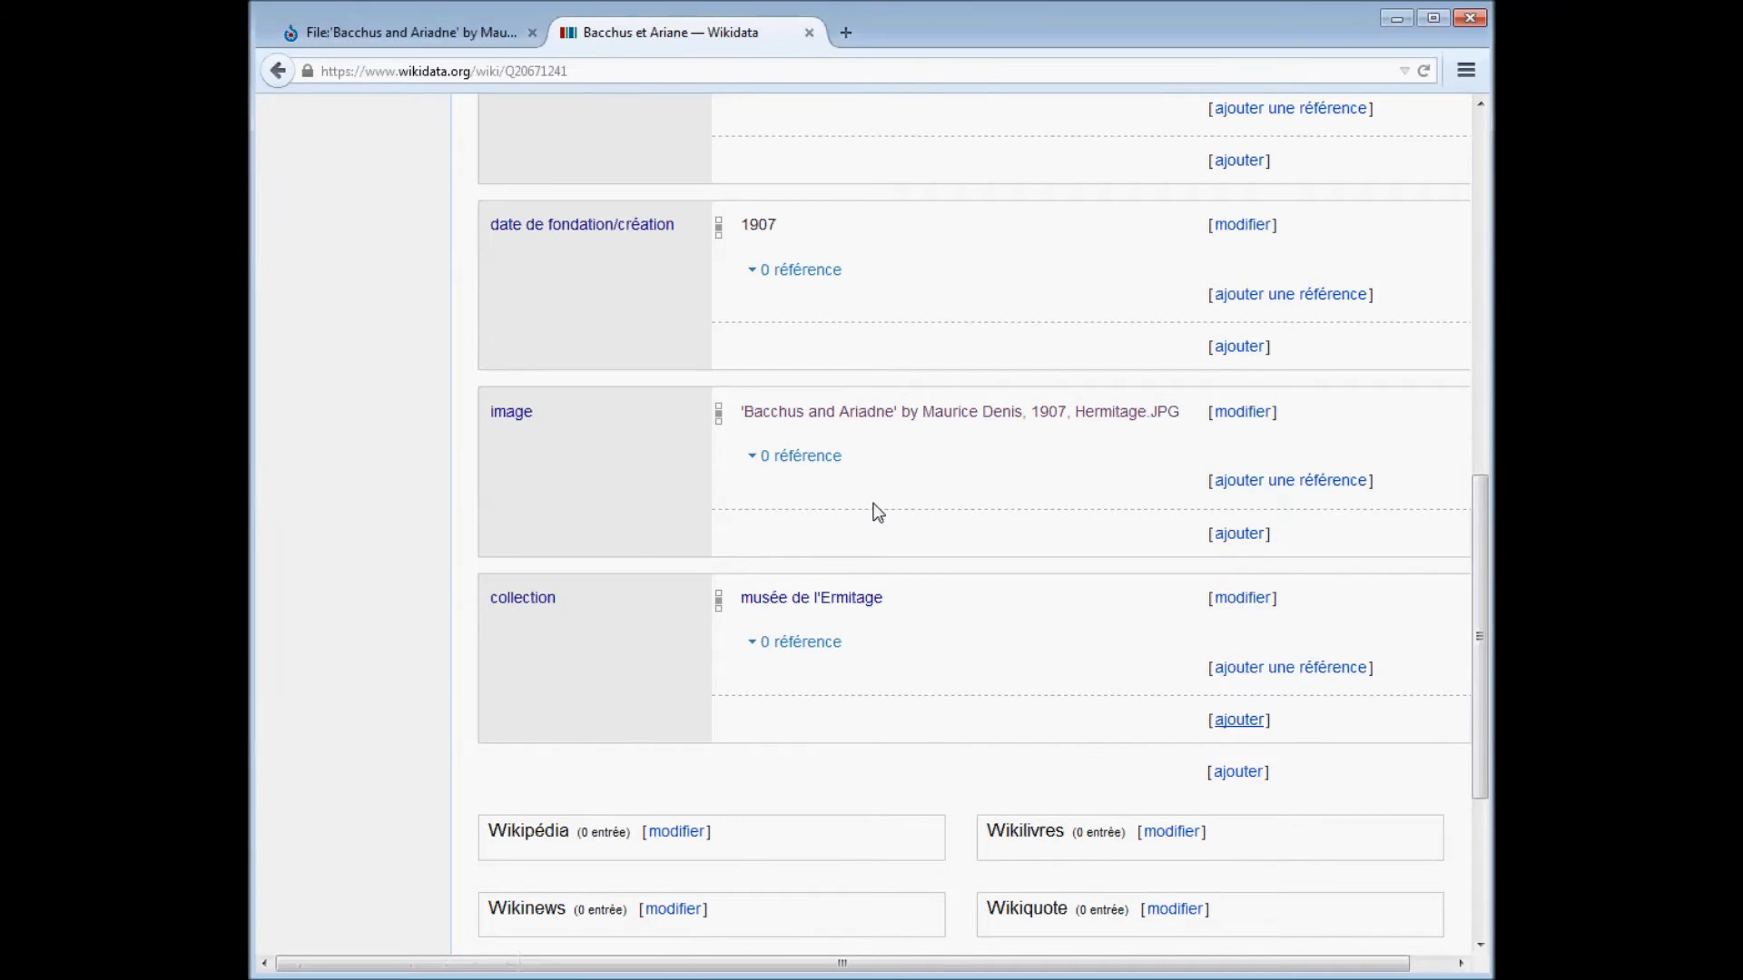
# Open the Hermitage museum page linked in the Commons description and copy the painting's inventory number ГЭ-6578 for the Wikidata item.
pyautogui.hotkey('ctrl', 'Tab')
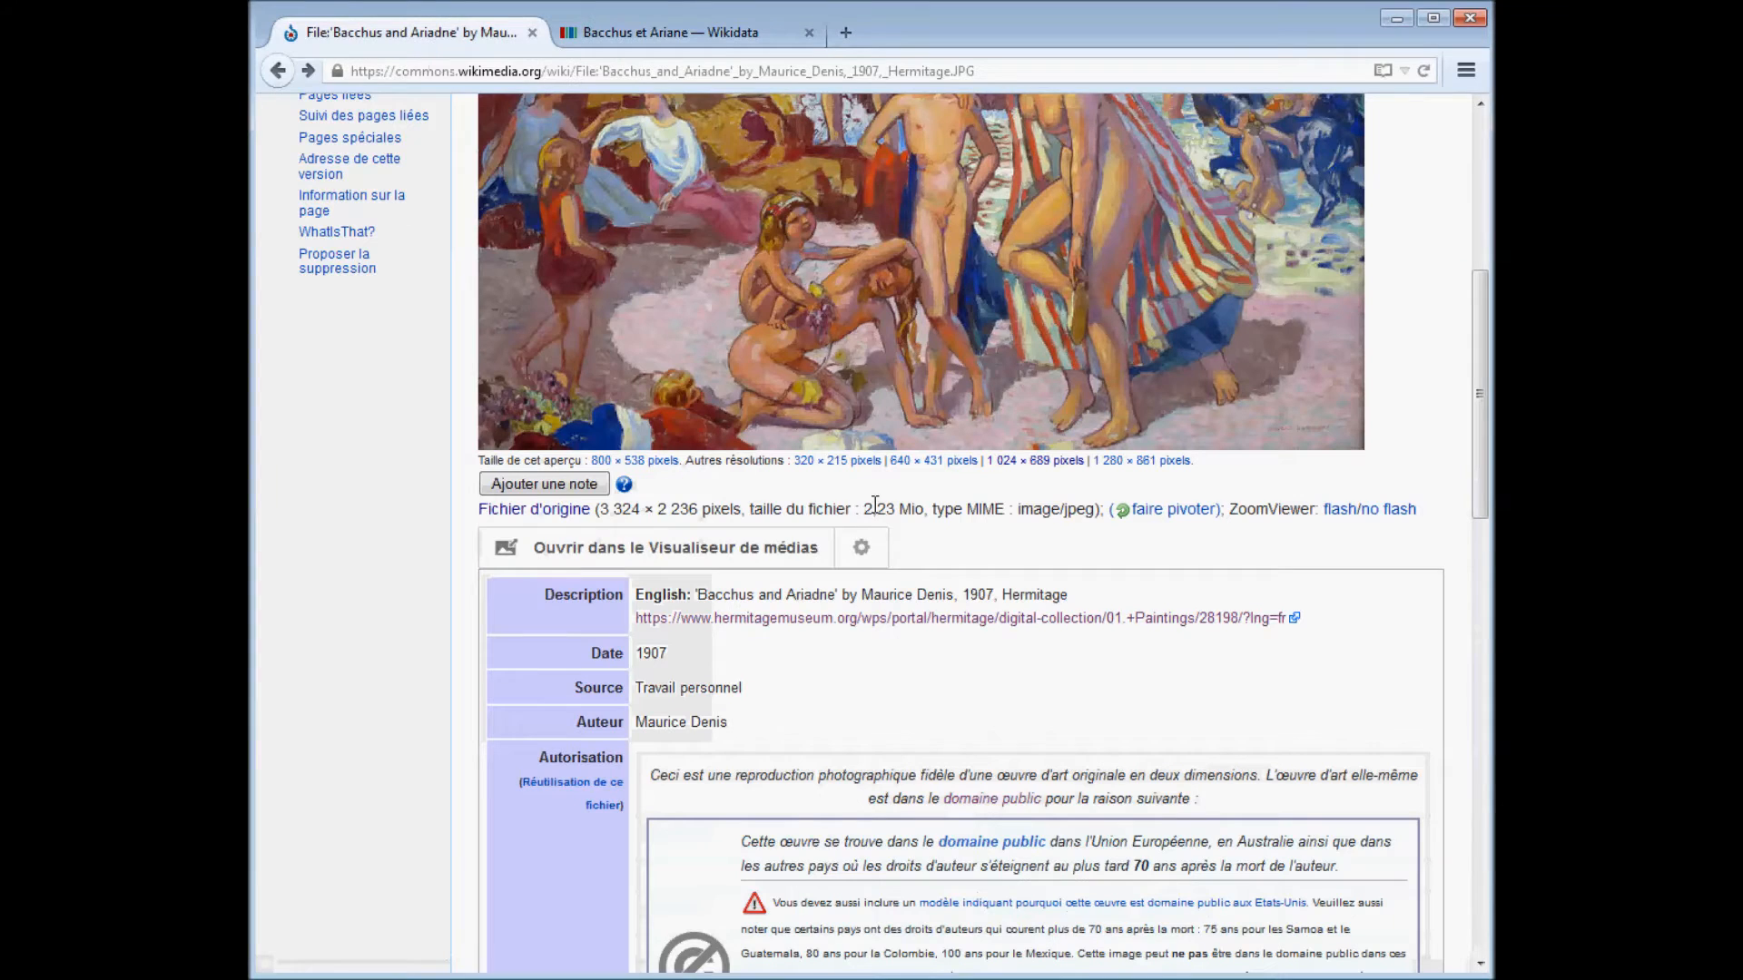
pyautogui.middleClick(778, 623)
pyautogui.hotkey('ctrl', 'Tab')
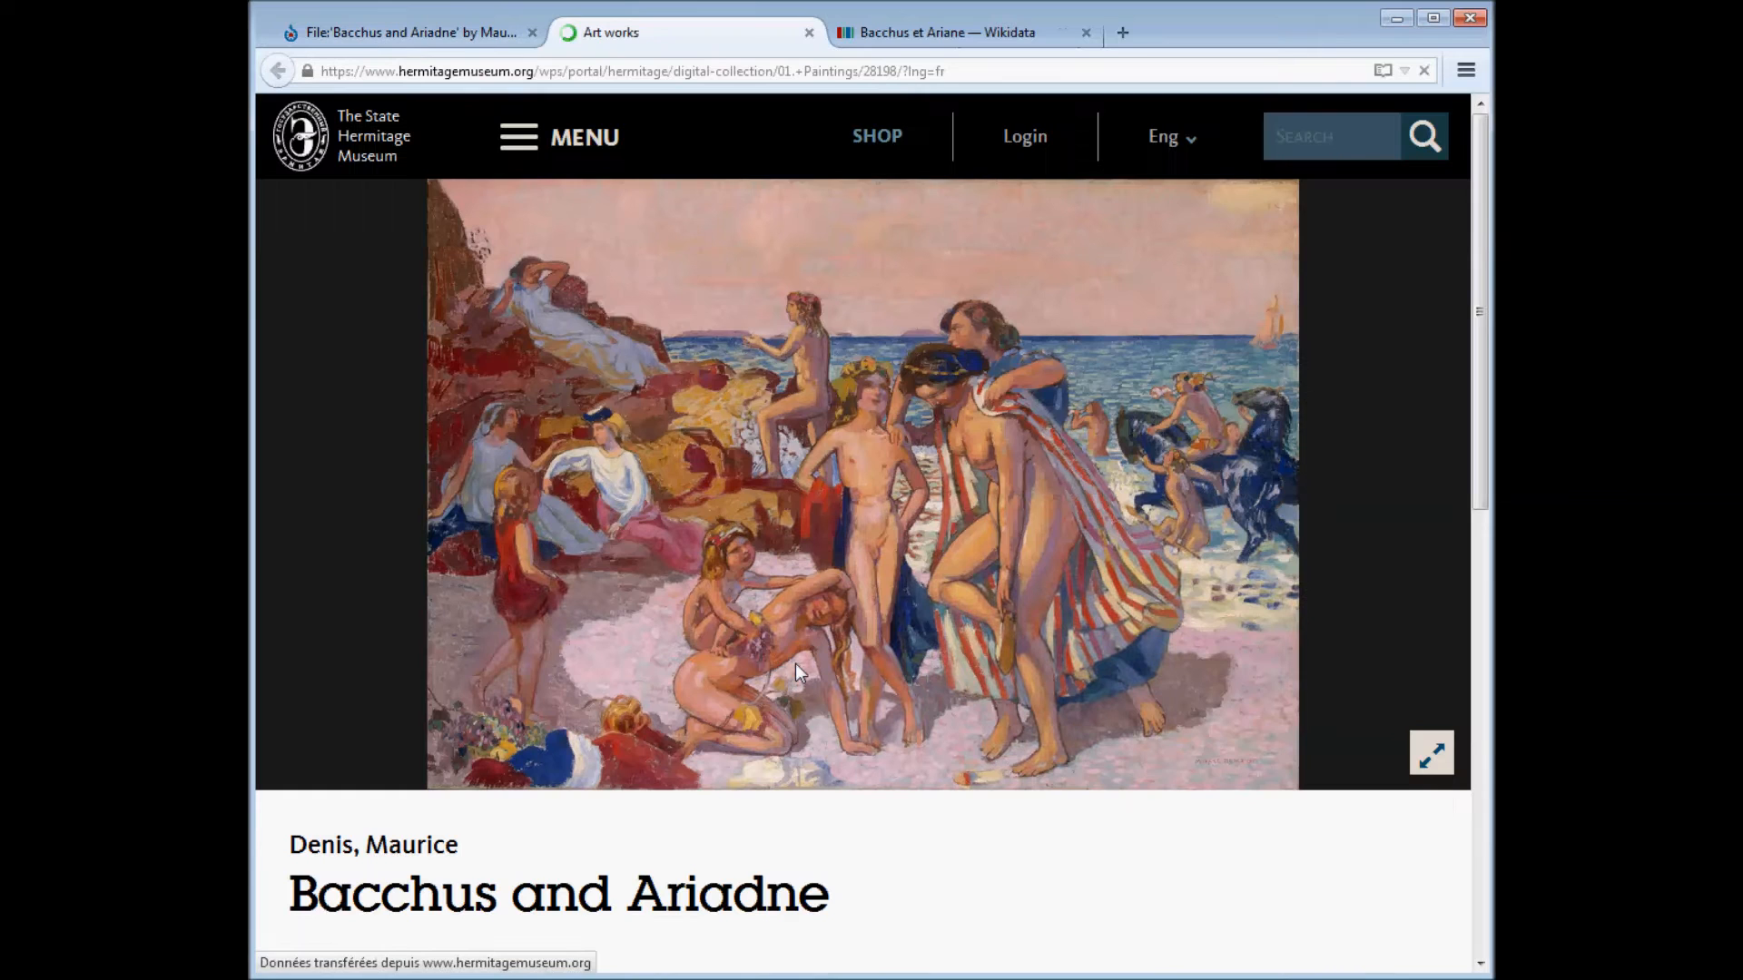
pyautogui.scroll(-3, 730, 504)
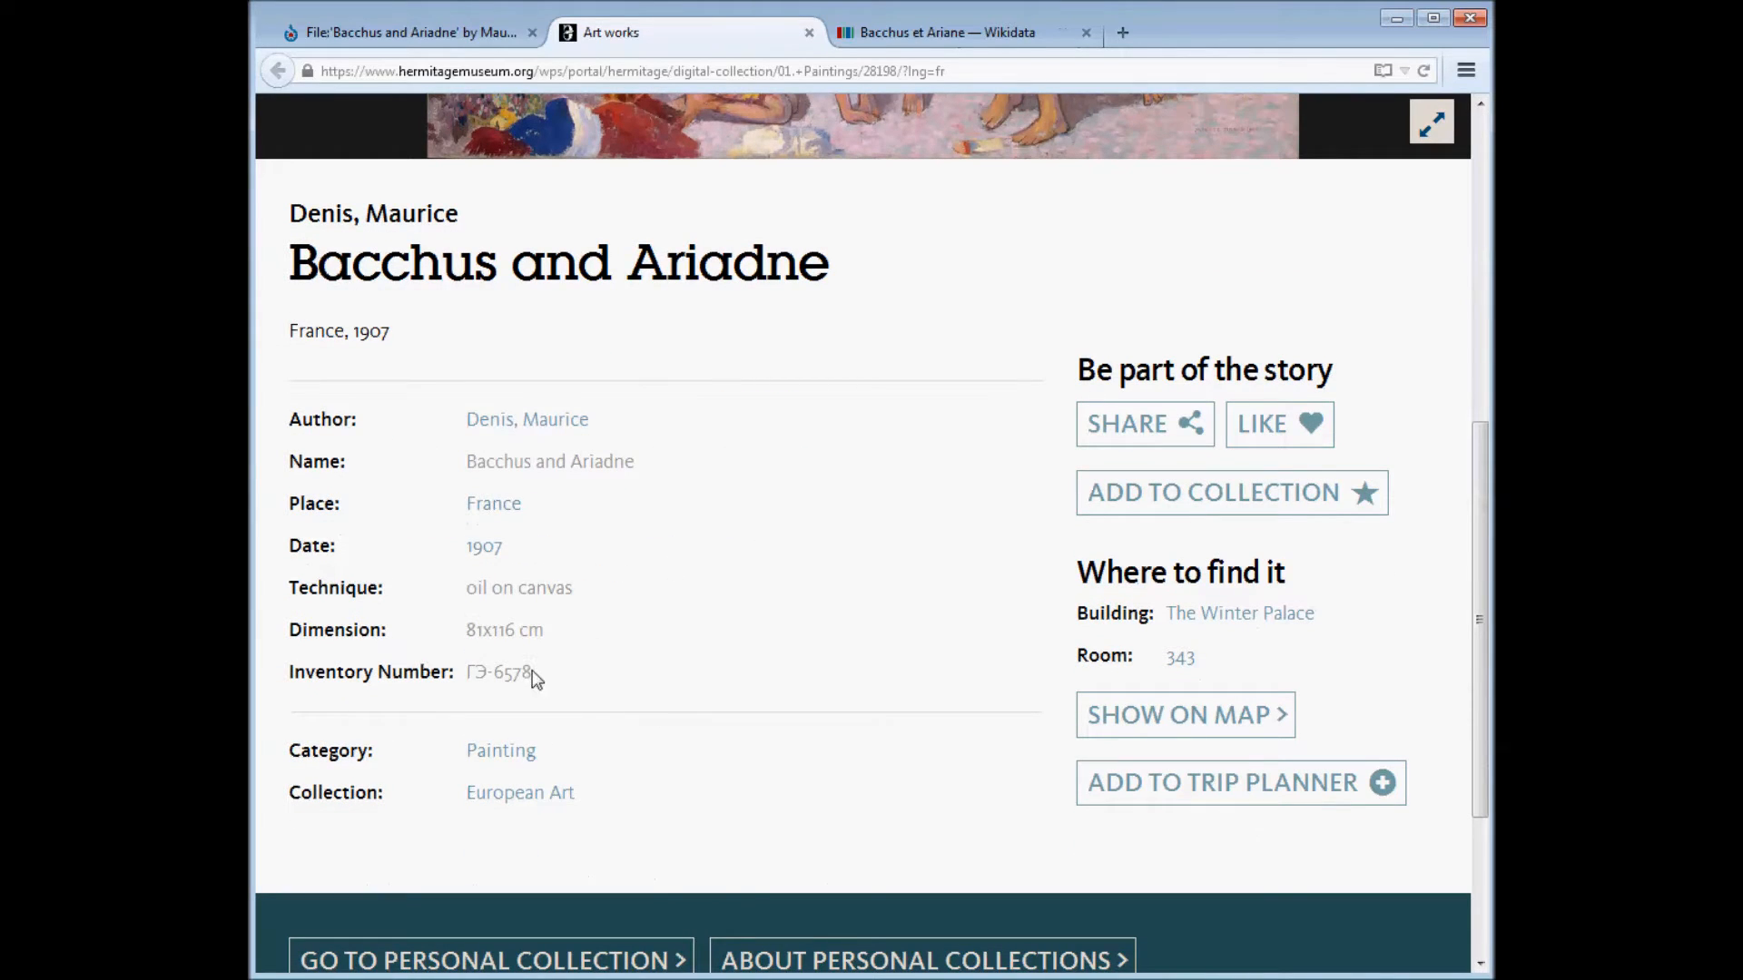
pyautogui.moveTo(532, 672); pyautogui.dragTo(464, 673)
pyautogui.hotkey('ctrl', 'c')
pyautogui.hotkey('ctrl', 'Tab')
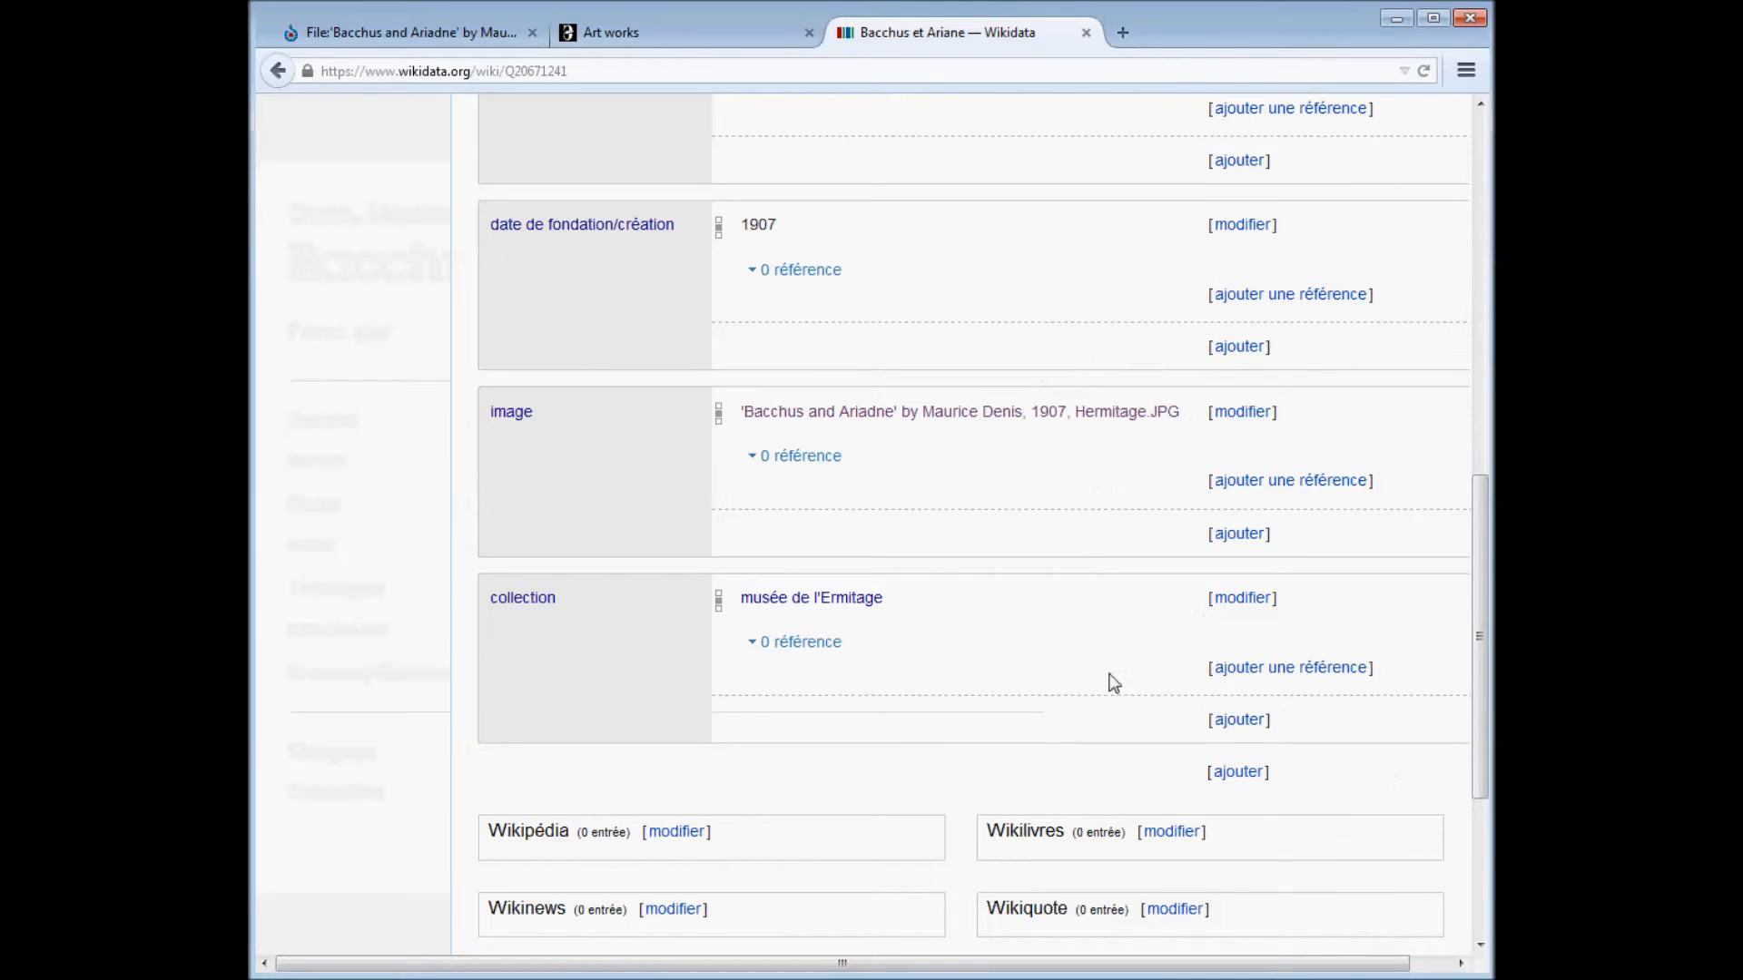
# Add and save a "numéro d'inventaire" statement (P217) with the value ГЭ-6578.
pyautogui.click(1227, 773)
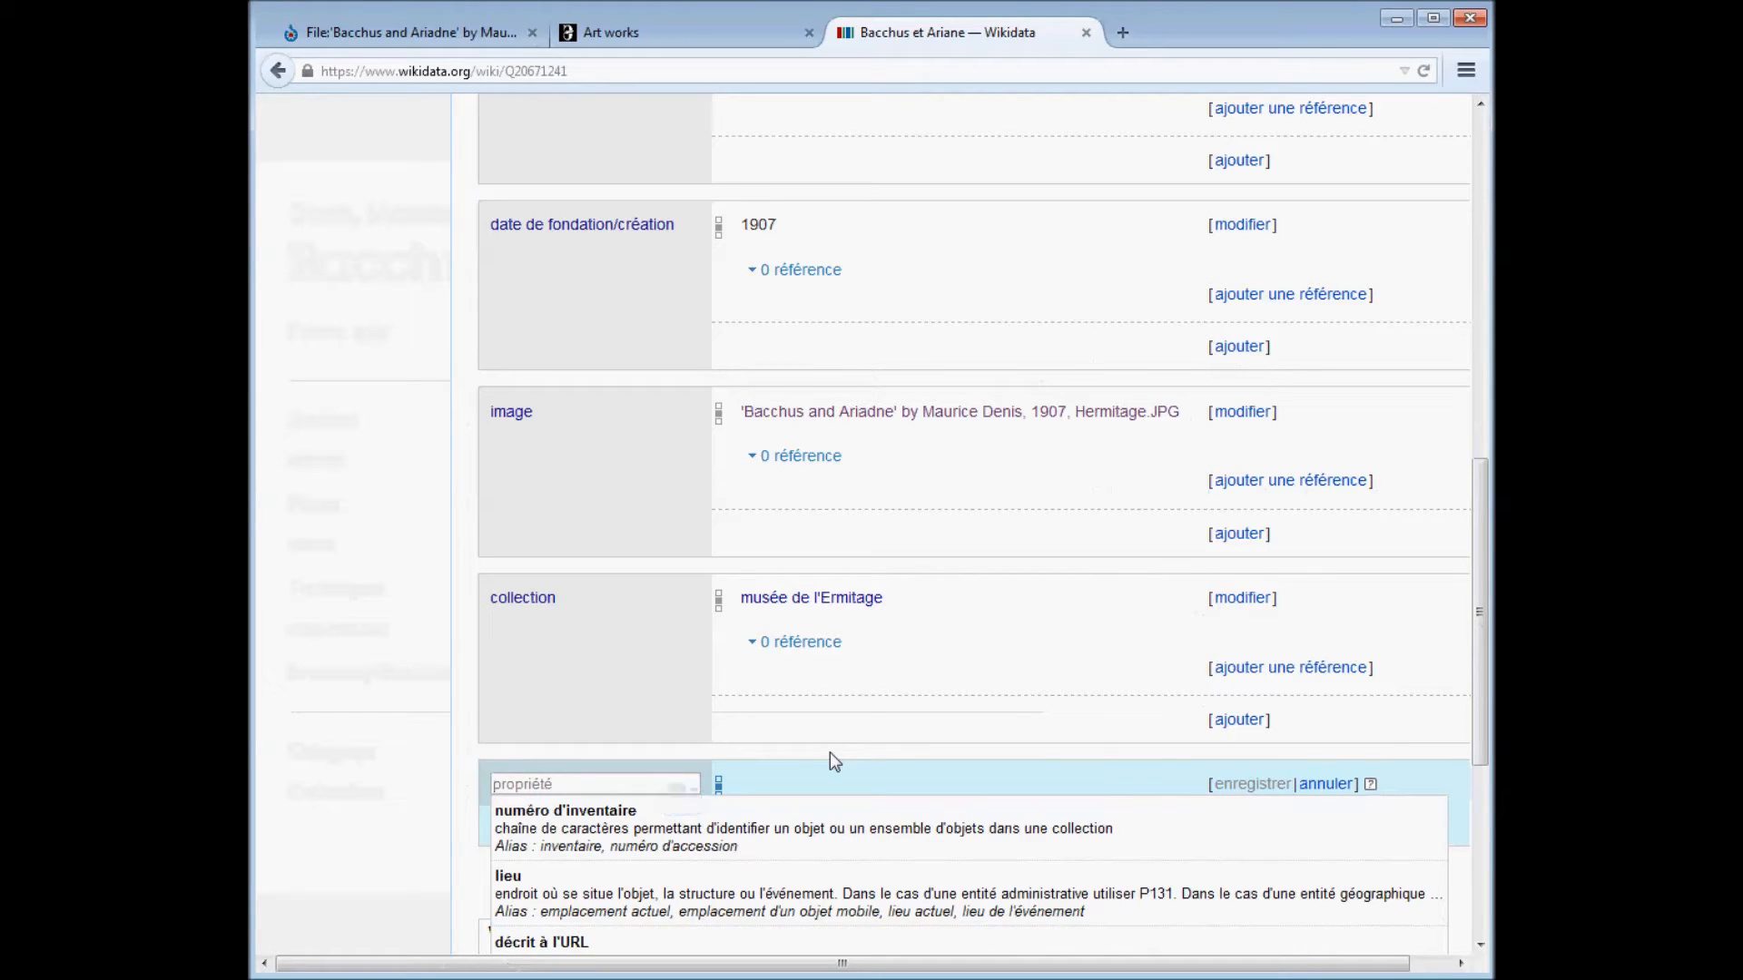
pyautogui.write('P217')
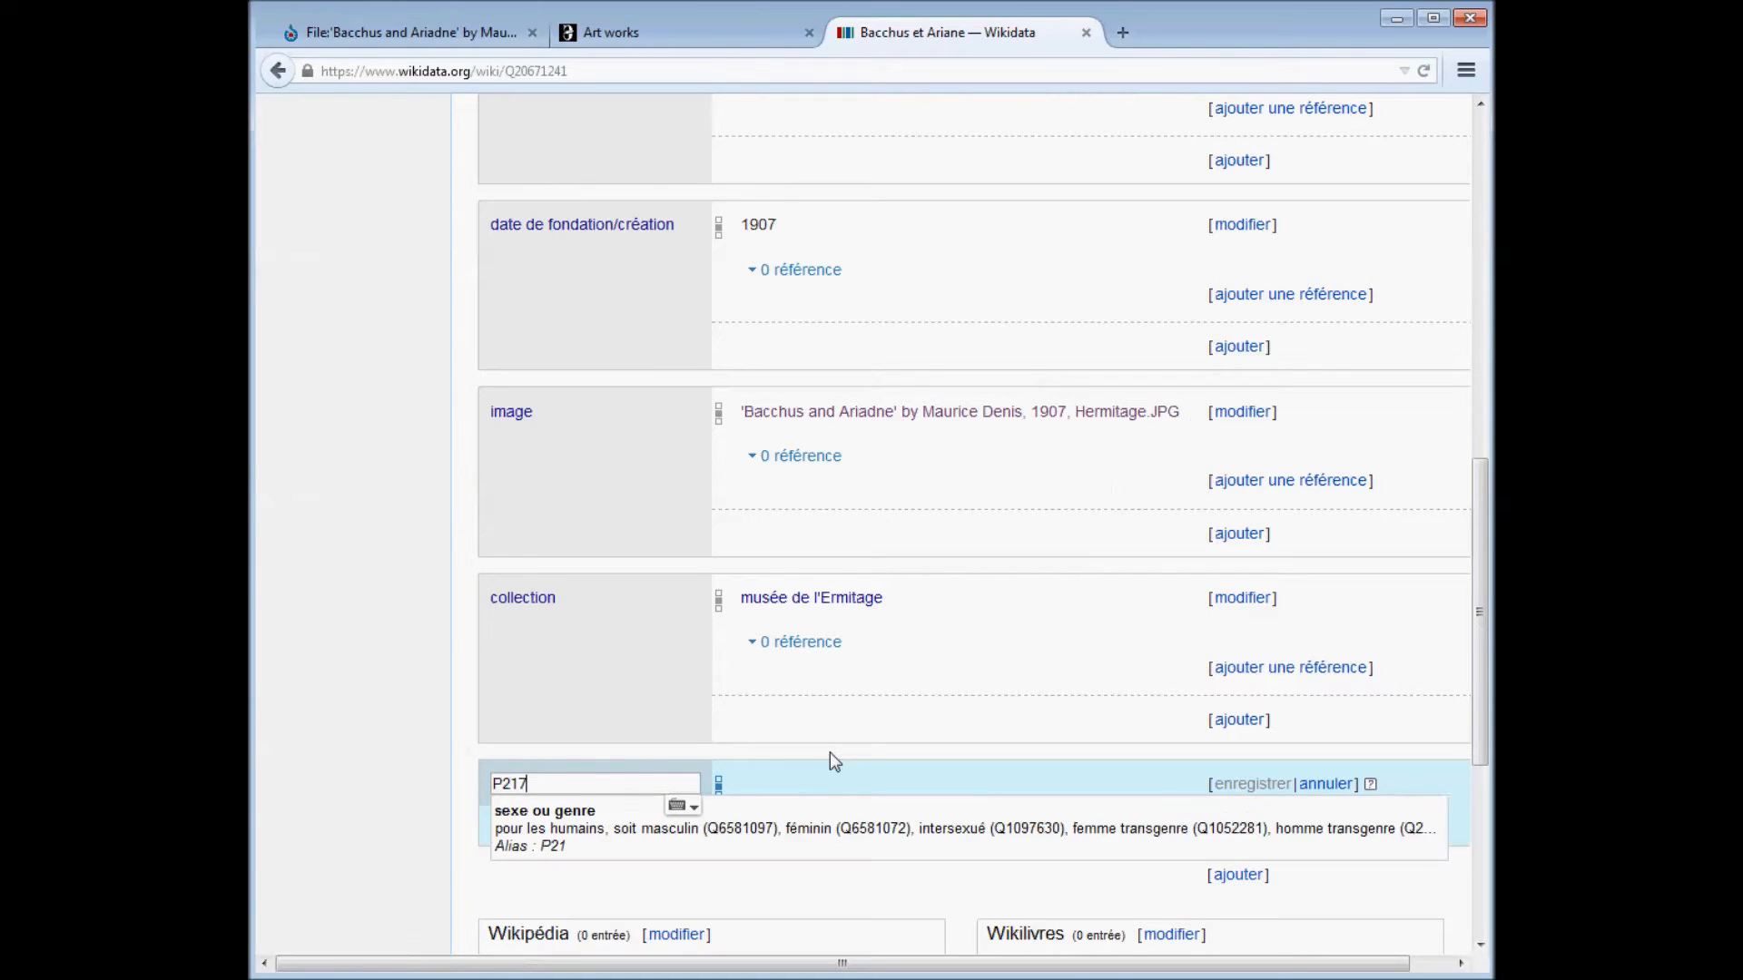
pyautogui.click(701, 822)
pyautogui.click(790, 784)
pyautogui.hotkey('ctrl', 'v')
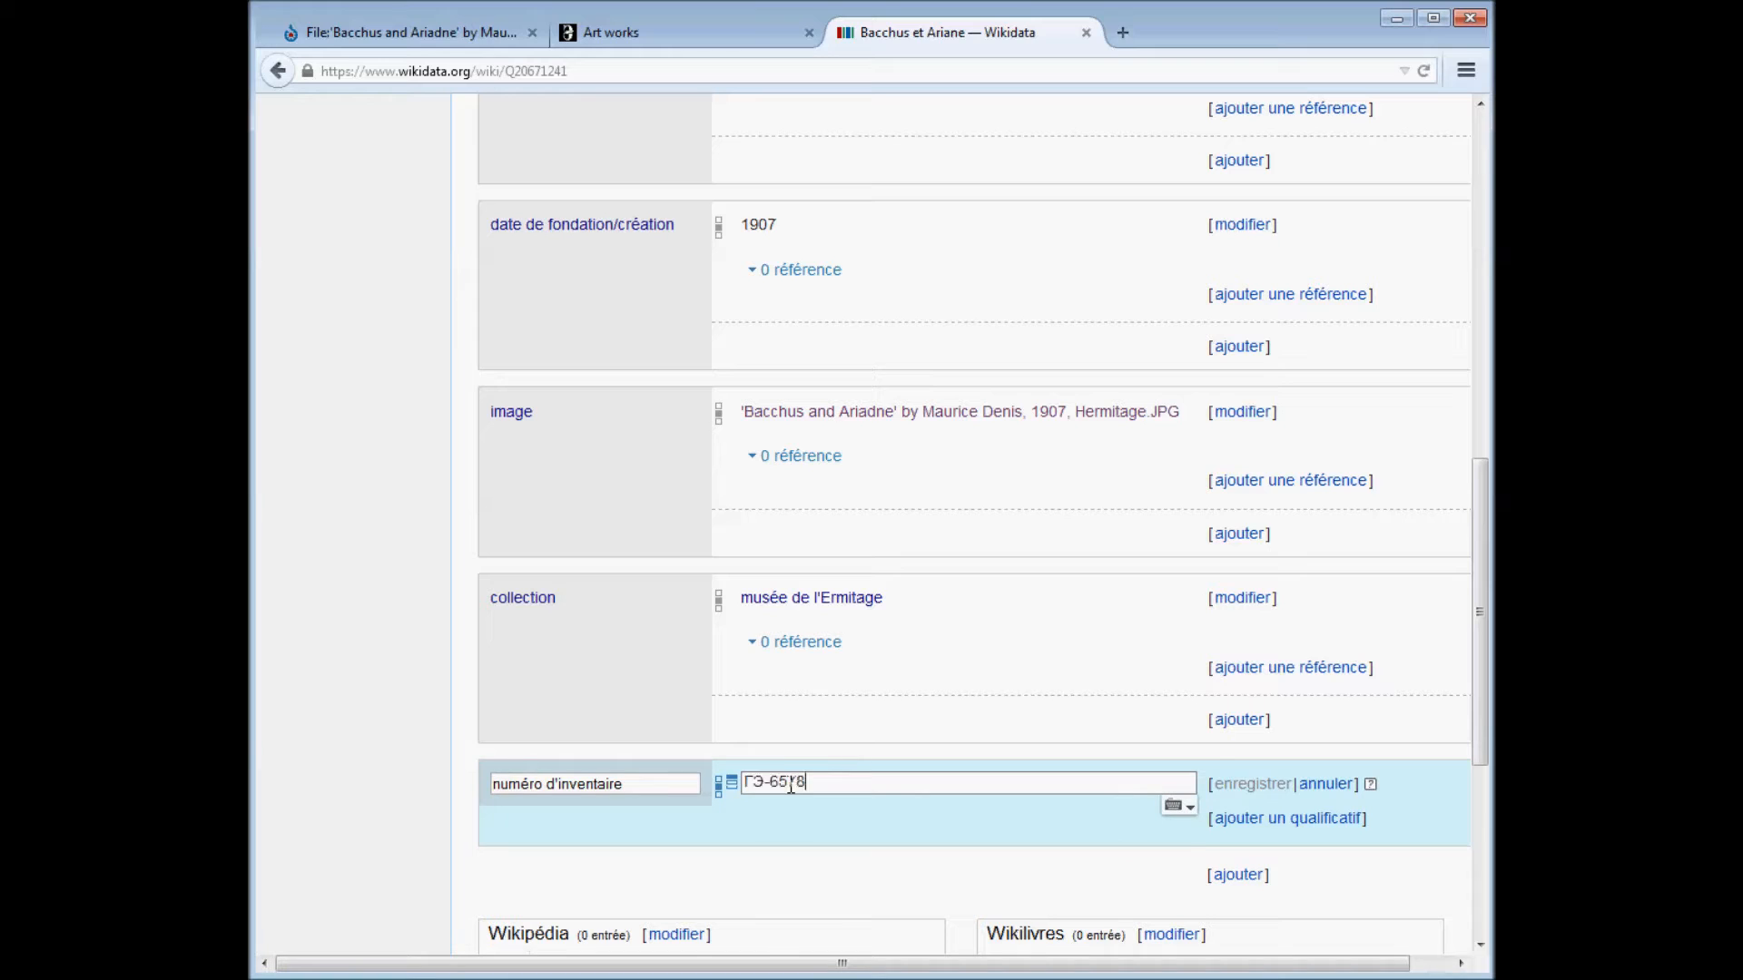
pyautogui.click(1277, 786)
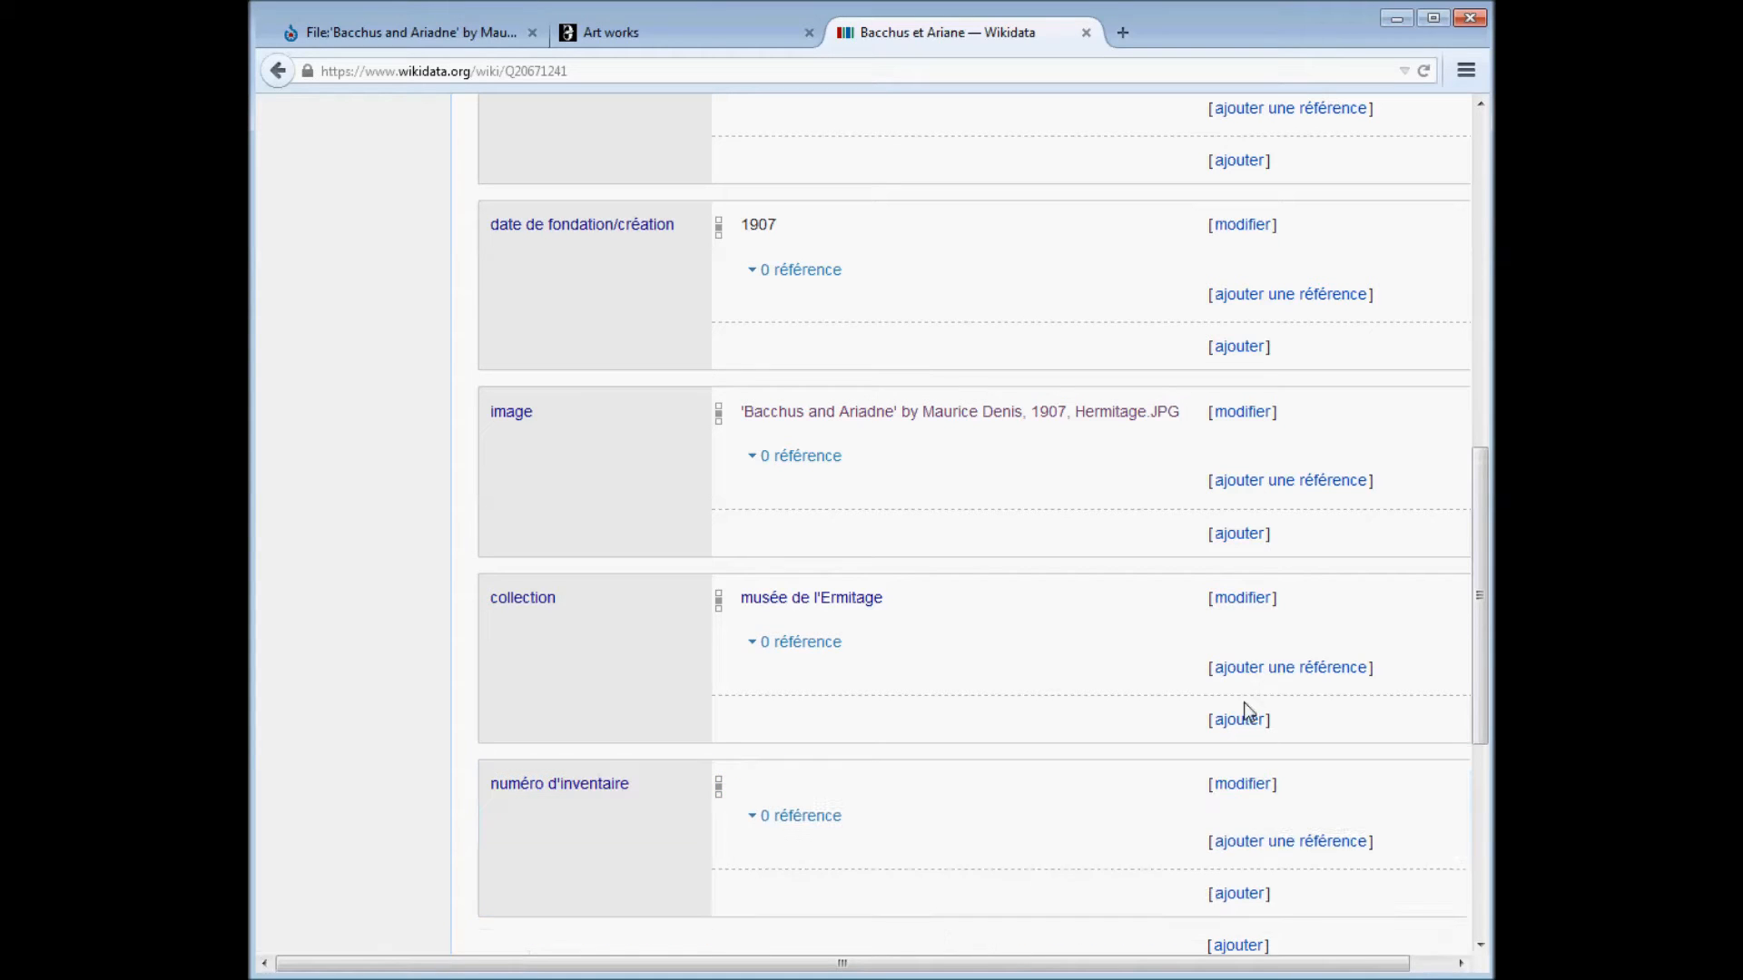
# Add a "collection" qualifier of "musée de l'Ermitage" to the inventory number statement and save it.
pyautogui.moveTo(886, 599); pyautogui.dragTo(746, 610)
pyautogui.hotkey('ctrl', 'c')
pyautogui.click(1240, 787)
pyautogui.click(1247, 820)
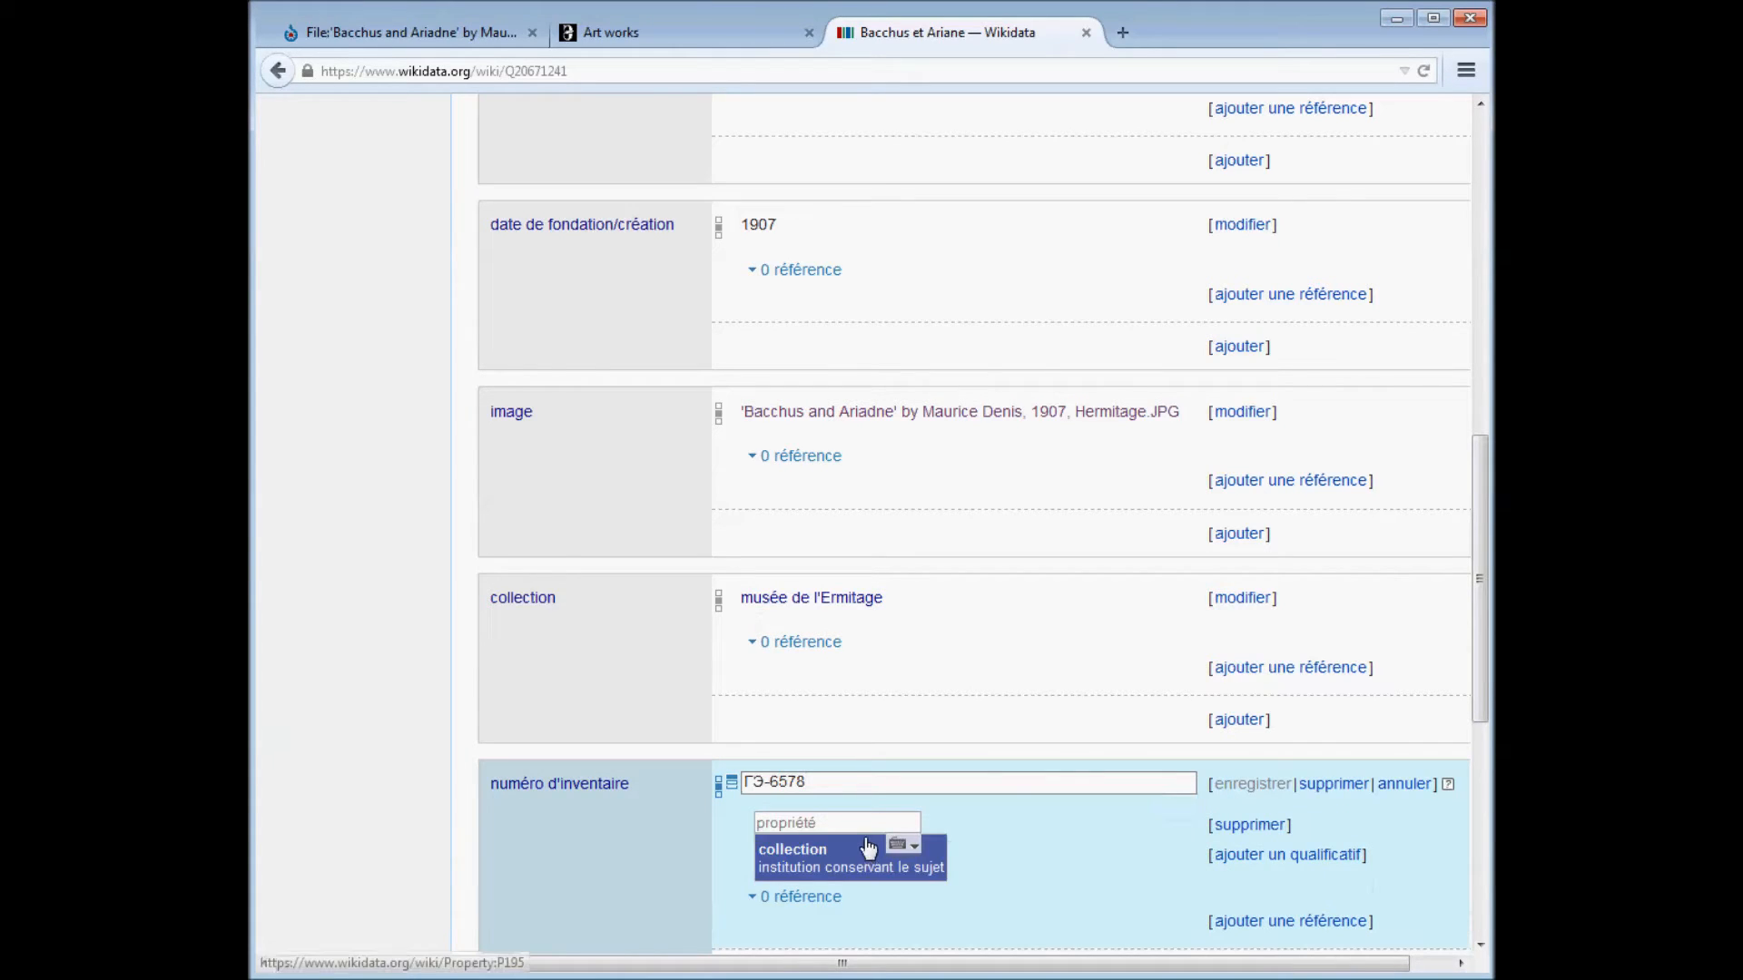
pyautogui.click(857, 856)
pyautogui.hotkey('ctrl', 'v')
pyautogui.click(1080, 858)
pyautogui.click(1259, 786)
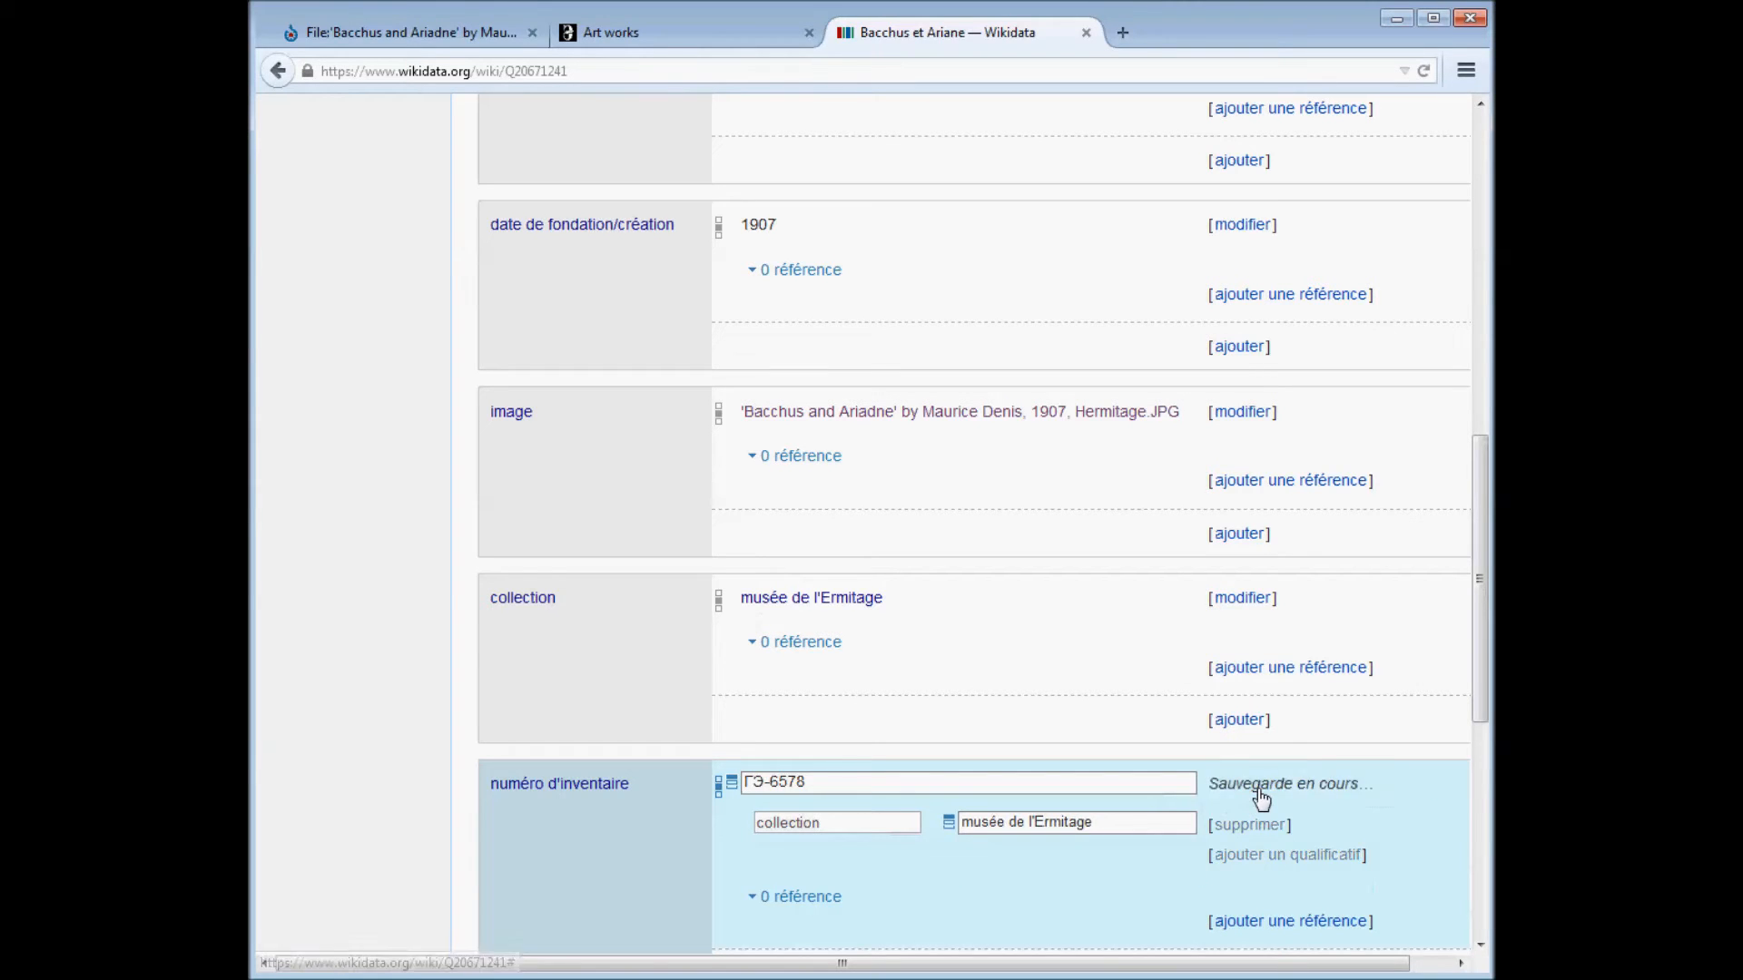
# Check the technique on the Hermitage page and save a "matériau" statement with "peinture à l'huile", the mixture of pigments and oil.
pyautogui.hotkey('ctrl', 'shift', 'Tab')
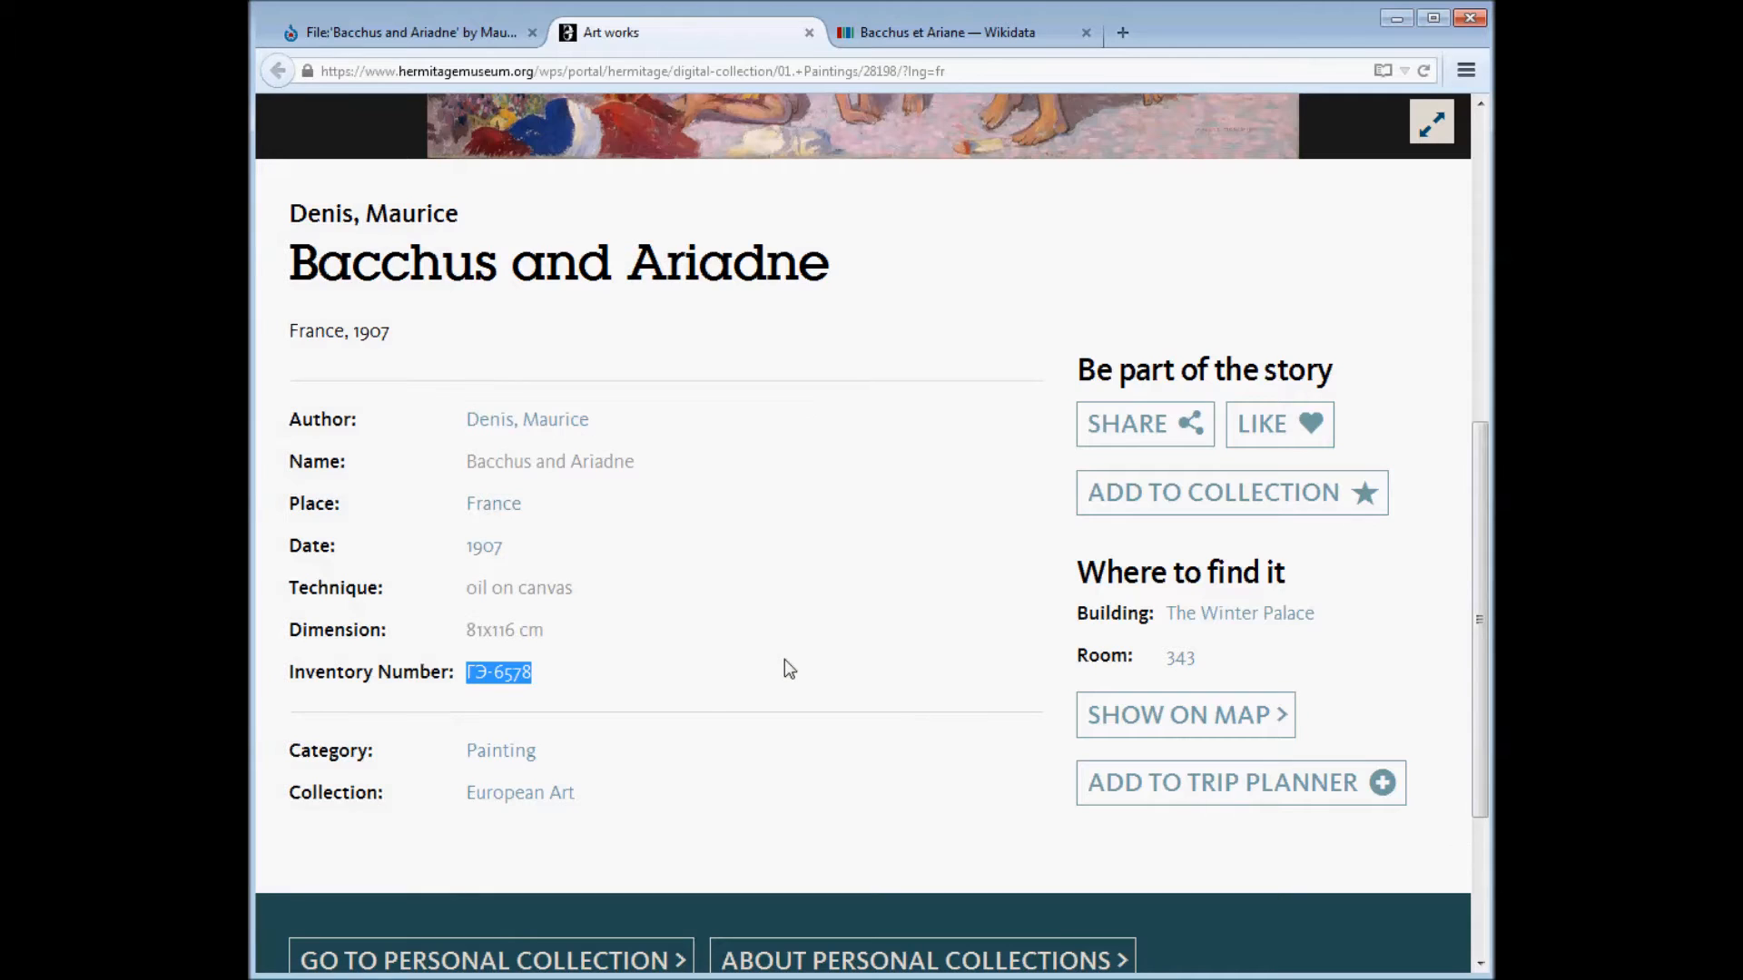
pyautogui.hotkey('ctrl', 'Tab')
pyautogui.scroll(-4, 1047, 789)
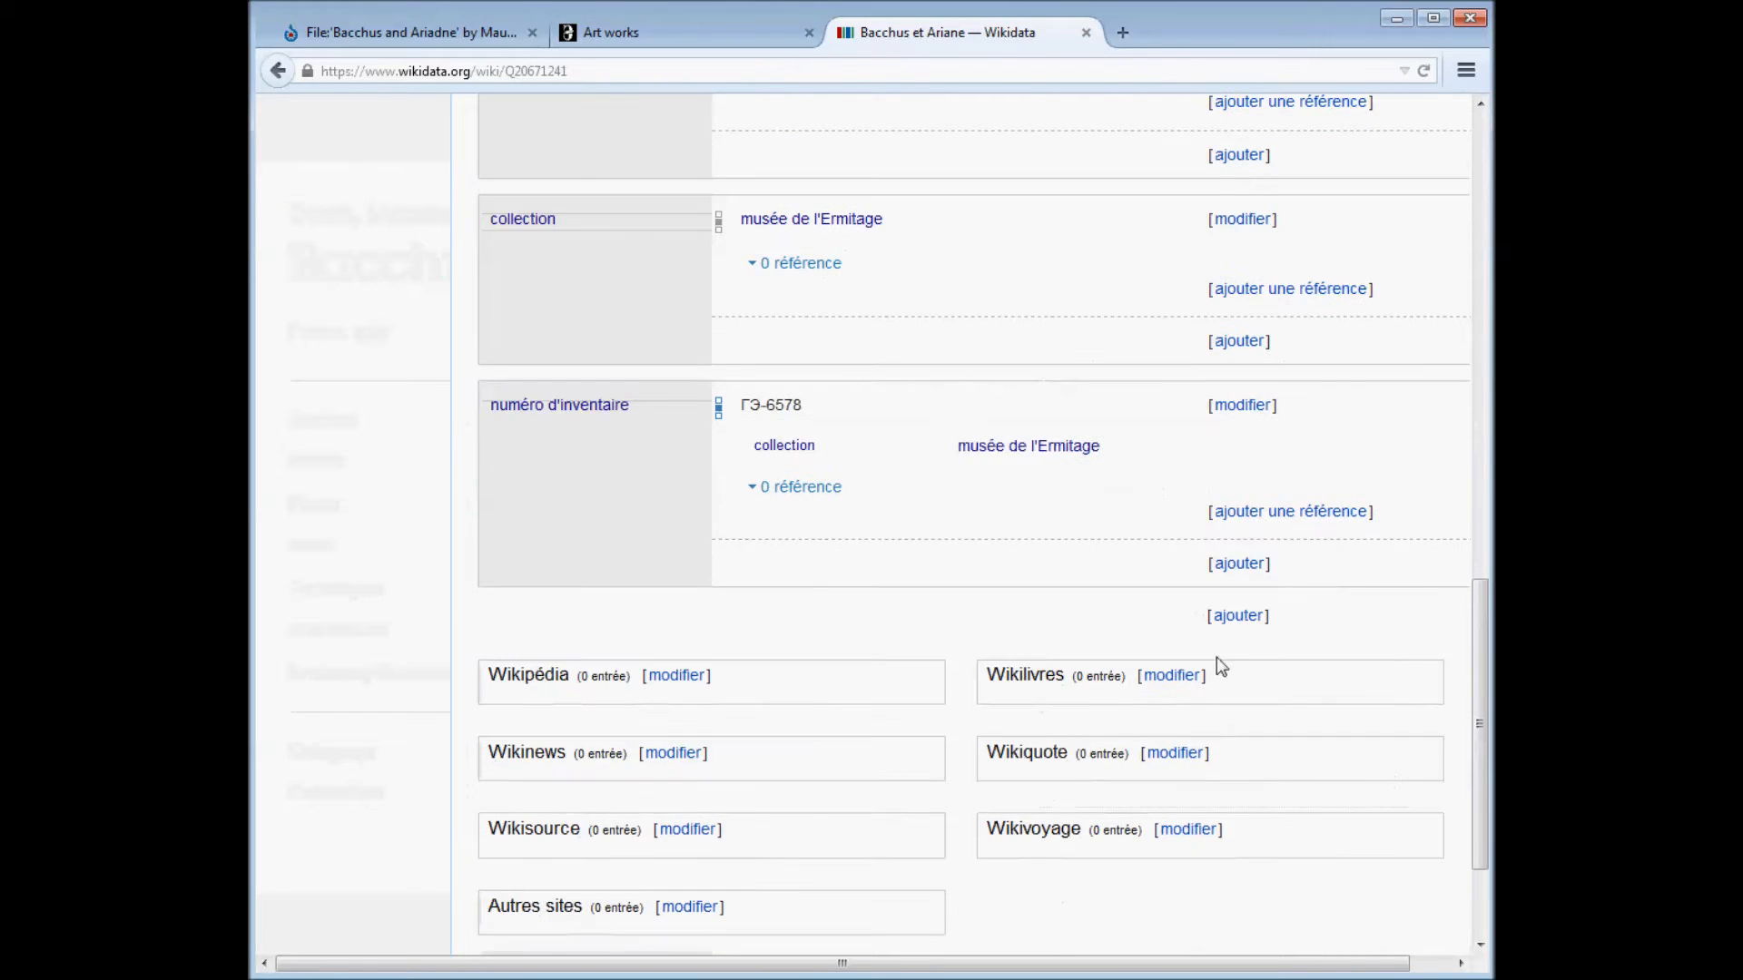
pyautogui.click(1236, 616)
pyautogui.write('matéria')
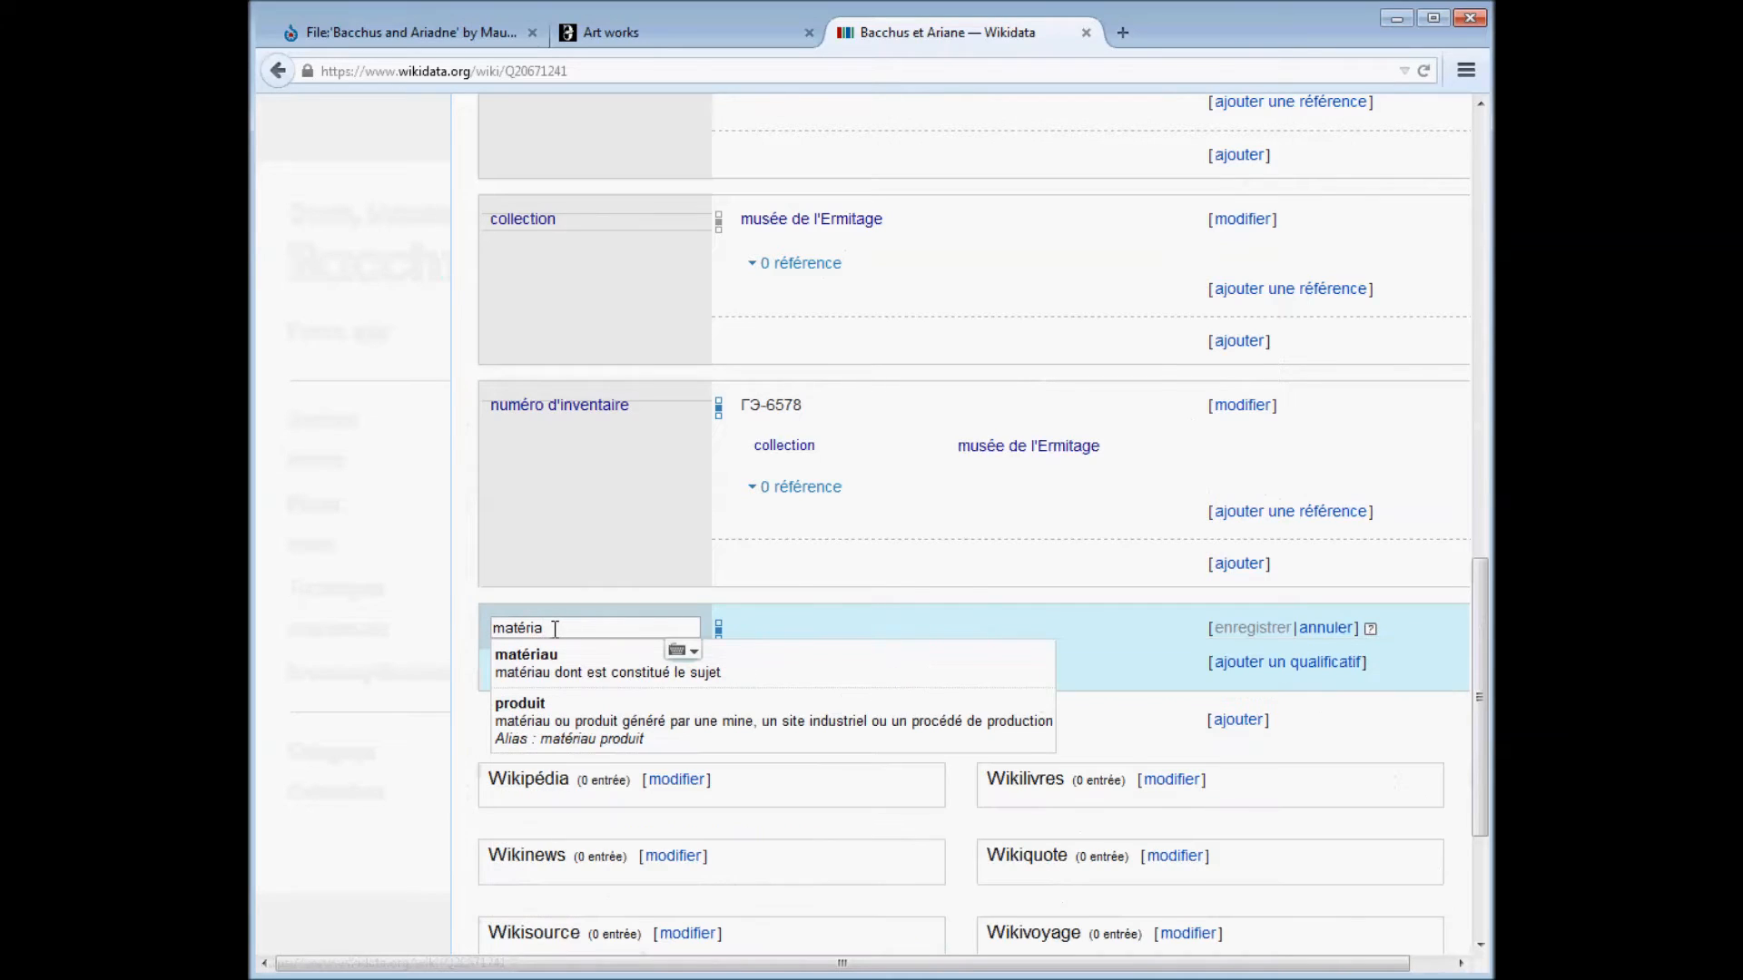
pyautogui.click(563, 658)
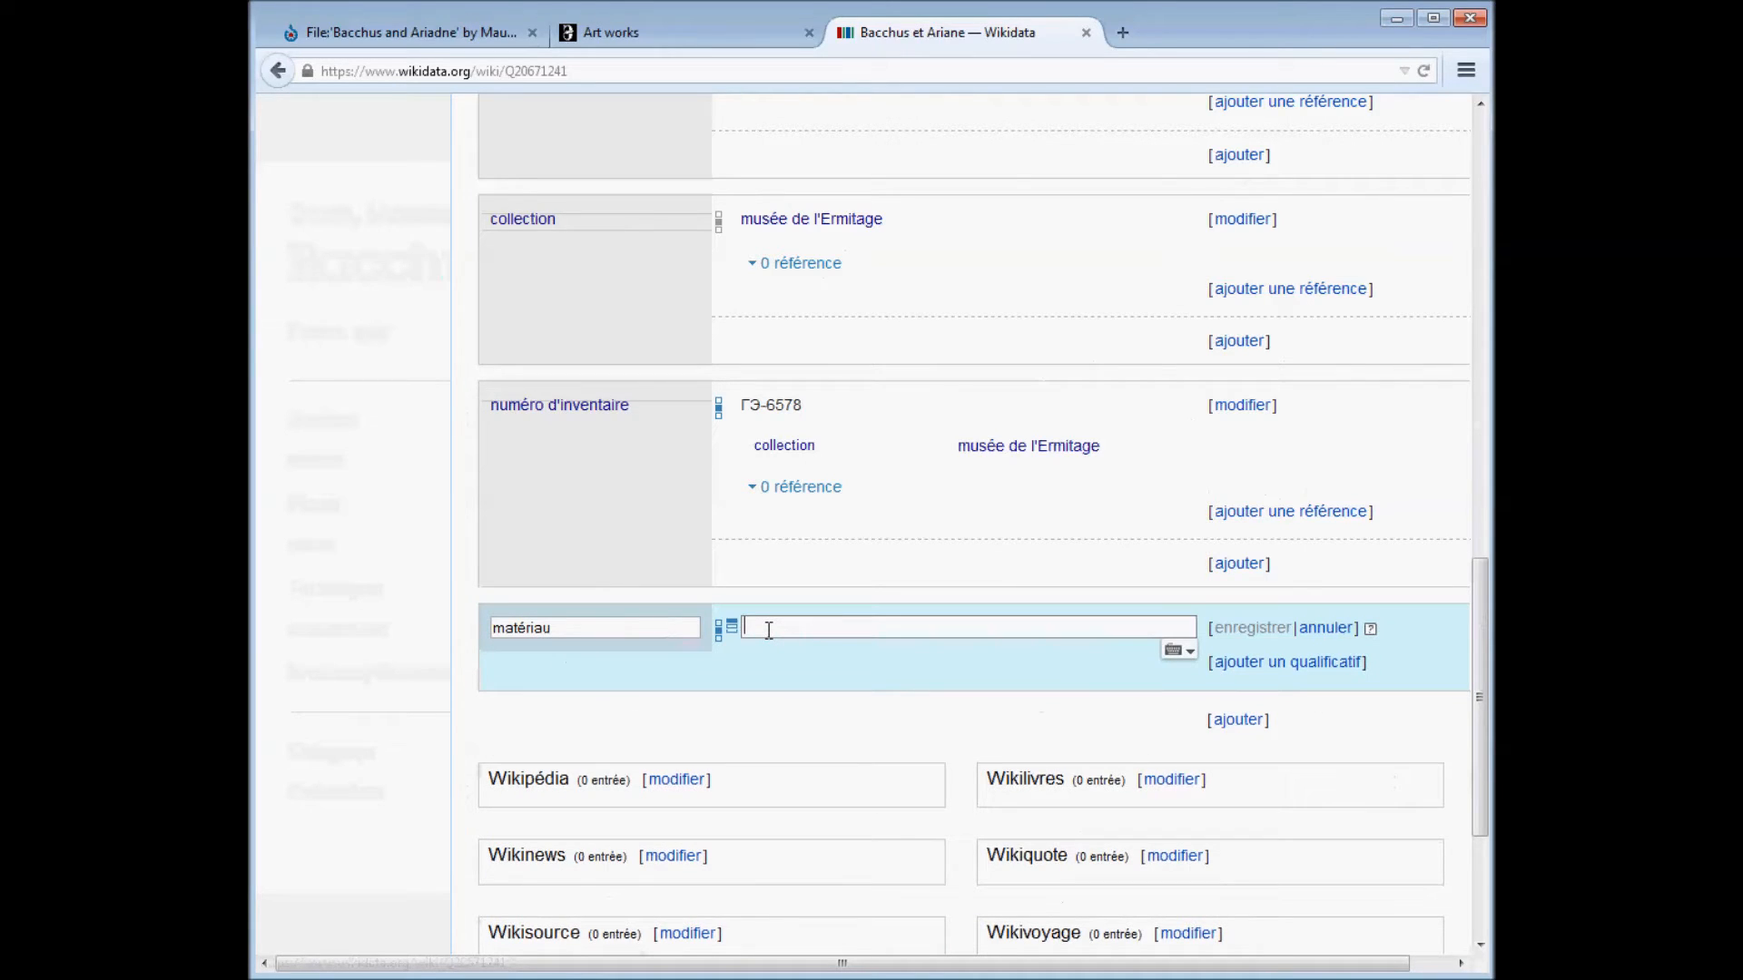
pyautogui.write('peinture à')
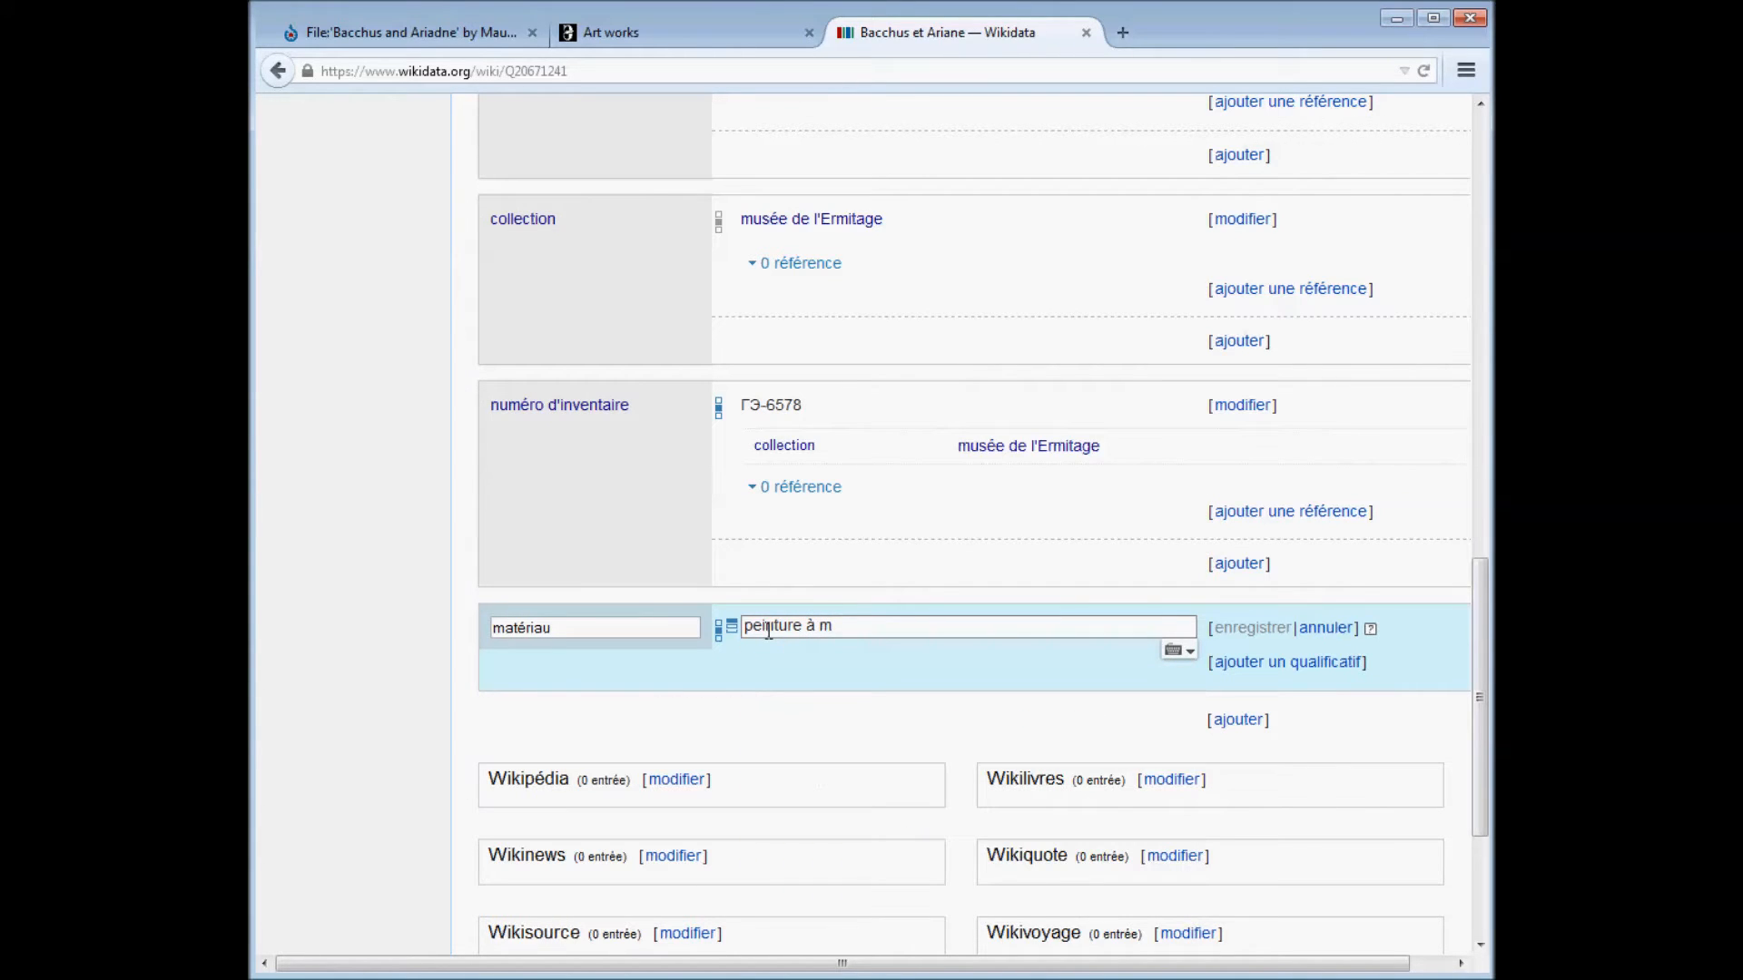
pyautogui.write(' l')
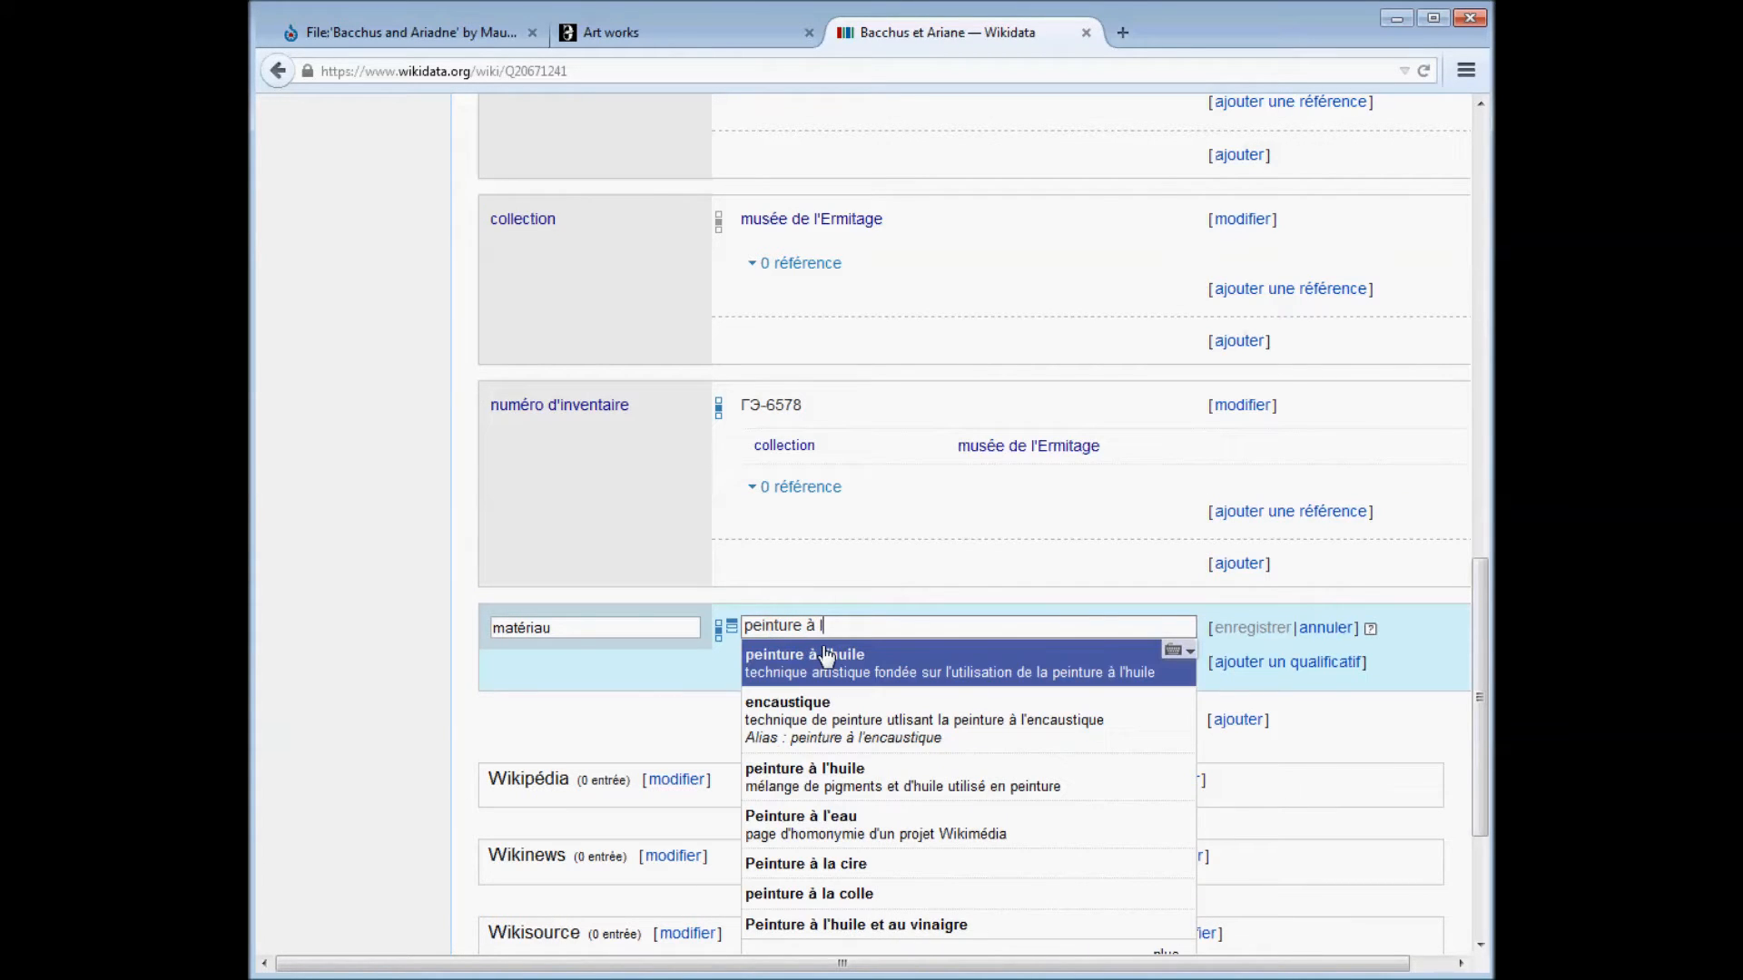
pyautogui.click(840, 795)
pyautogui.click(1227, 632)
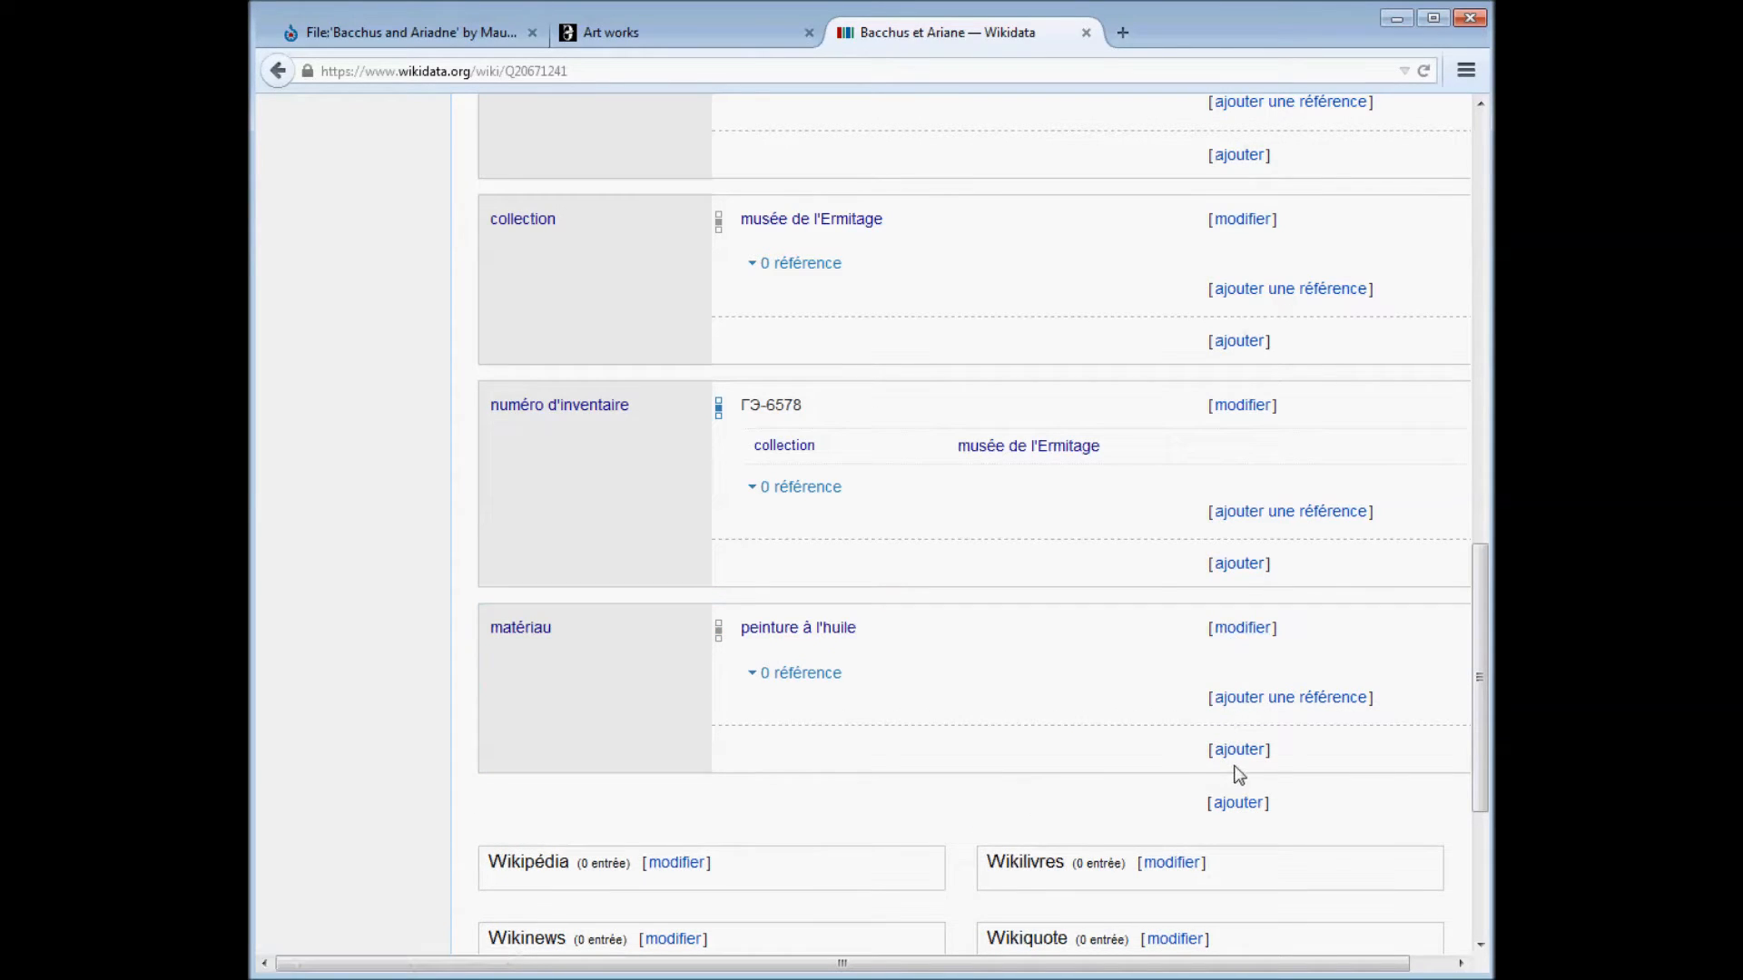
# Add and save "toile", the support used for oil and acrylic painting, as a second "matériau" value.
pyautogui.click(1238, 750)
pyautogui.write('toile')
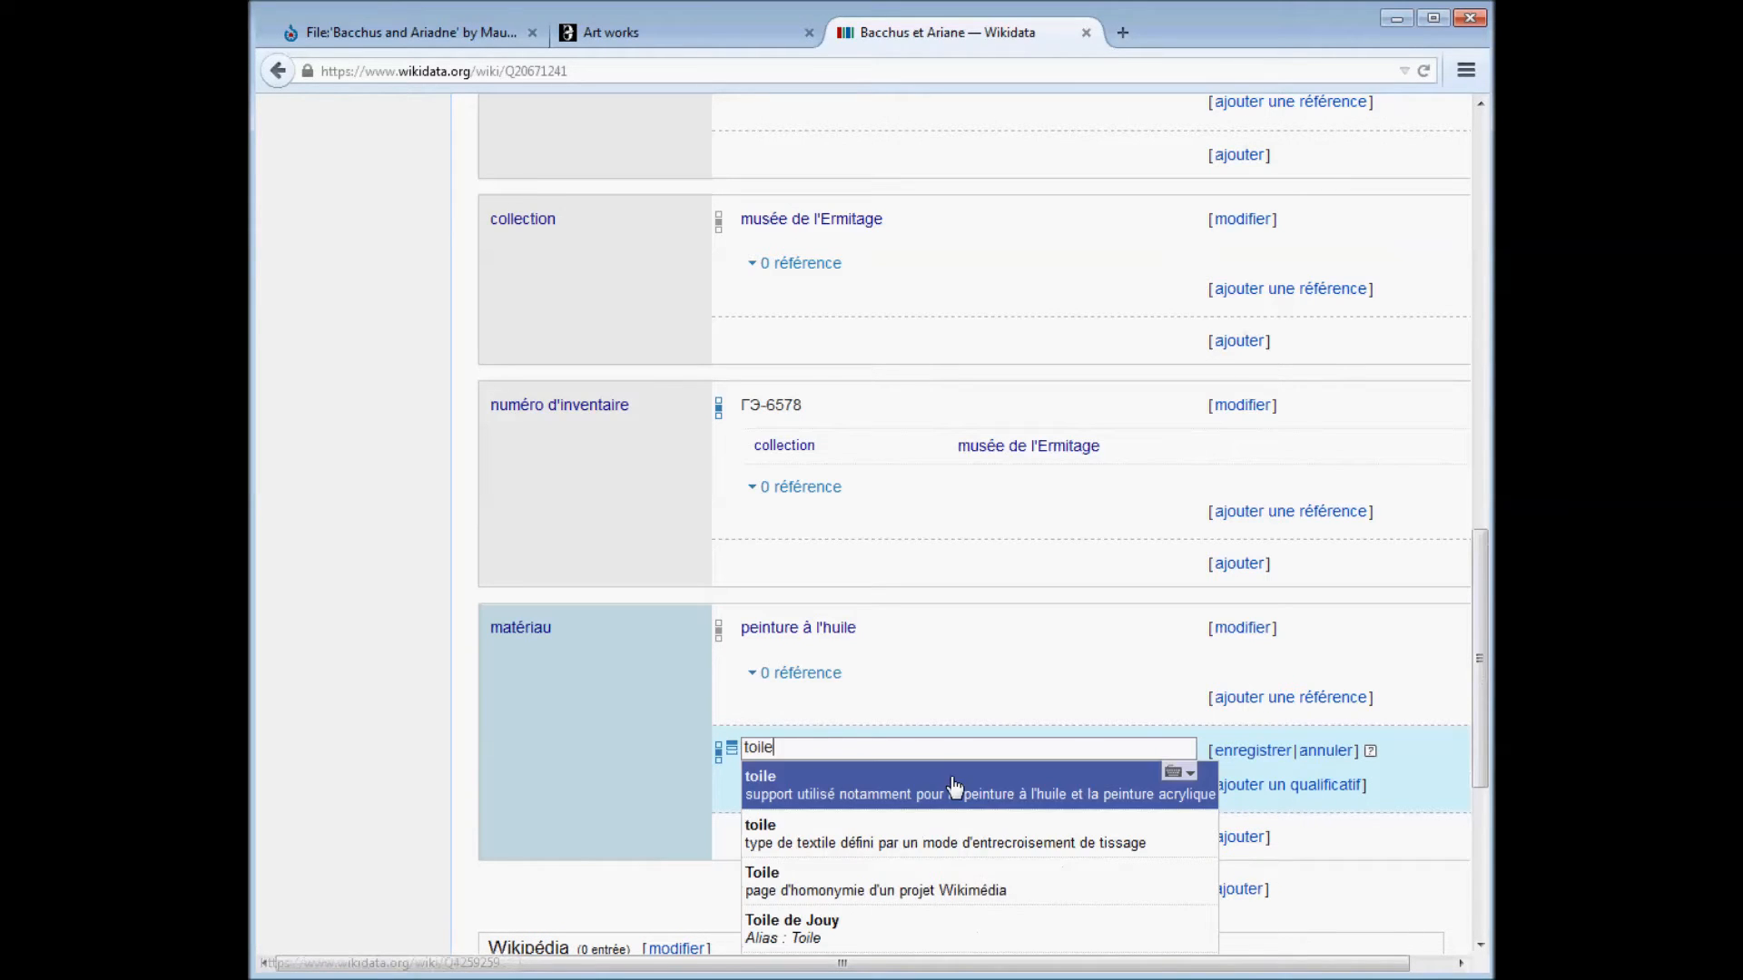
pyautogui.click(962, 786)
pyautogui.click(1252, 751)
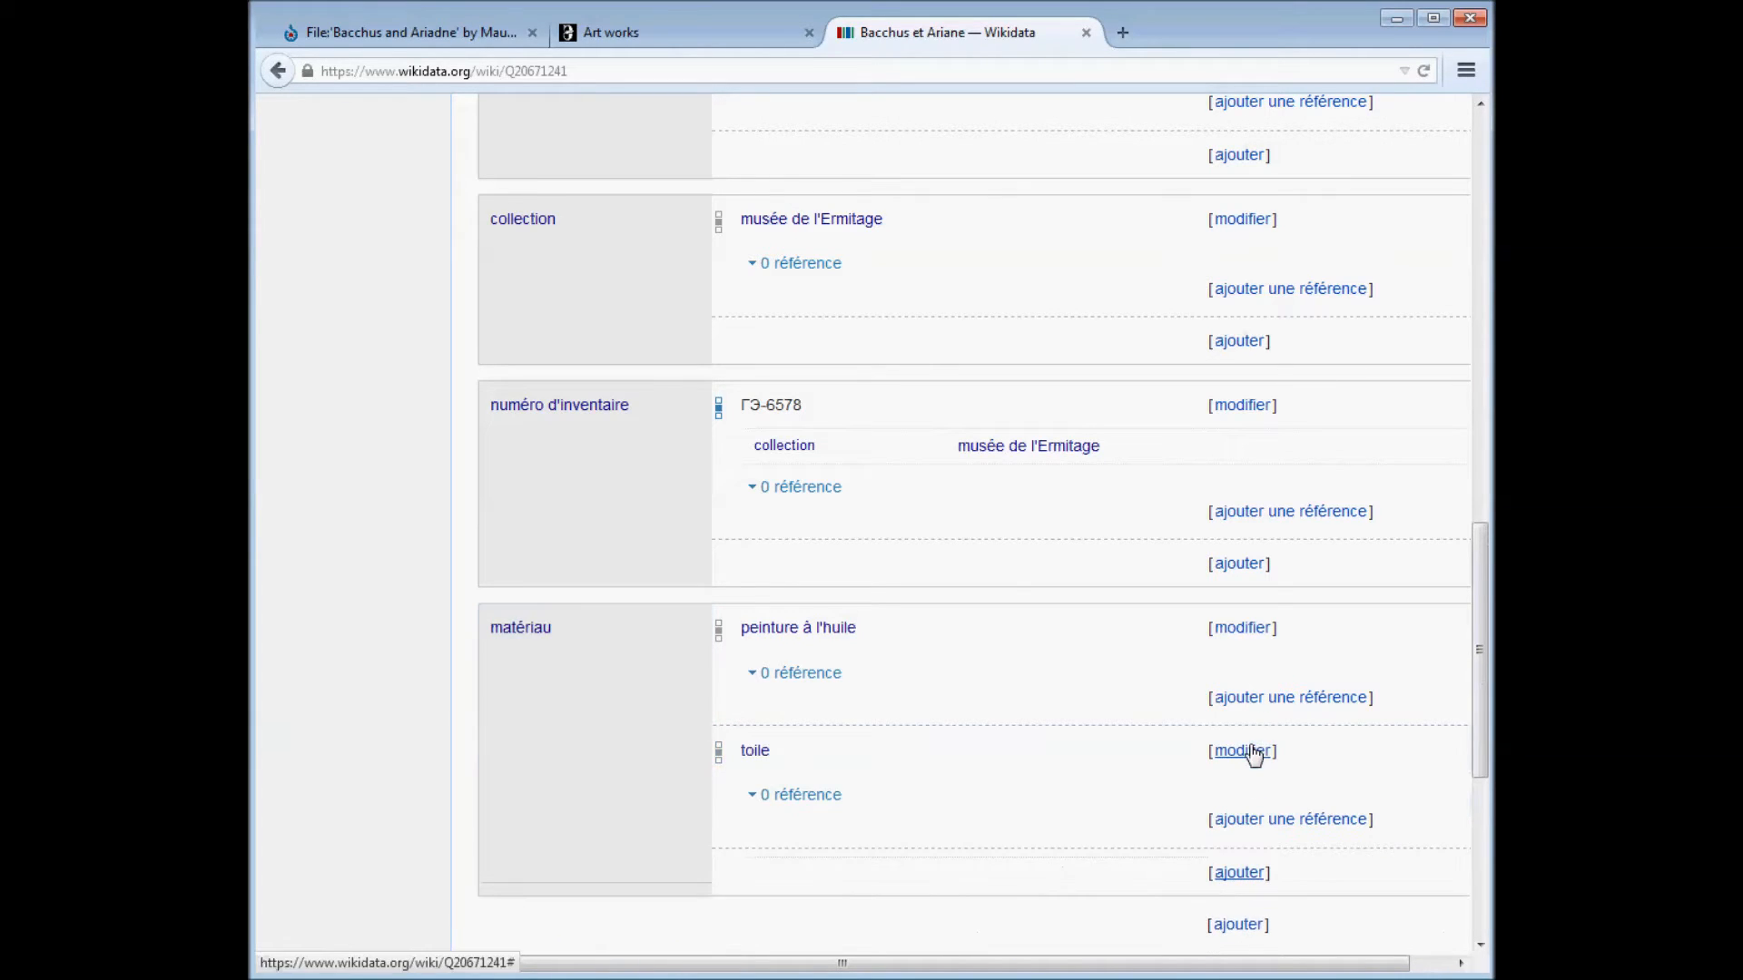
# Add an "s'applique à" qualifier of "support de peinture" to the "toile" material value and save it.
pyautogui.click(1243, 752)
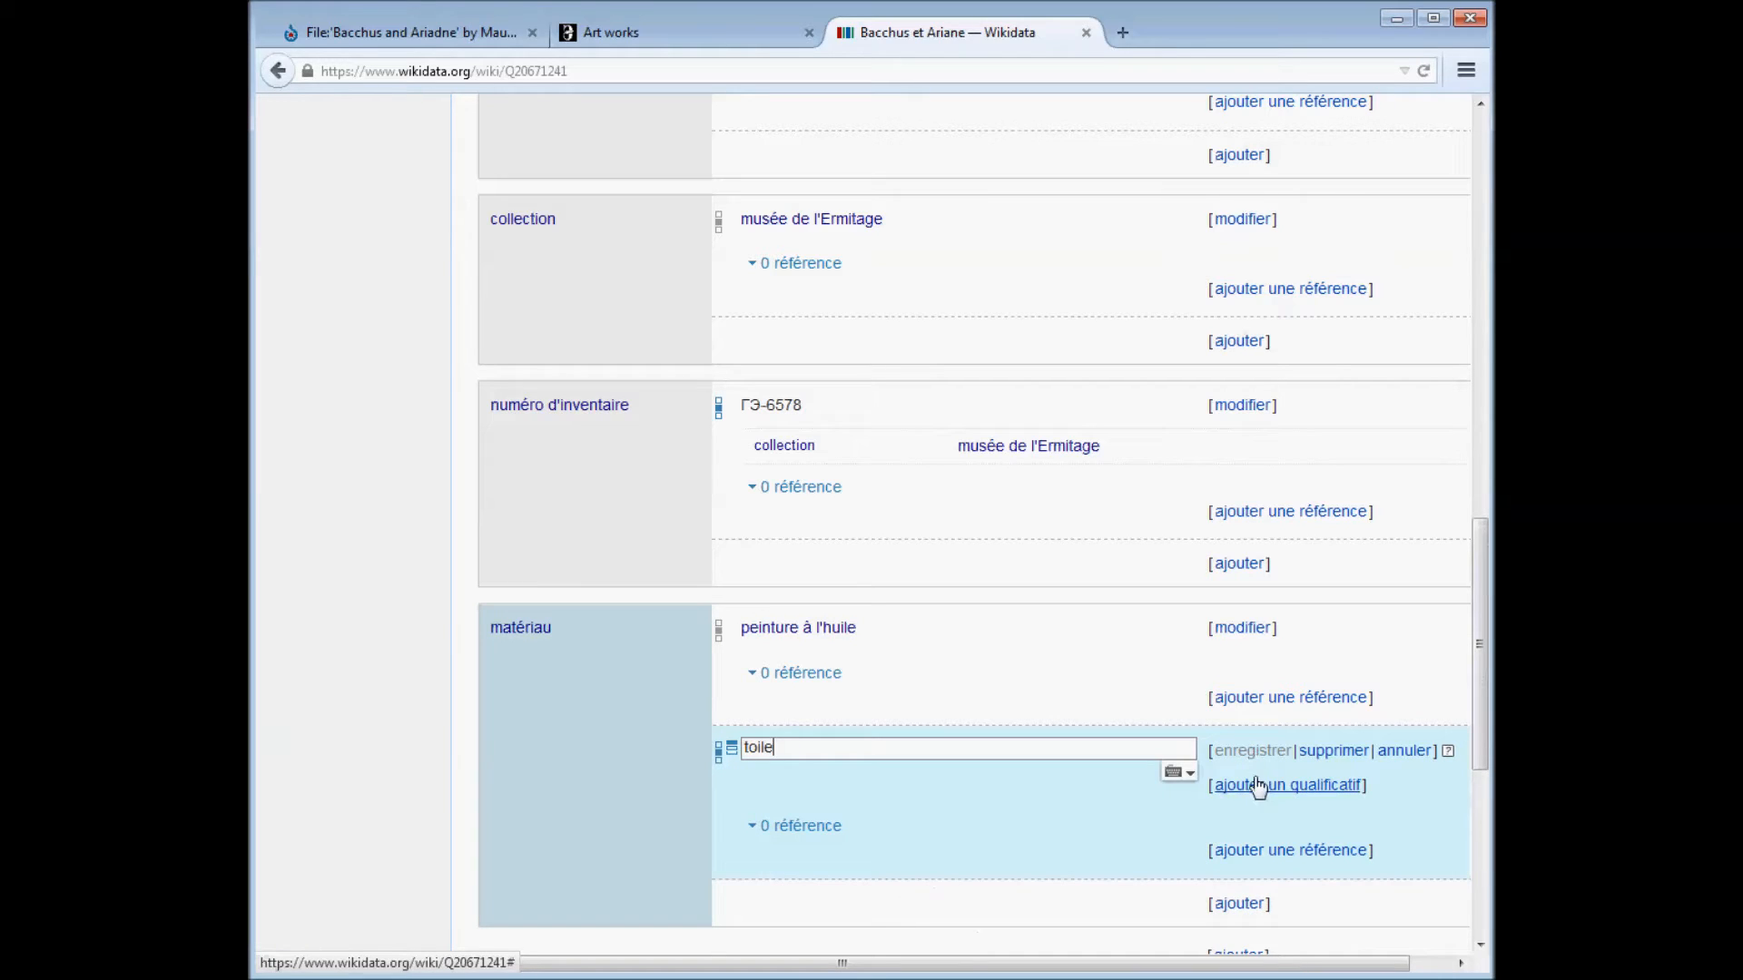
pyautogui.click(1256, 786)
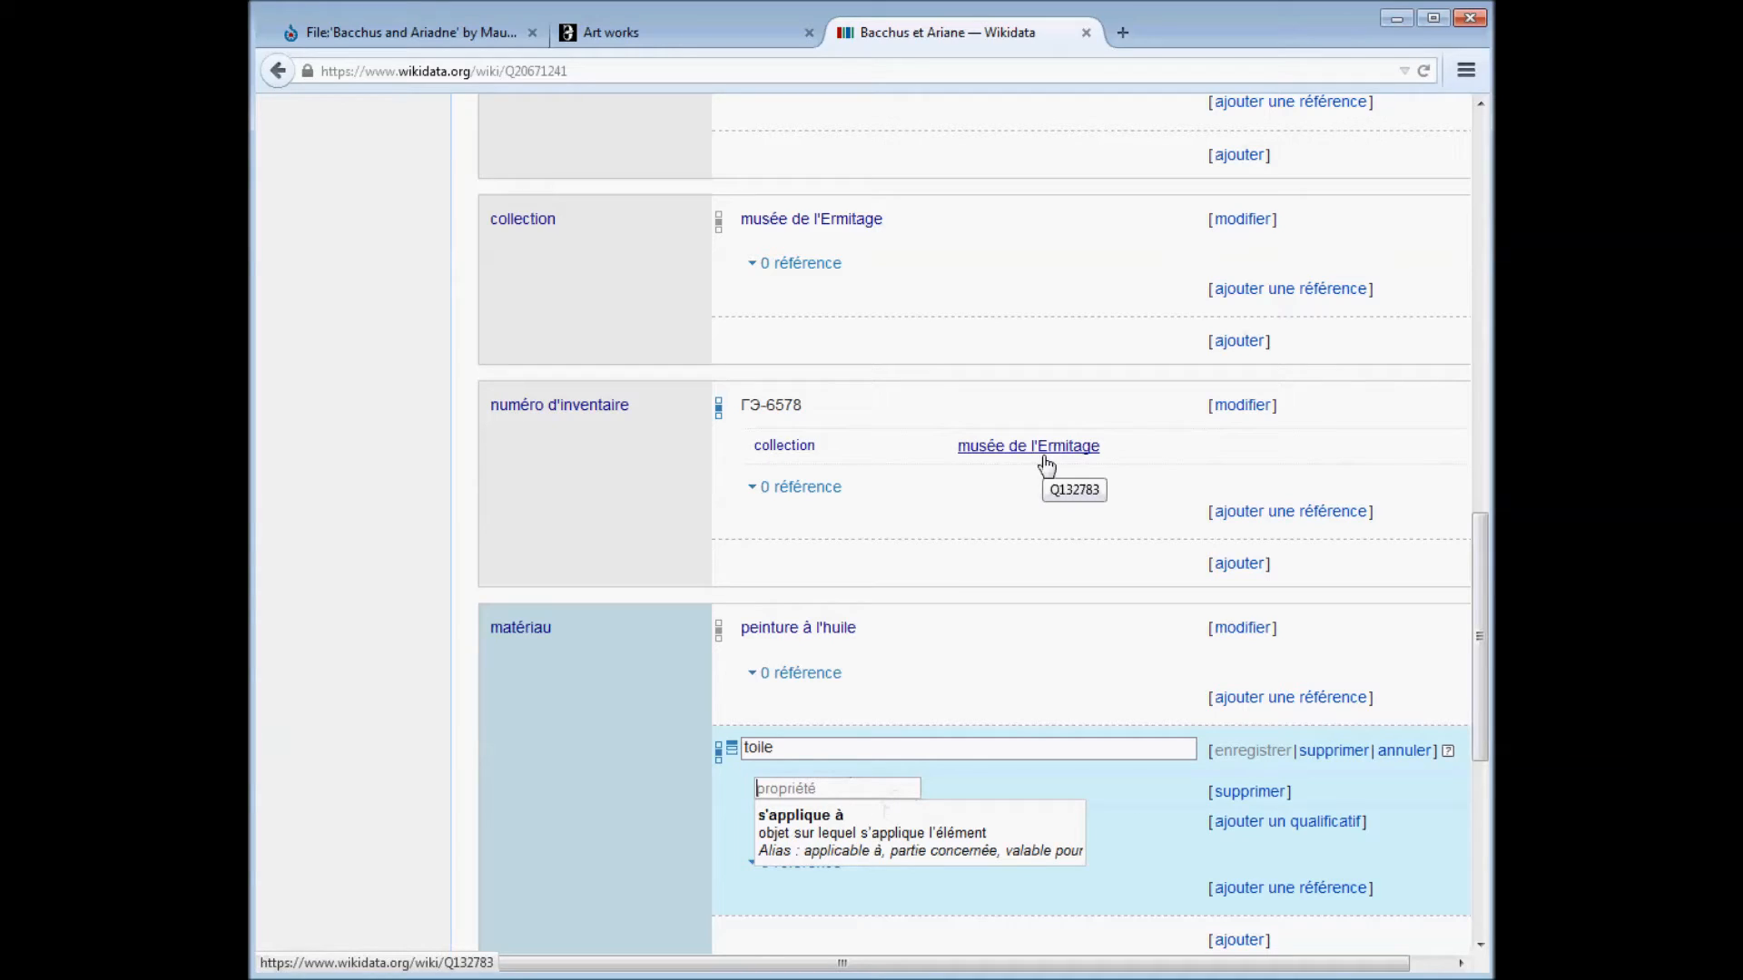
pyautogui.click(831, 816)
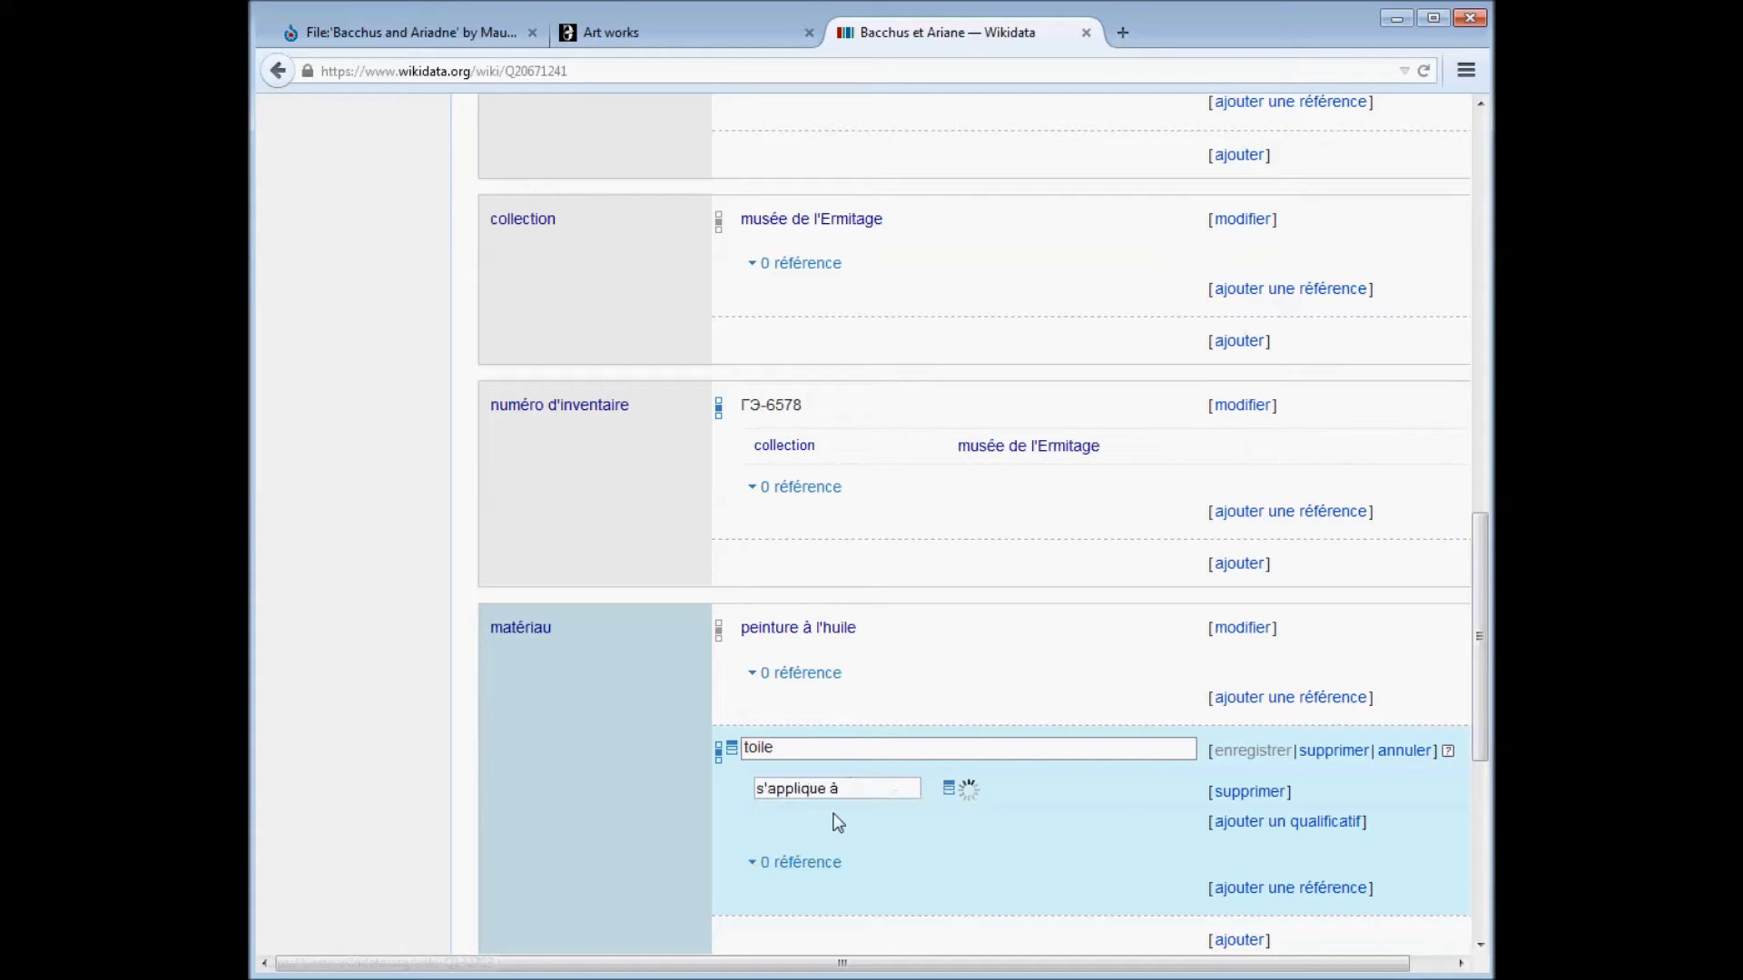
pyautogui.write('s')
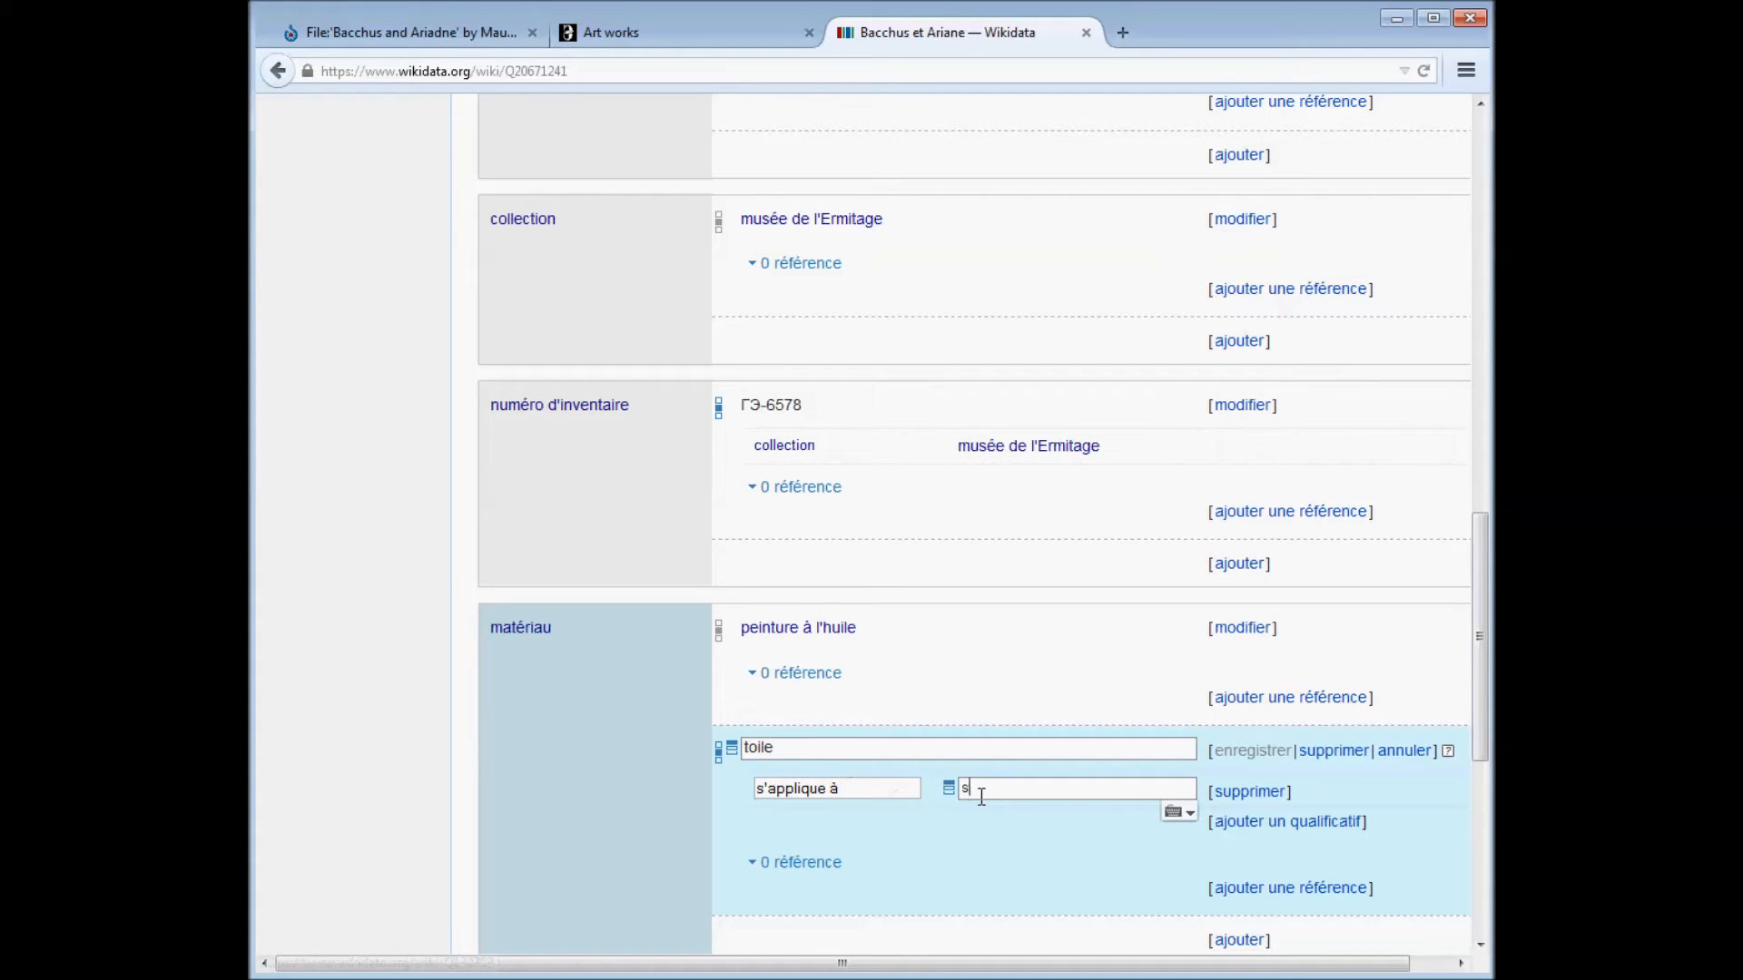
pyautogui.write('upport de p')
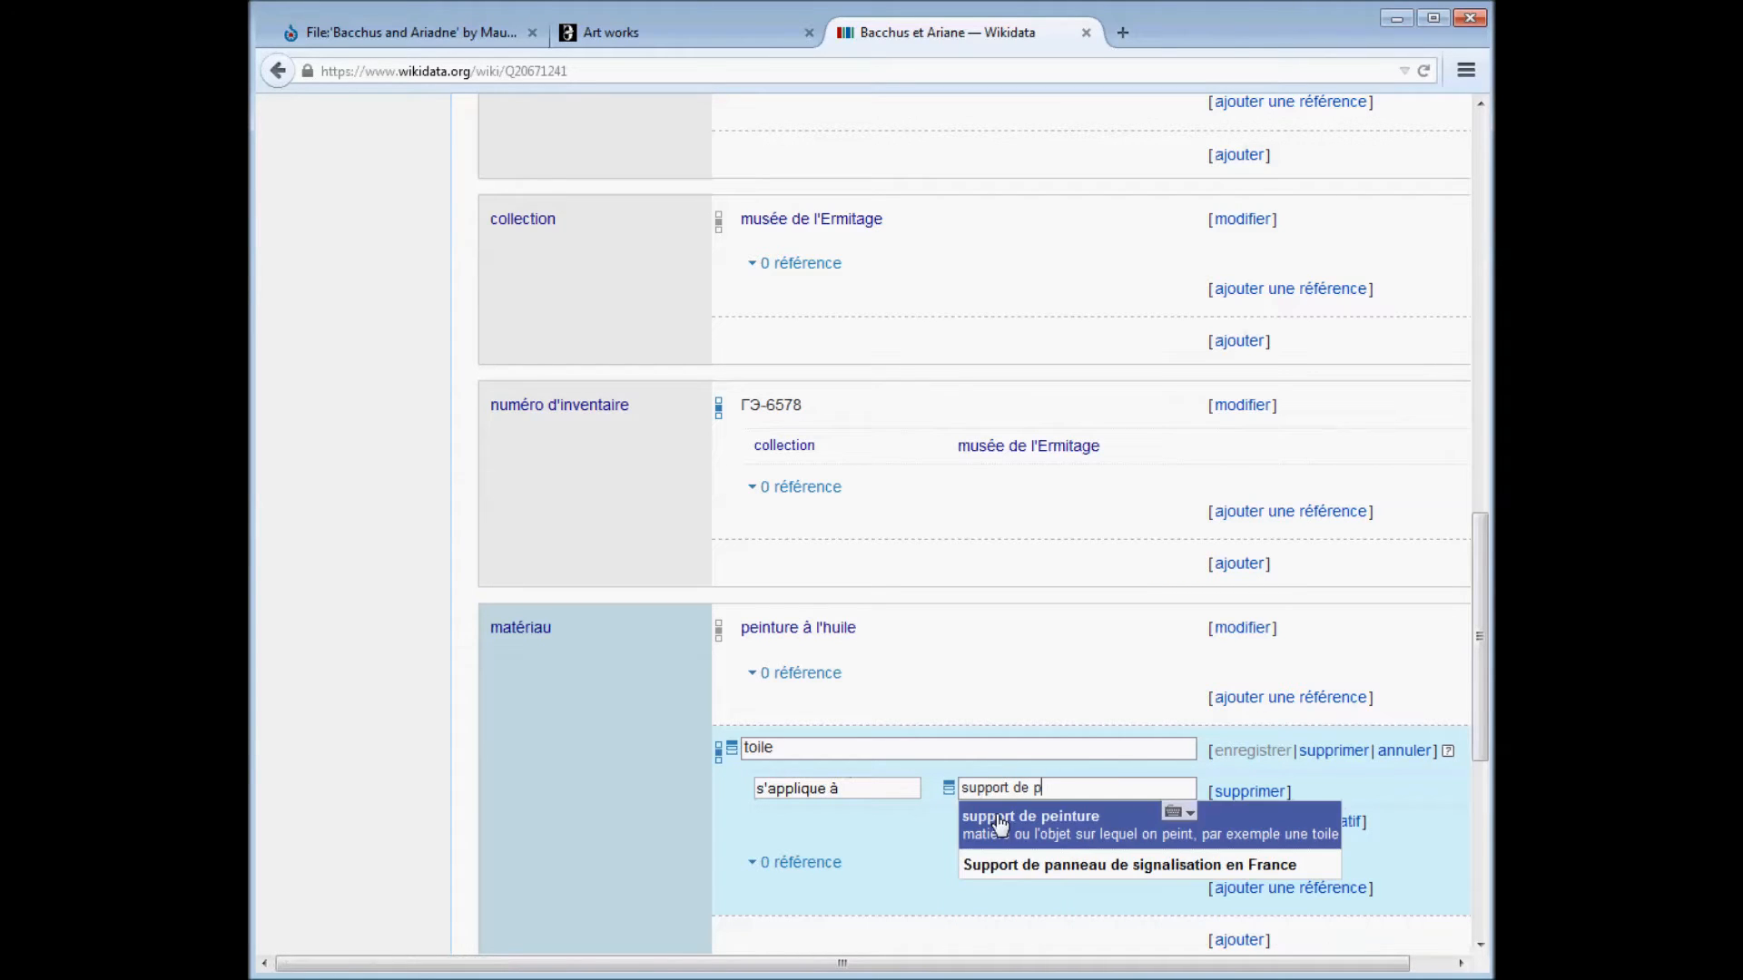
pyautogui.click(1001, 825)
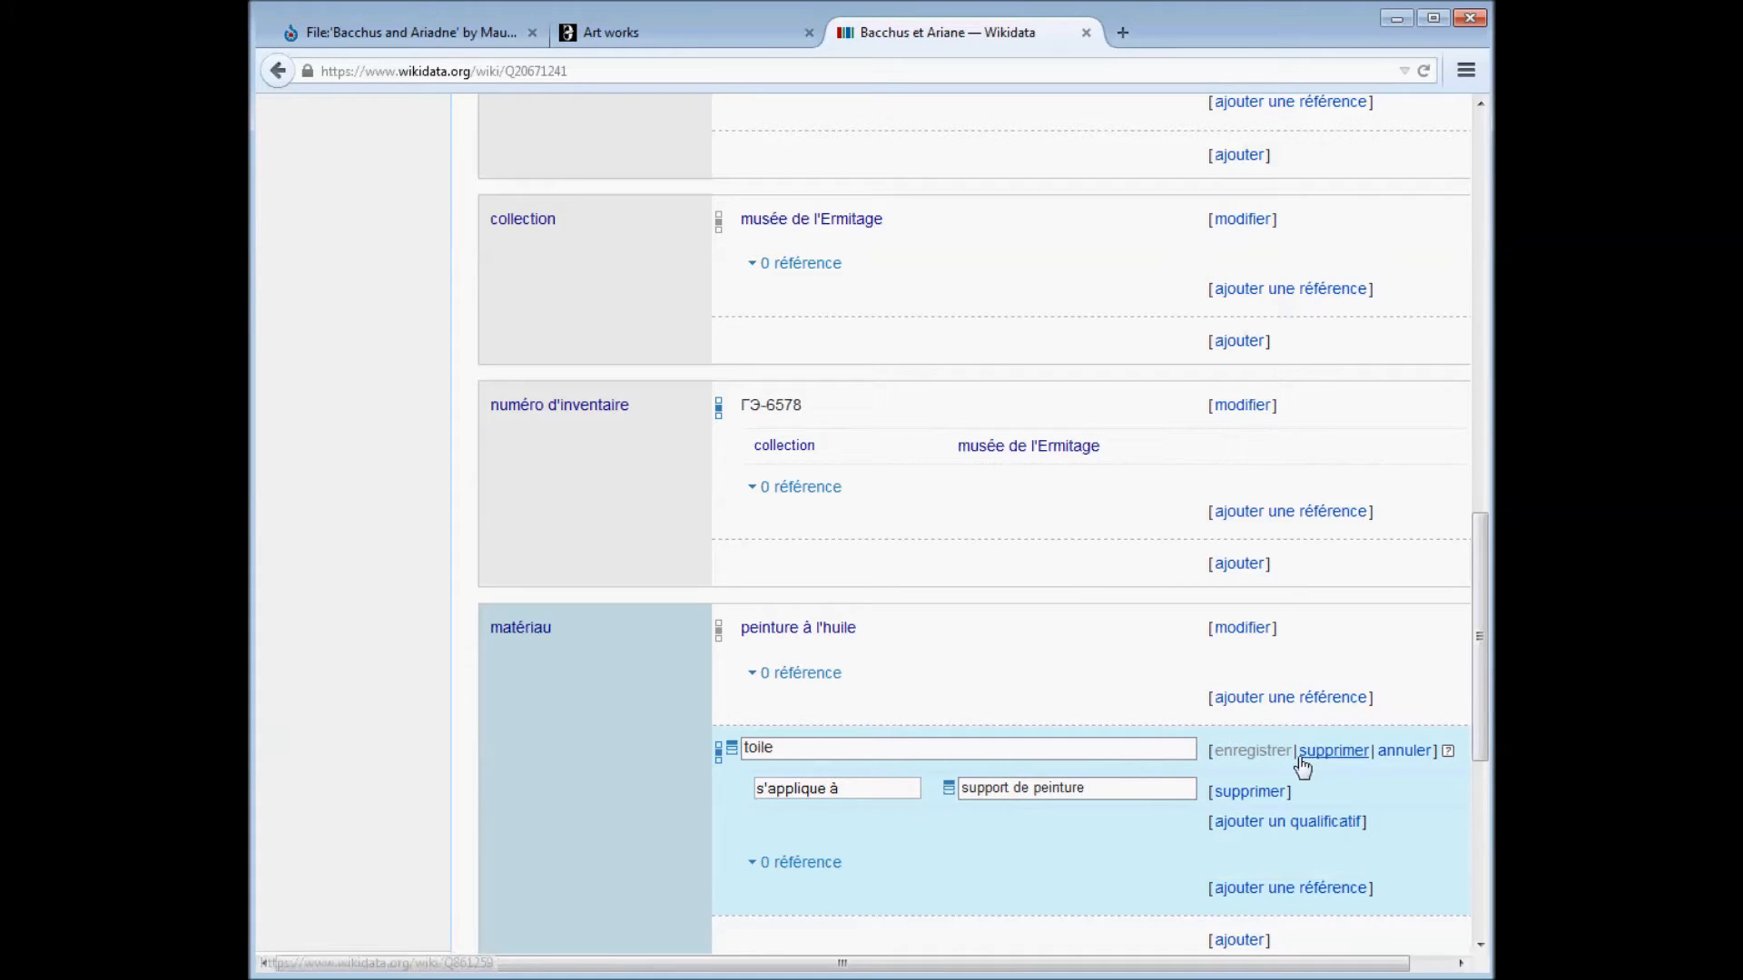
pyautogui.click(1272, 752)
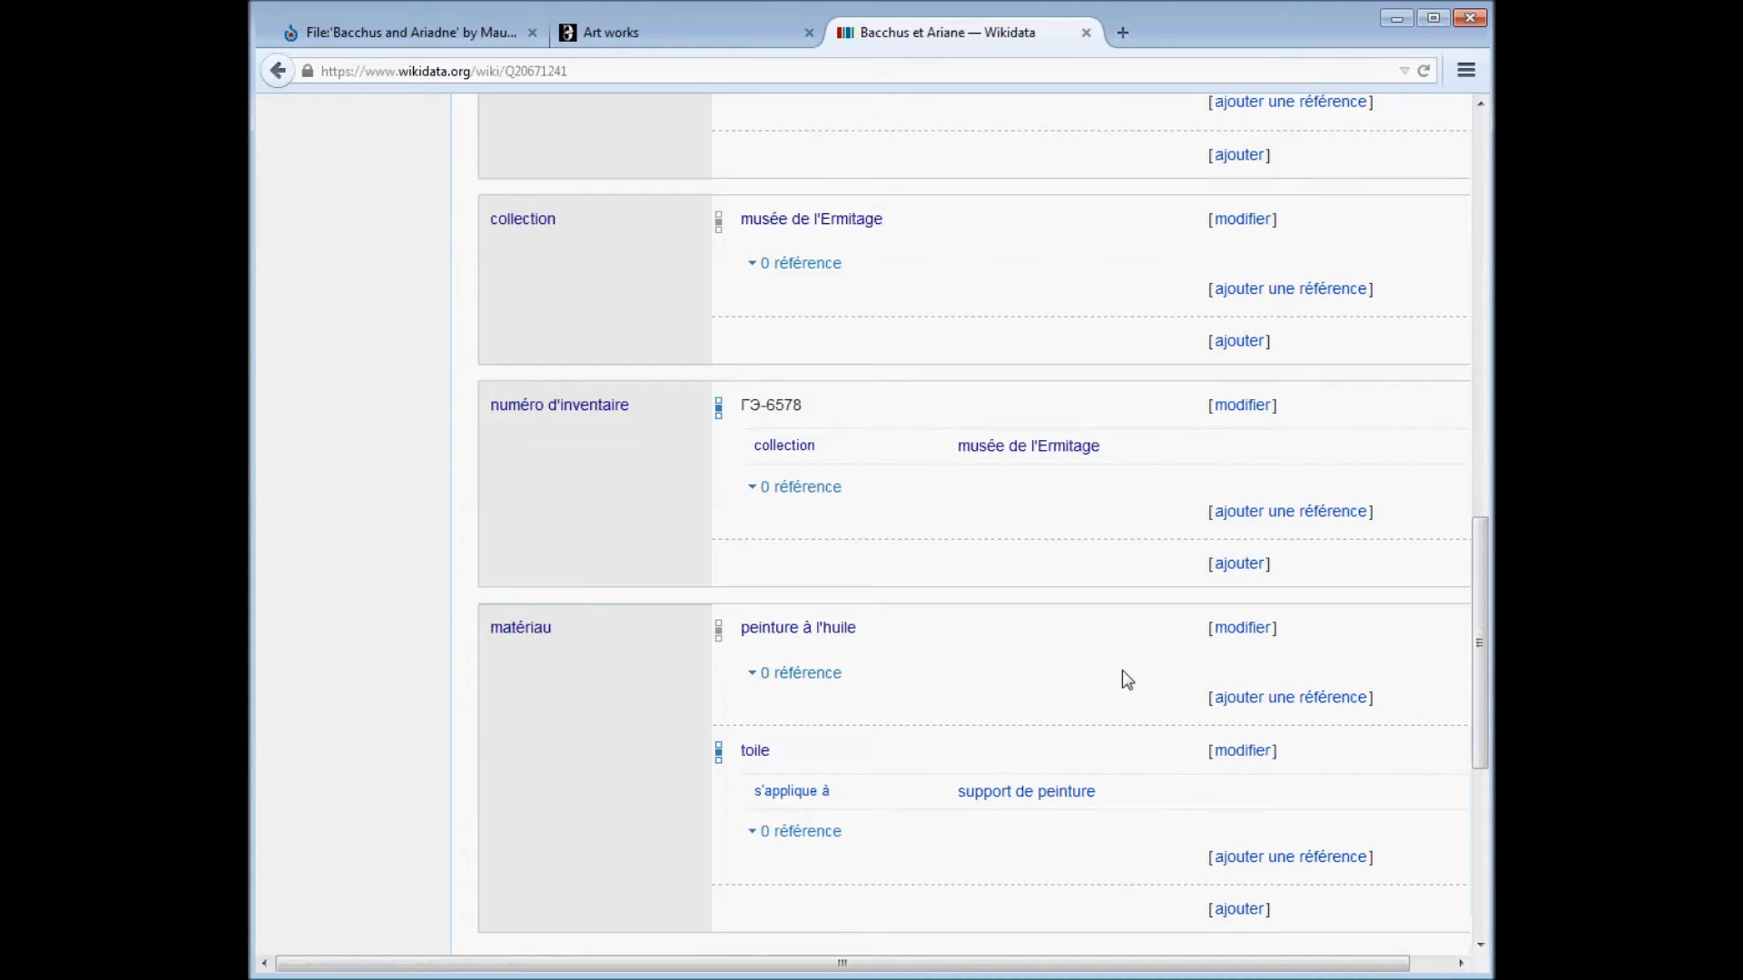
# Examine the painting's image on its Commons file page to judge its artistic genre, and return to the Wikidata item.
pyautogui.hotkey('ctrl', 'shift', 'Tab')
pyautogui.hotkey('ctrl', 'shift', 'Tab')
pyautogui.scroll(3, 1126, 680)
pyautogui.hotkey('ctrl', 'Tab')
pyautogui.hotkey('ctrl', 'shift', 'Tab')
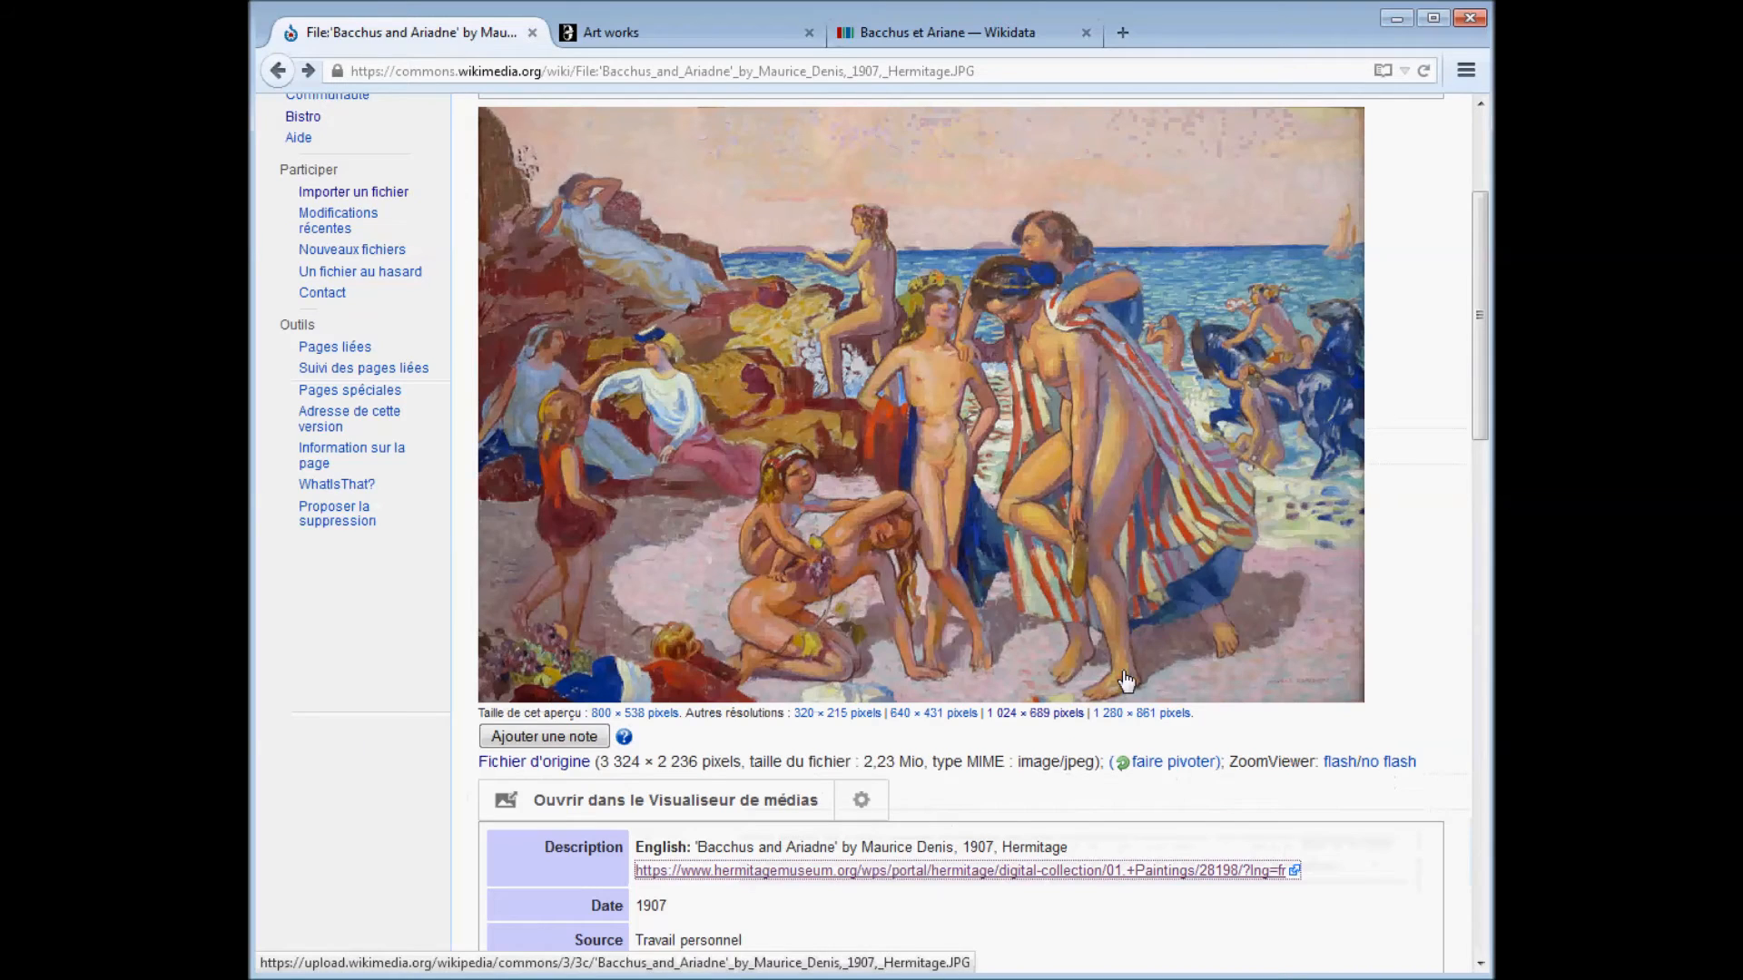
pyautogui.scroll(2, 1127, 680)
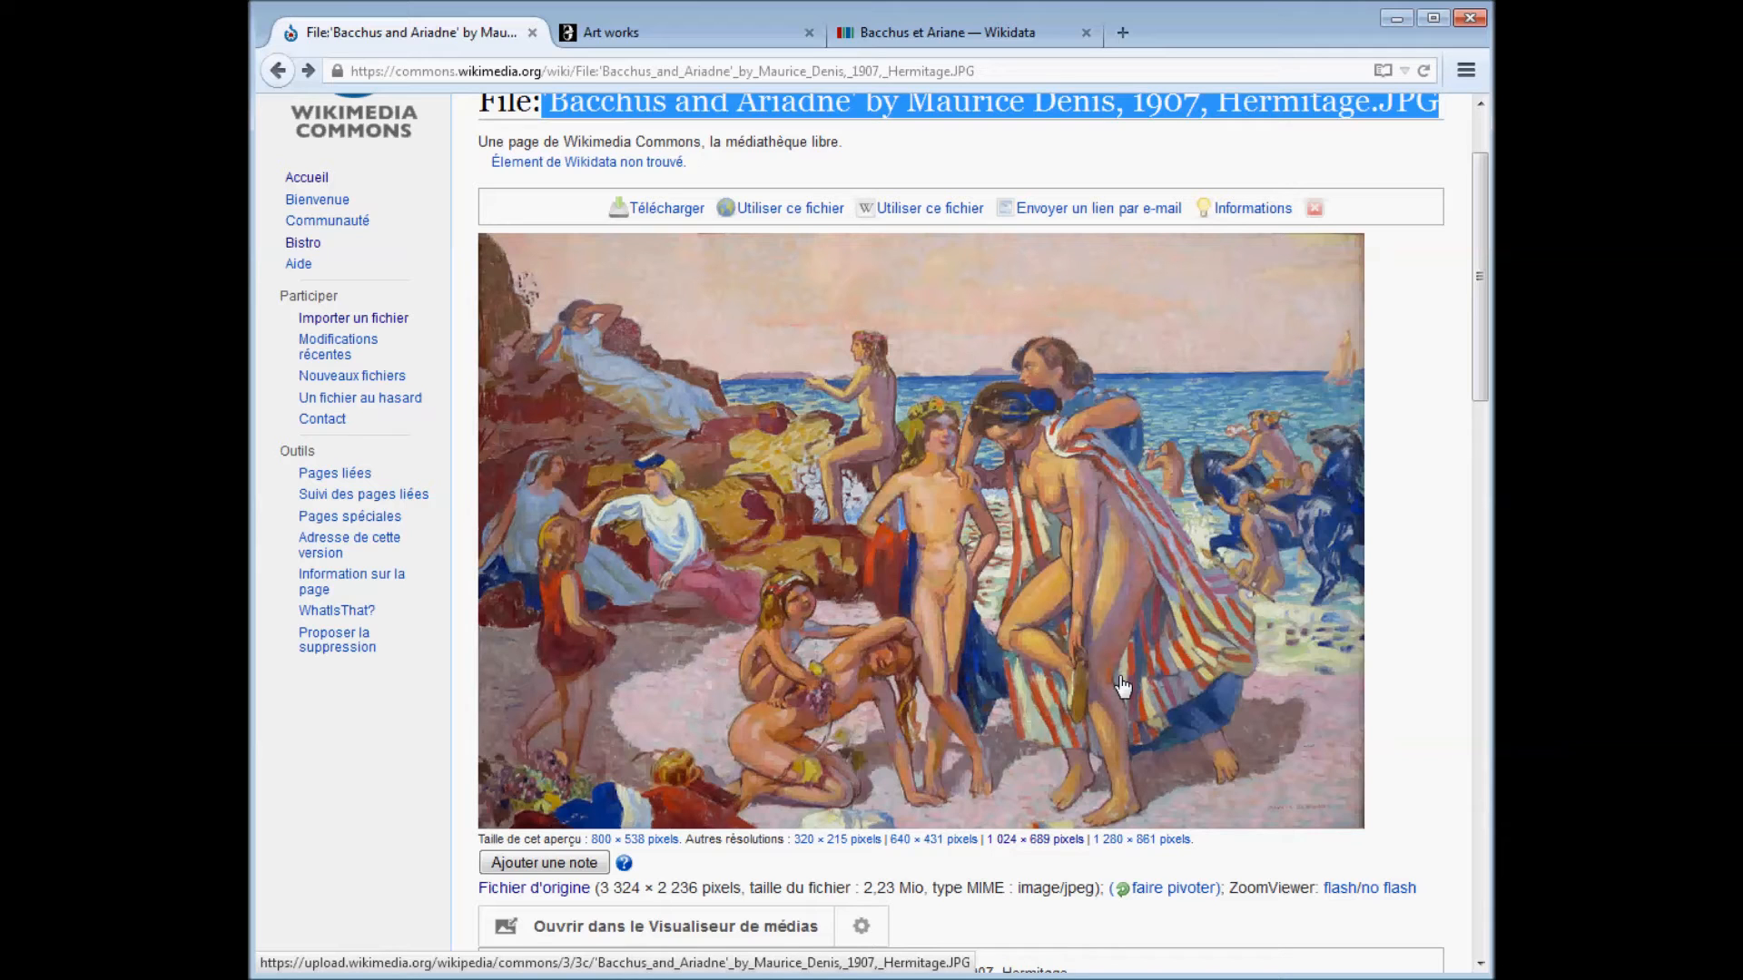
pyautogui.hotkey('ctrl', 'shift', 'Tab')
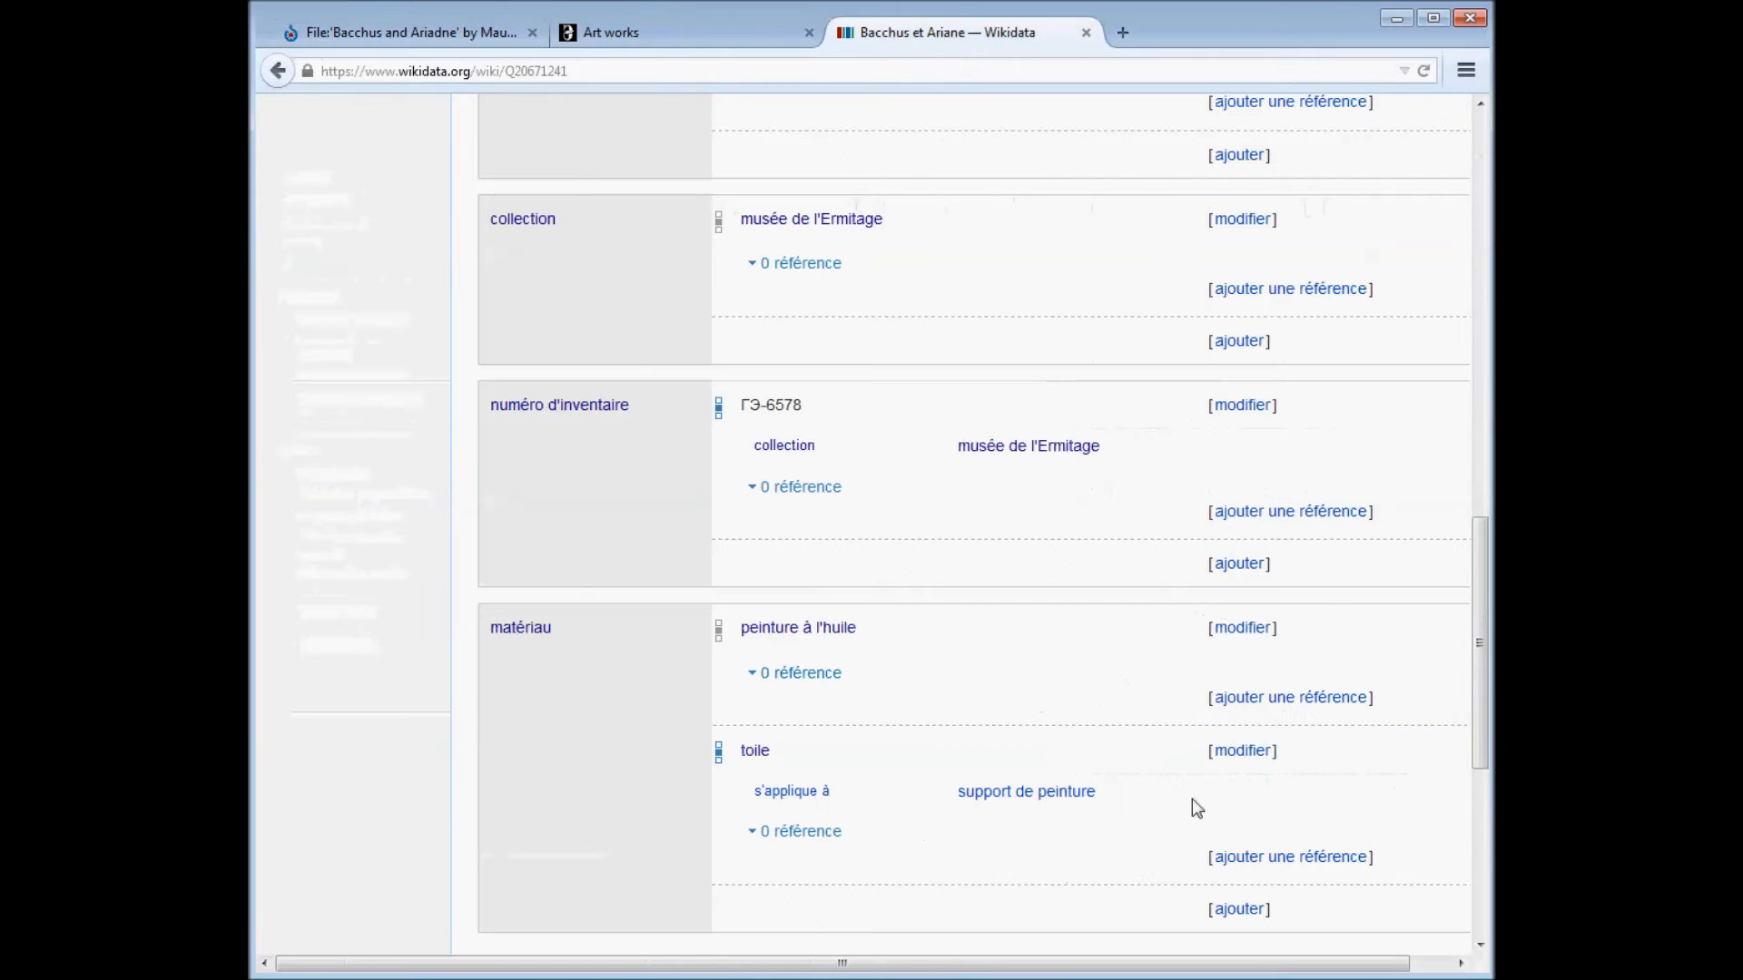
# Add and save a "genre artistique" statement with the value "peinture mythologique".
pyautogui.scroll(-5, 1261, 919)
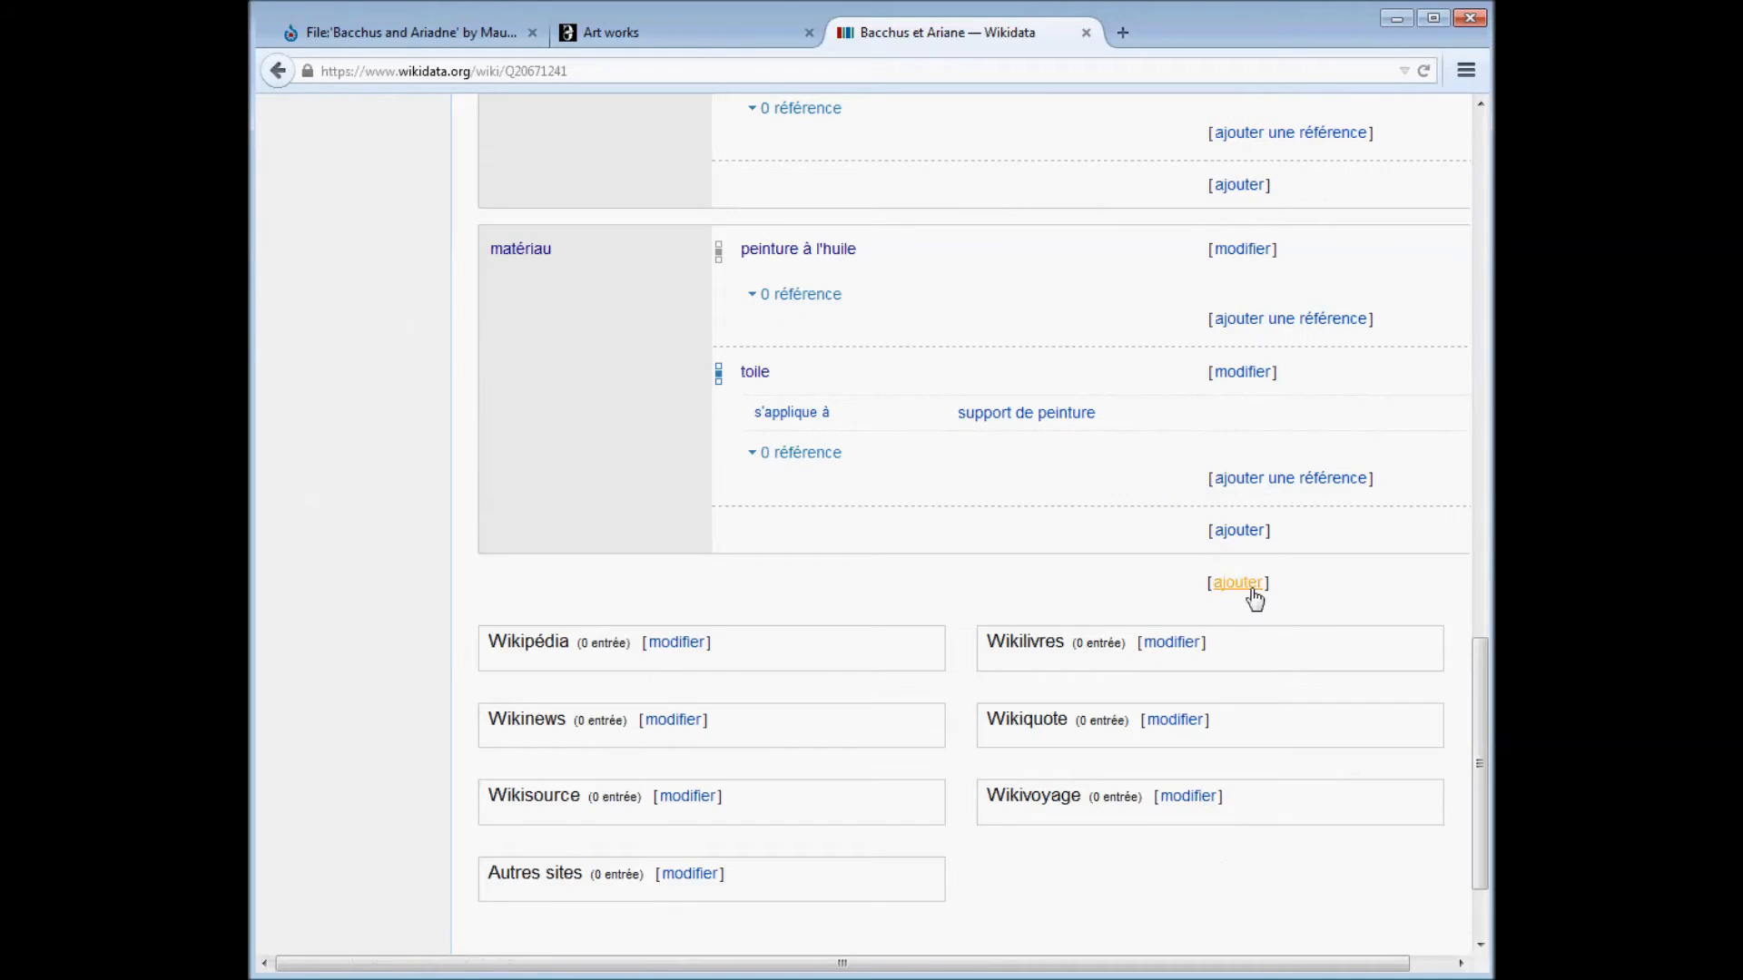
pyautogui.click(1251, 586)
pyautogui.write('genre')
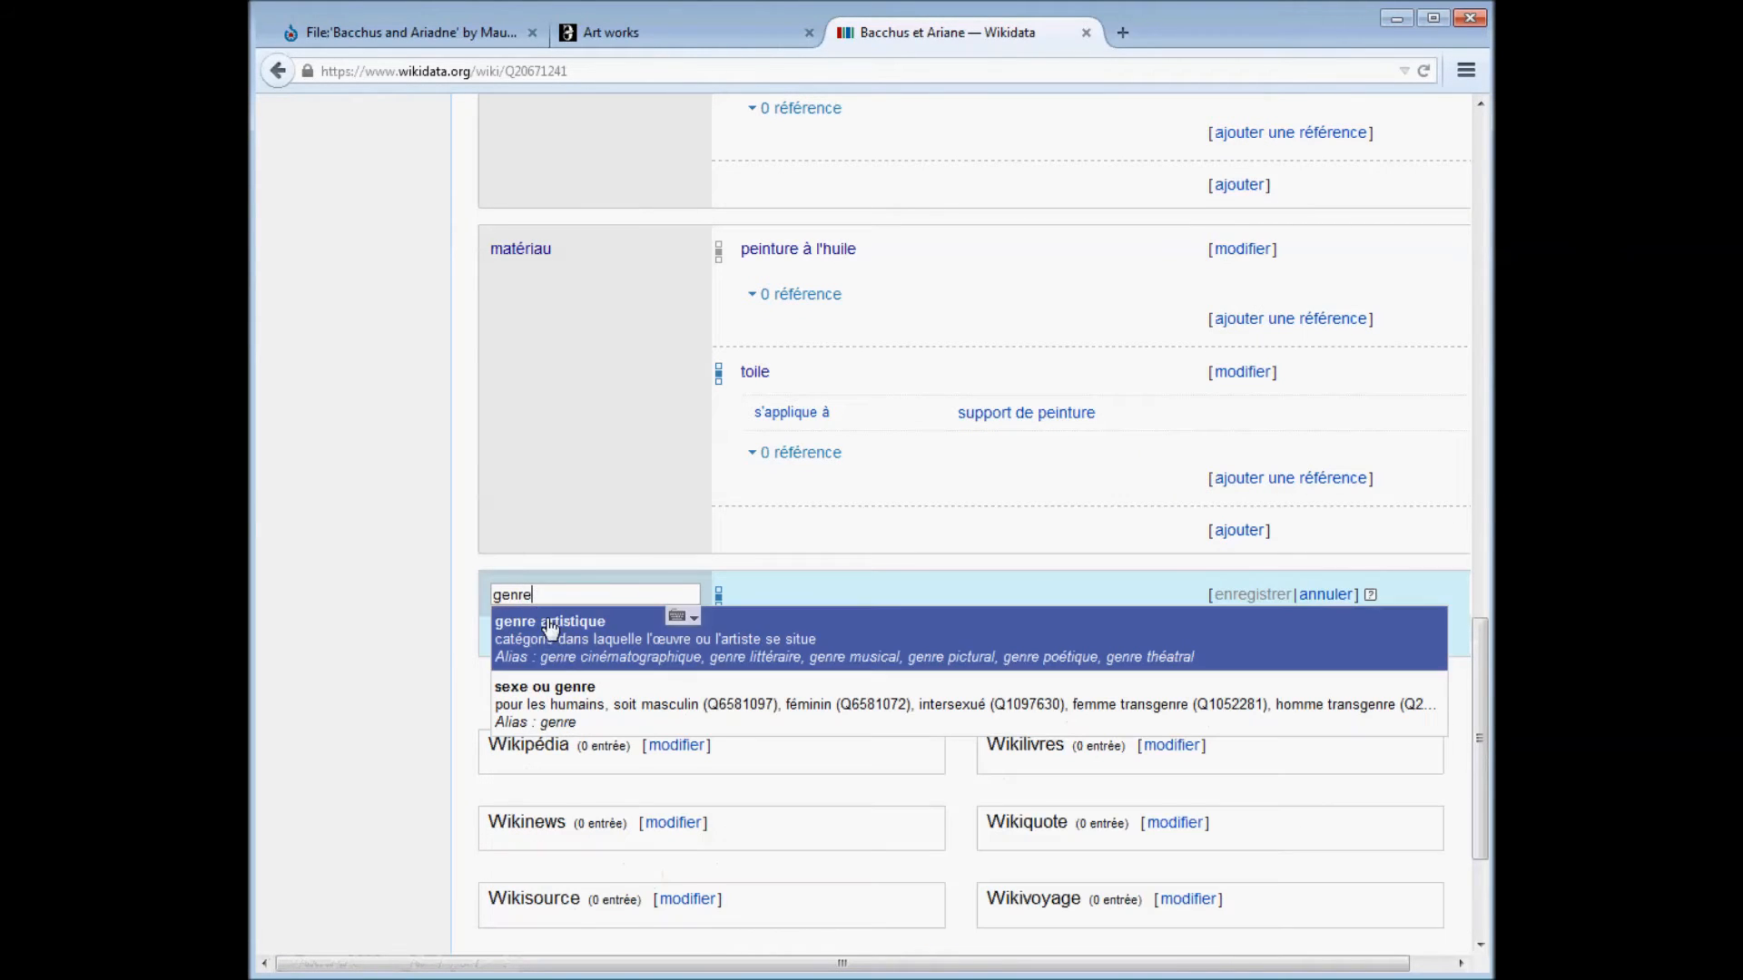
pyautogui.click(550, 627)
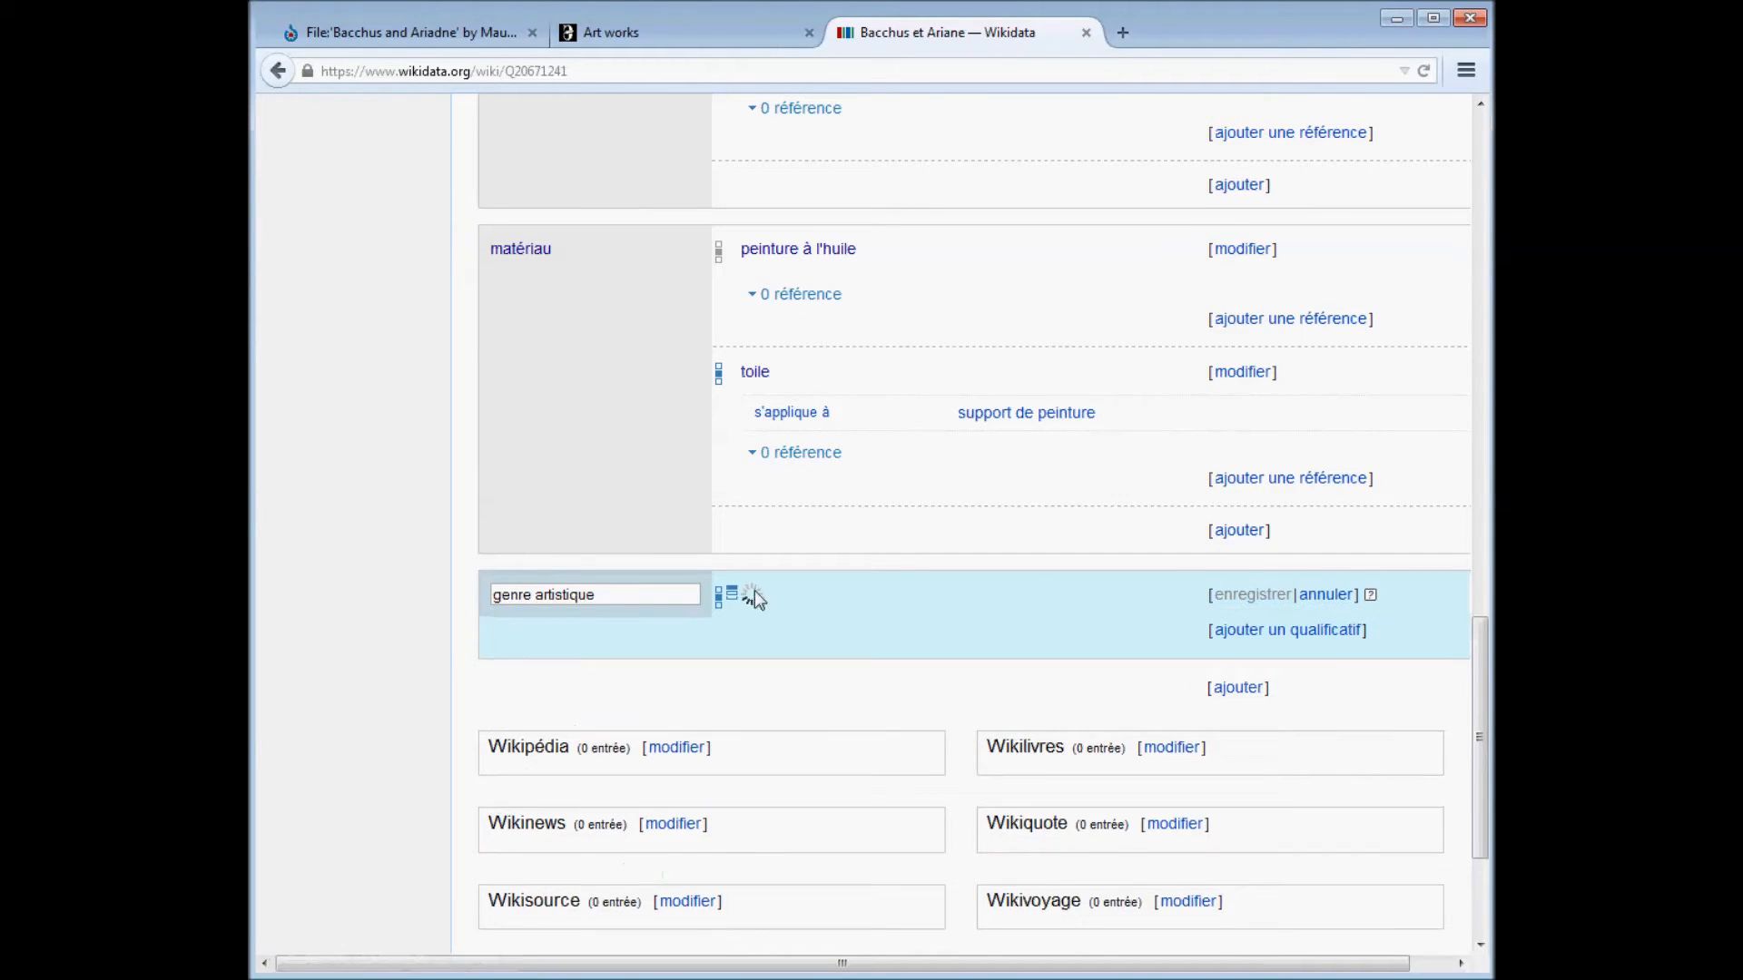
pyautogui.write('peintur')
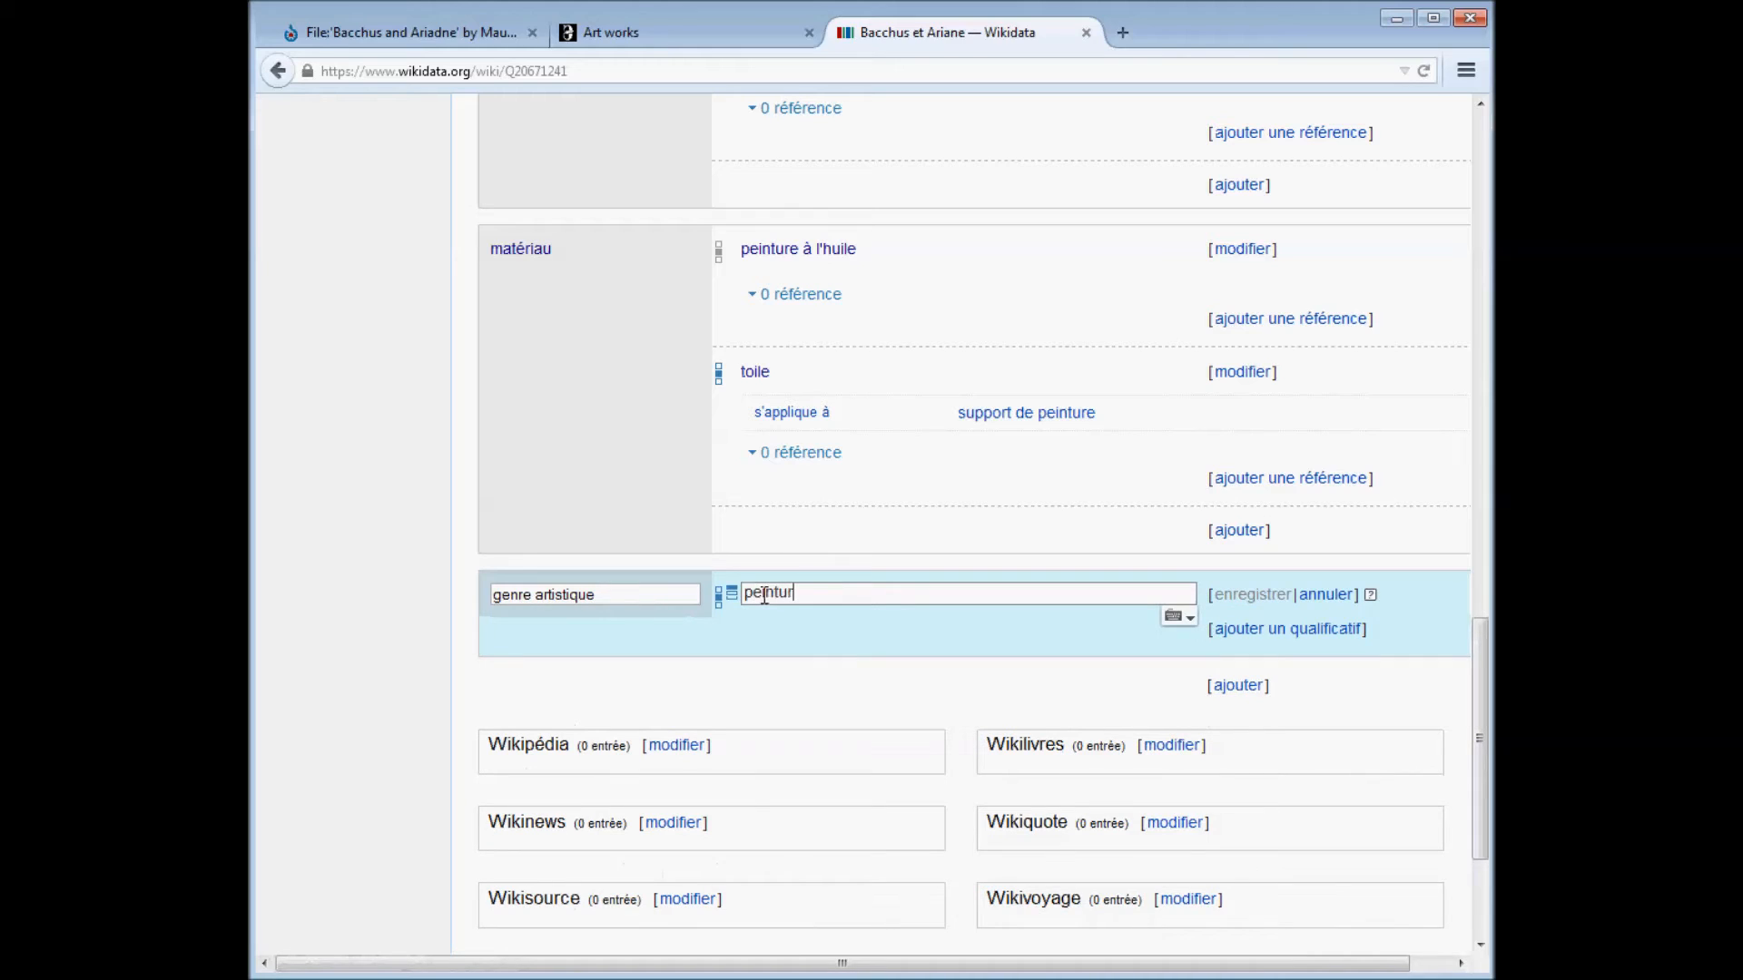
pyautogui.write('e mytholo')
pyautogui.click(781, 627)
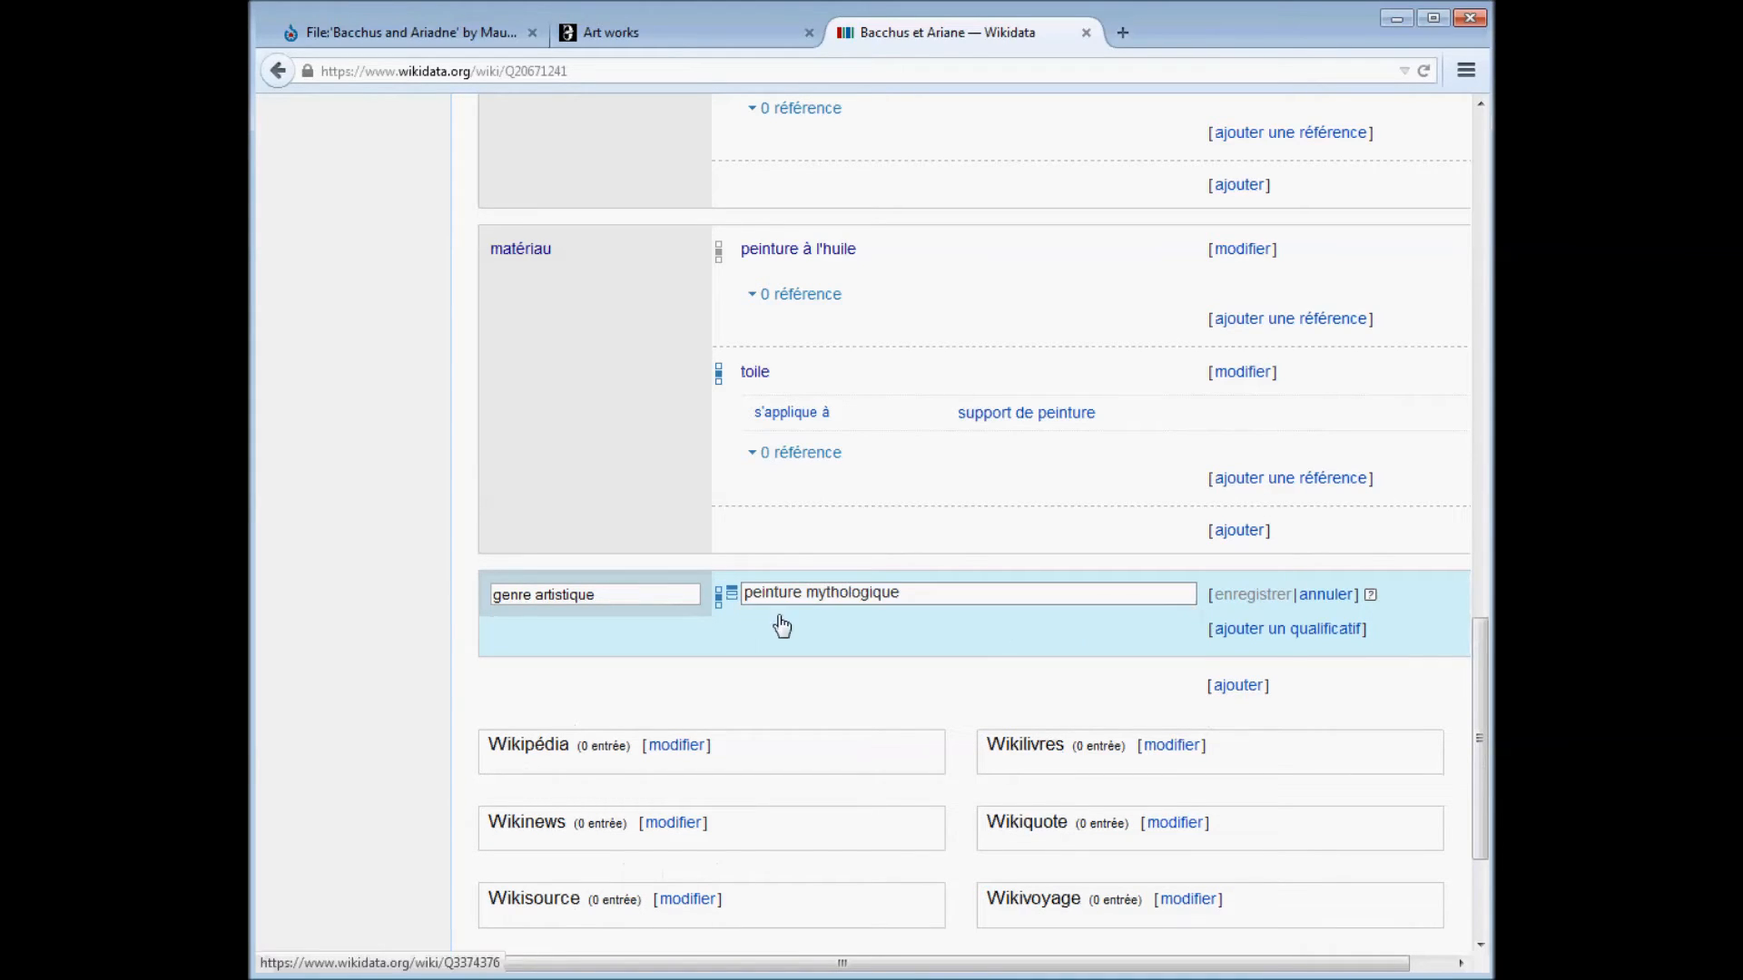
pyautogui.click(1239, 597)
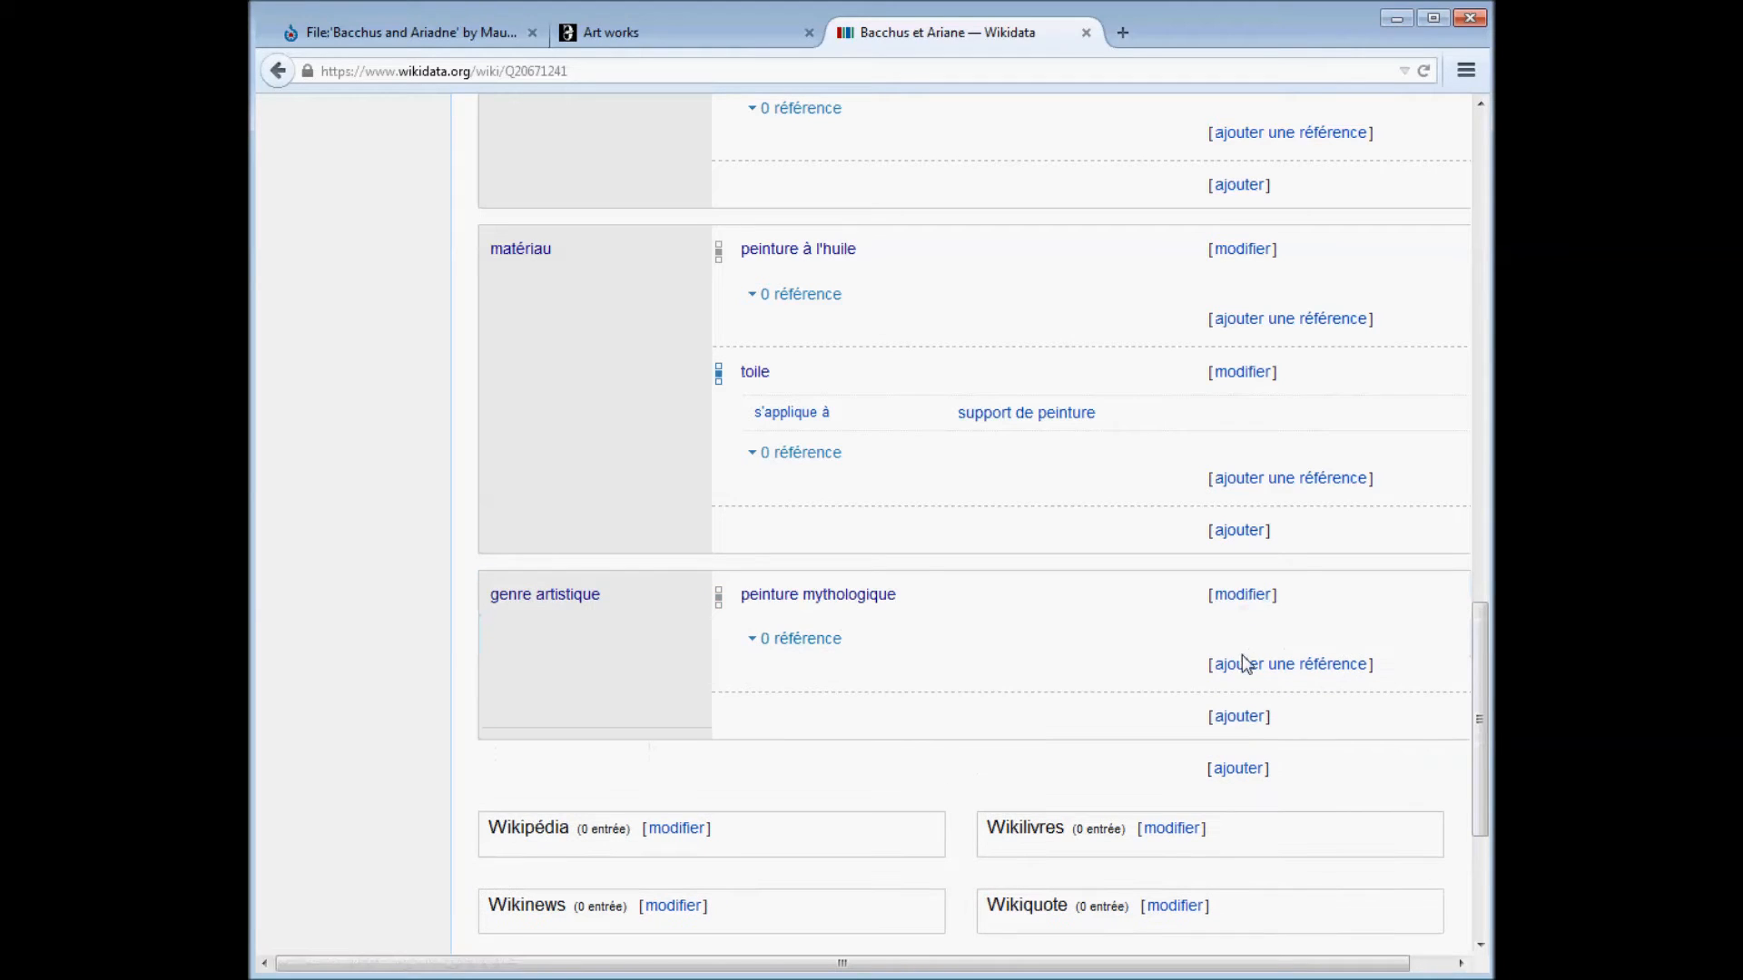
# Add and save "nu", the artistic genre, as a second "genre artistique" value.
pyautogui.click(1237, 716)
pyautogui.write('nu')
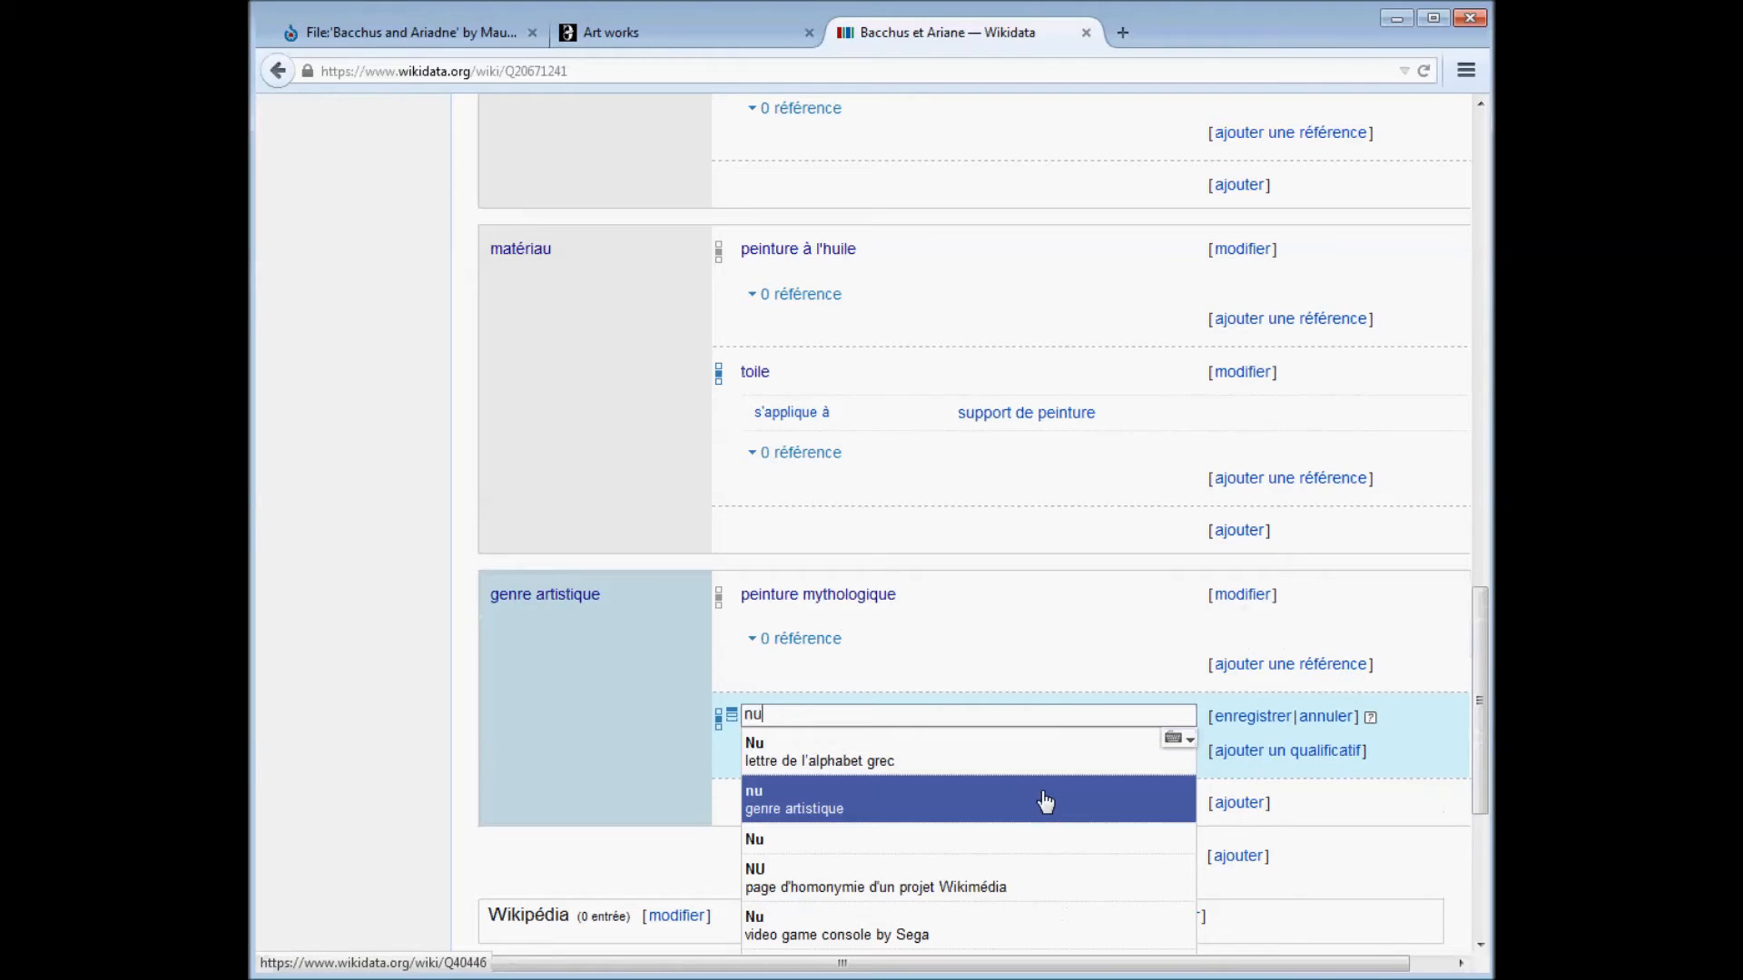
pyautogui.click(1044, 797)
pyautogui.click(1258, 719)
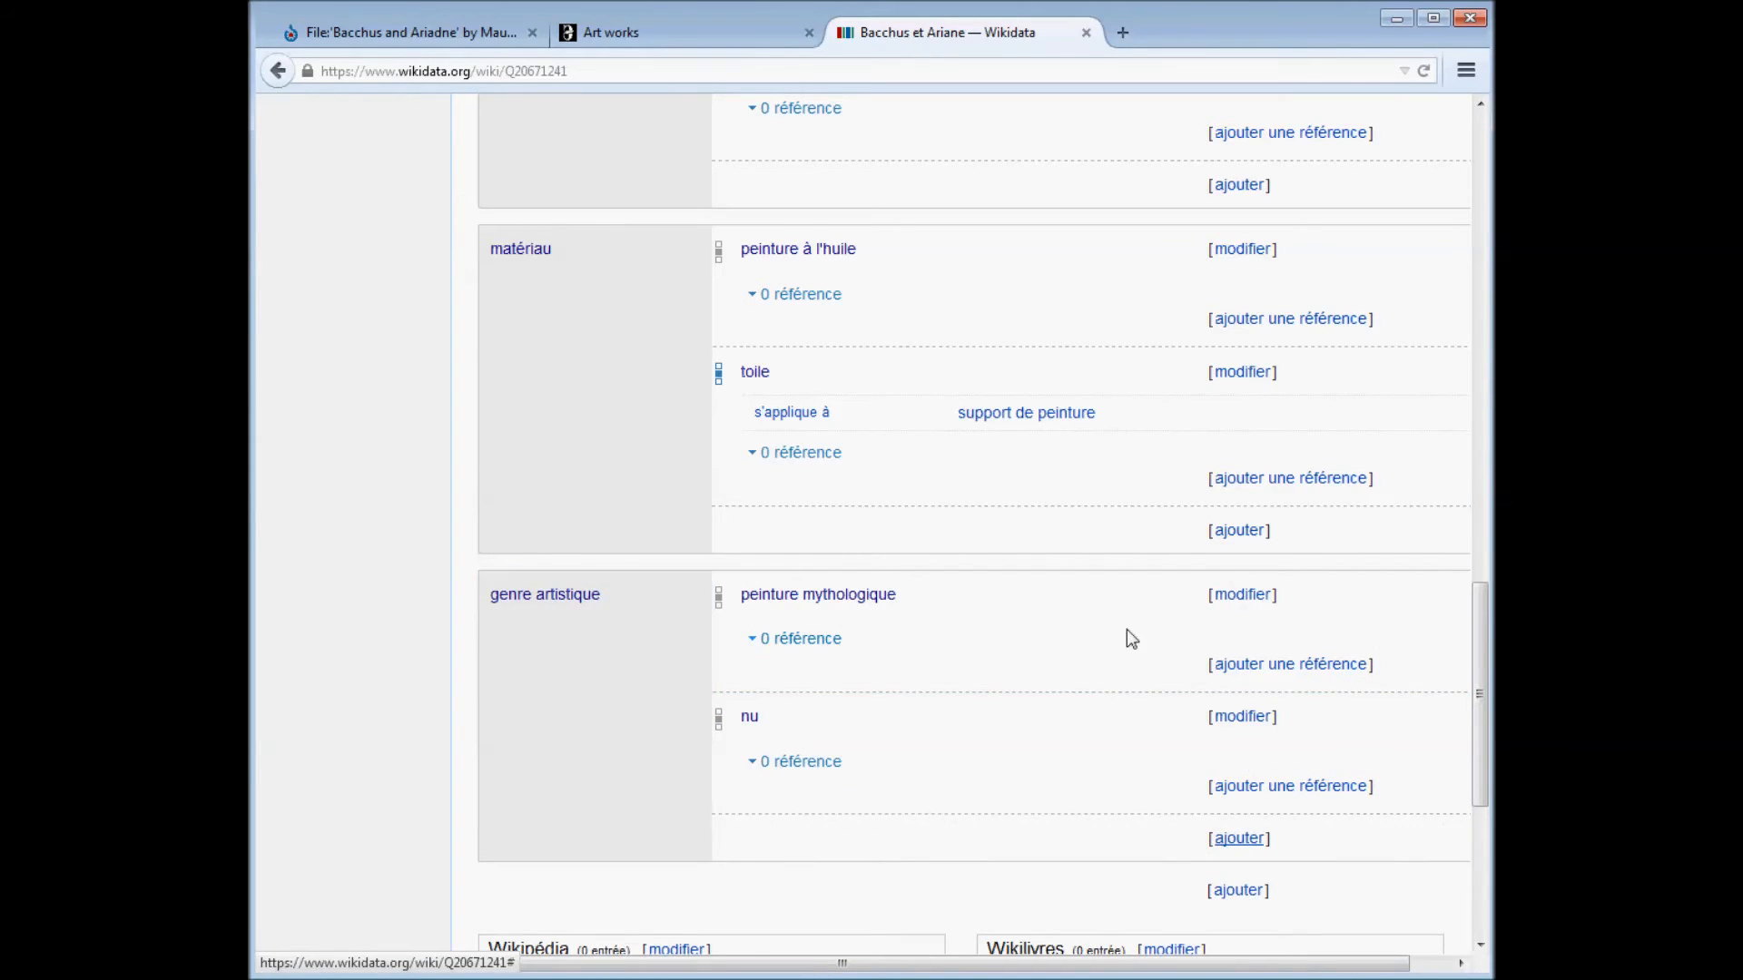
# Open the full-resolution image from the Commons page, examine the signature painted on the canvas, and return to the Wikidata item.
pyautogui.hotkey('ctrl', 'shift', 'Tab')
pyautogui.hotkey('ctrl', 'shift', 'Tab')
pyautogui.hotkey('ctrl', 'Tab')
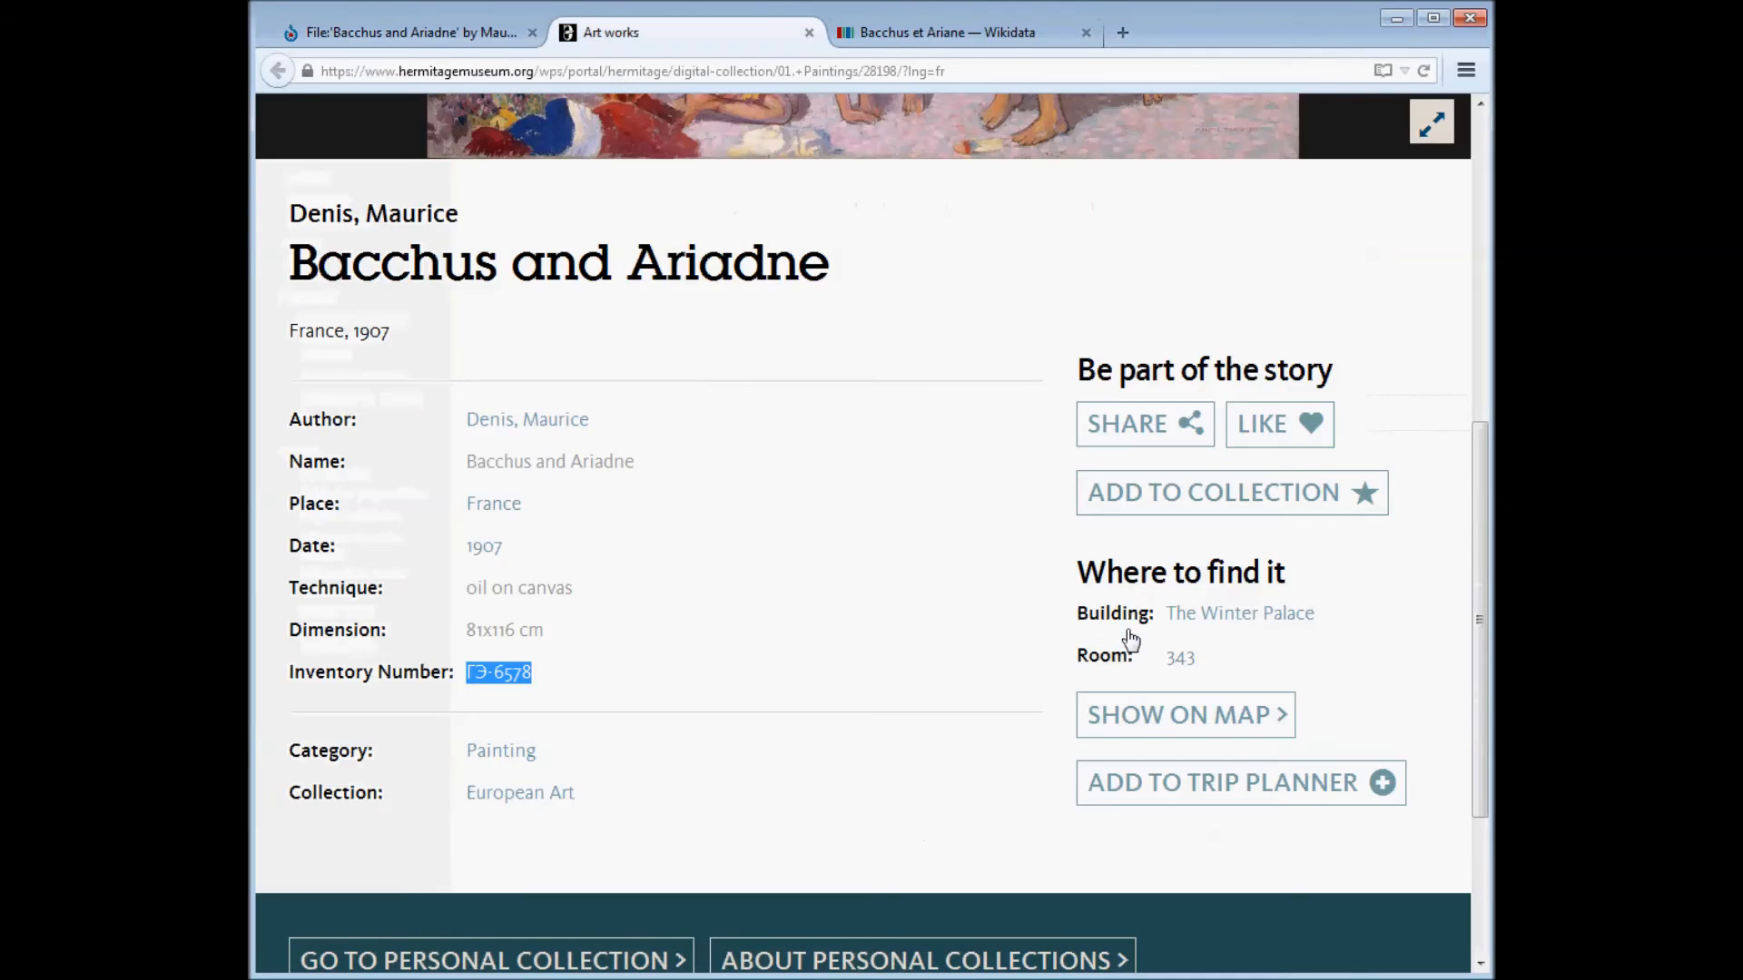
pyautogui.hotkey('ctrl', 'Tab')
pyautogui.hotkey('ctrl', 'shift', 'Tab')
pyautogui.hotkey('ctrl', 'shift', 'Tab')
pyautogui.click(1319, 797)
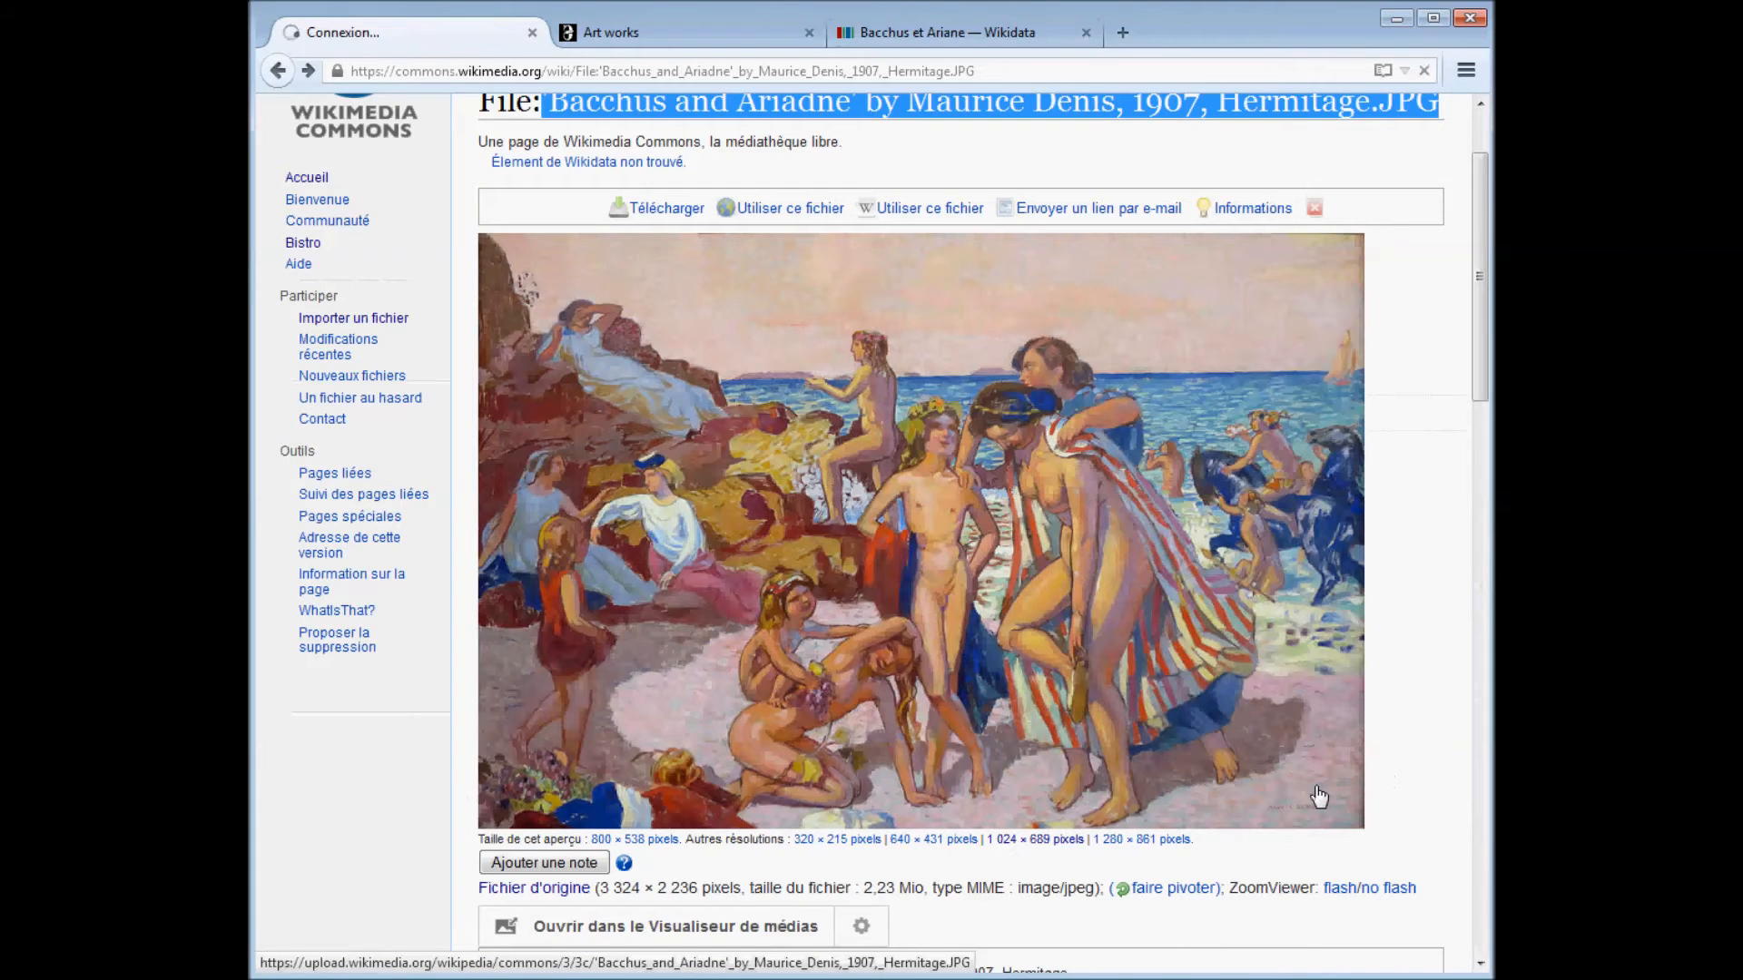
pyautogui.click(1406, 937)
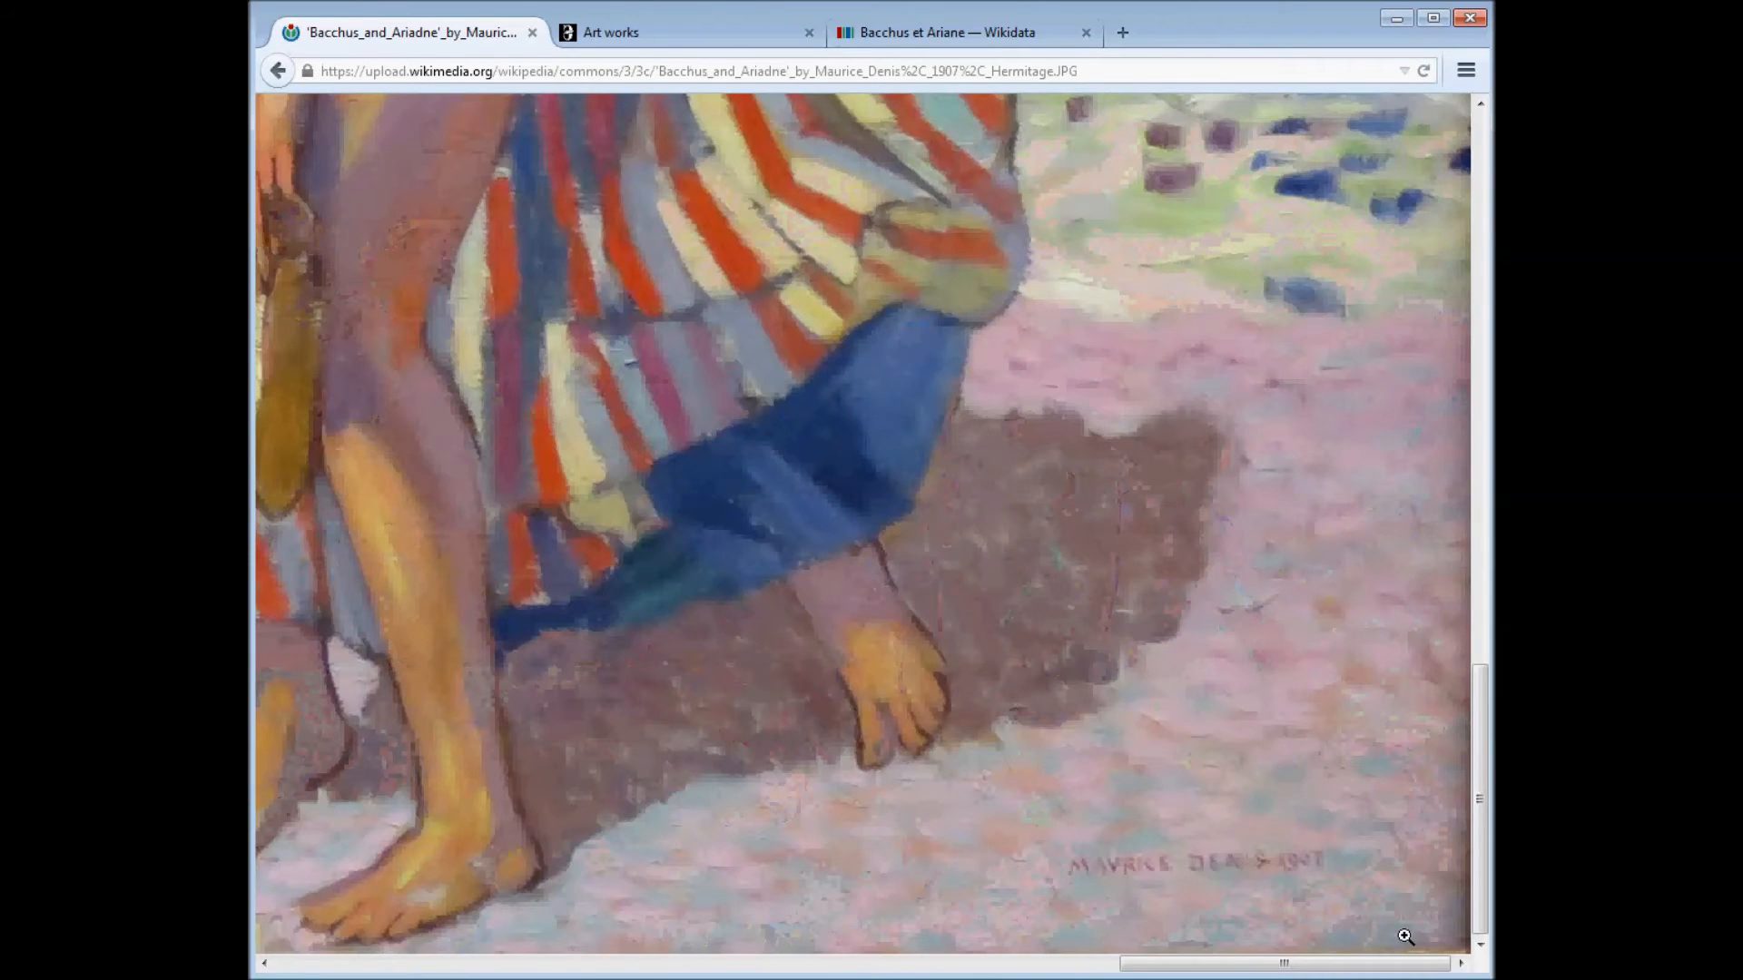
pyautogui.click(1004, 603)
pyautogui.hotkey('alt', 'Left')
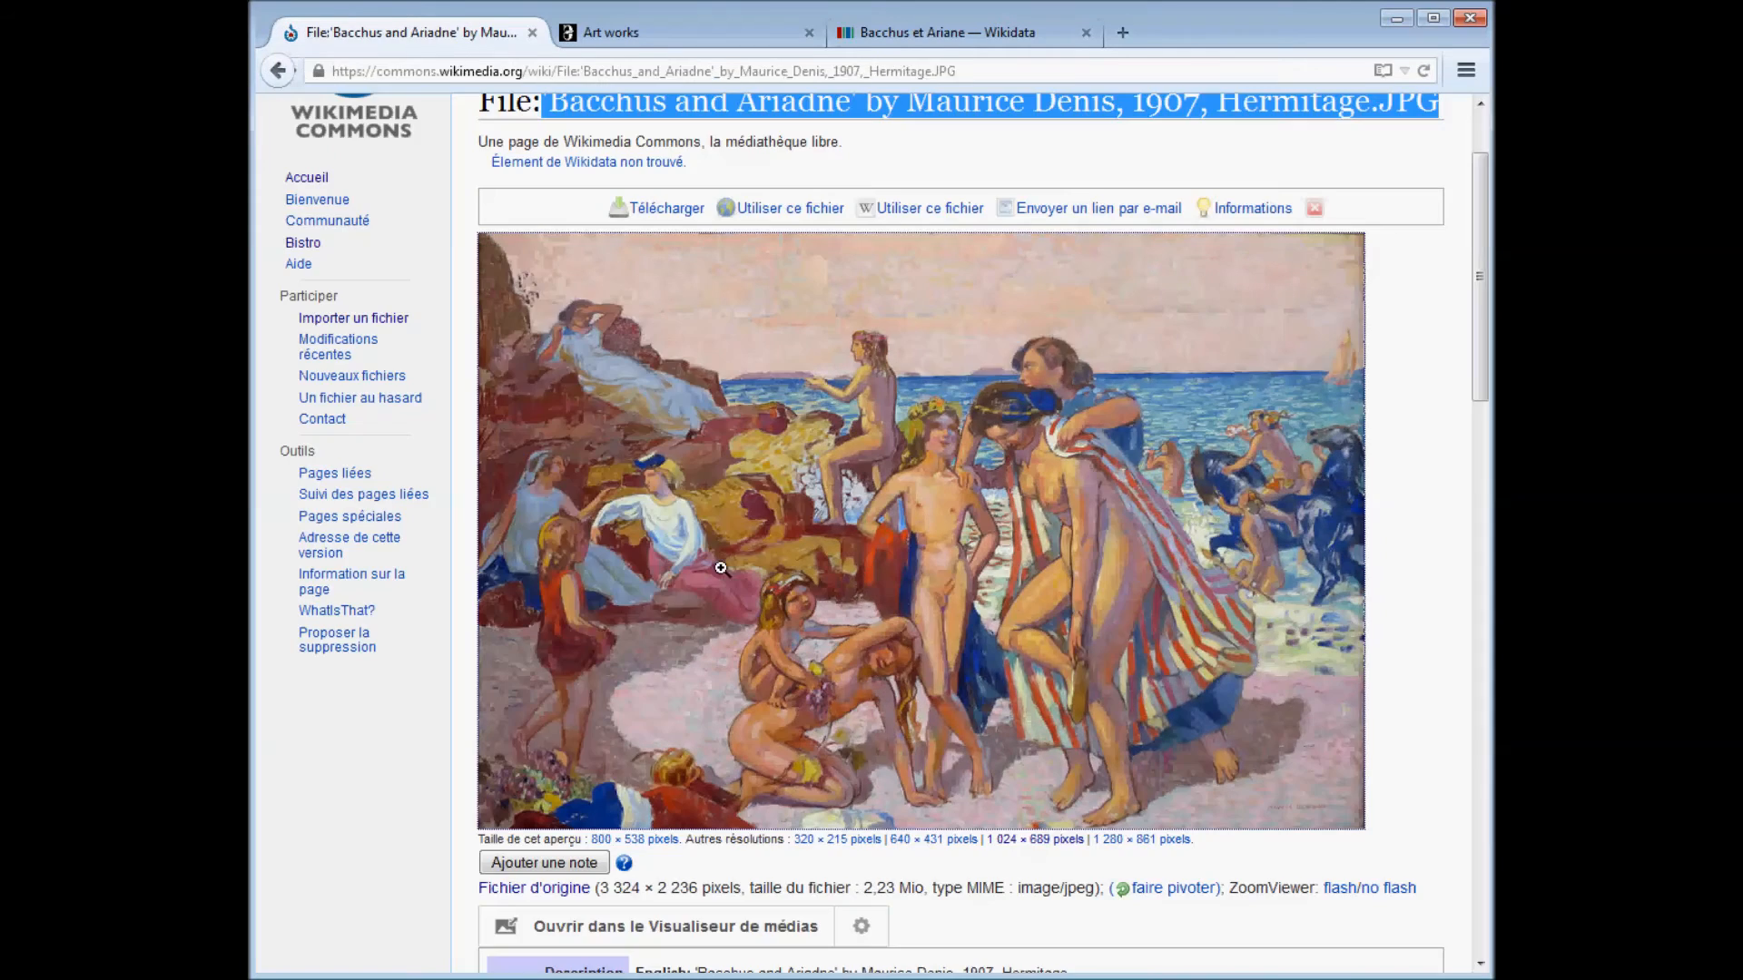
pyautogui.hotkey('ctrl', 'Tab')
pyautogui.hotkey('ctrl', 'Tab')
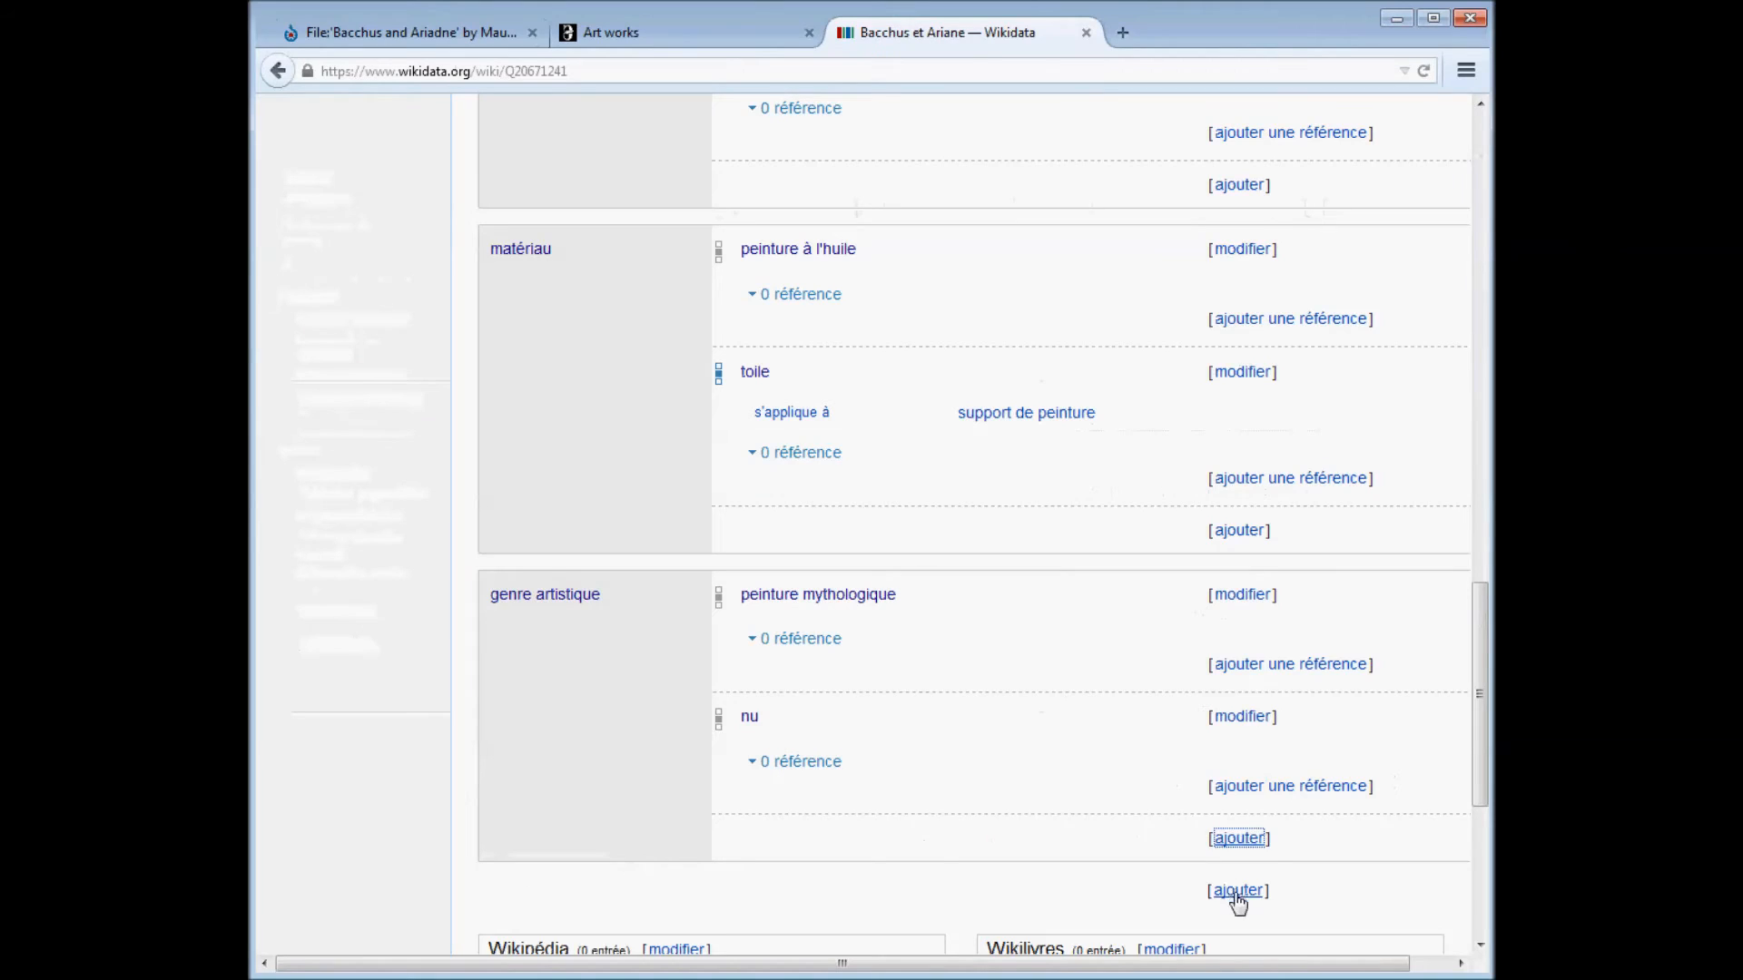
# Add and save an "inscription" statement with the text "MAURICE DENIS 1907" and the language "fr".
pyautogui.click(1240, 892)
pyautogui.scroll(-3, 563, 844)
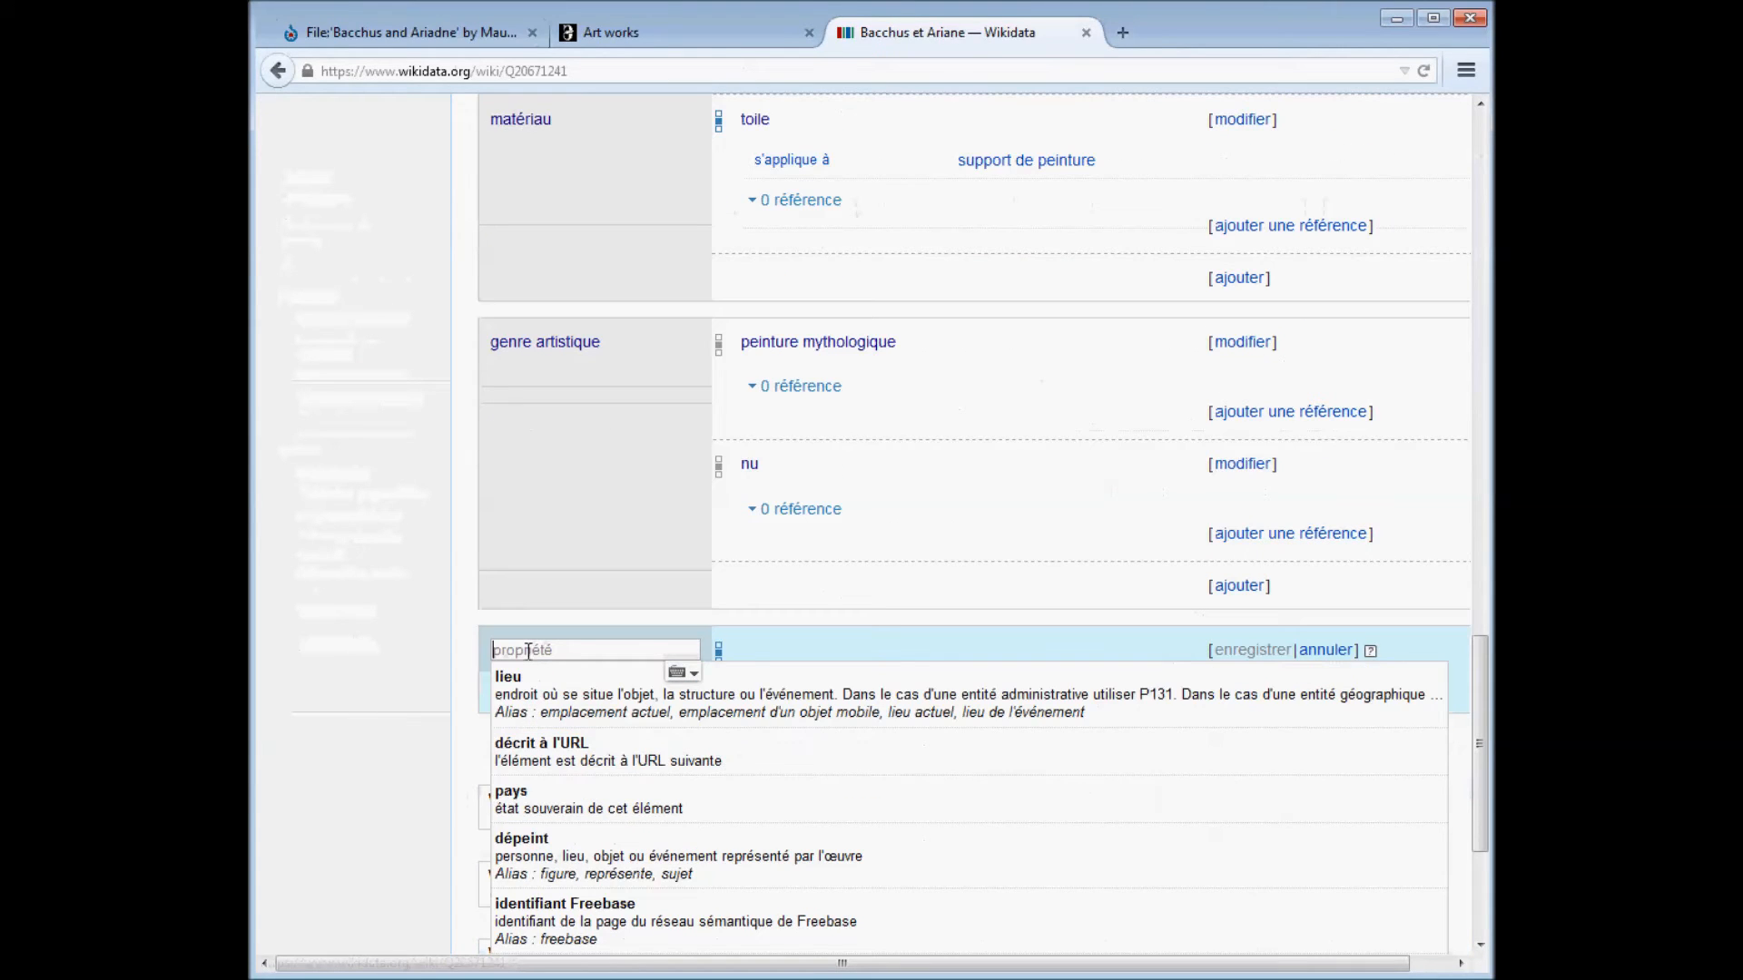
pyautogui.write('inscription')
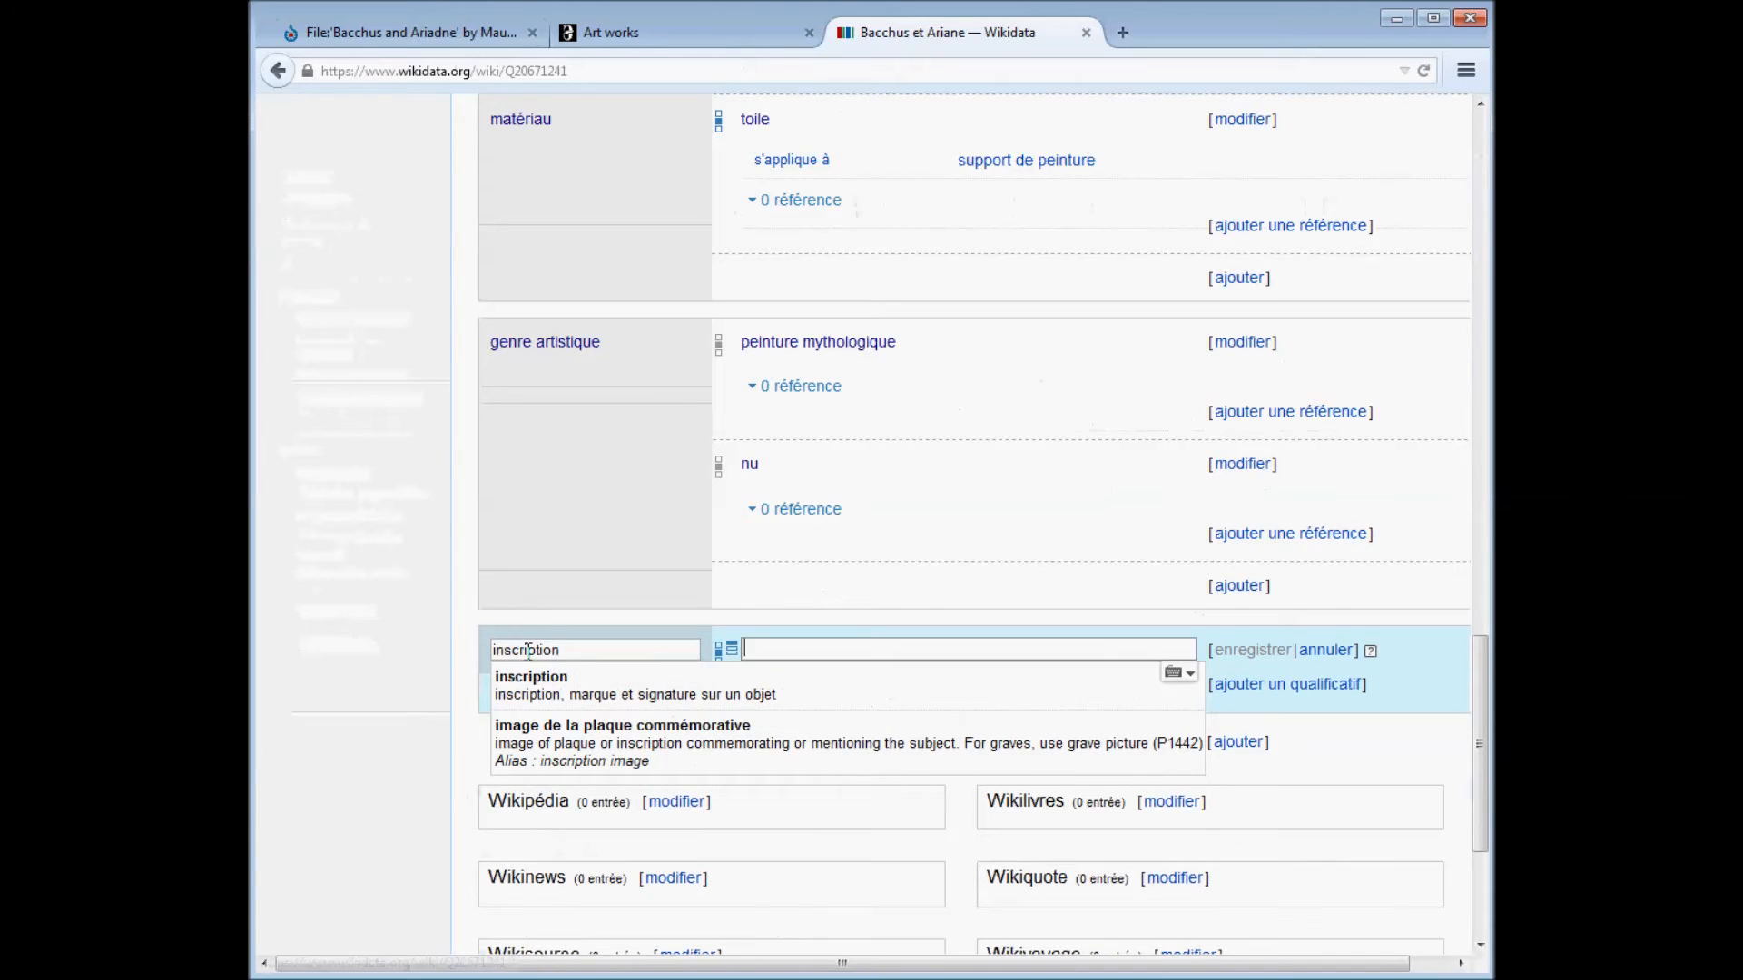
pyautogui.click(541, 679)
pyautogui.click(781, 648)
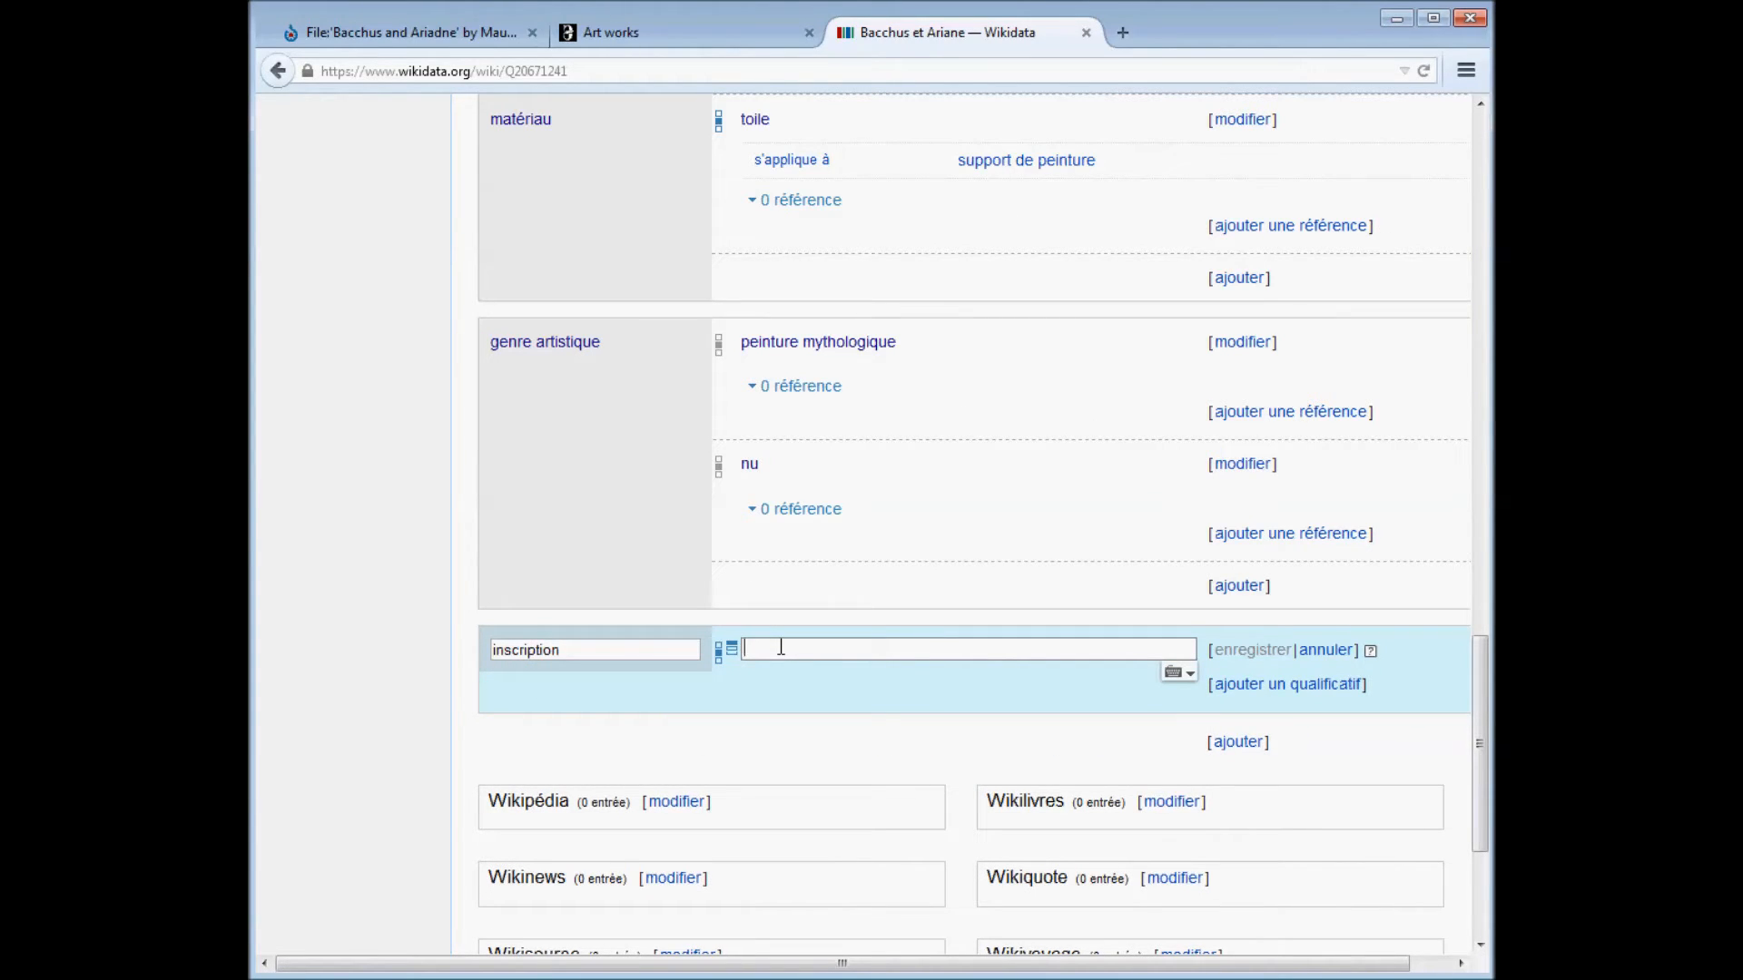
pyautogui.write('MAURIC')
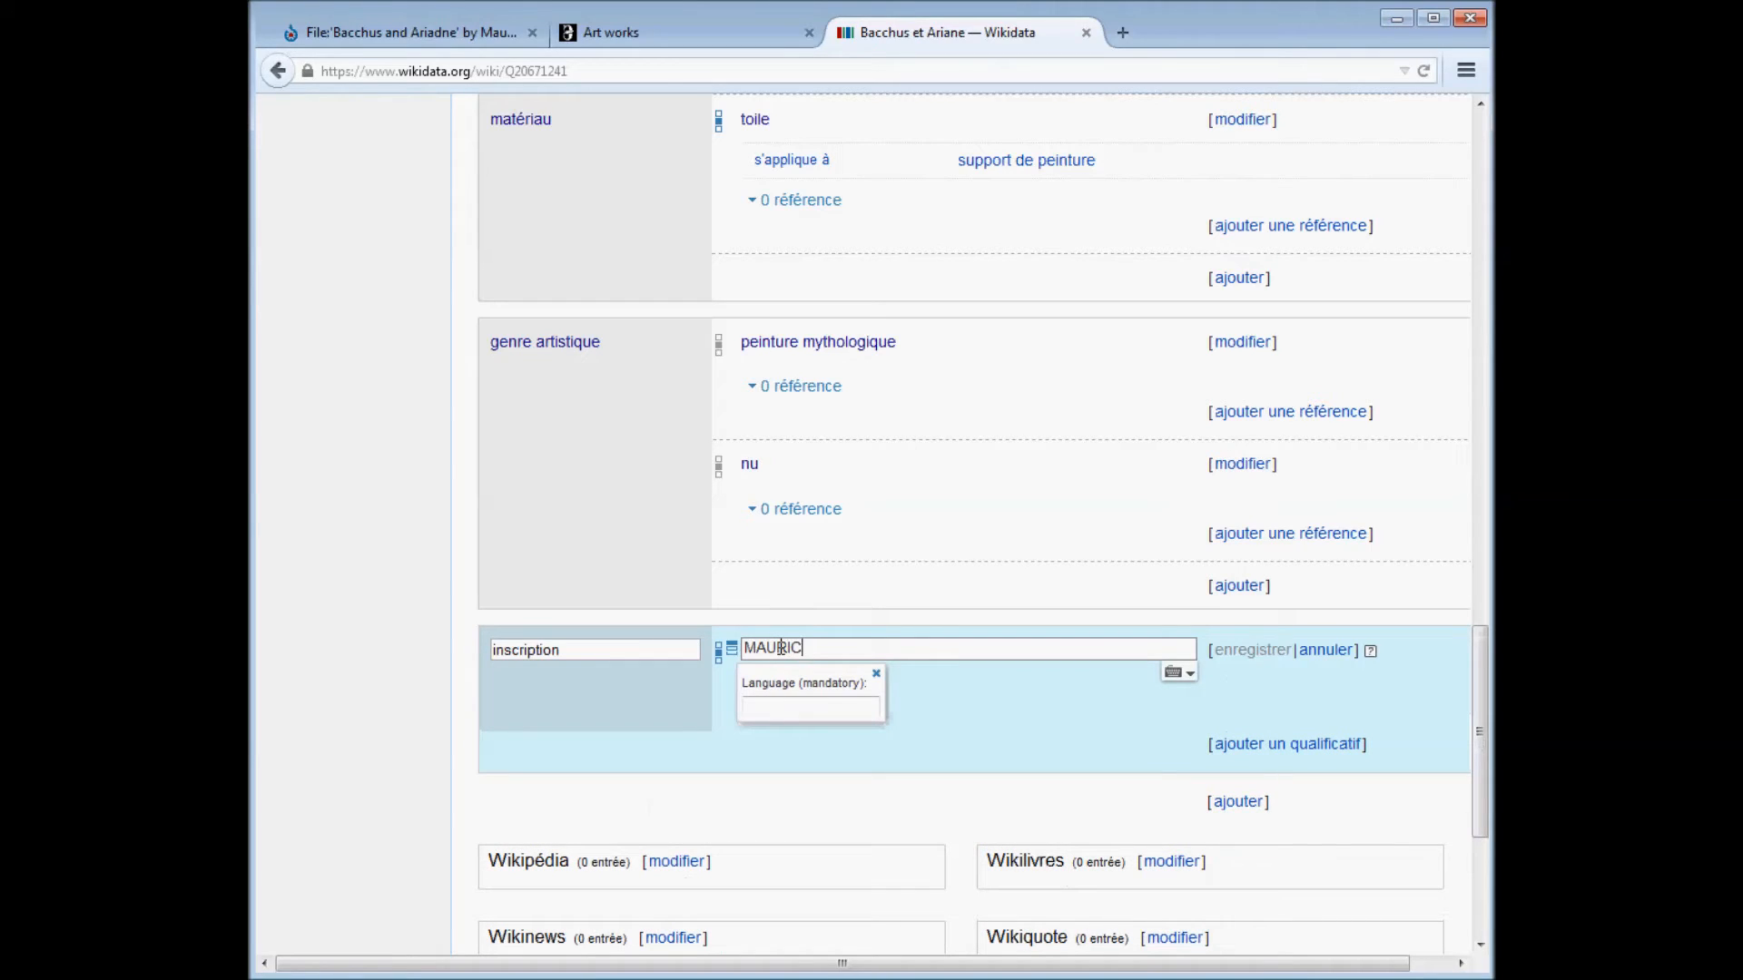
pyautogui.write('E DENIS')
pyautogui.click(797, 705)
pyautogui.write('fr')
pyautogui.click(905, 650)
pyautogui.write('1907')
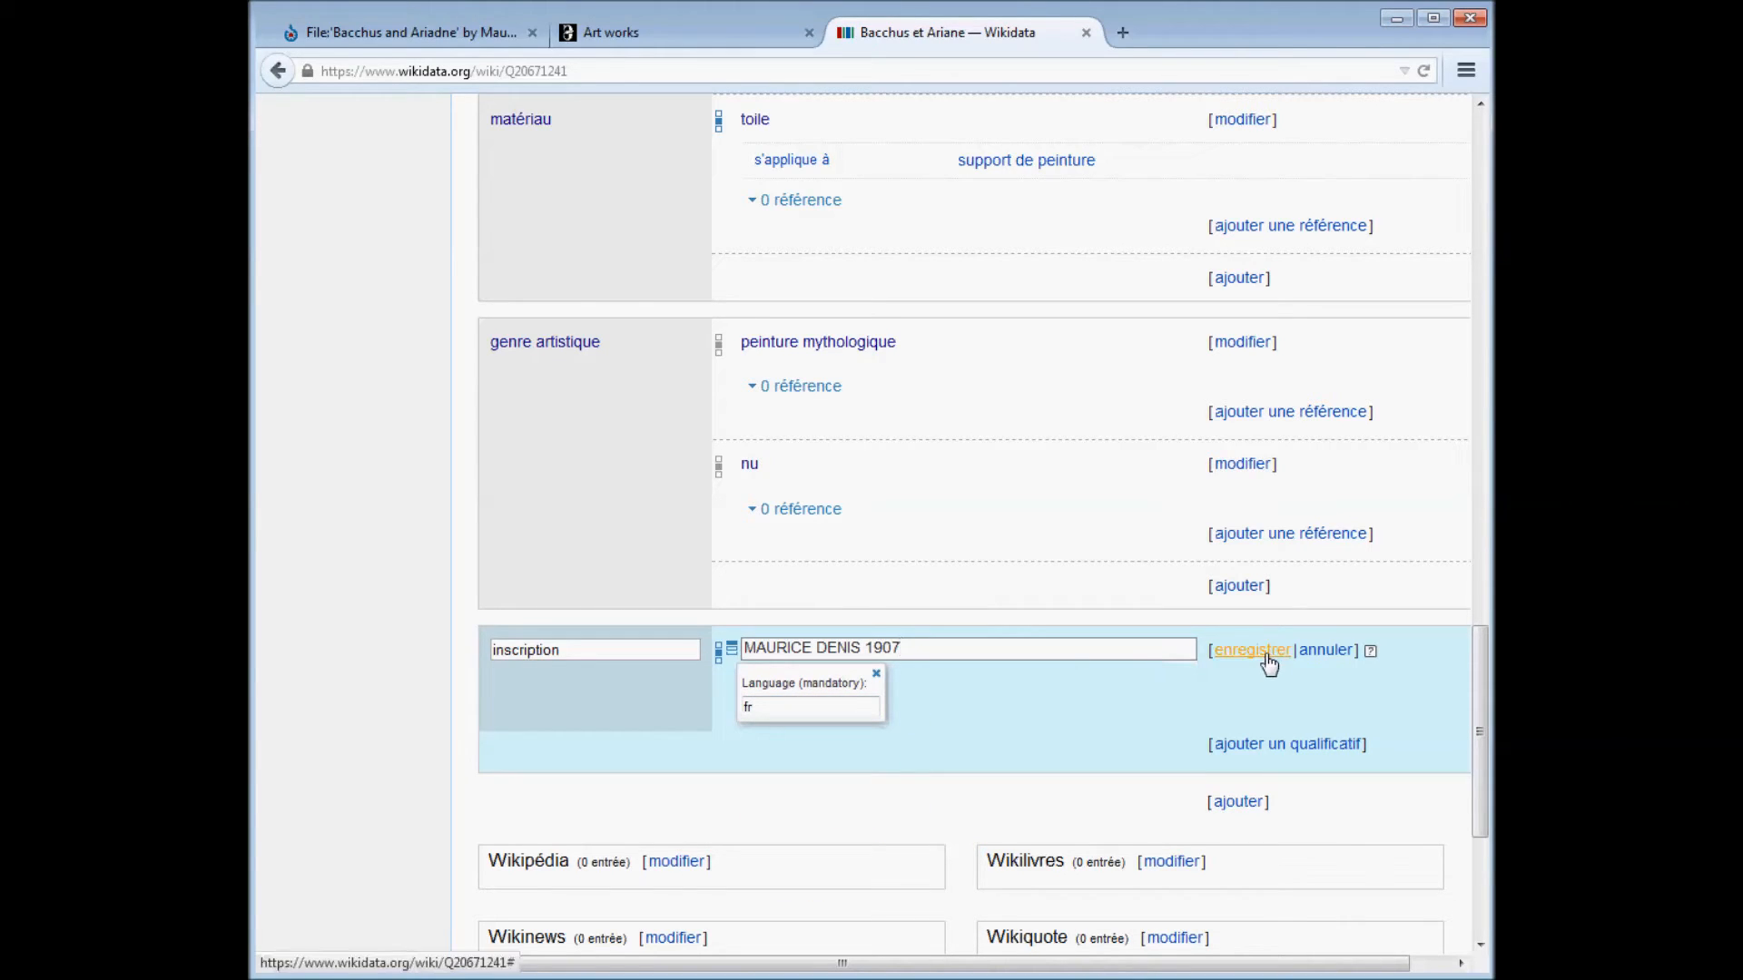
pyautogui.click(1264, 652)
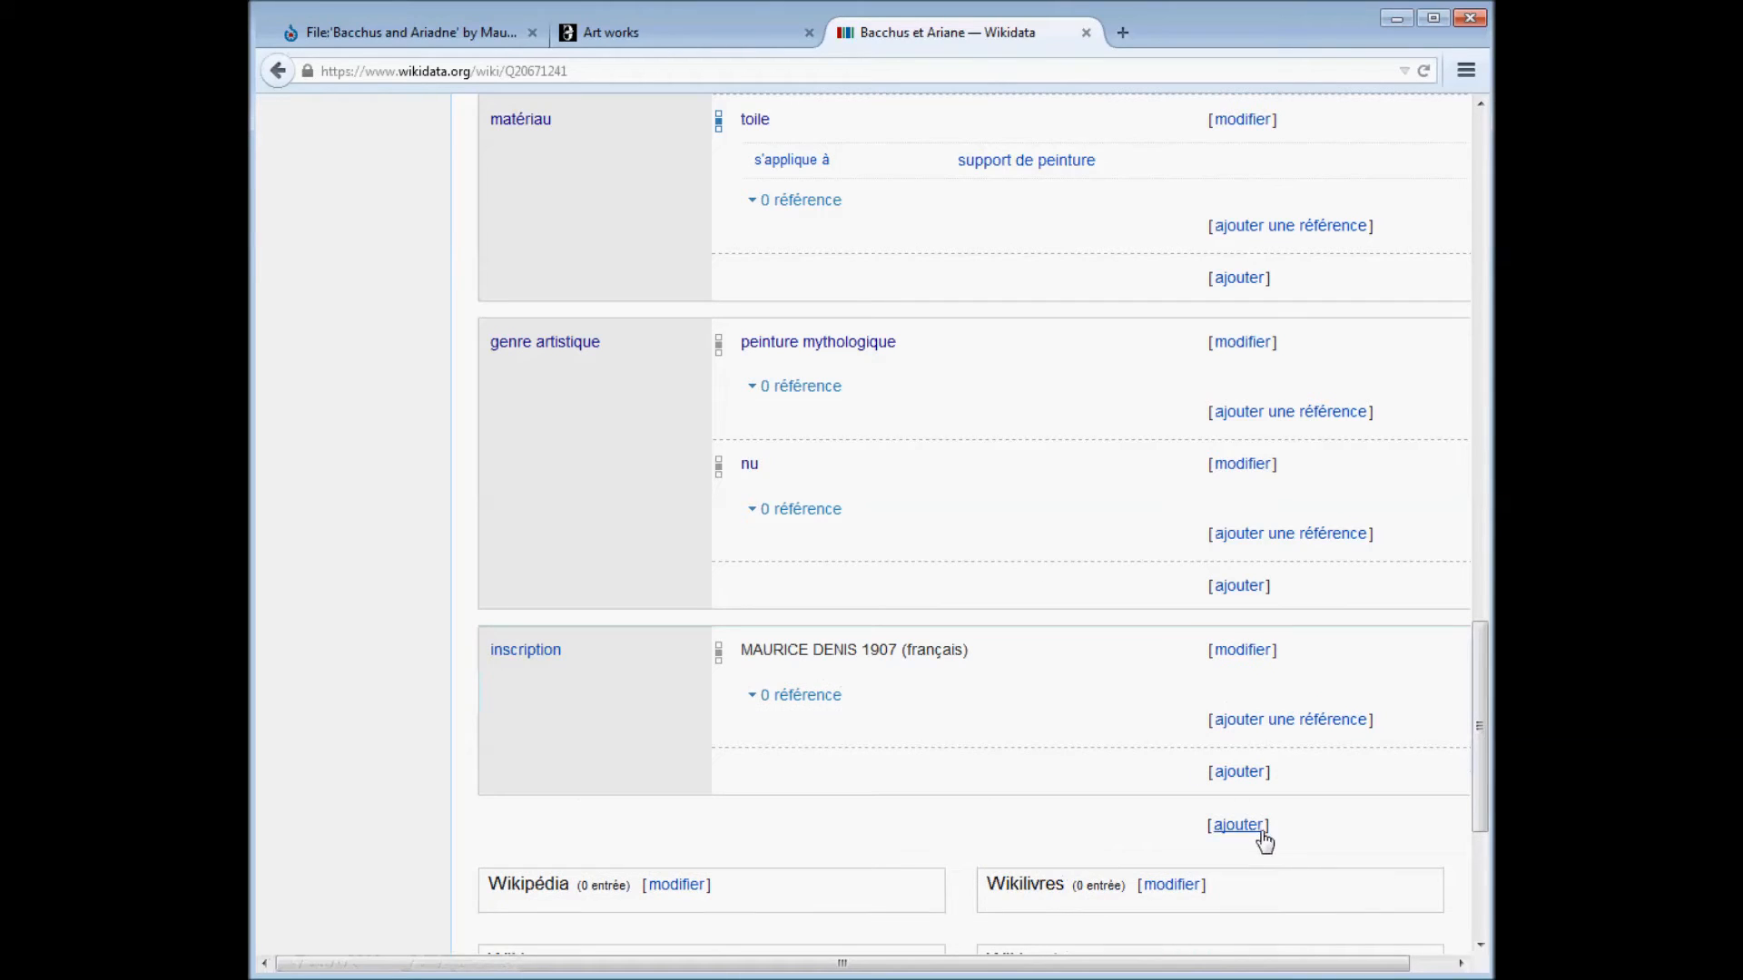
# Add and save a "lieu" statement with the value "musée de l'Ermitage".
pyautogui.click(1239, 825)
pyautogui.scroll(-3, 824, 794)
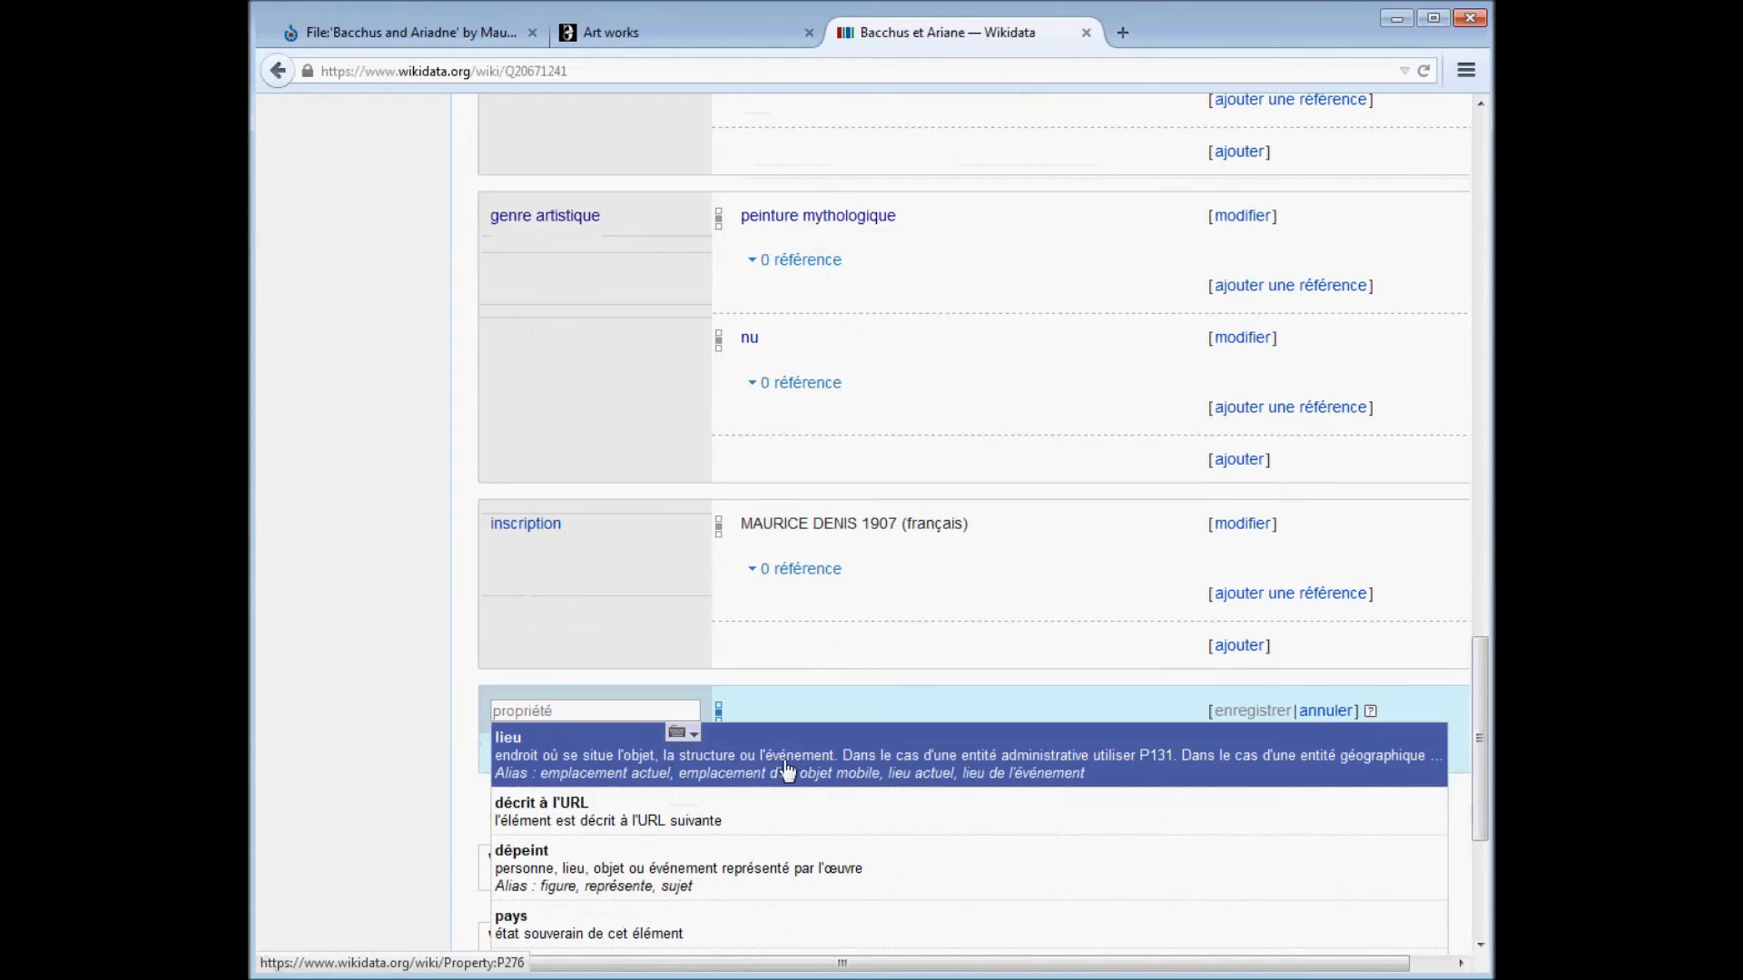
pyautogui.click(787, 772)
pyautogui.write('musée de')
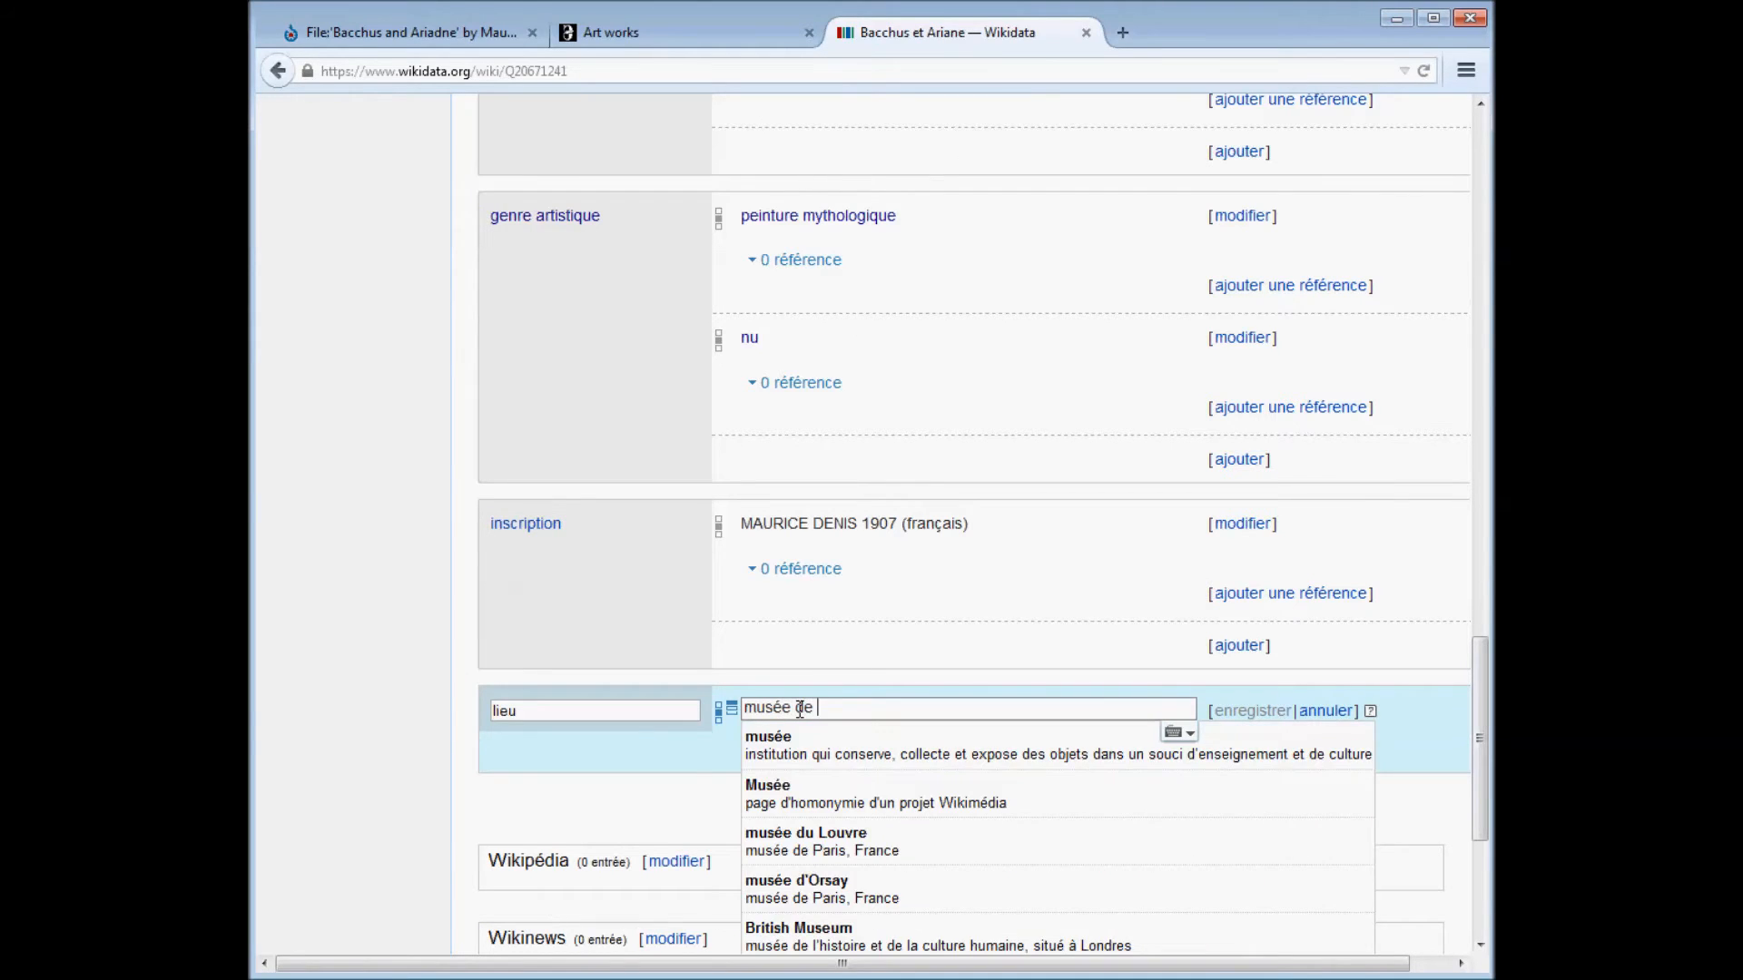
pyautogui.write(" l'")
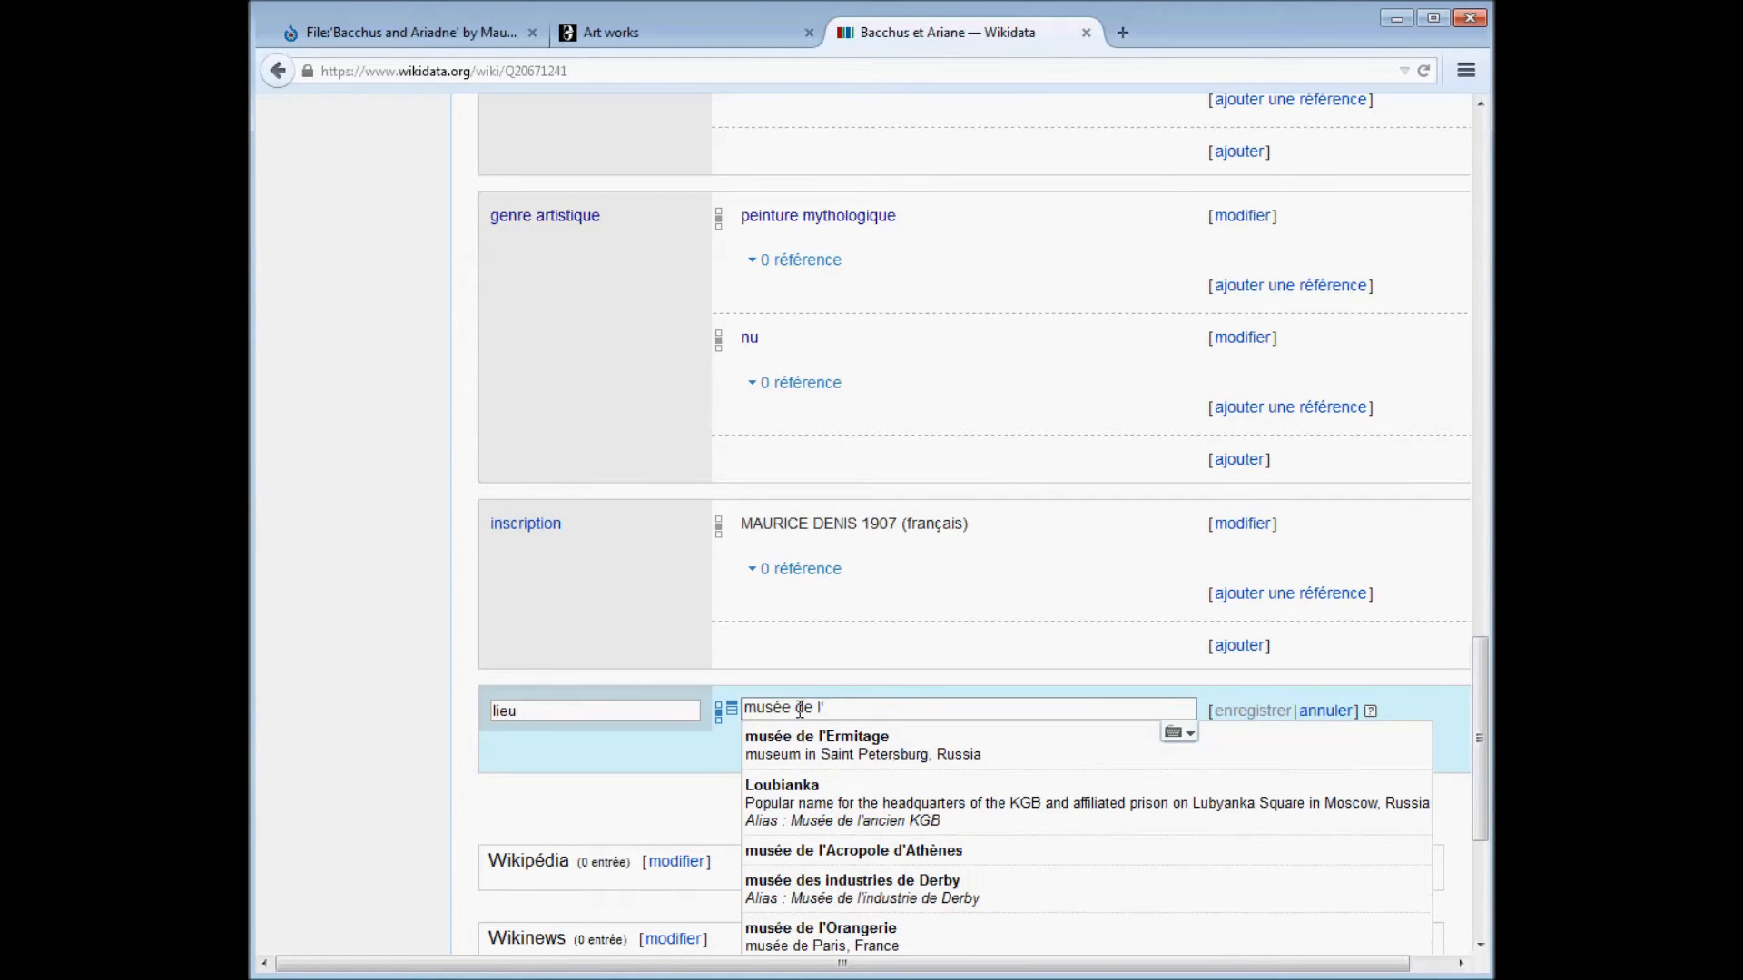
pyautogui.click(817, 746)
pyautogui.click(1243, 713)
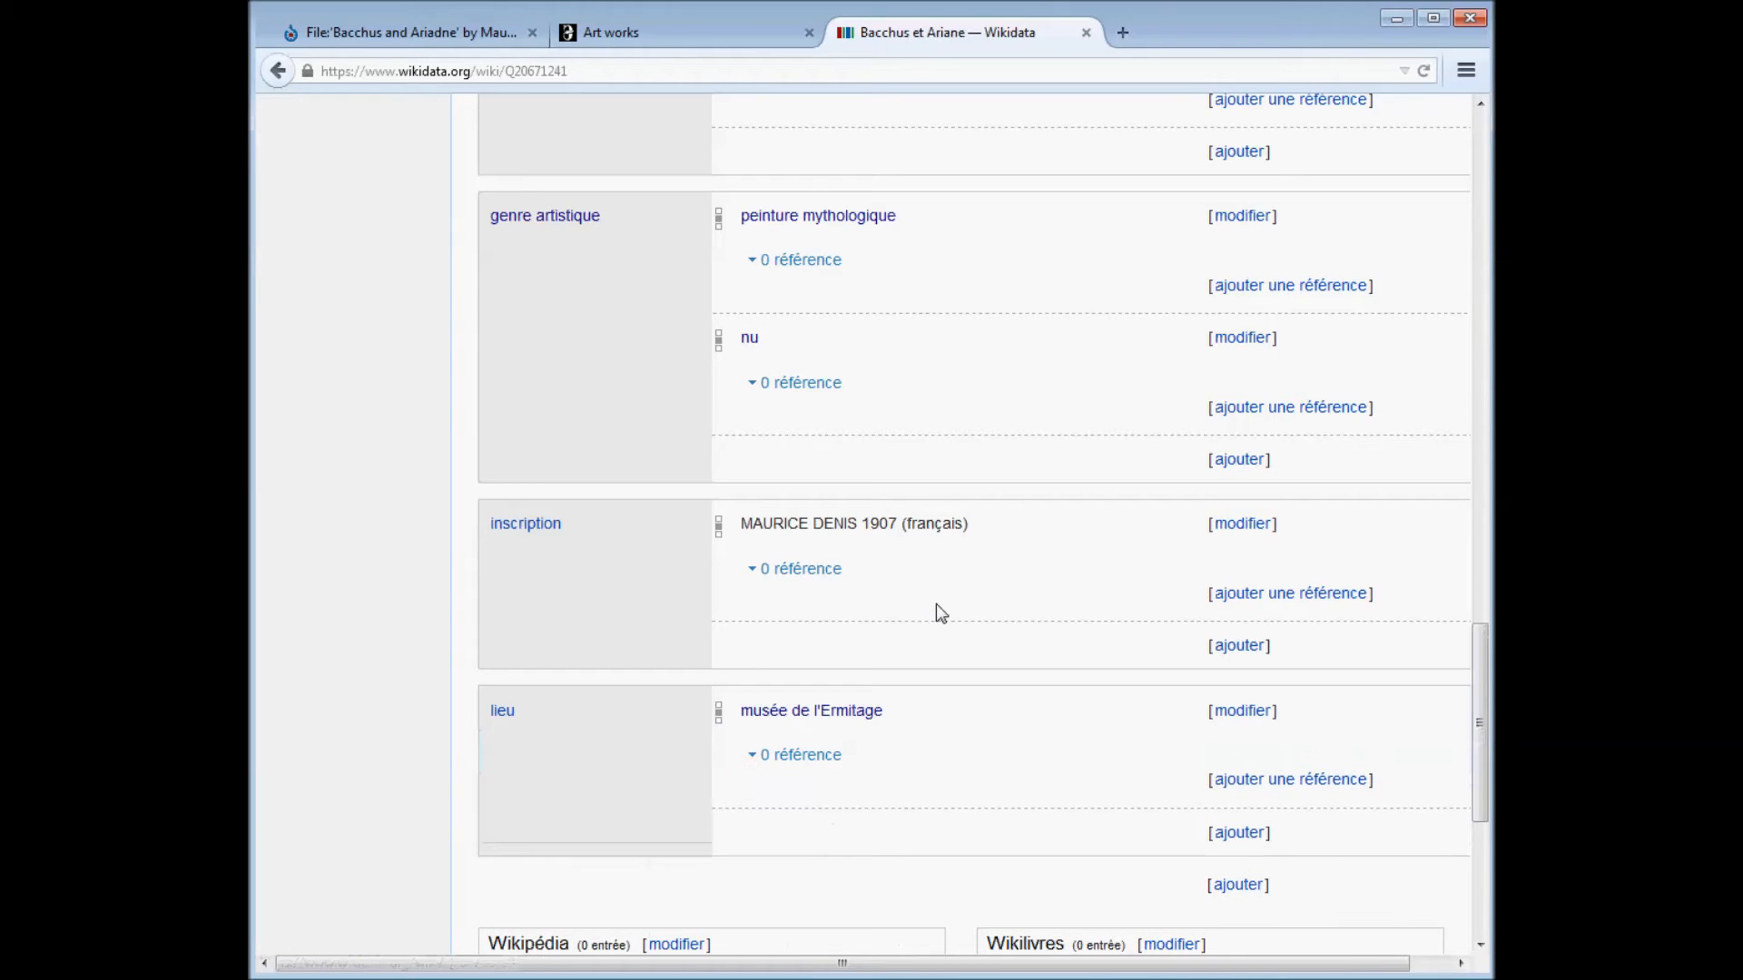
# Add and save a "décrit à l'URL" statement on the Wikidata item, using the web address of the painting's Hermitage Museum page.
pyautogui.hotkey('ctrl', 'shift', 'Tab')
pyautogui.hotkey('ctrl', 'shift', 'Tab')
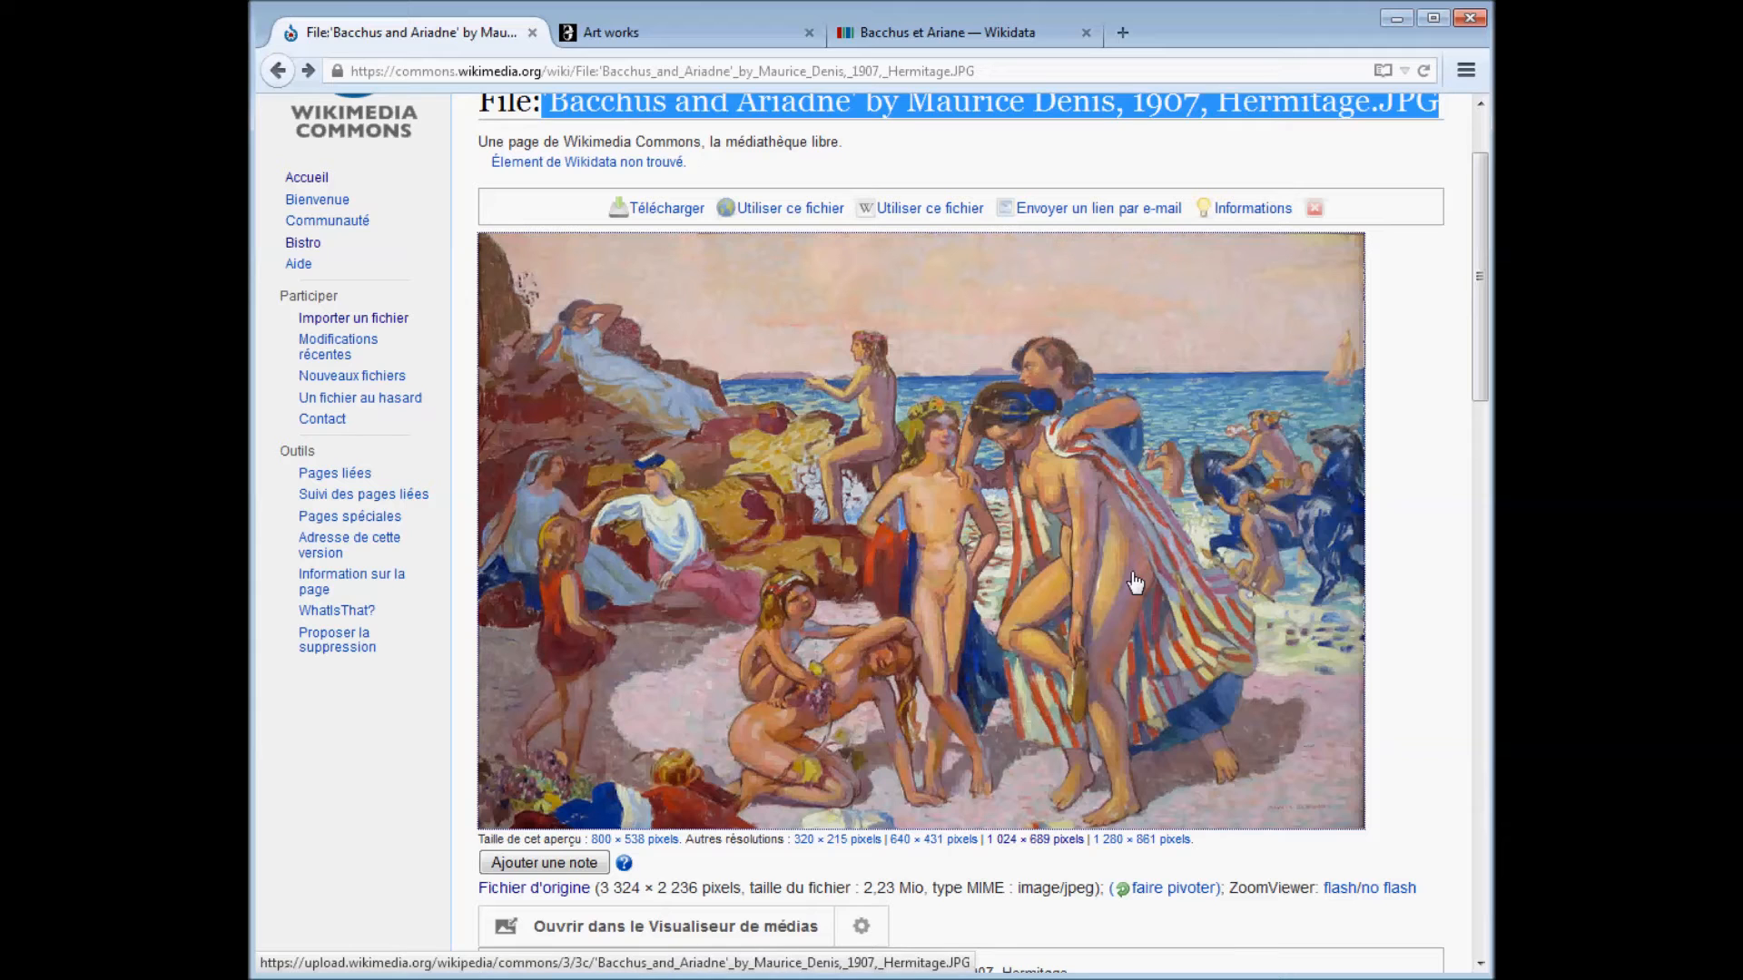
pyautogui.hotkey('ctrl', 'Tab')
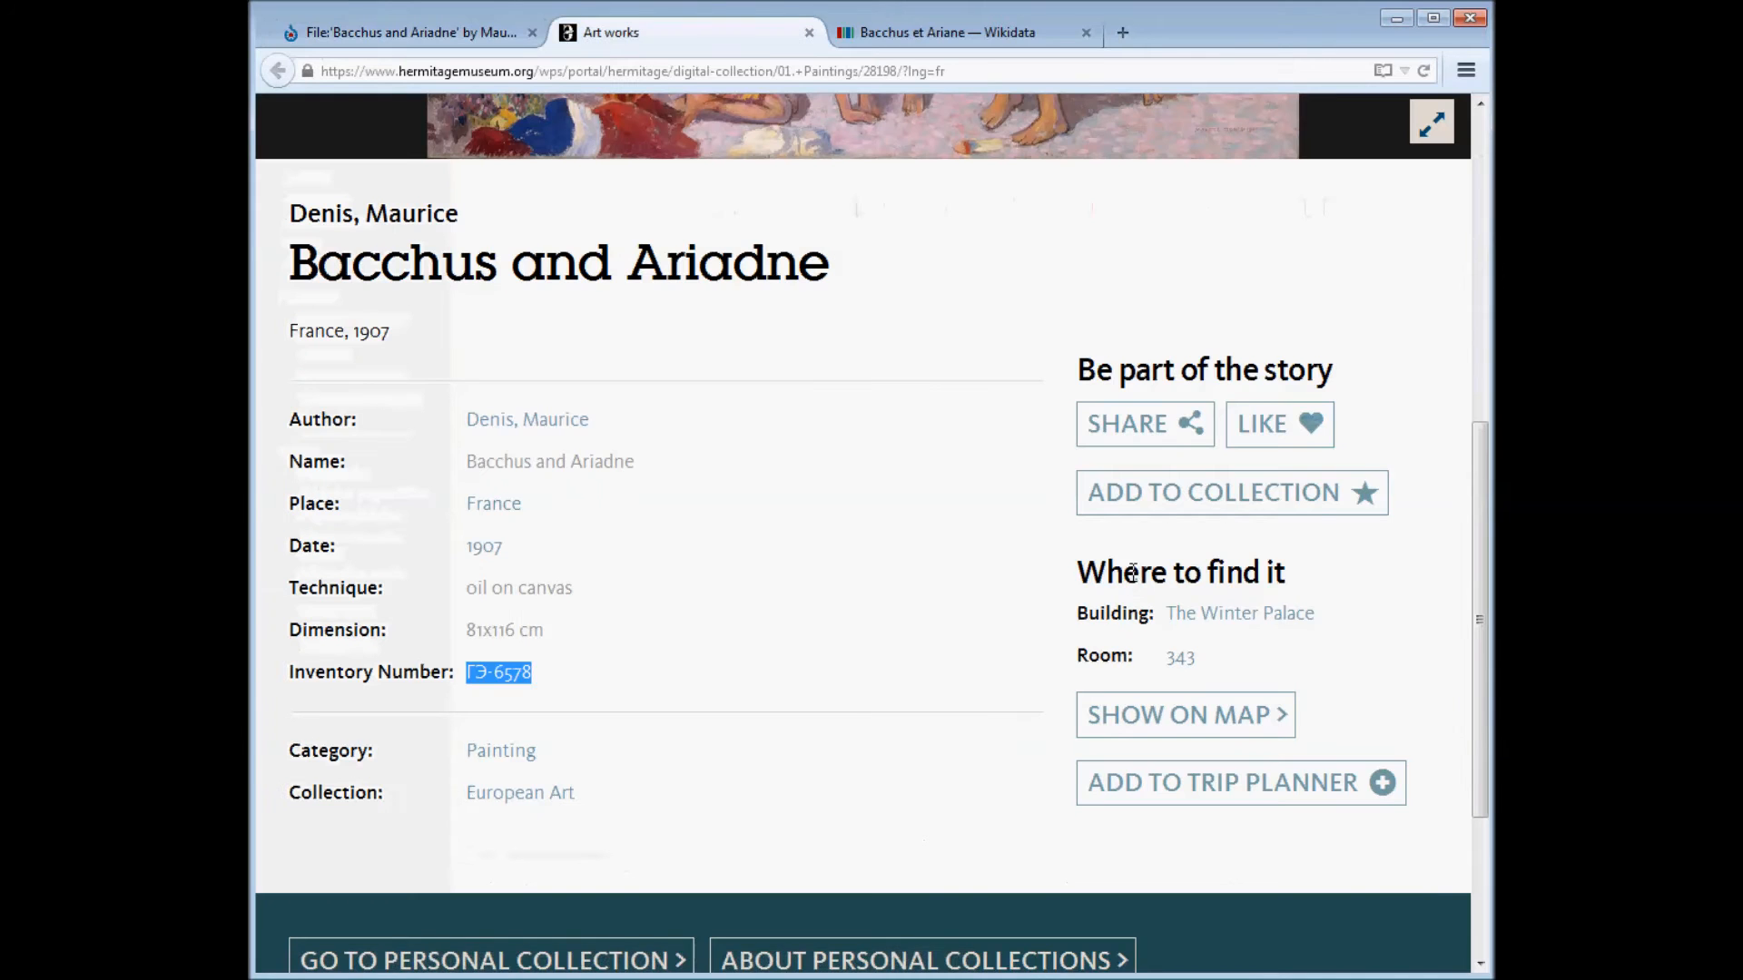
pyautogui.hotkey('ctrl', 'Tab')
pyautogui.click(1261, 889)
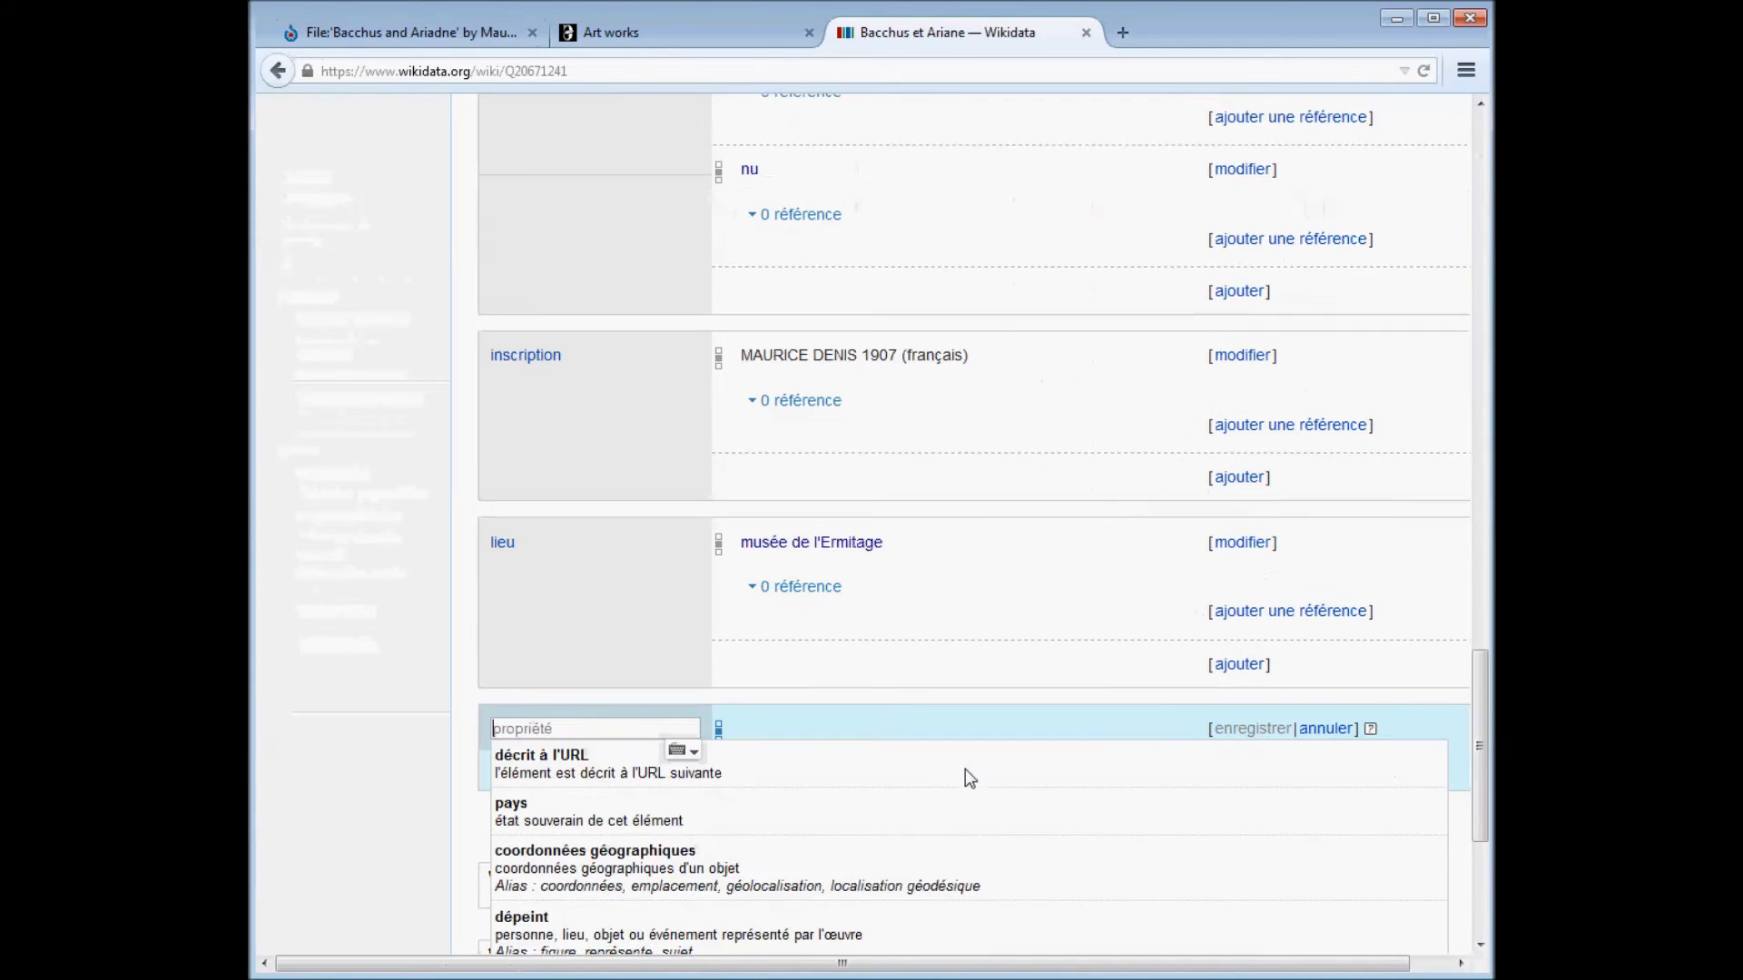
pyautogui.write('dé')
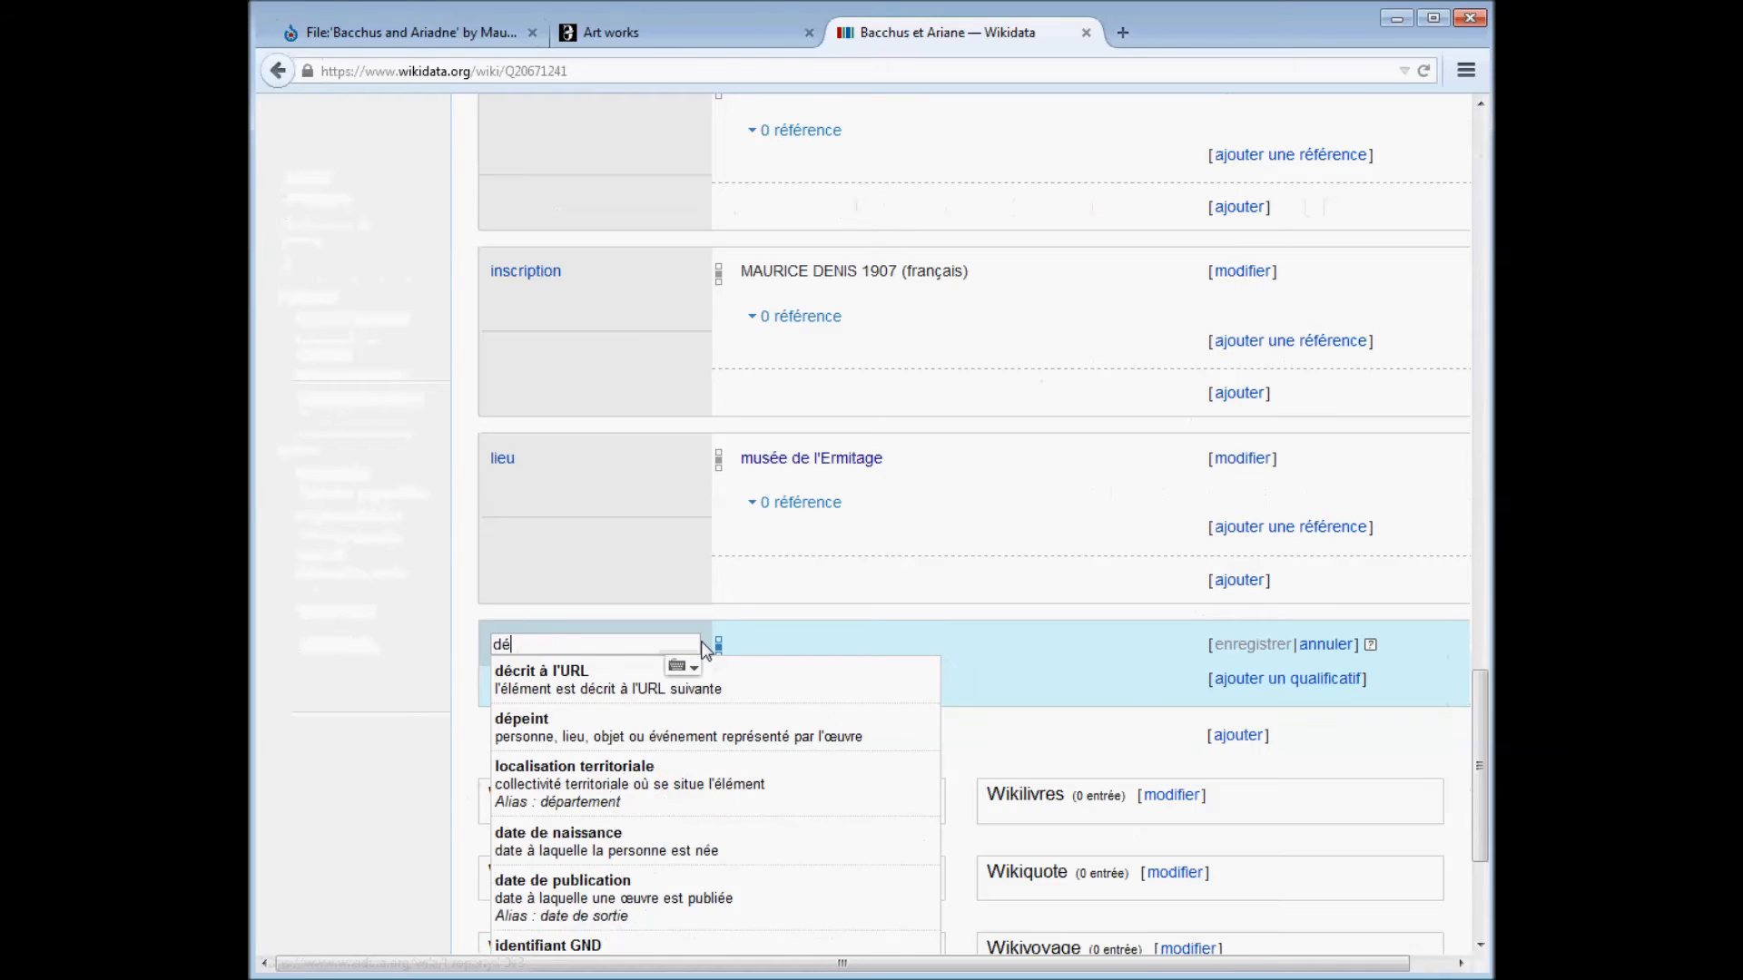
pyautogui.click(622, 679)
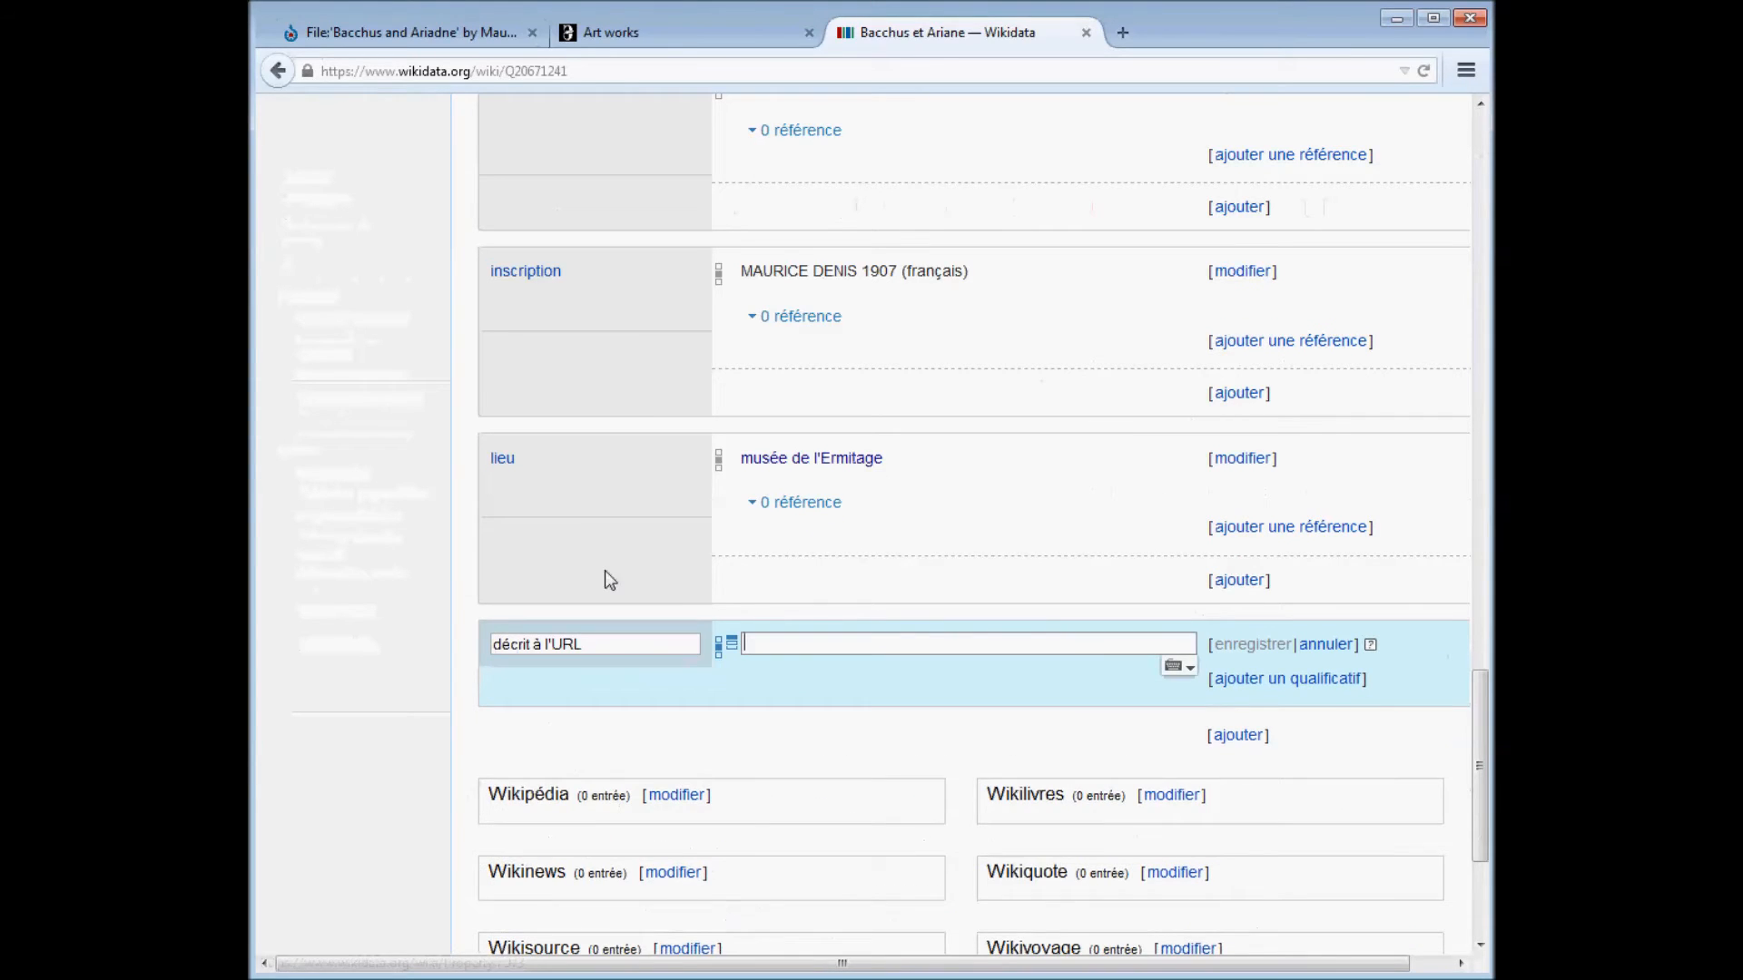
pyautogui.hotkey('ctrl', 'shift', 'Tab')
pyautogui.click(565, 73)
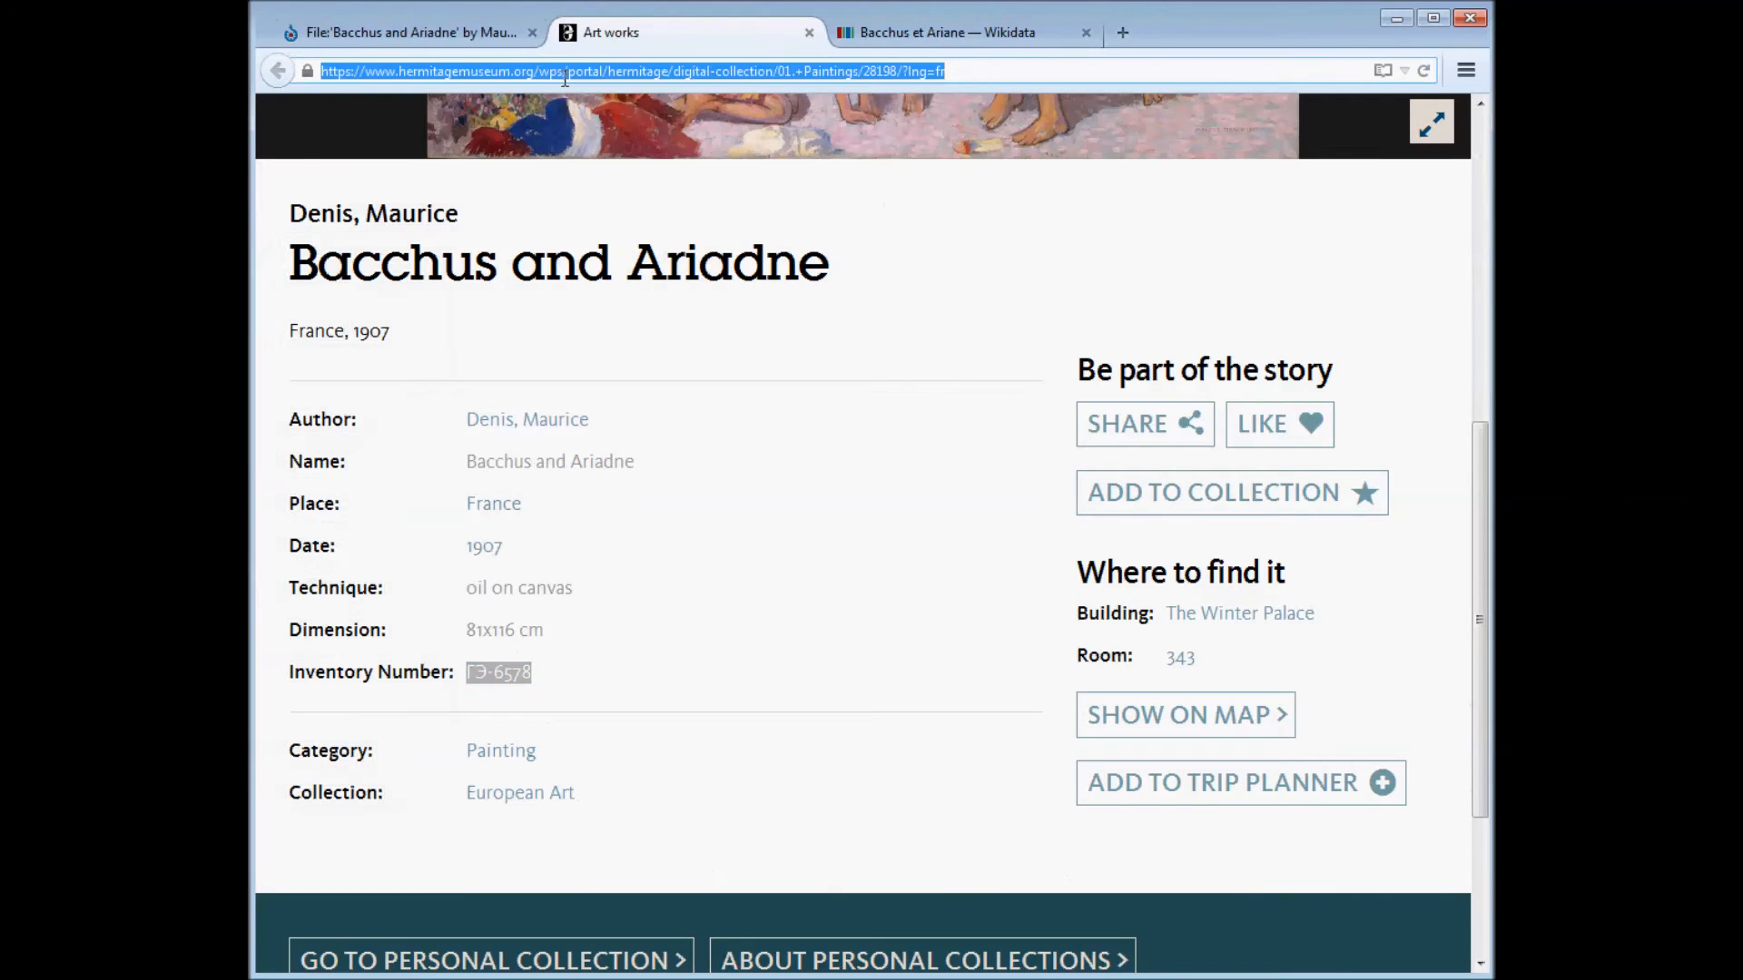
pyautogui.click(931, 37)
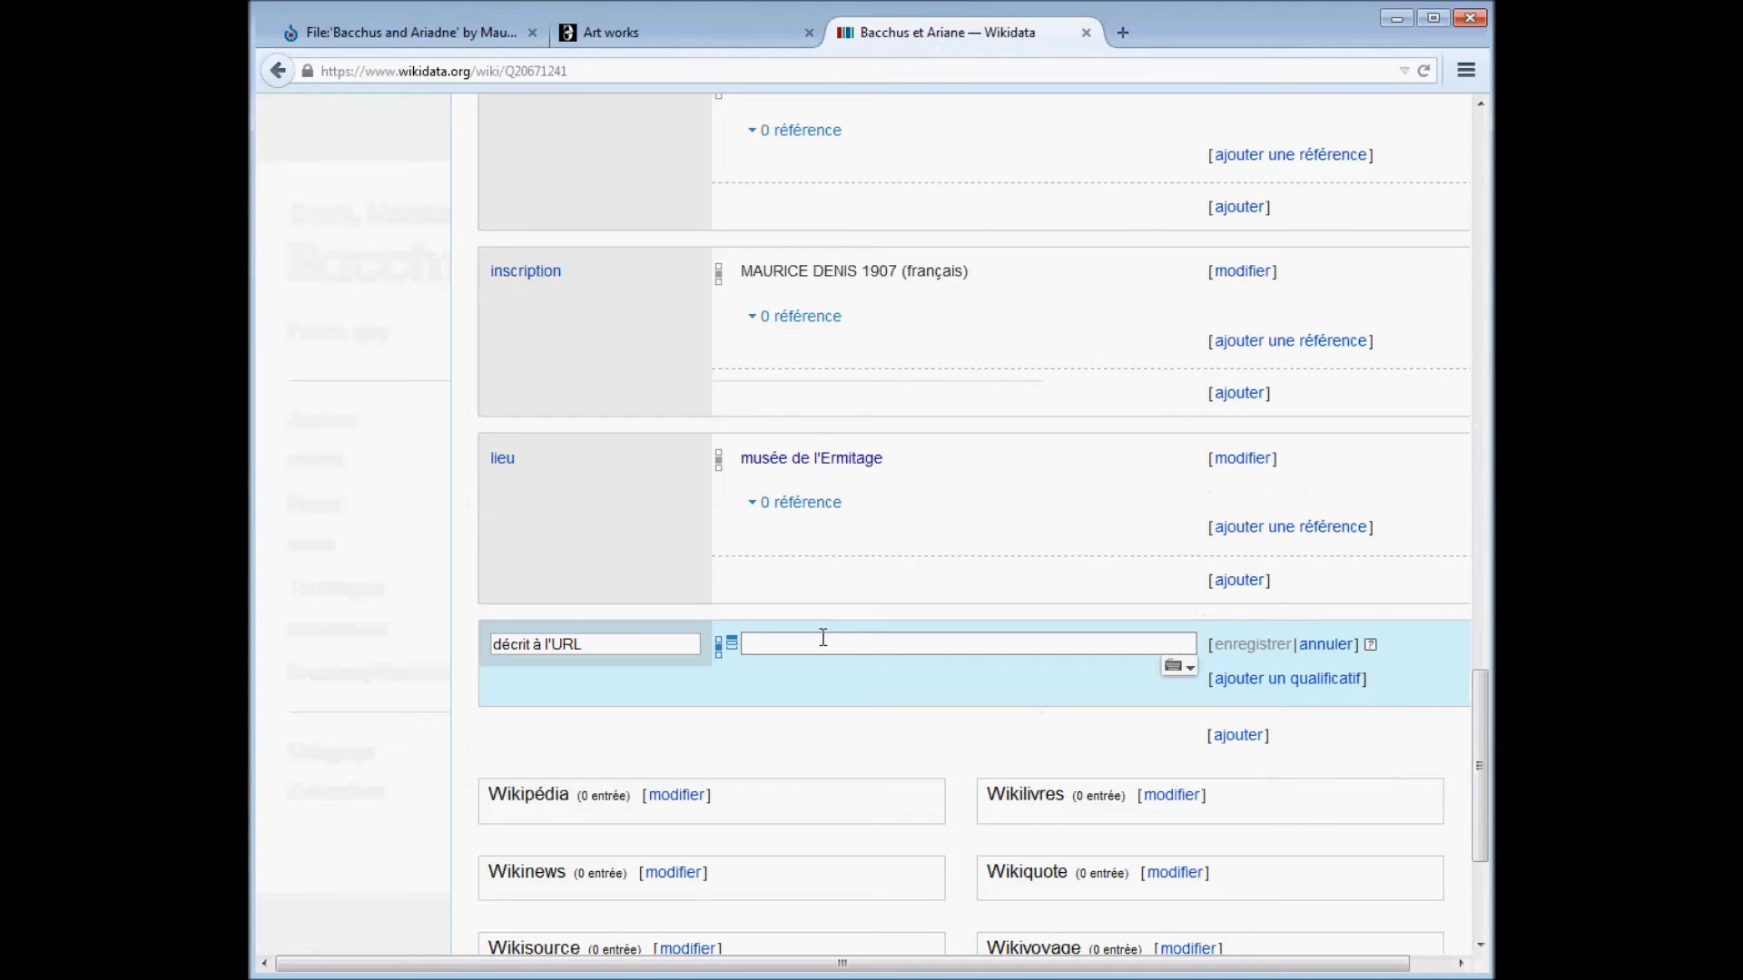
pyautogui.write('https://www.hermitagemuseum.org/wps/portal/hermitage/digital-collection/01.+Paintings/28186/?lng=fr')
pyautogui.click(1237, 646)
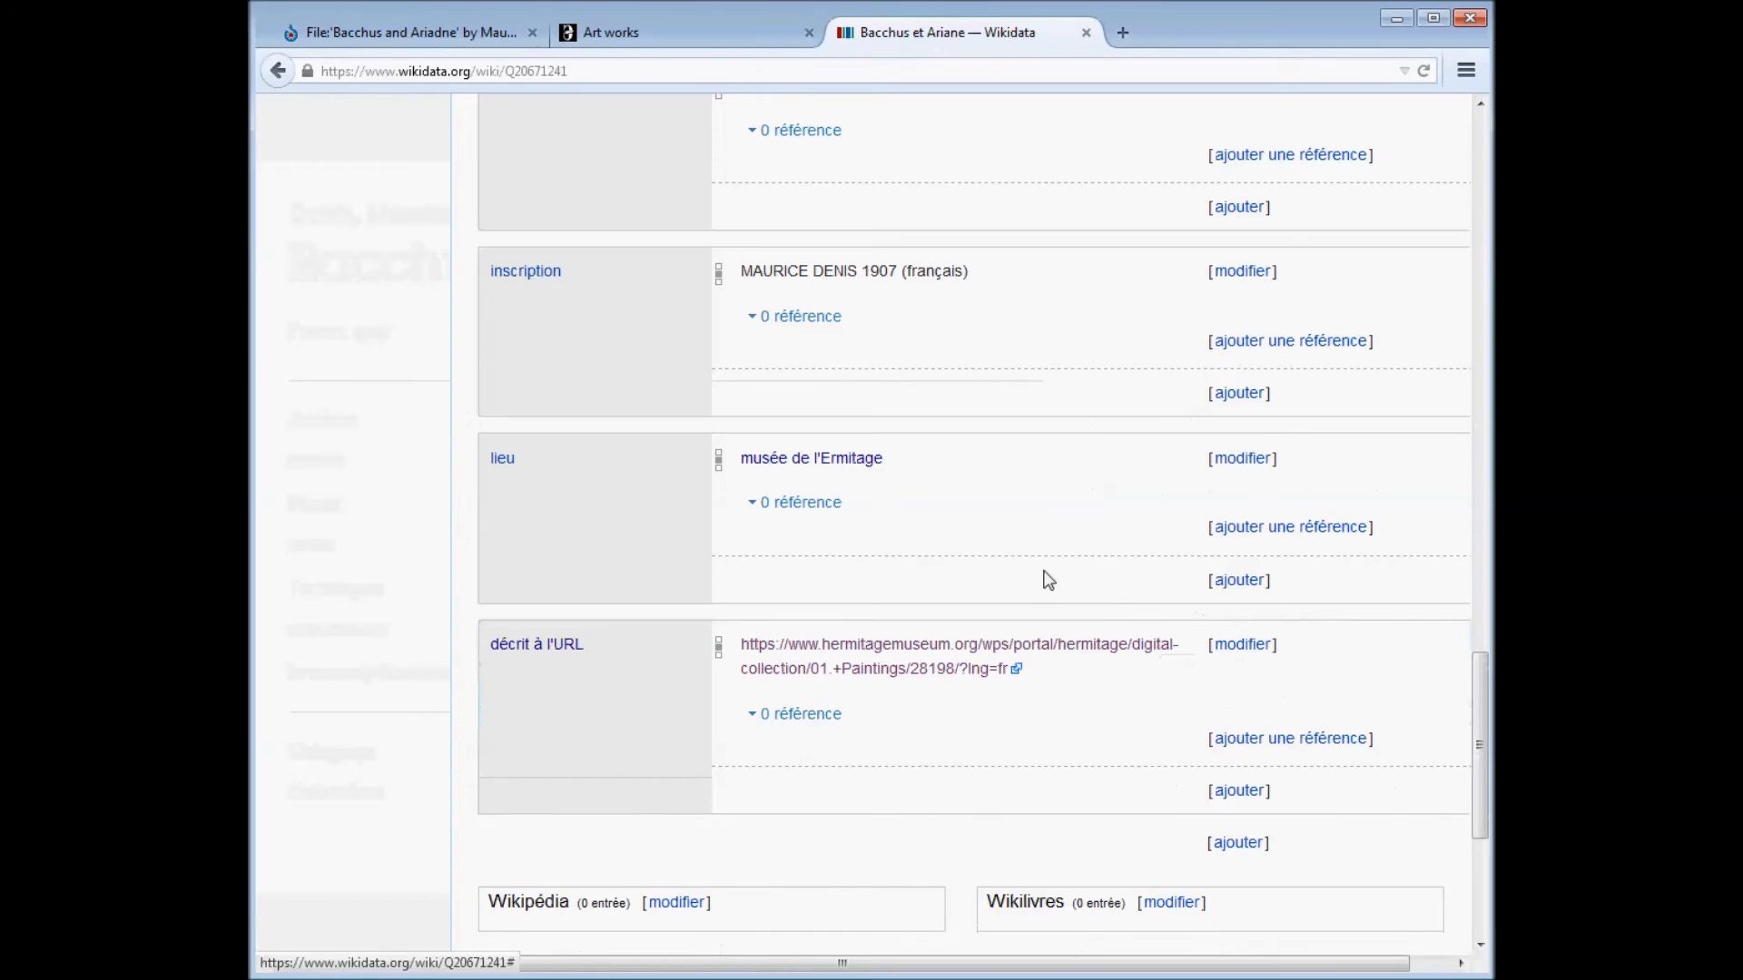
# Add and save a "dépeint" statement with the value "Ariane", the character from Greek mythology.
pyautogui.scroll(-2, 1042, 575)
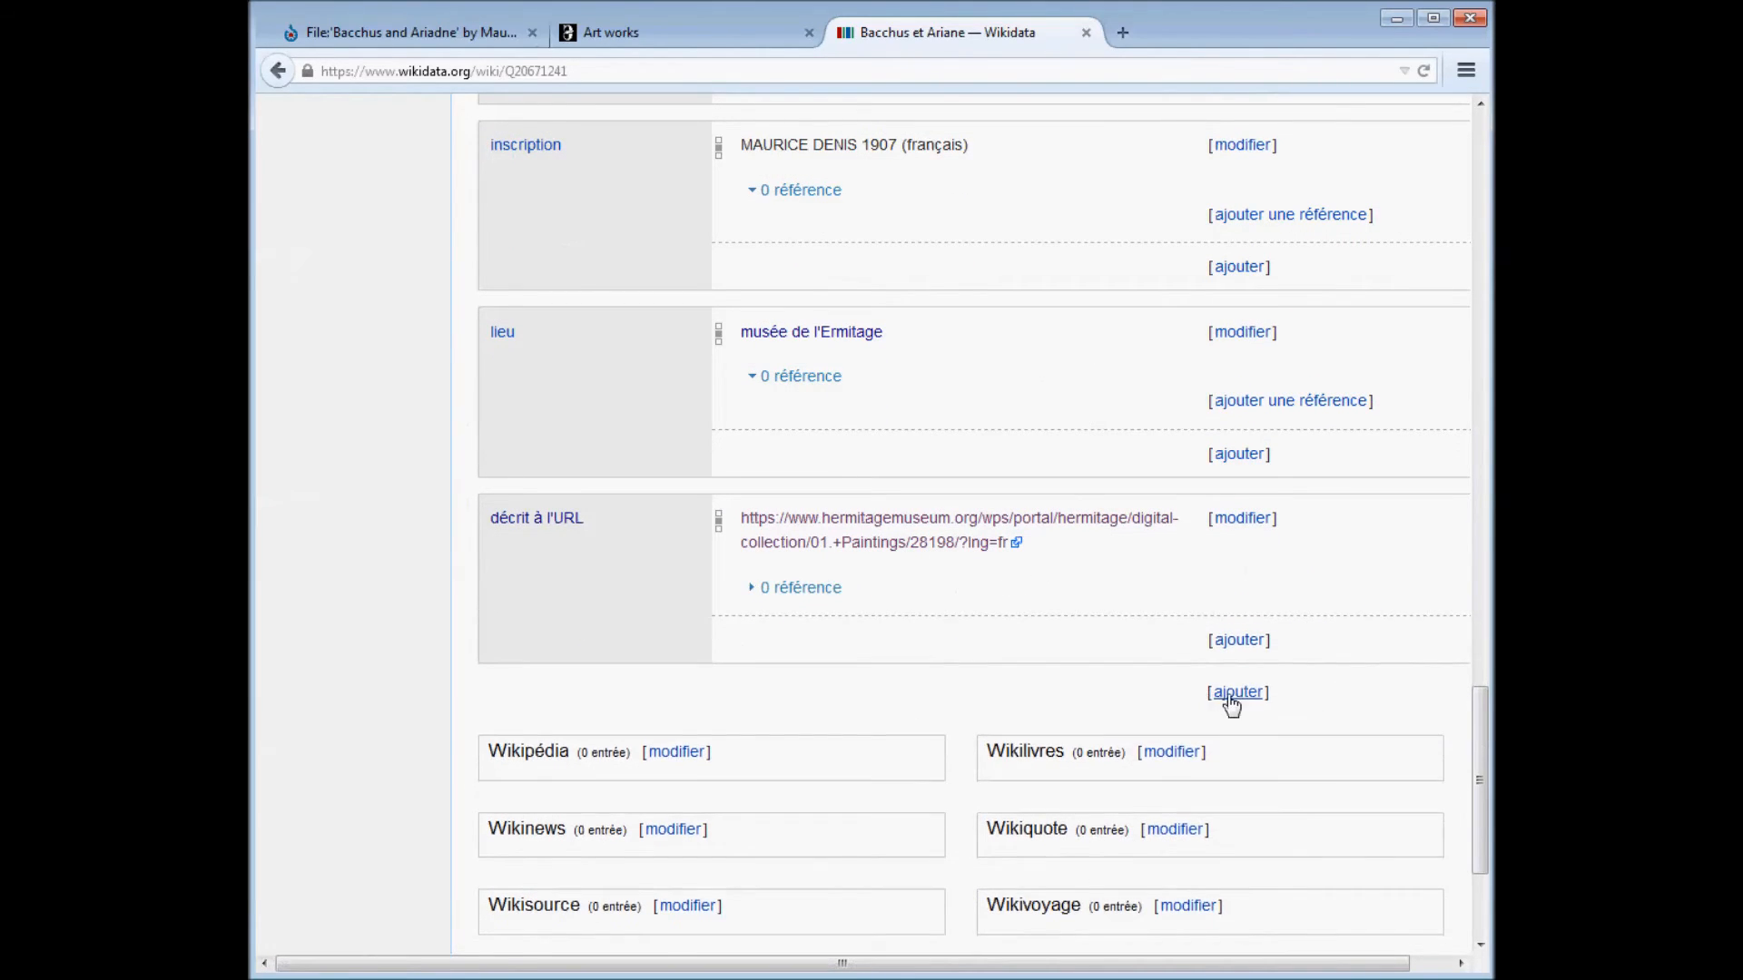
pyautogui.click(1236, 691)
pyautogui.write('dépeint')
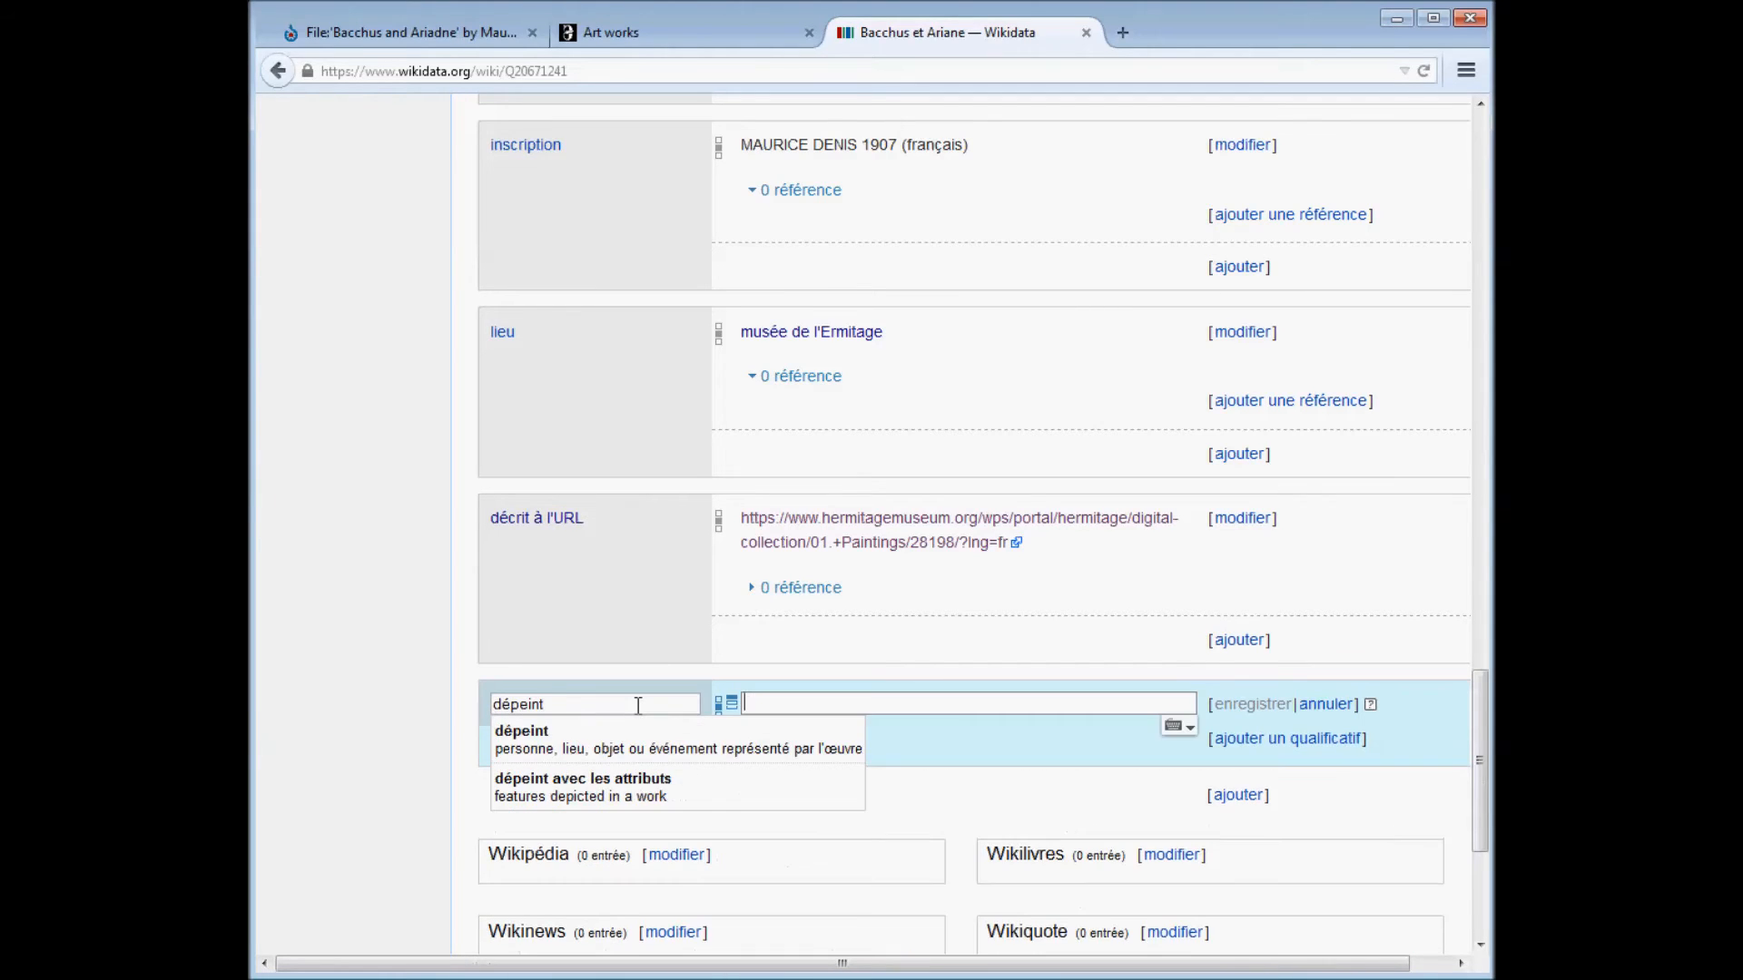
pyautogui.click(583, 735)
pyautogui.write('Ariane')
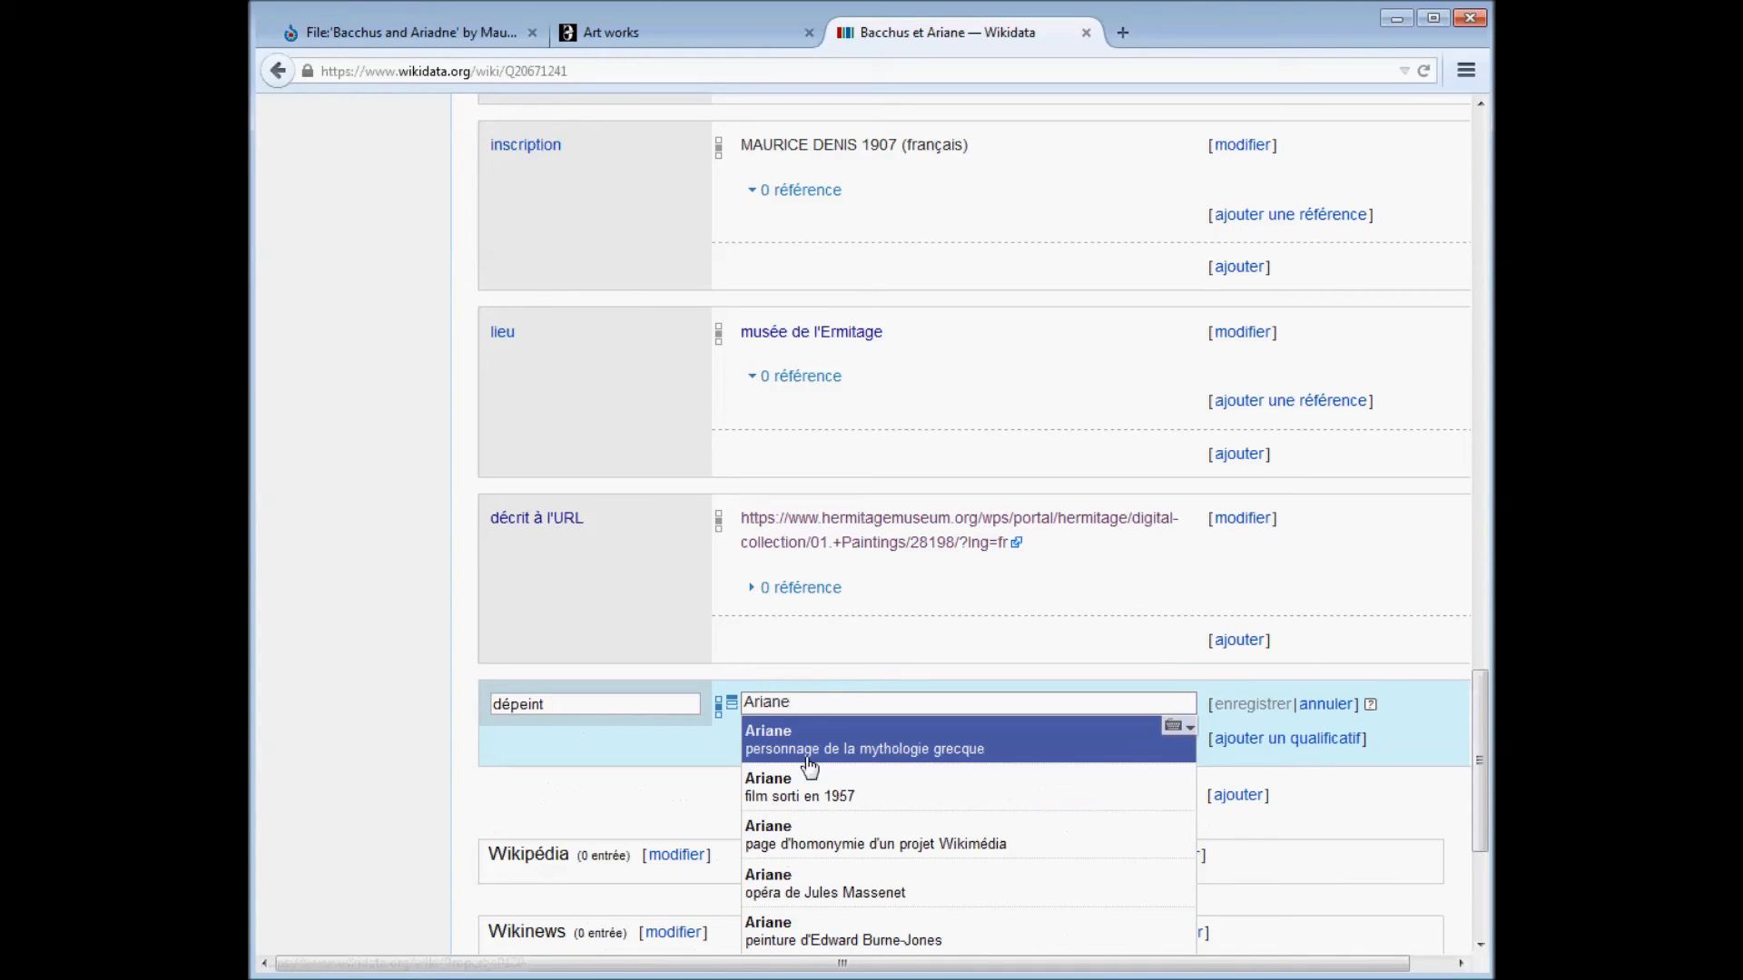
pyautogui.click(808, 761)
pyautogui.click(1257, 706)
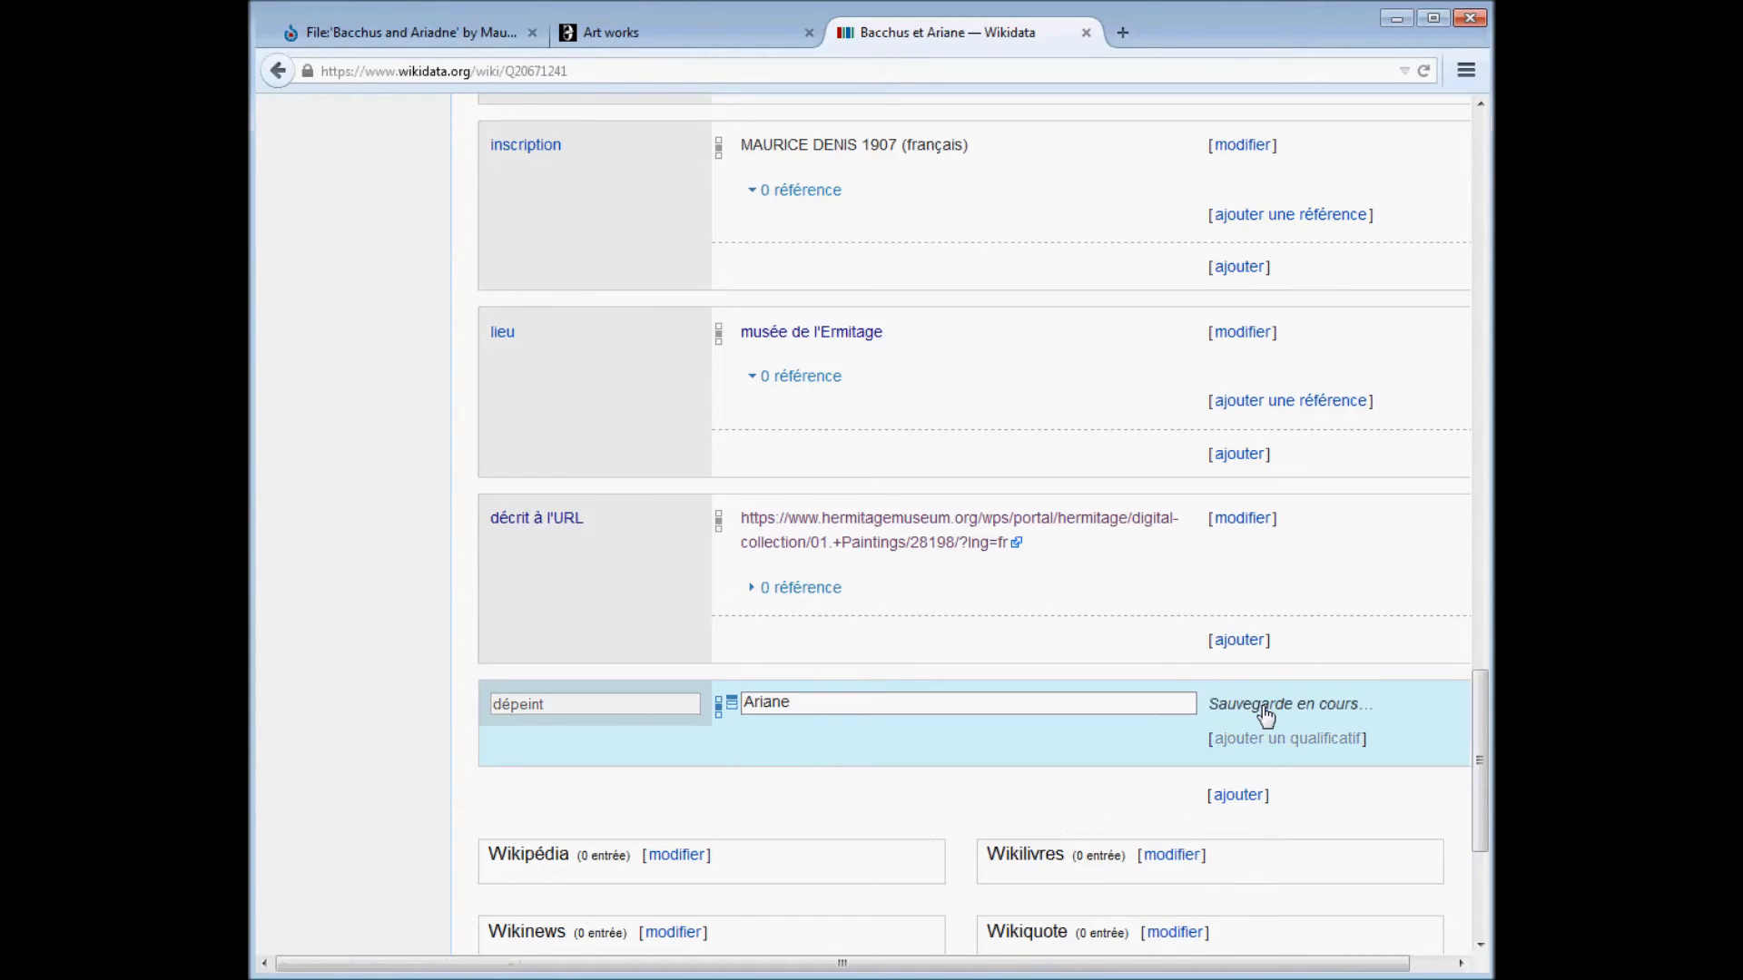
# Add and save "Bacchus" as a second "dépeint" value.
pyautogui.click(1238, 826)
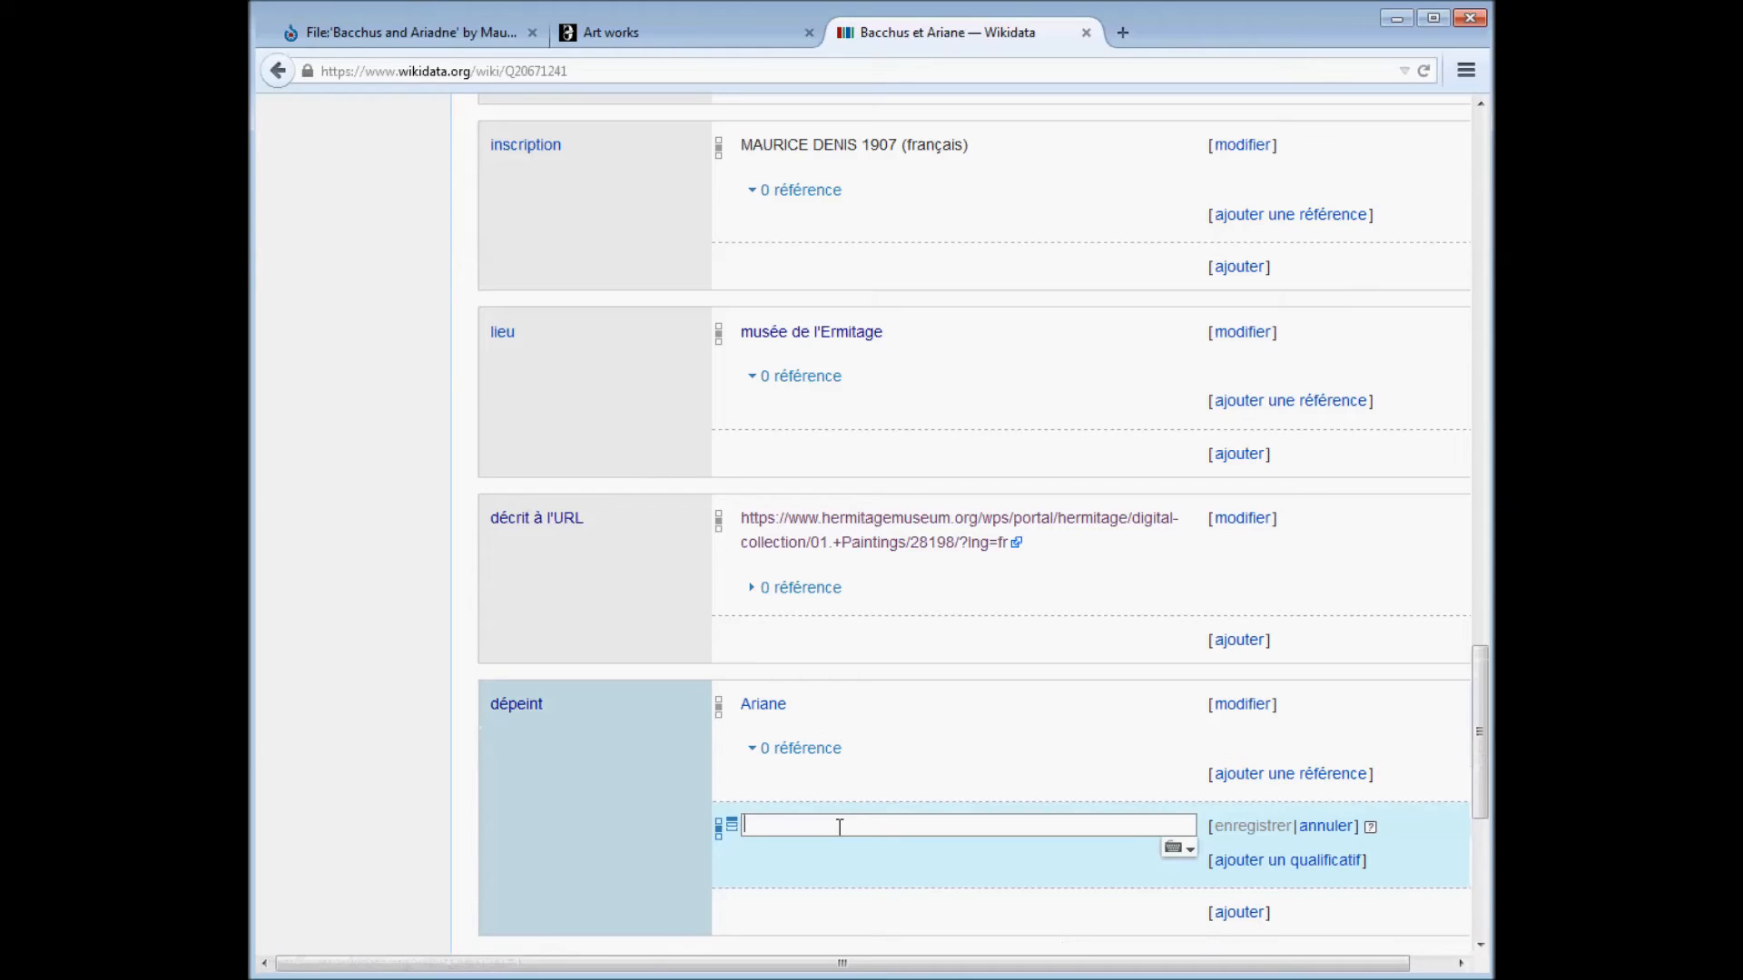
pyautogui.write('Bacchus')
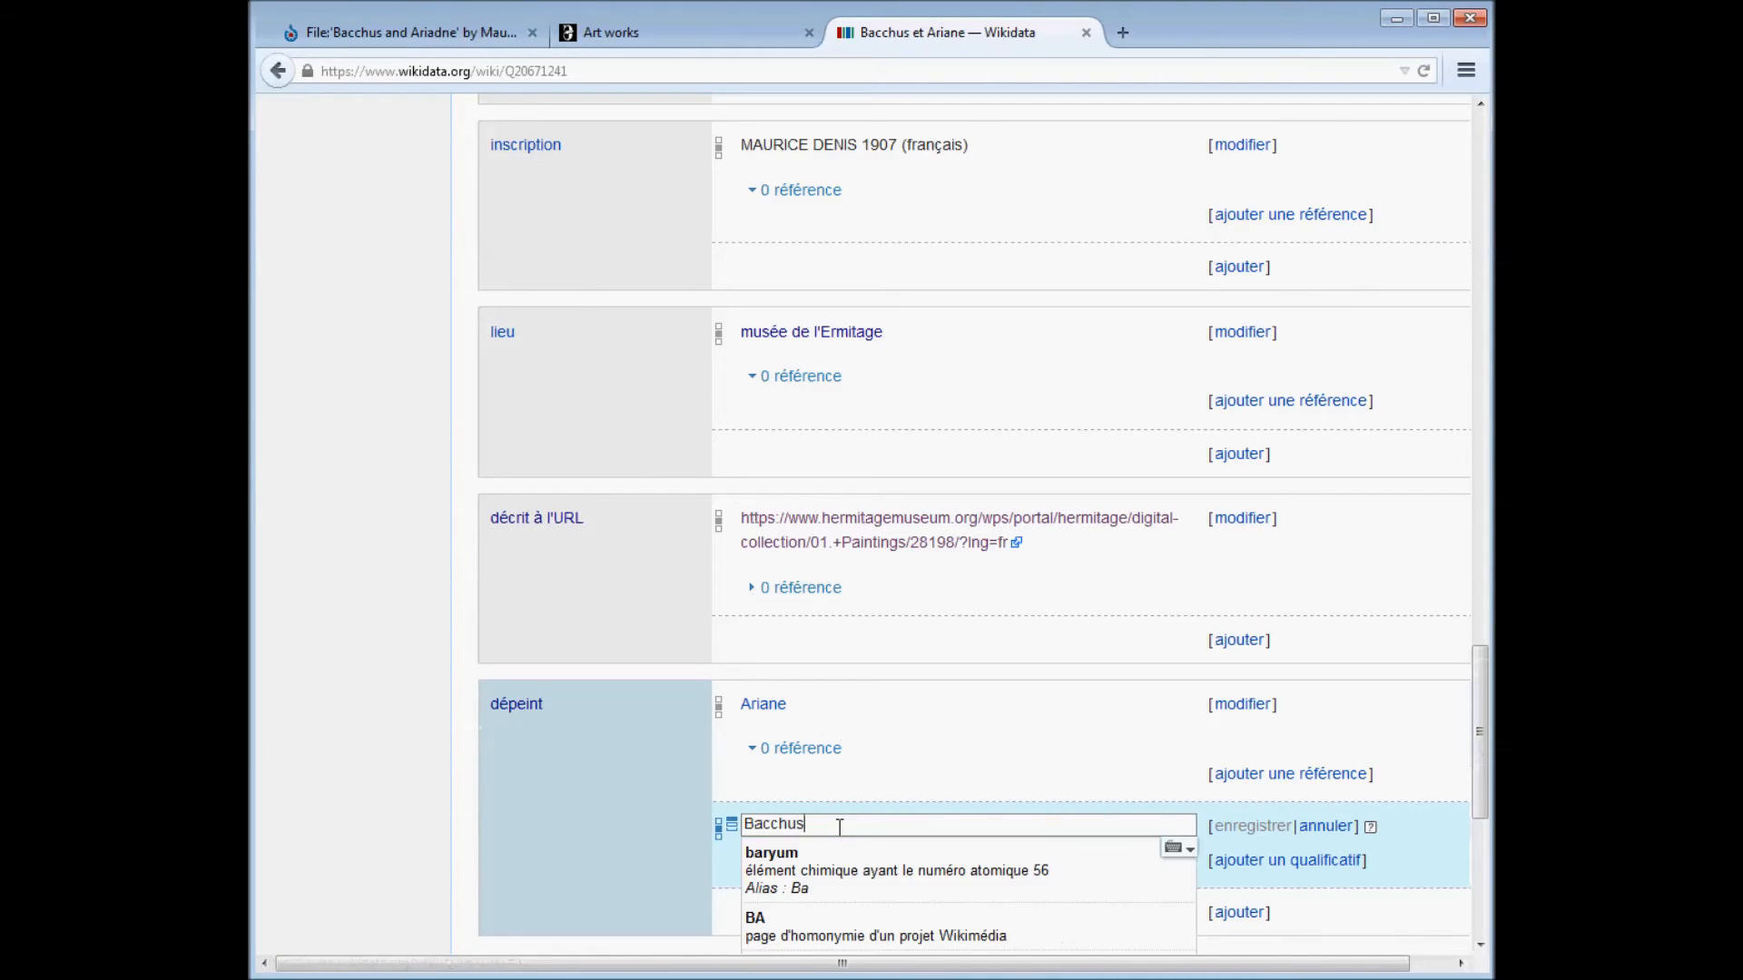
pyautogui.click(862, 861)
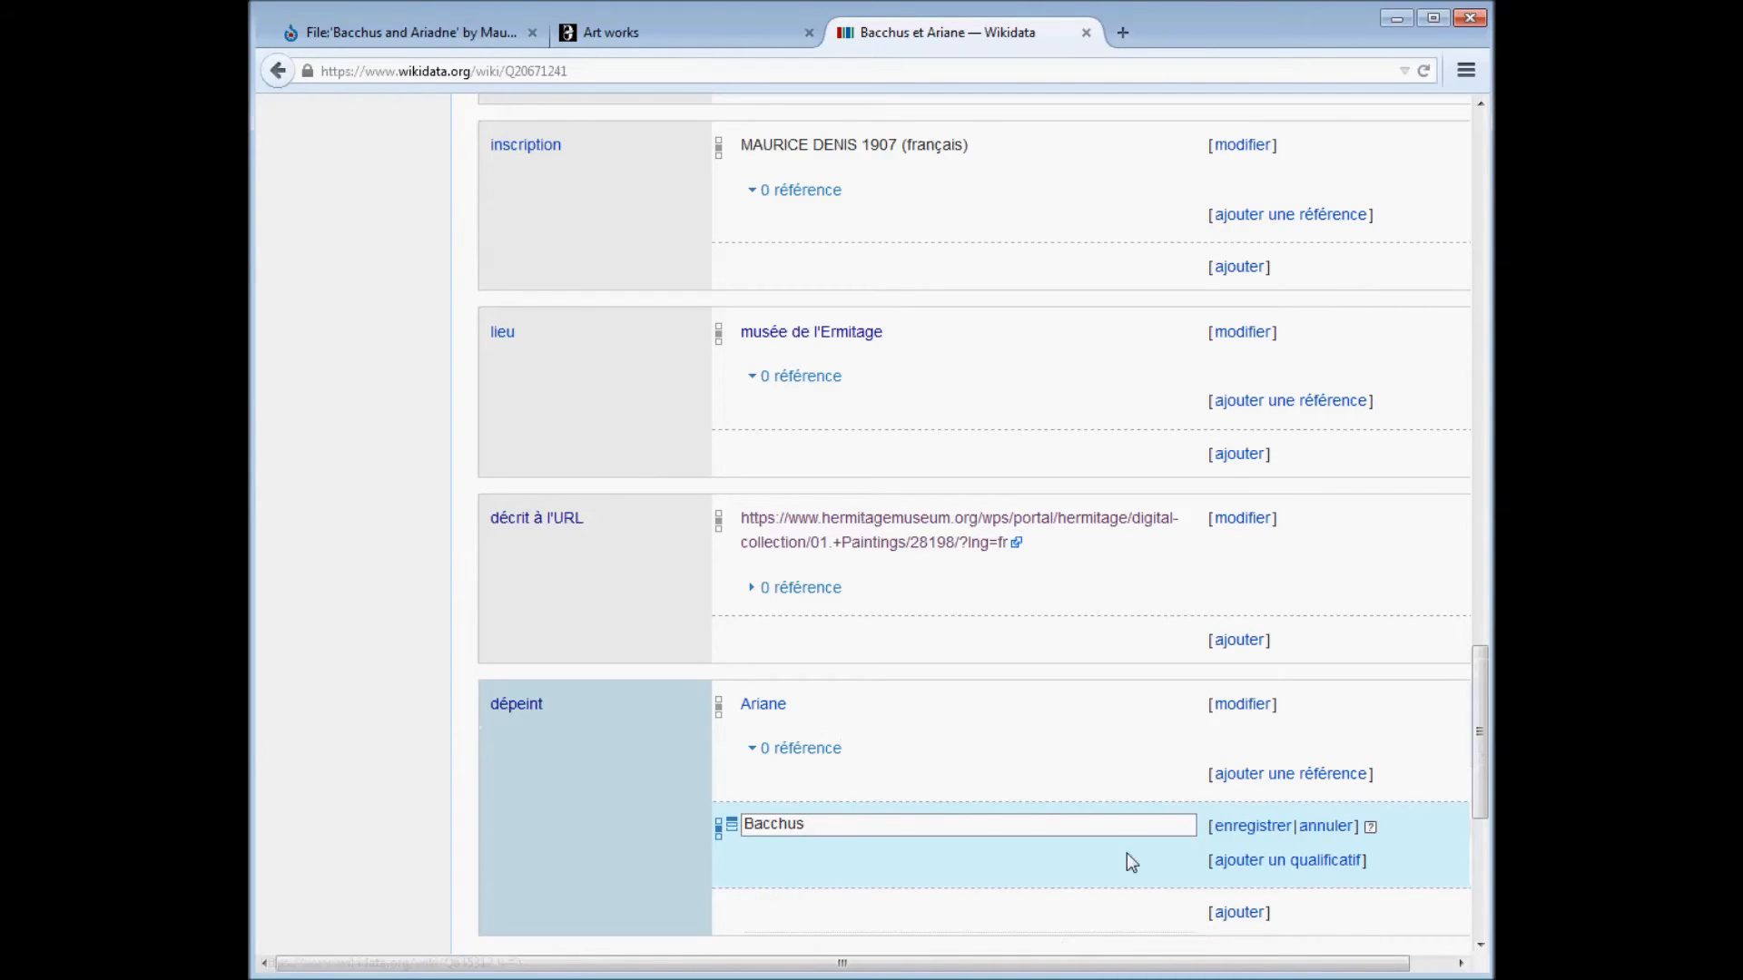
pyautogui.click(1216, 826)
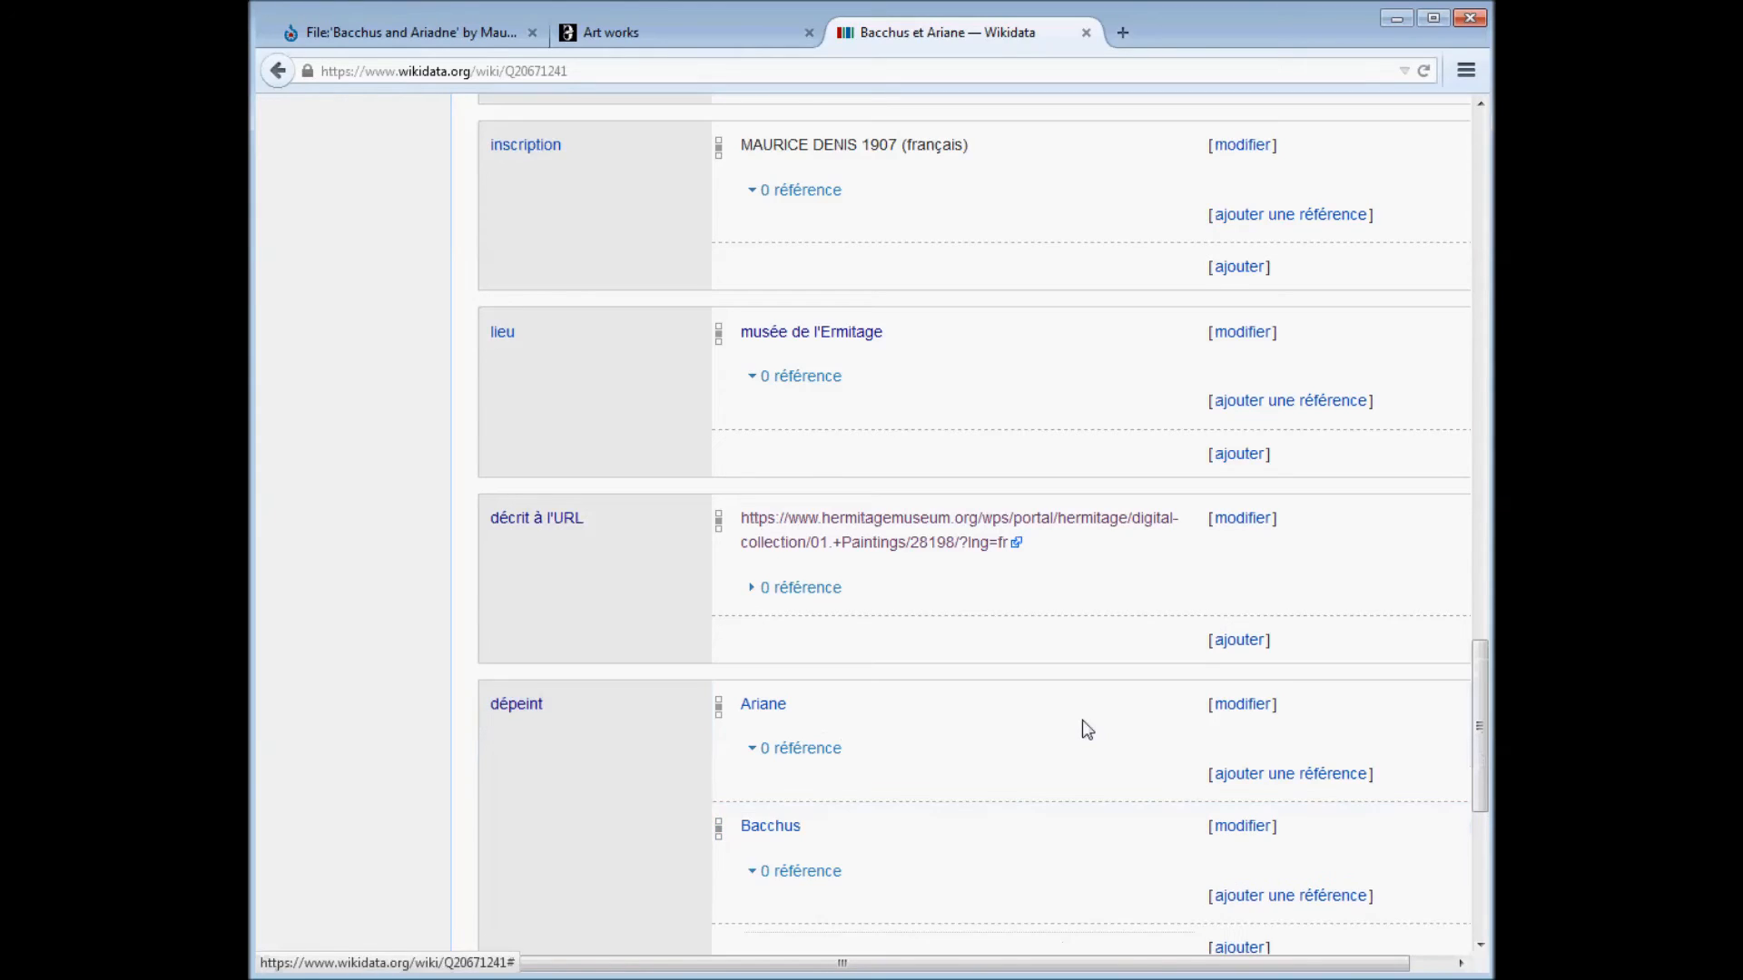
# Add and save "Dionysos", the Greek god of the vine, as a third "dépeint" value.
pyautogui.scroll(-5, 1082, 721)
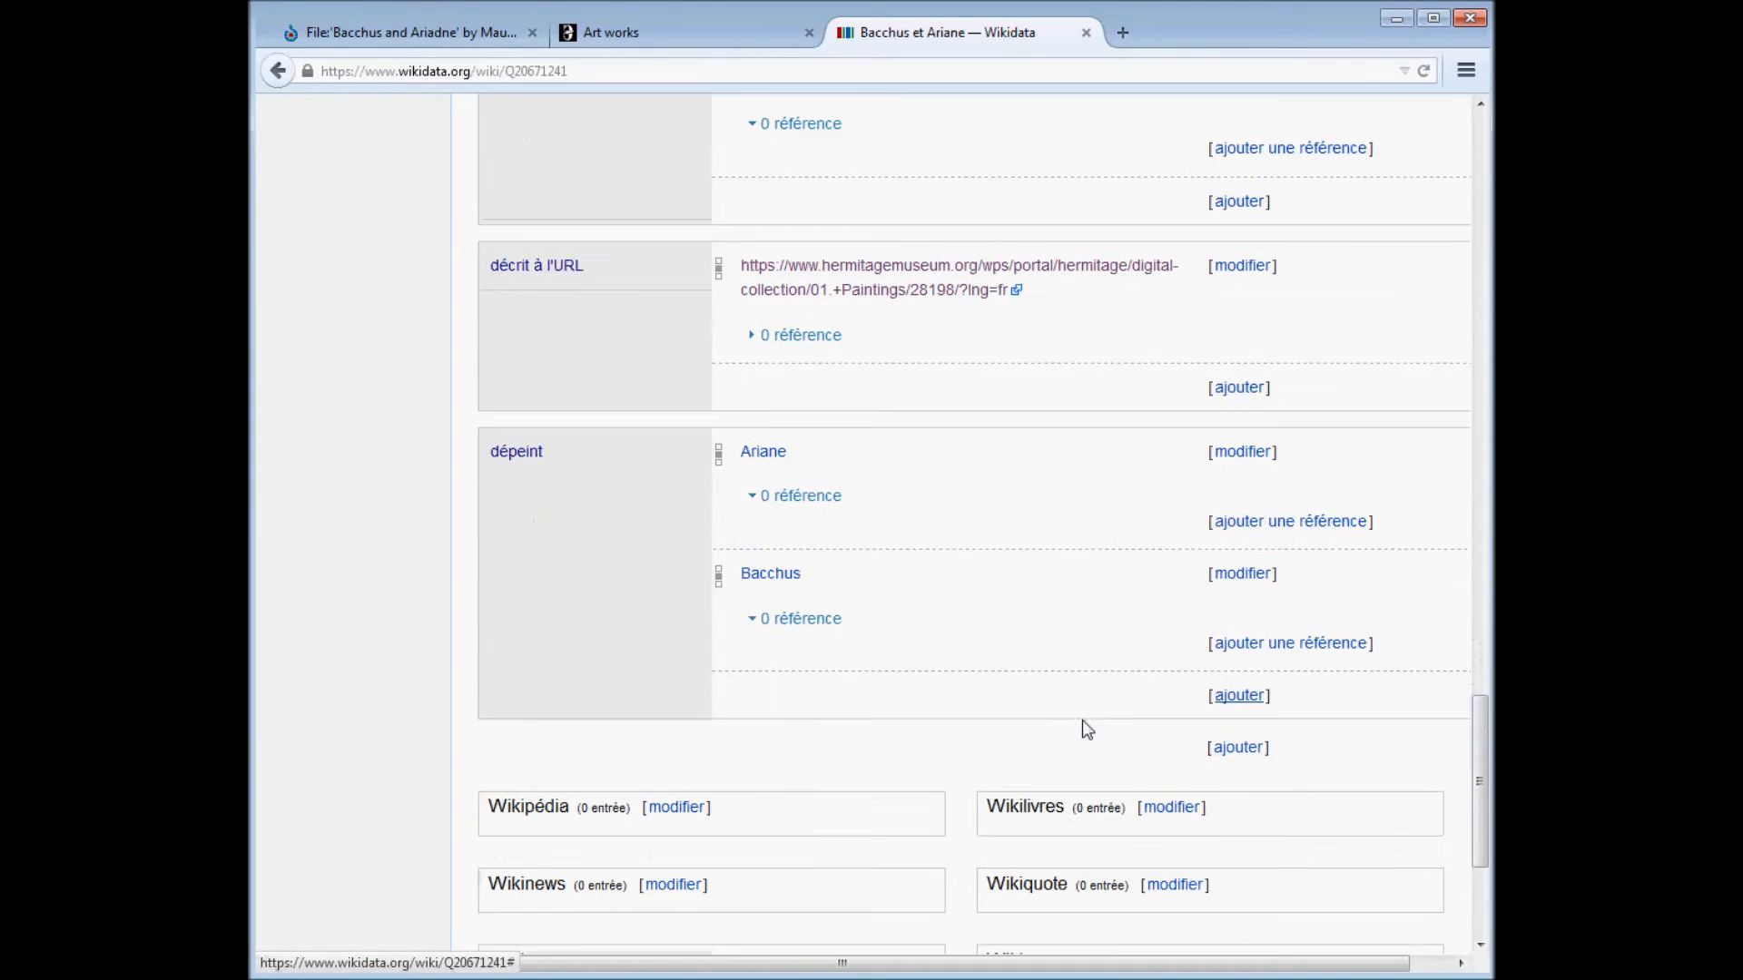
pyautogui.click(1255, 699)
pyautogui.write('D')
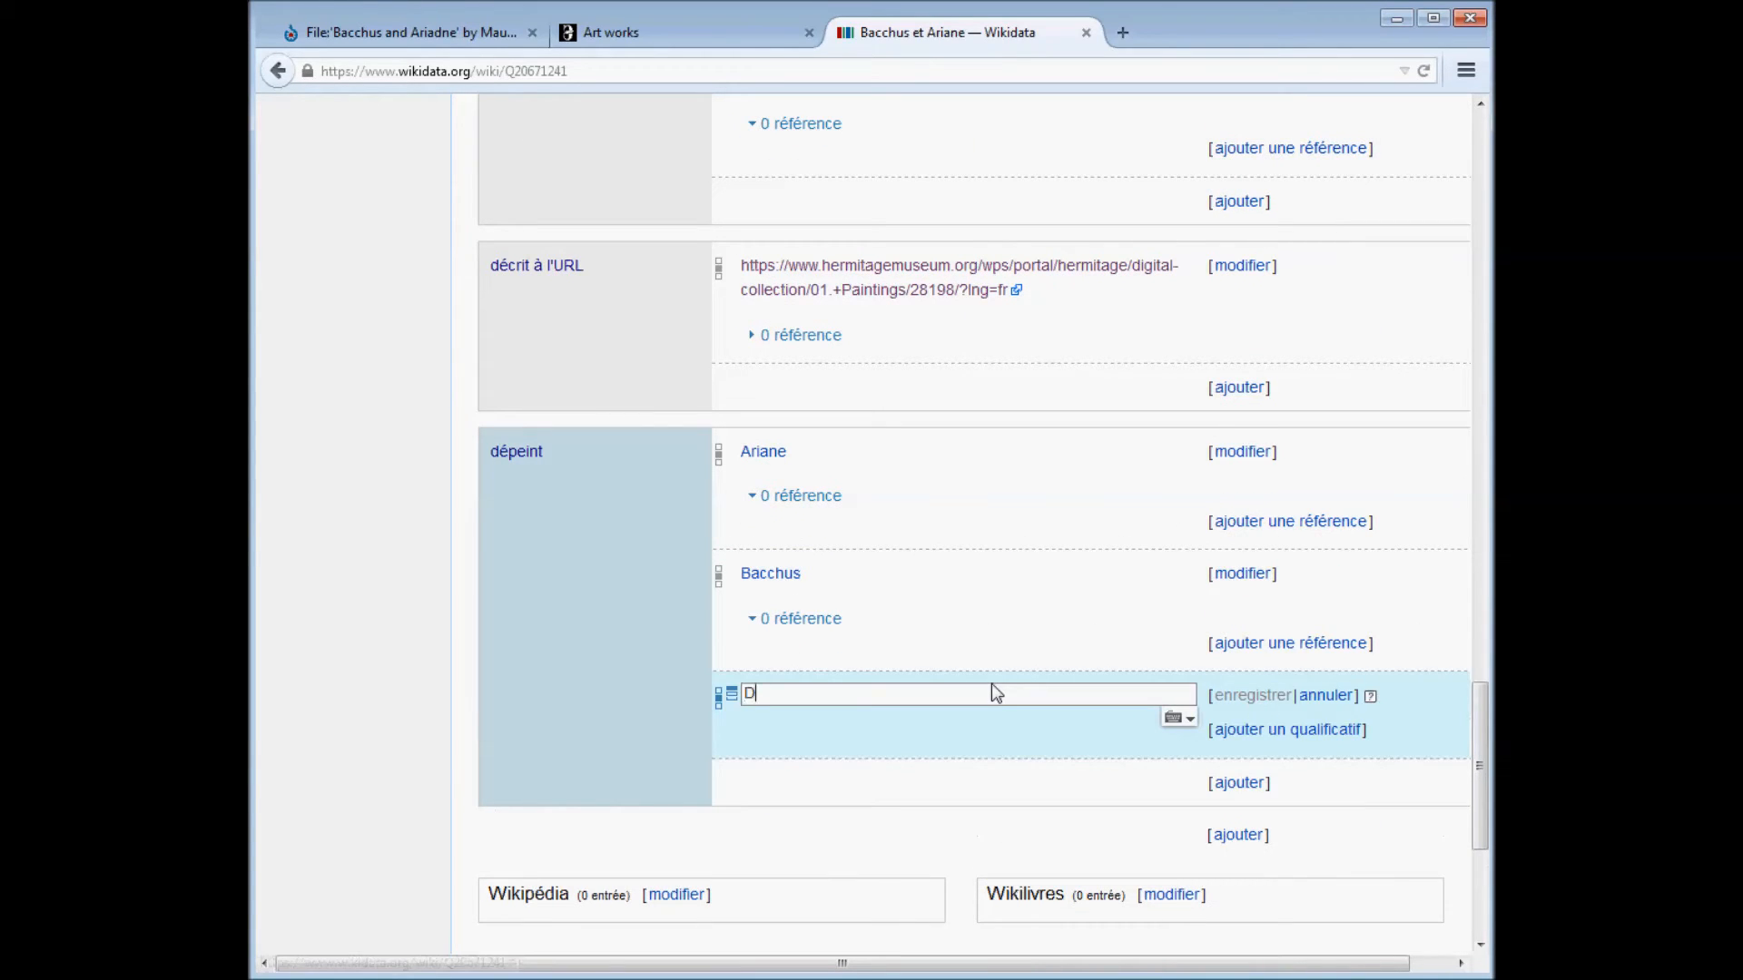
pyautogui.write('yony')
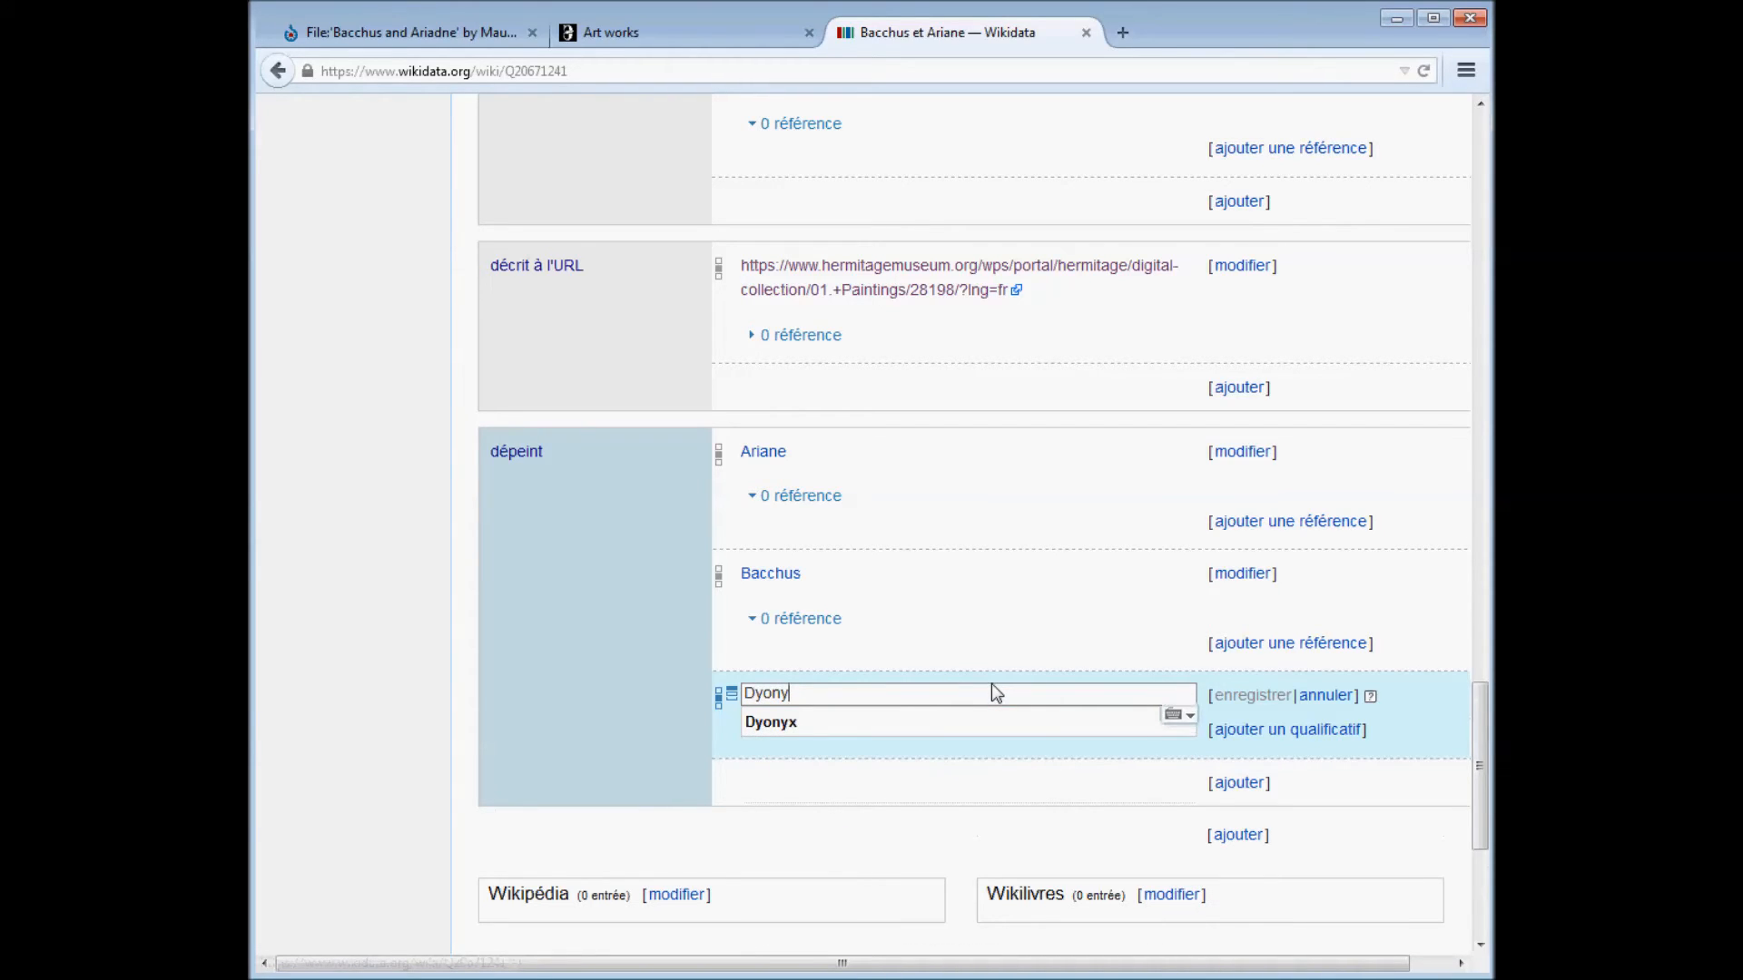
pyautogui.write('s')
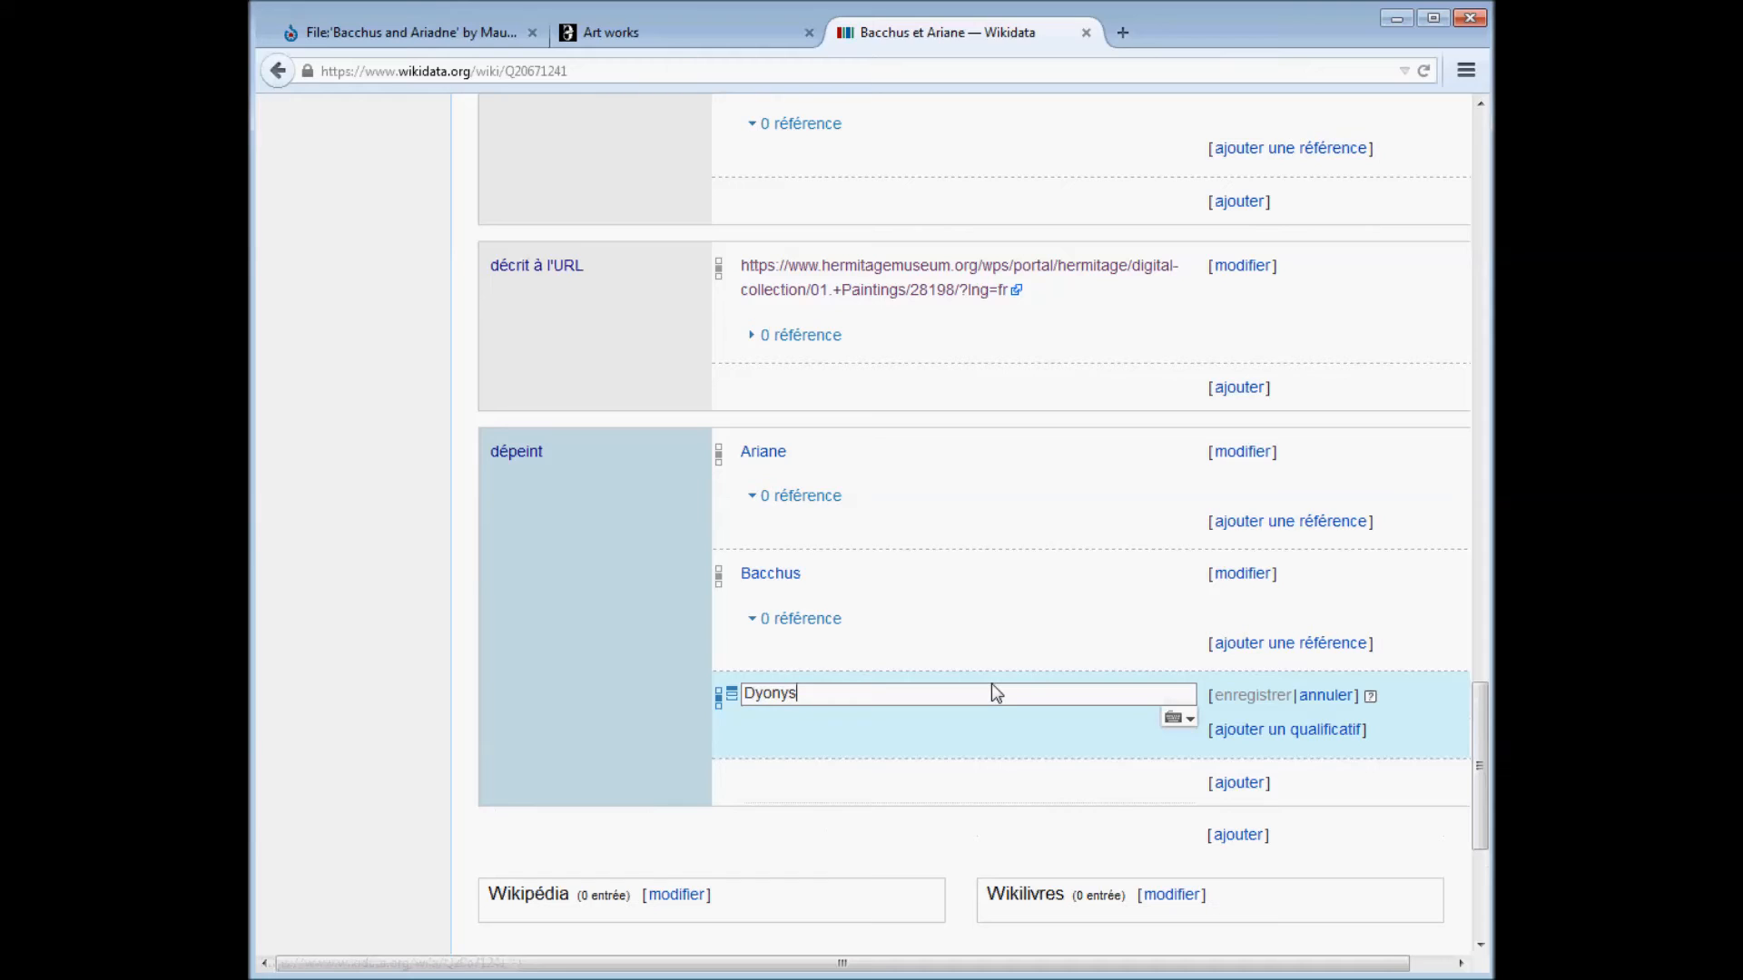
pyautogui.write('os')
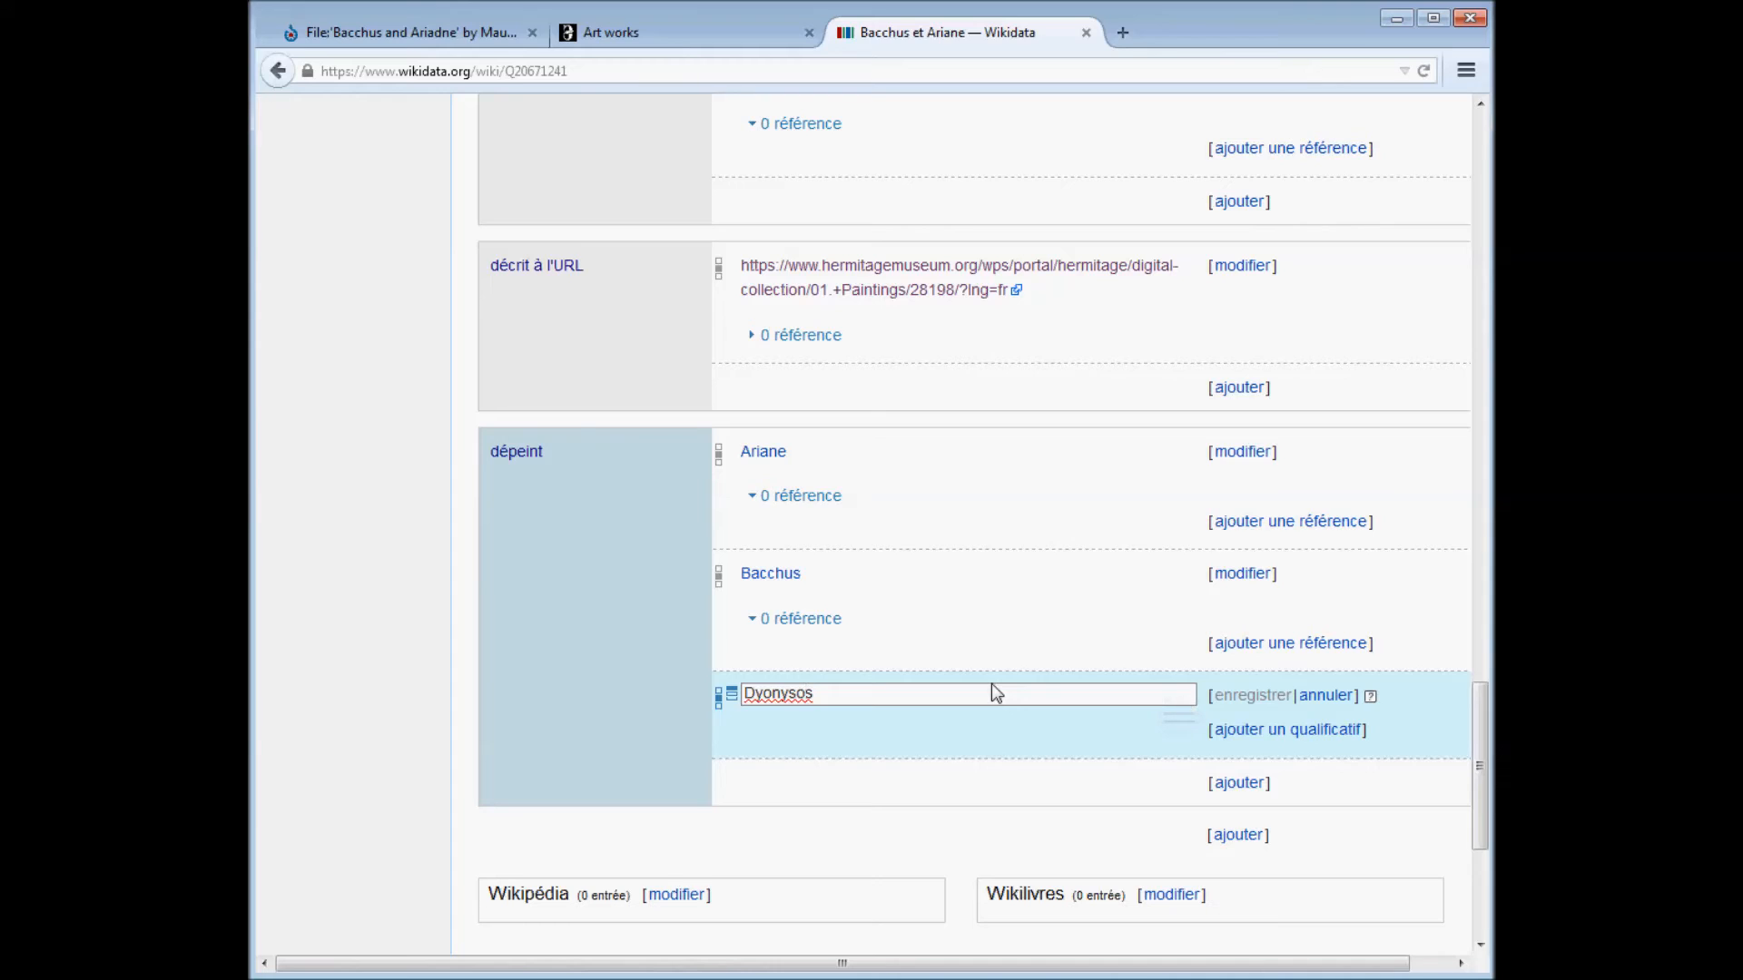
pyautogui.press('Left')
pyautogui.press('Left')
pyautogui.press('Left')
pyautogui.press('Left')
pyautogui.press('Left')
pyautogui.press('BackSpace')
pyautogui.write('io')
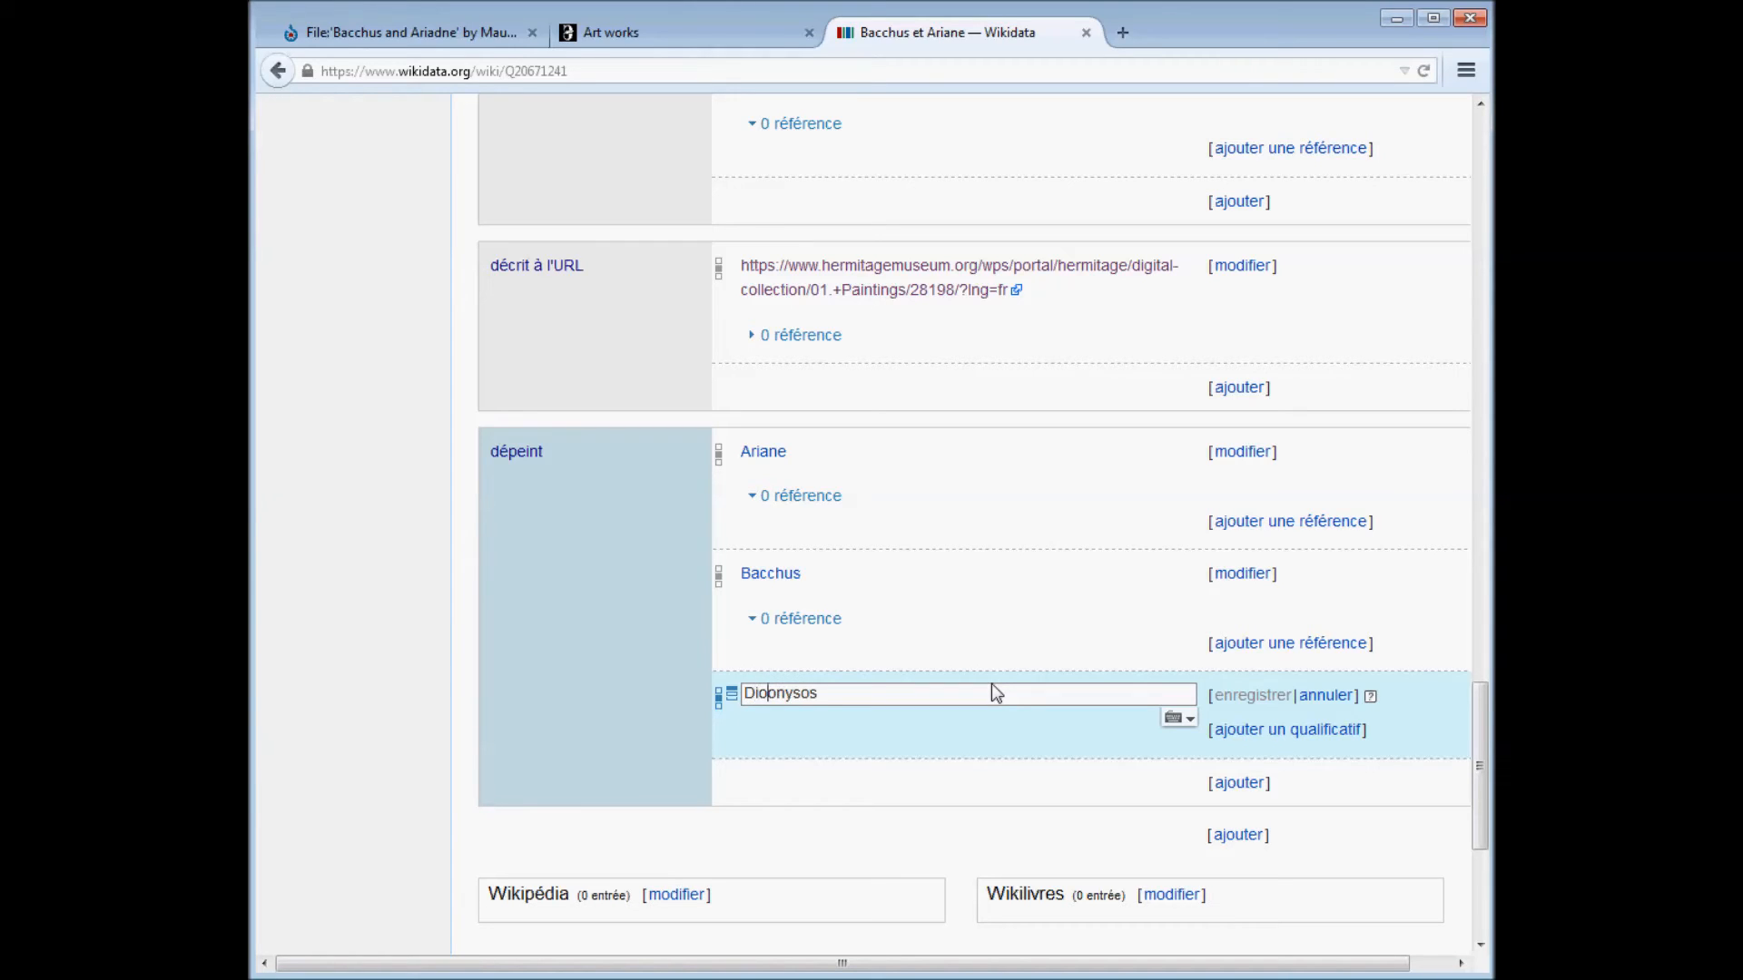
pyautogui.press('Delete')
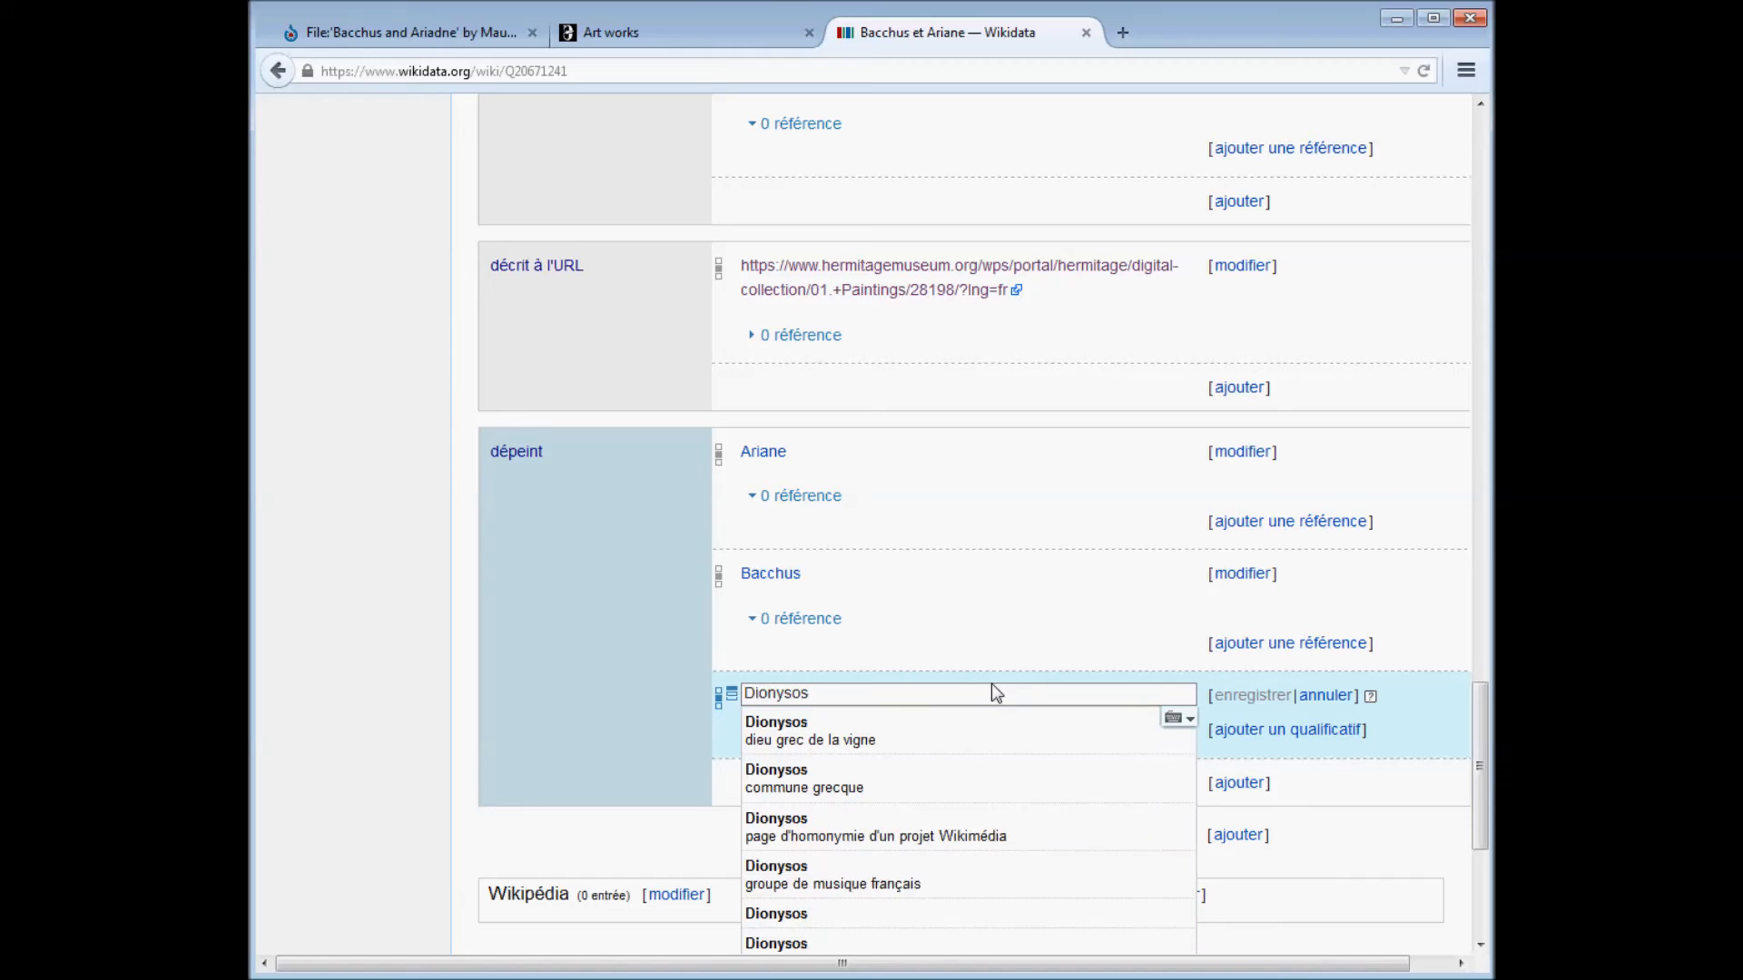
pyautogui.click(968, 744)
pyautogui.click(1250, 695)
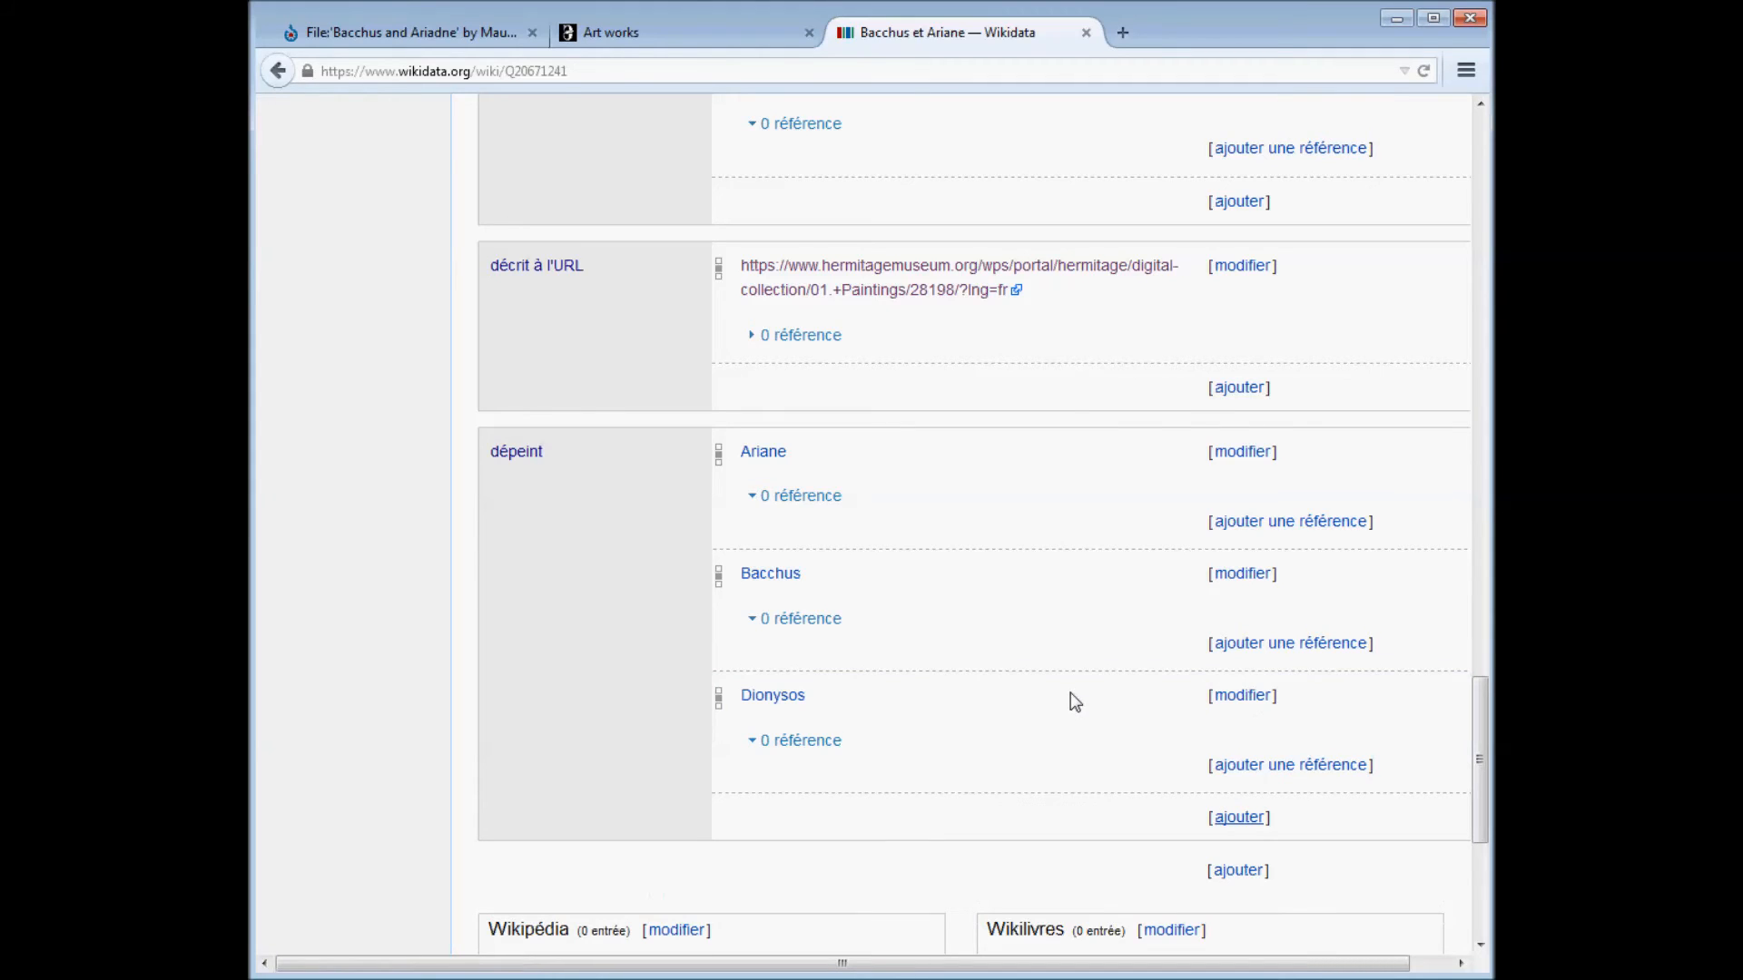
# Check the painting on the Hermitage page, and add and save "bateau" (véhicule flottant) as a "dépeint" value on the Wikidata item.
pyautogui.hotkey('ctrl', 'shift', 'Tab')
pyautogui.scroll(7, 1074, 700)
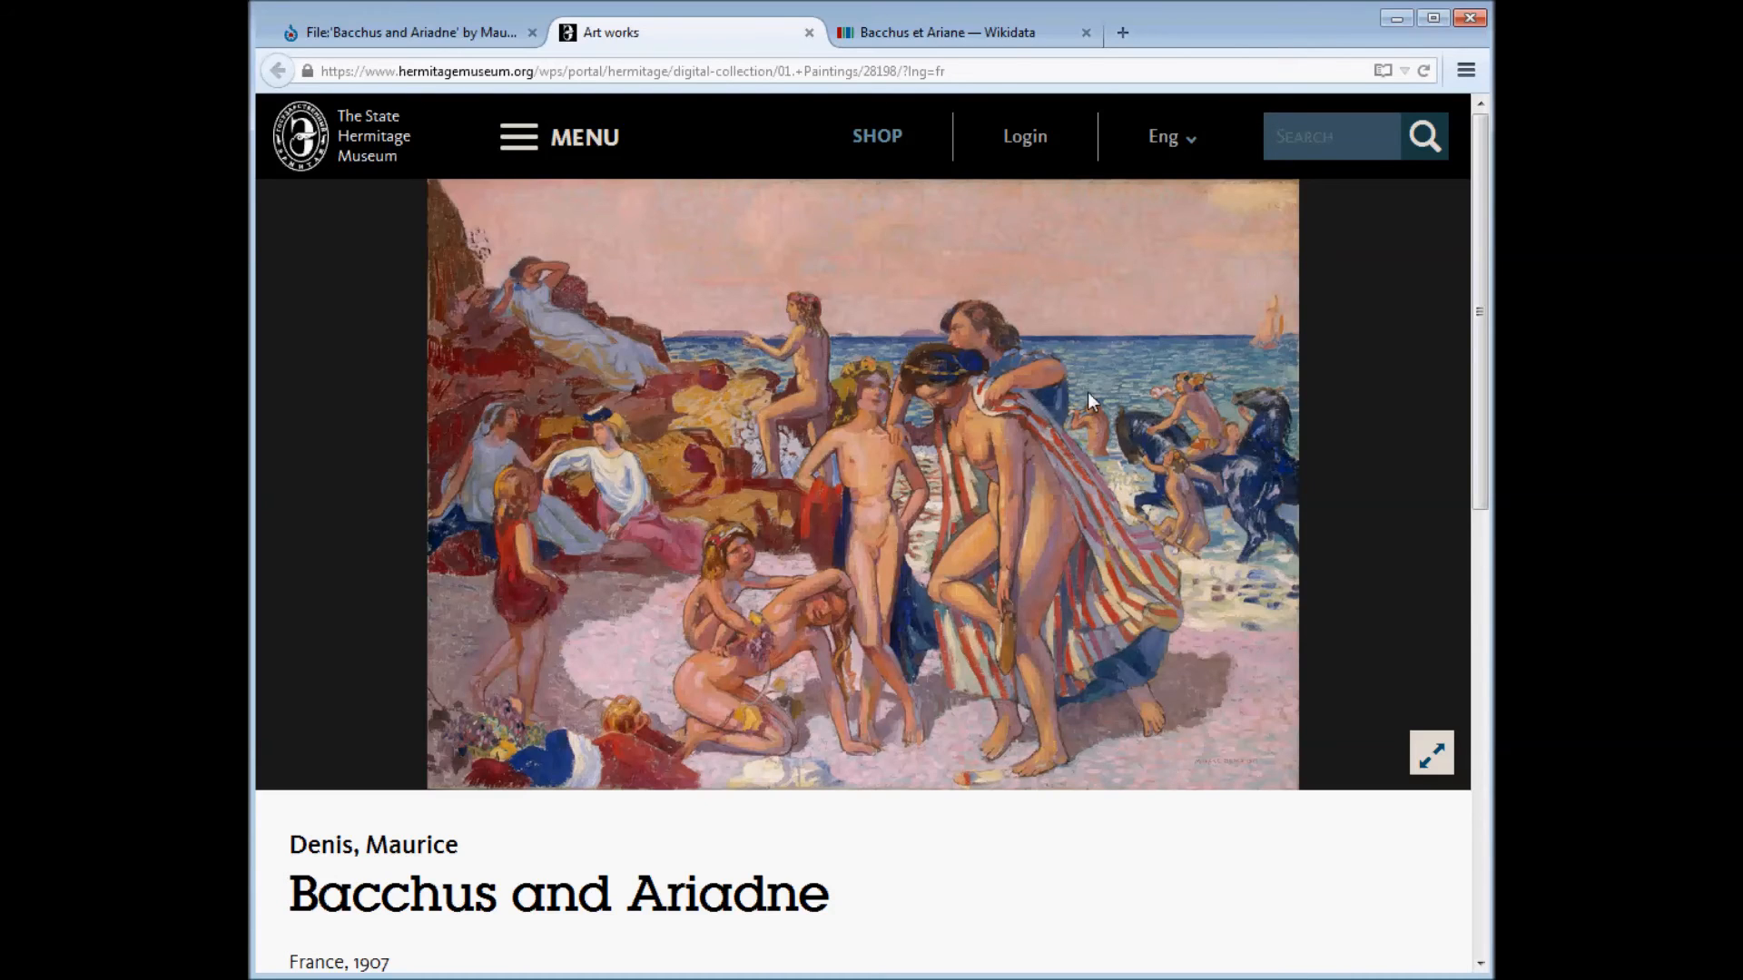
pyautogui.hotkey('ctrl', 'Tab')
pyautogui.click(1239, 818)
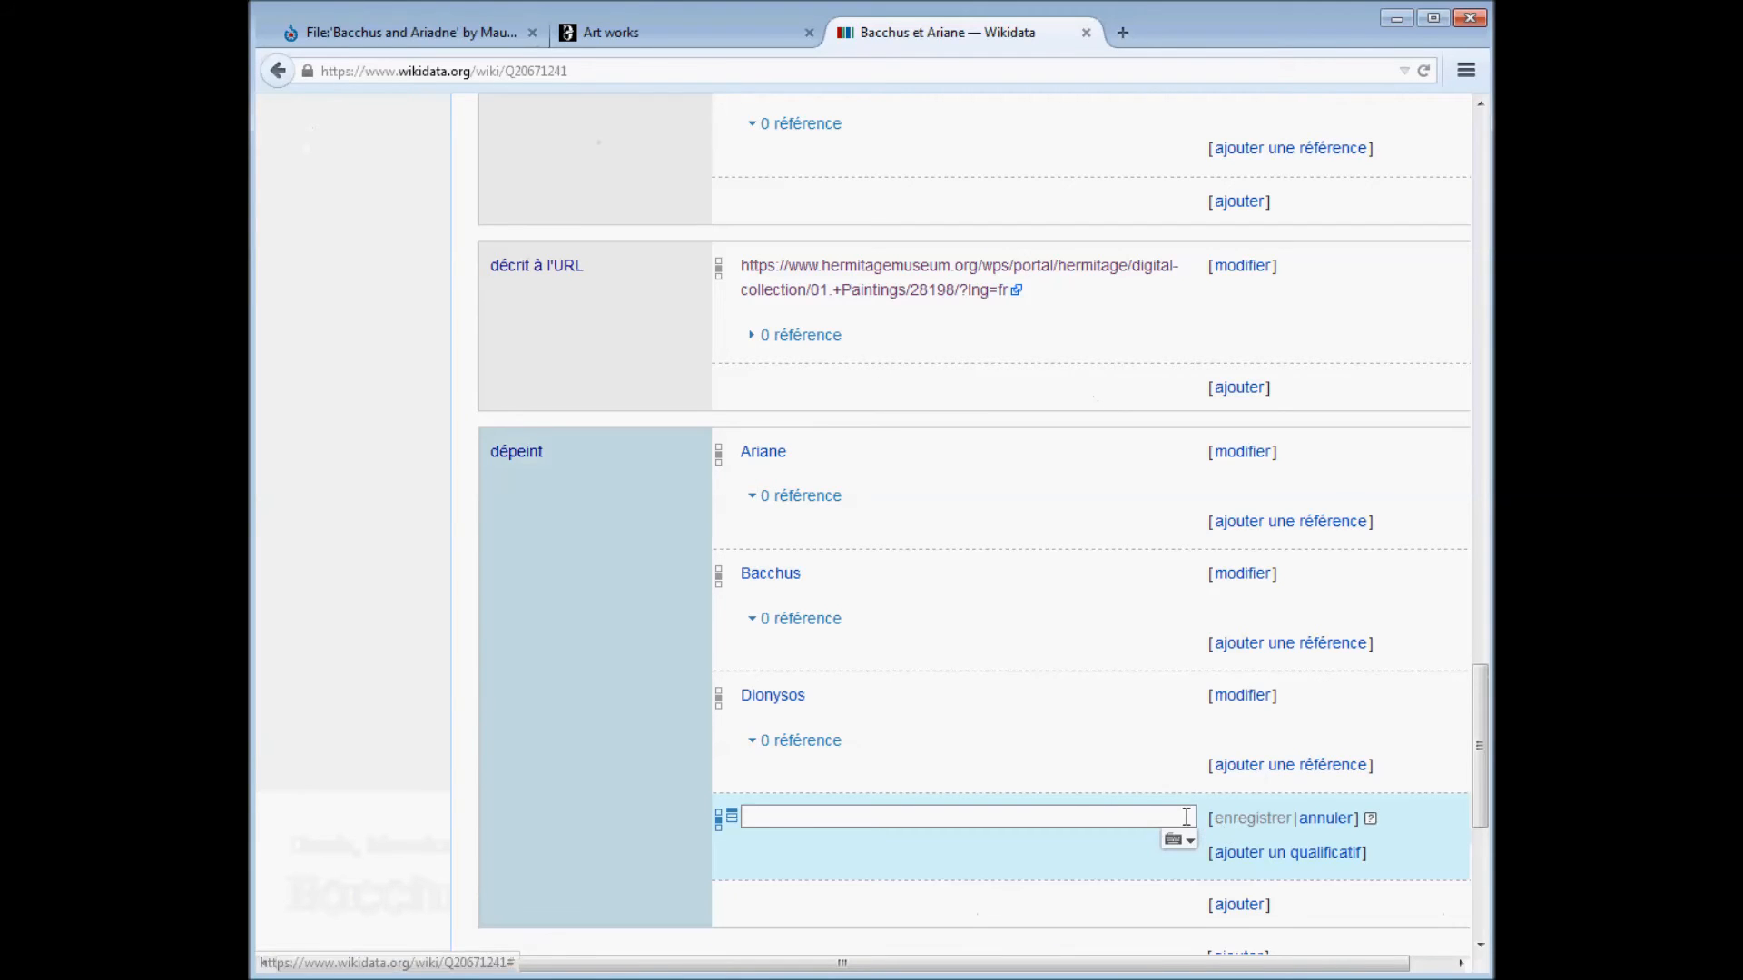
pyautogui.write('b')
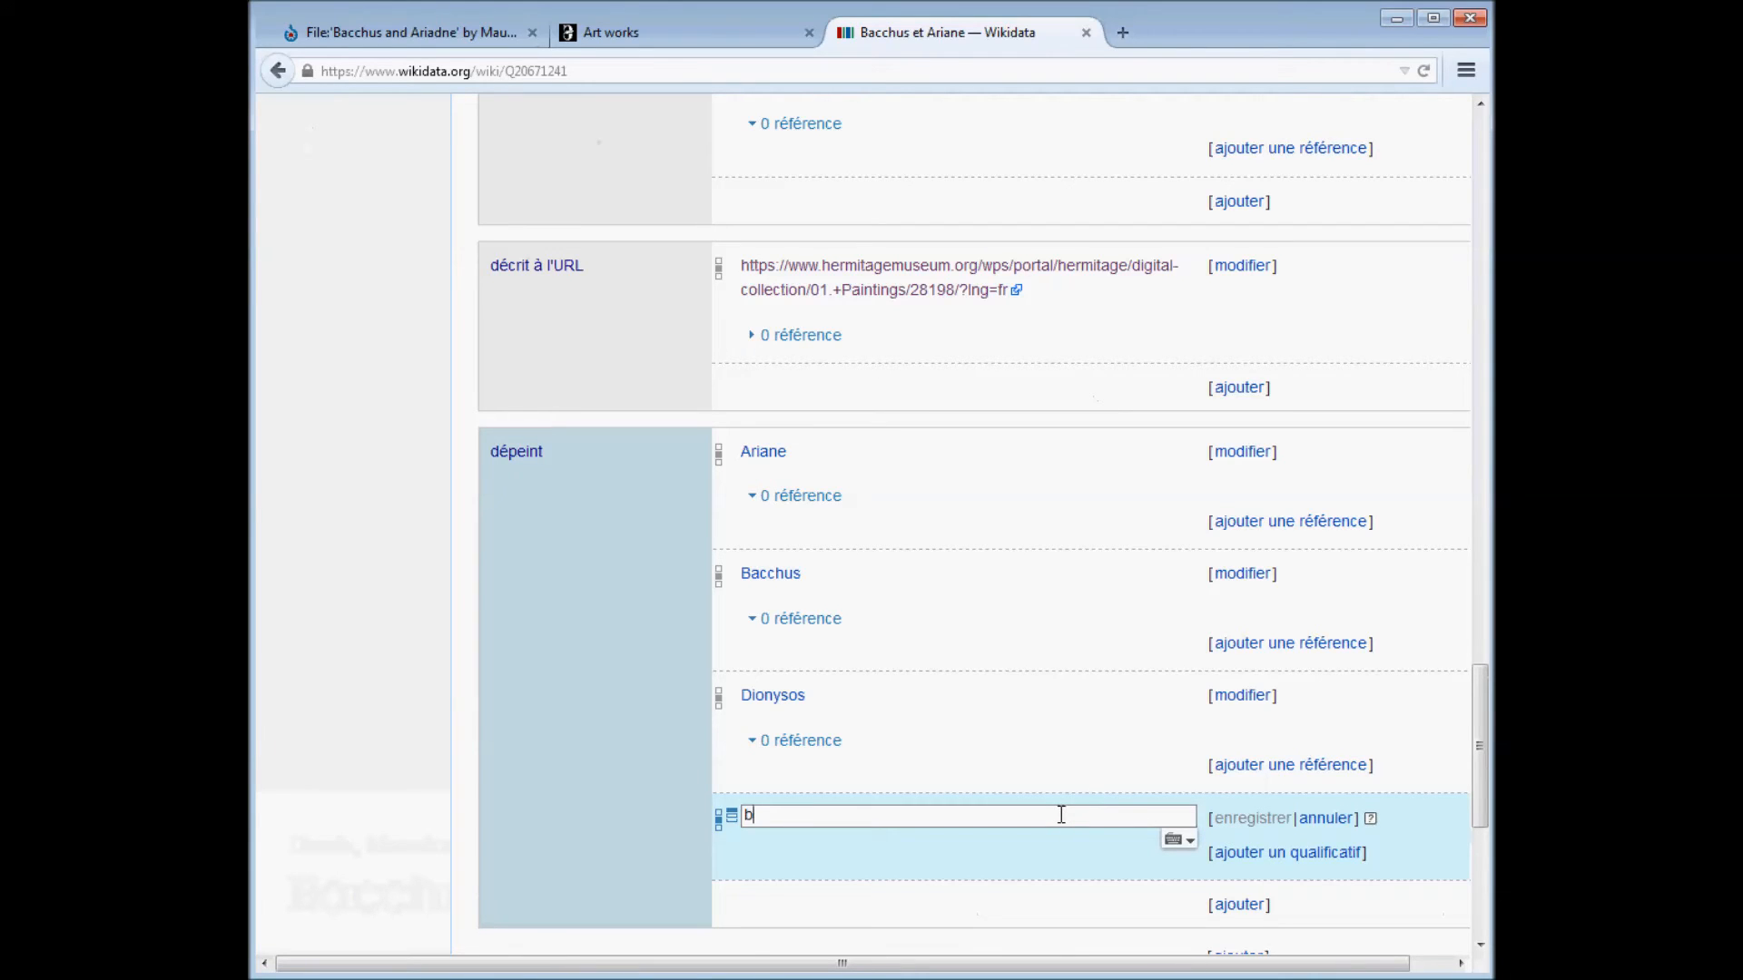
pyautogui.write('ateau')
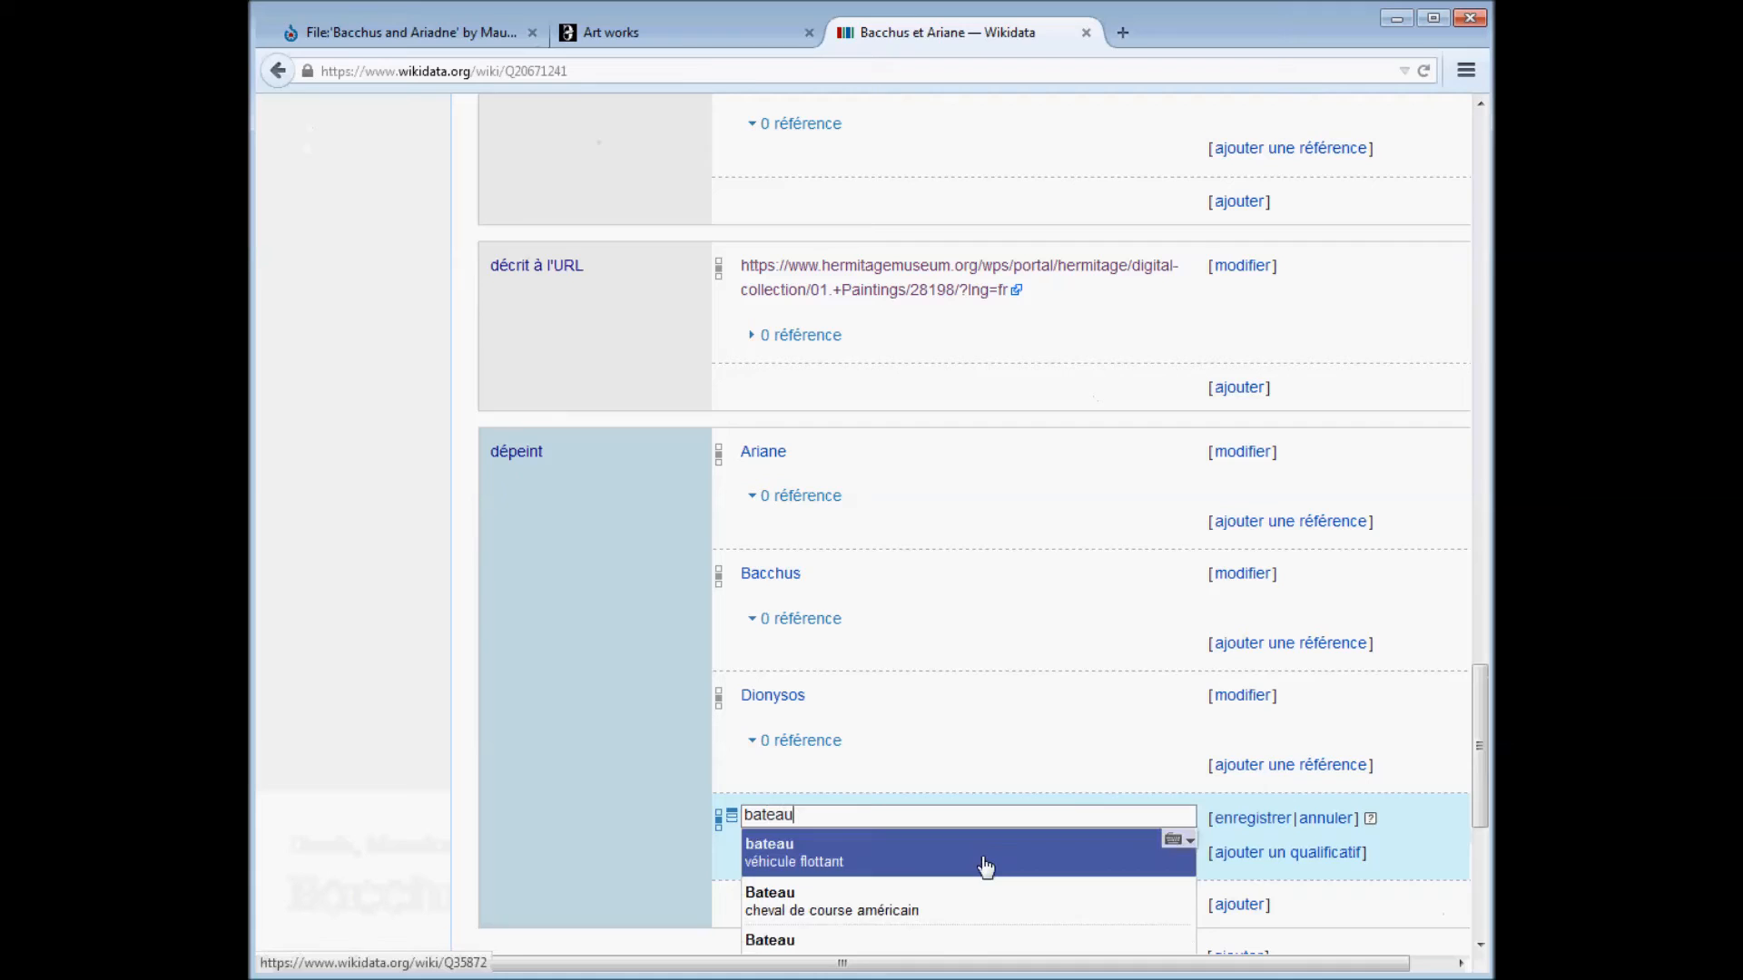
pyautogui.click(984, 867)
pyautogui.click(1262, 818)
# Add and save "enfant" as another "dépeint" value.
pyautogui.scroll(-3, 1265, 828)
pyautogui.click(1236, 815)
pyautogui.write('enfant')
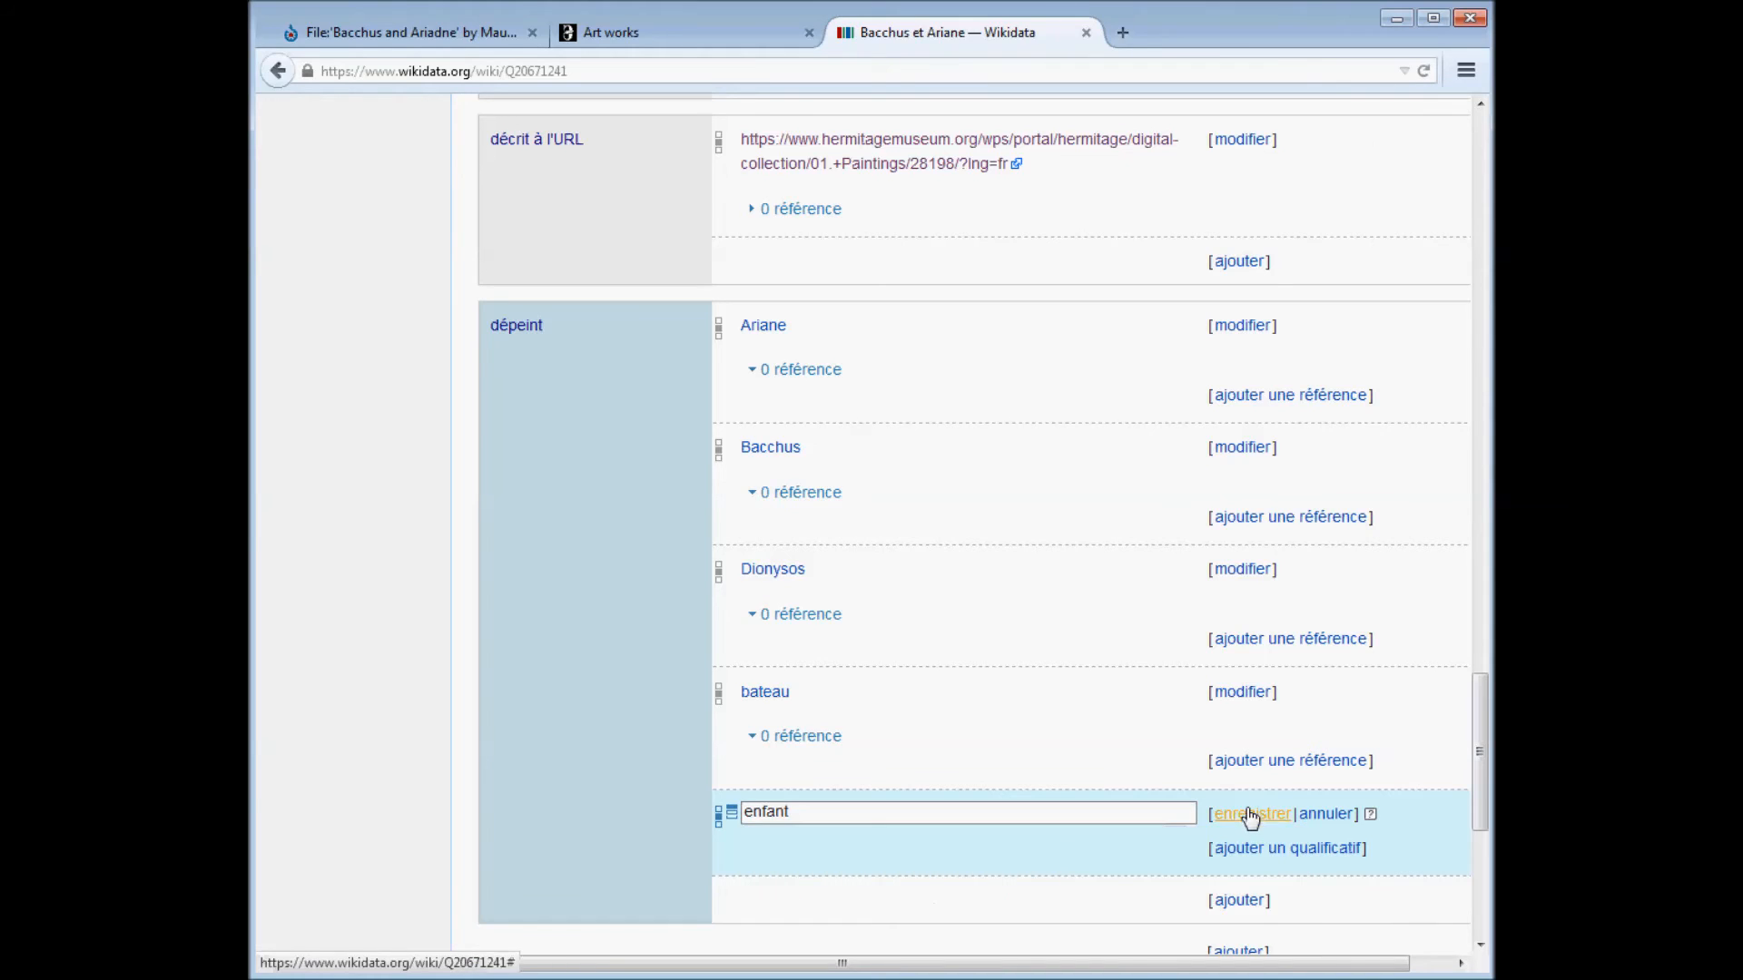
pyautogui.click(1251, 815)
# Add and save "homme", the adult male human being, as another "dépeint" value.
pyautogui.scroll(-5, 1241, 781)
pyautogui.click(1238, 682)
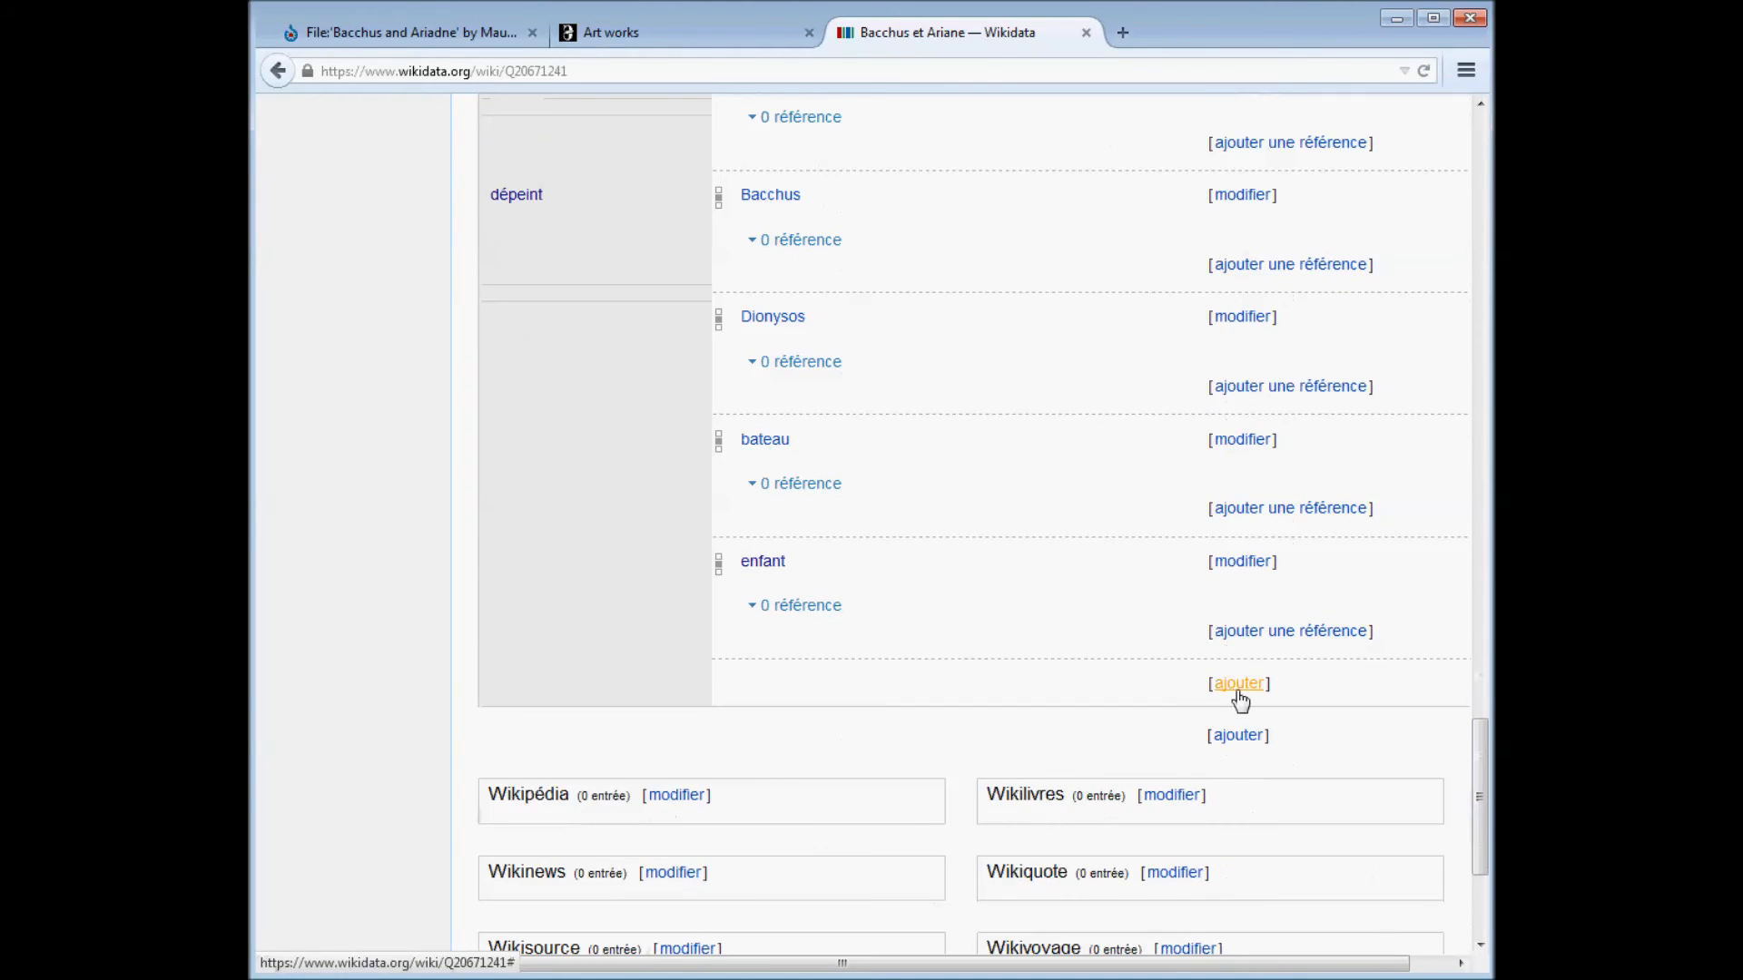
pyautogui.write('homme')
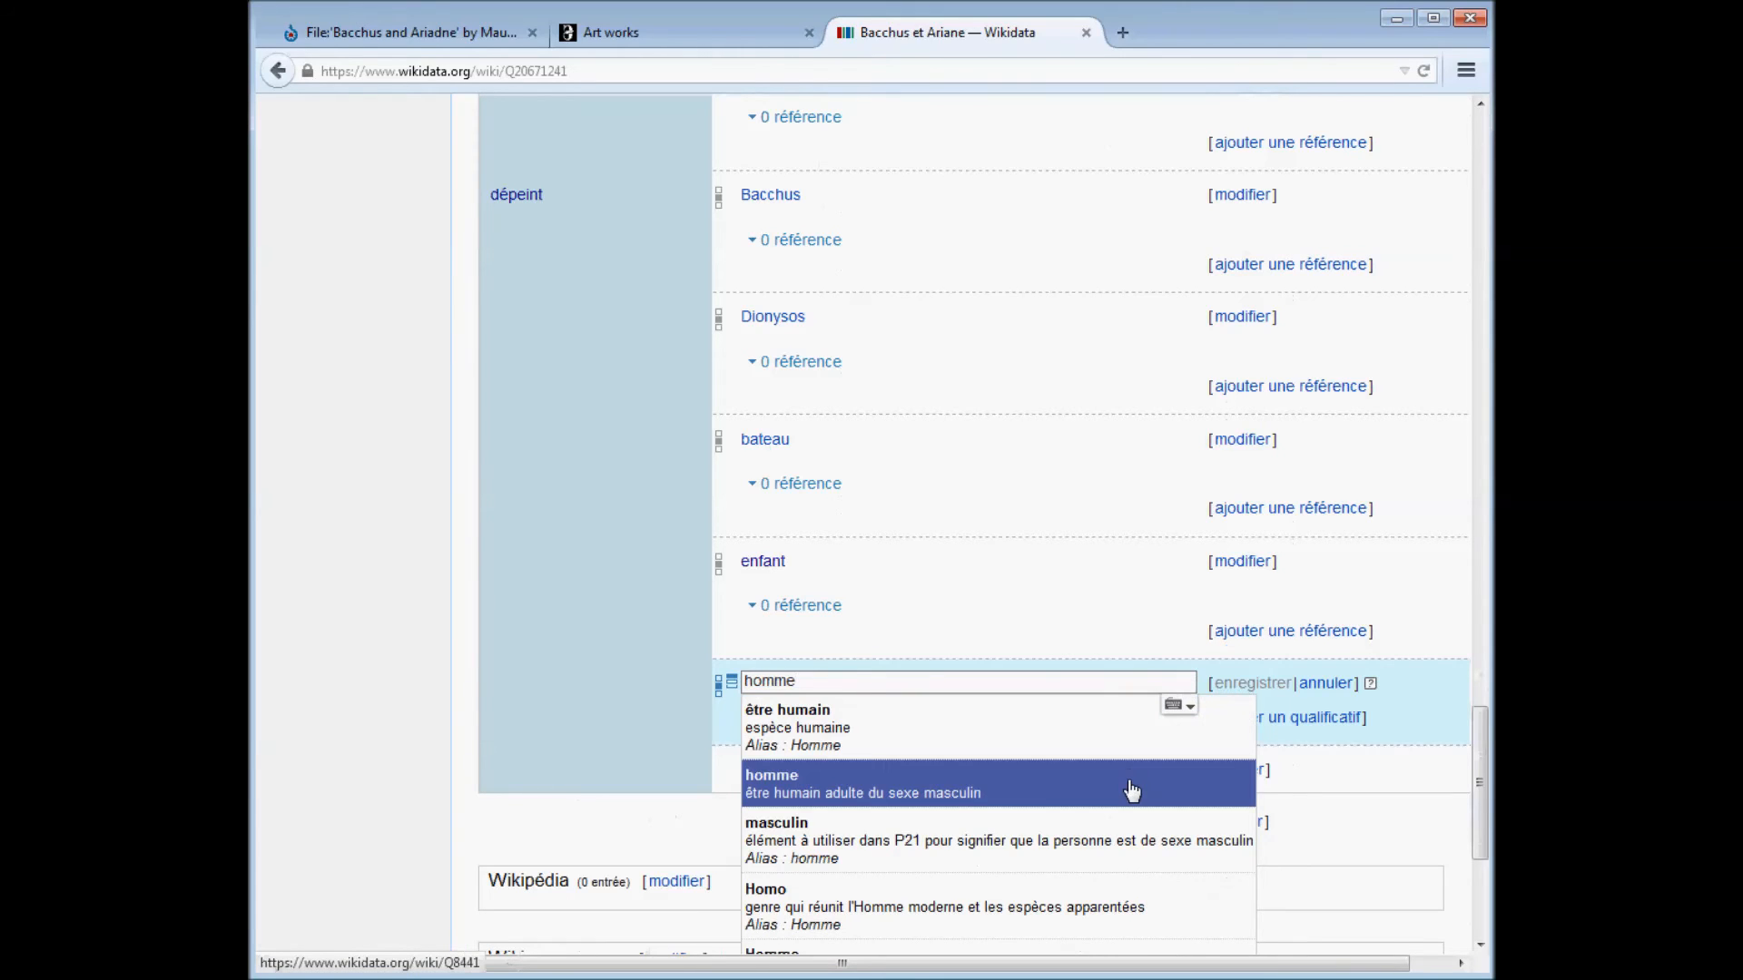
pyautogui.click(1131, 790)
pyautogui.click(1259, 688)
# Add and save "femme", the adult female human being, as another "dépeint" value.
pyautogui.click(1240, 806)
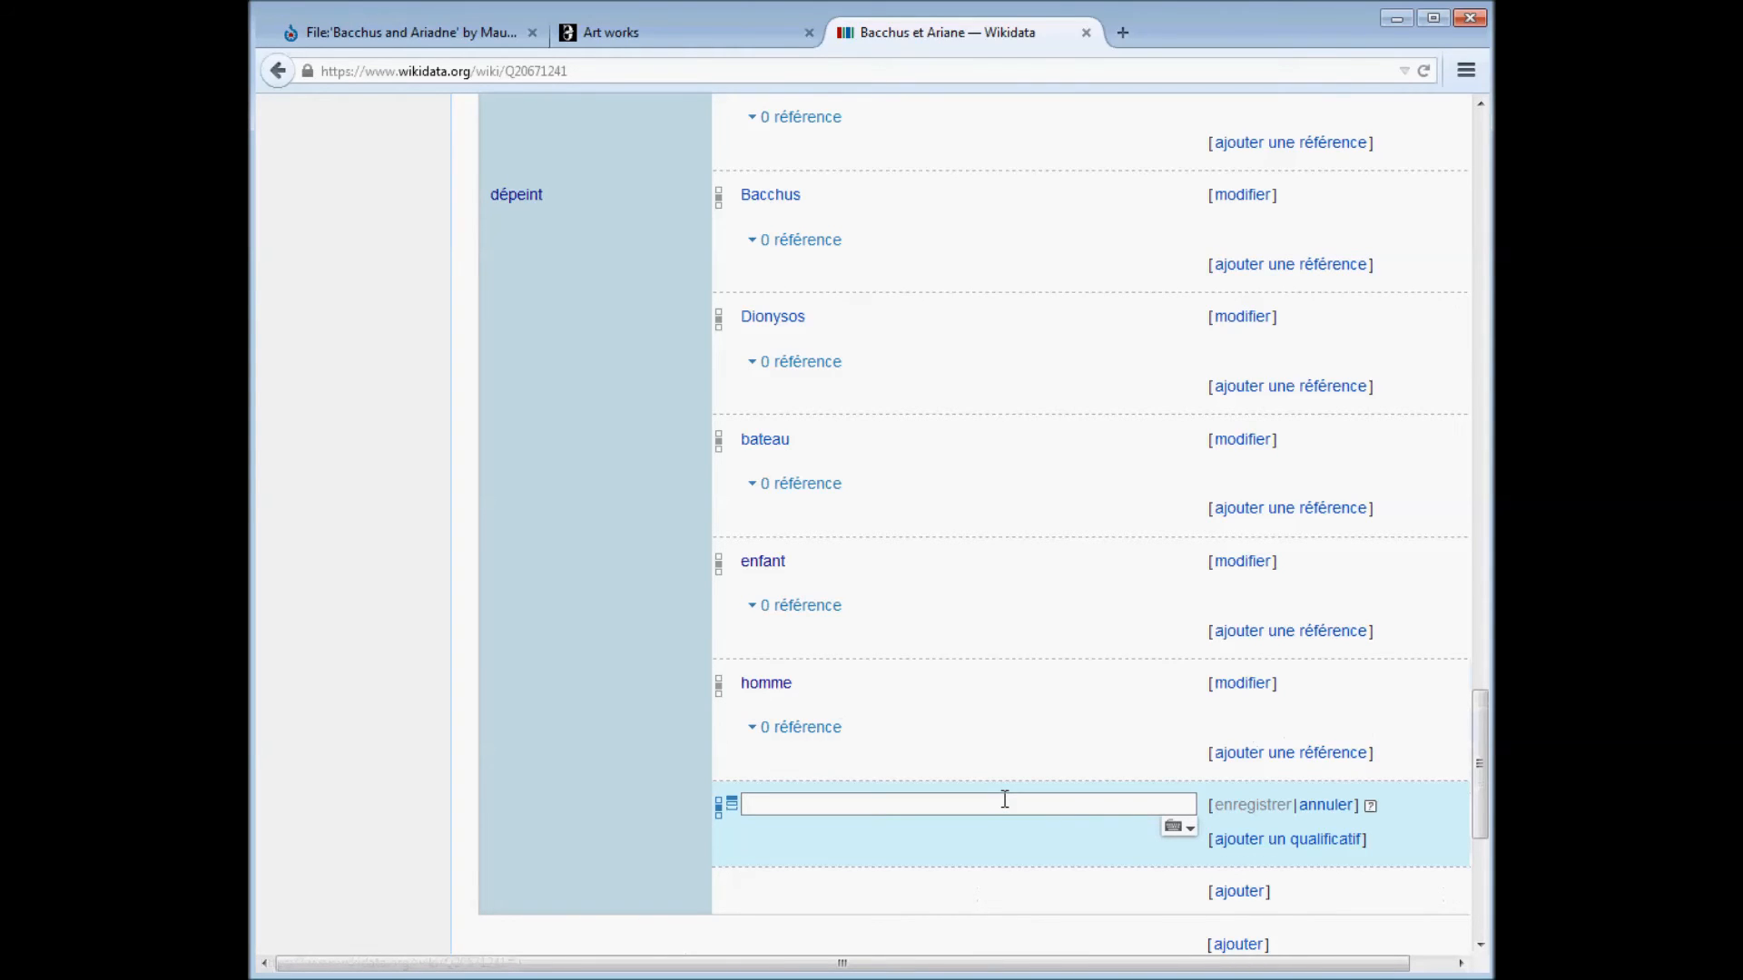
pyautogui.write('femme')
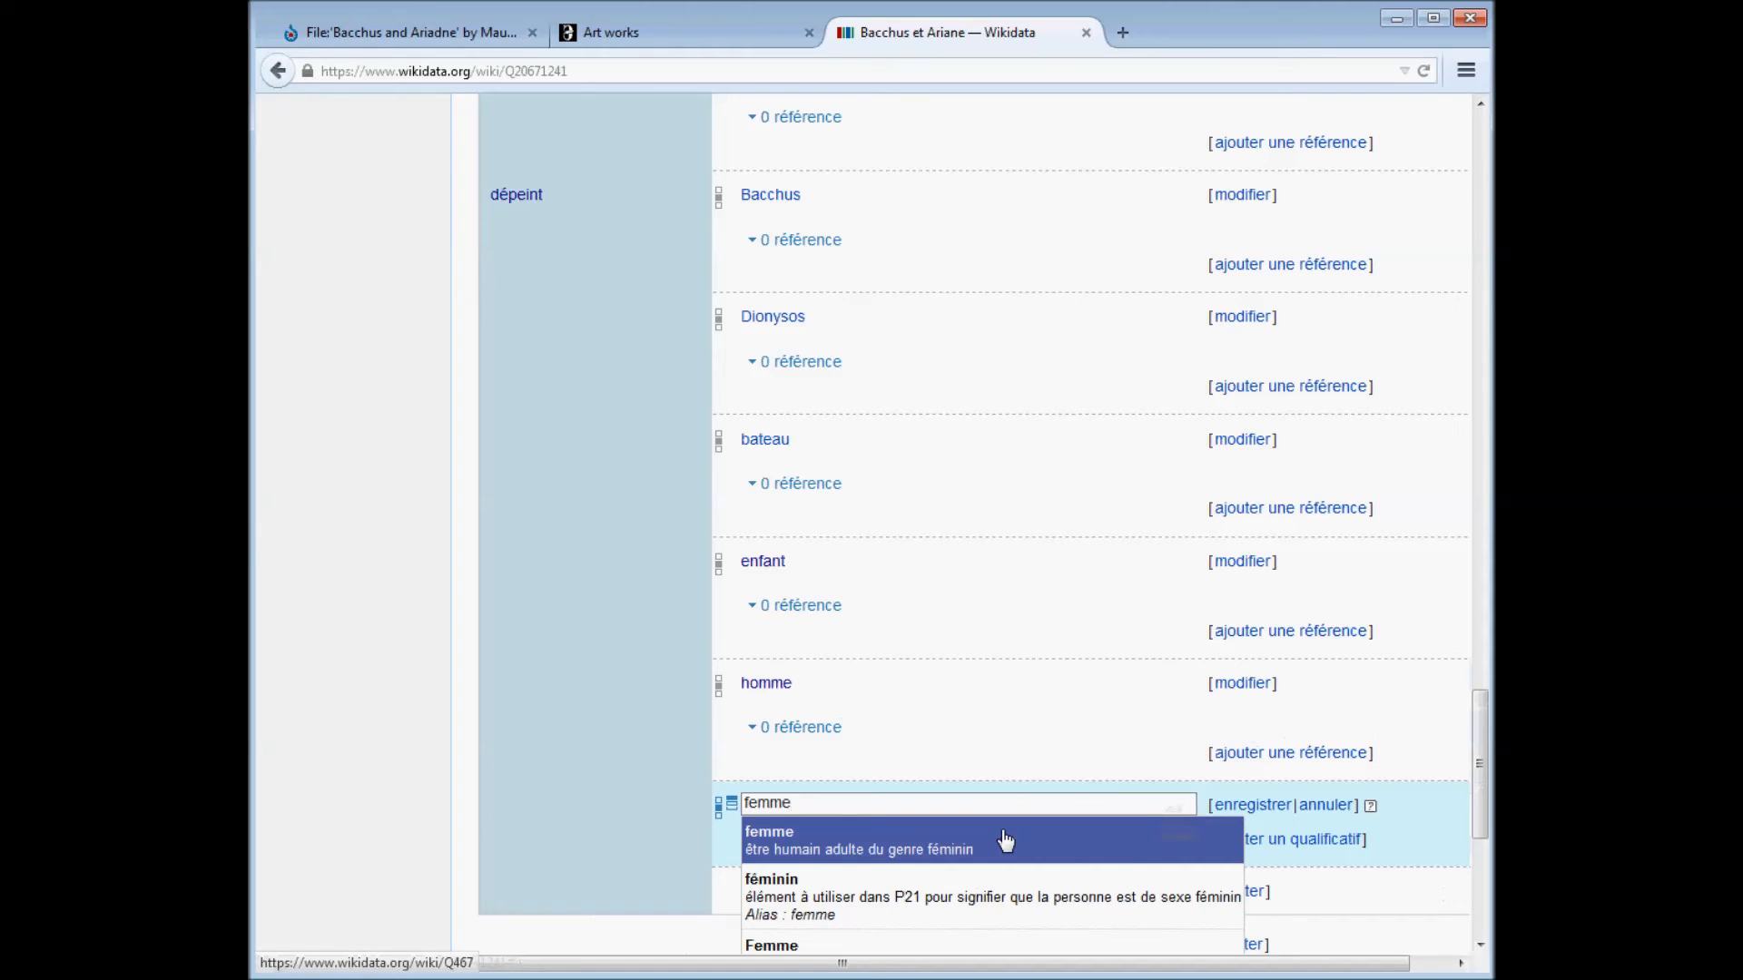
pyautogui.click(1005, 842)
pyautogui.click(1257, 806)
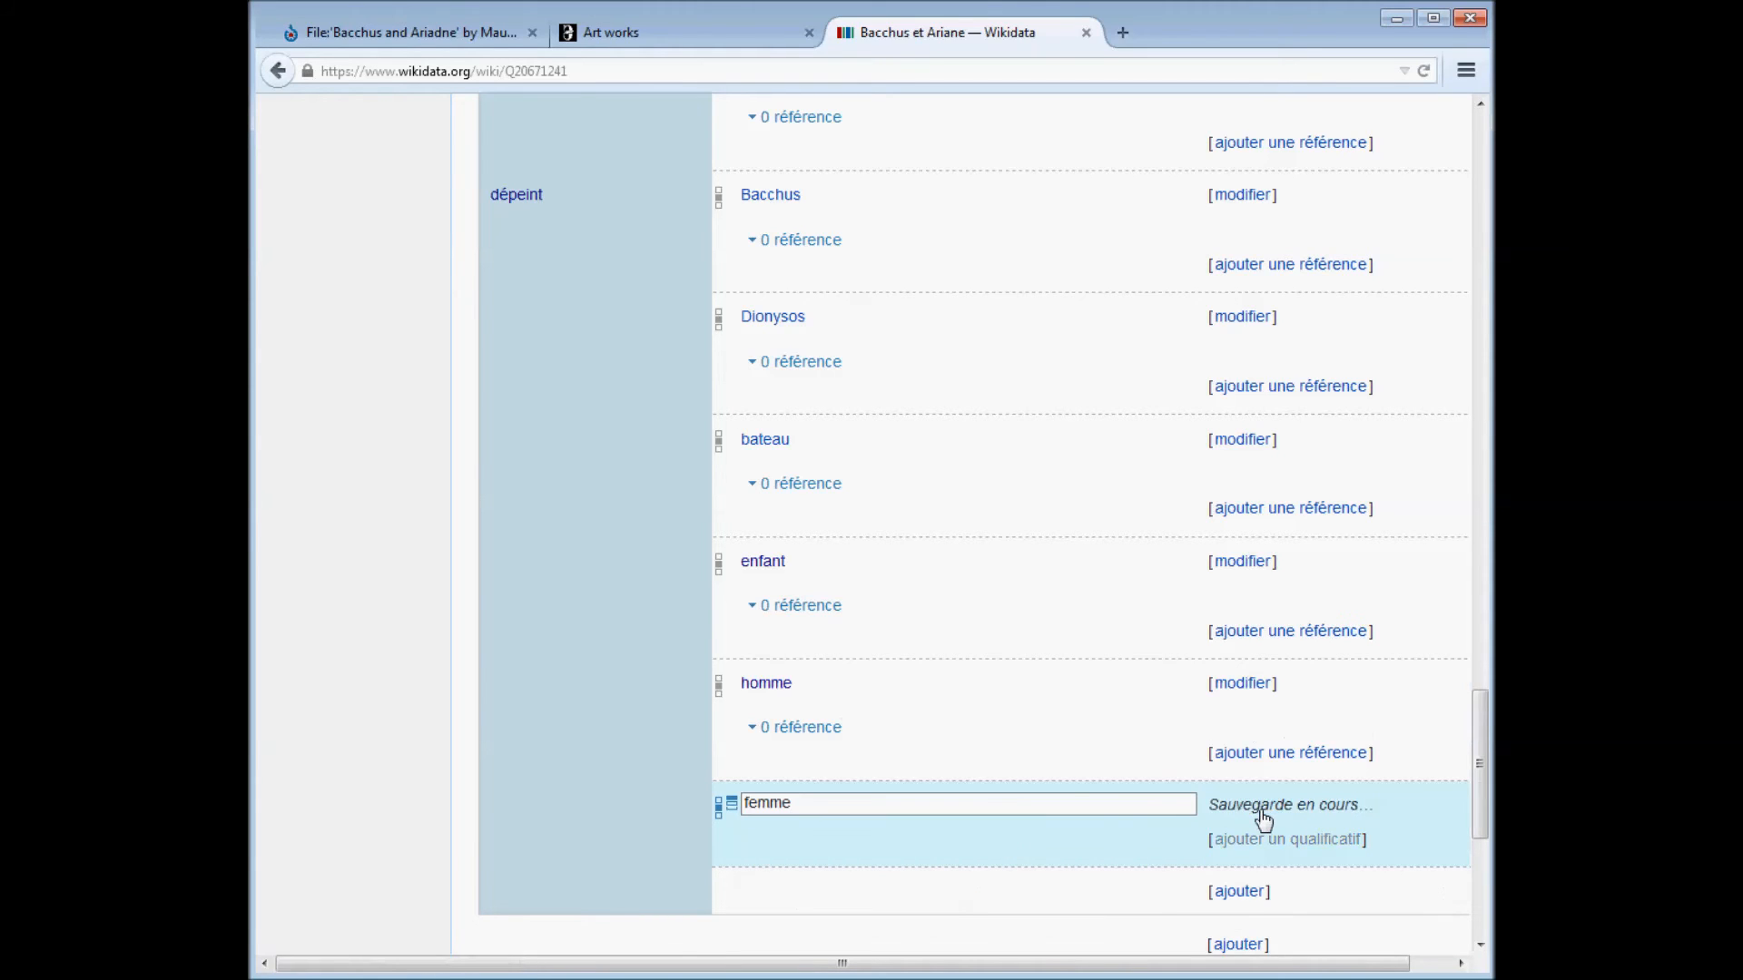
# Add and save "nudité" as another "dépeint" value.
pyautogui.scroll(-3, 1253, 805)
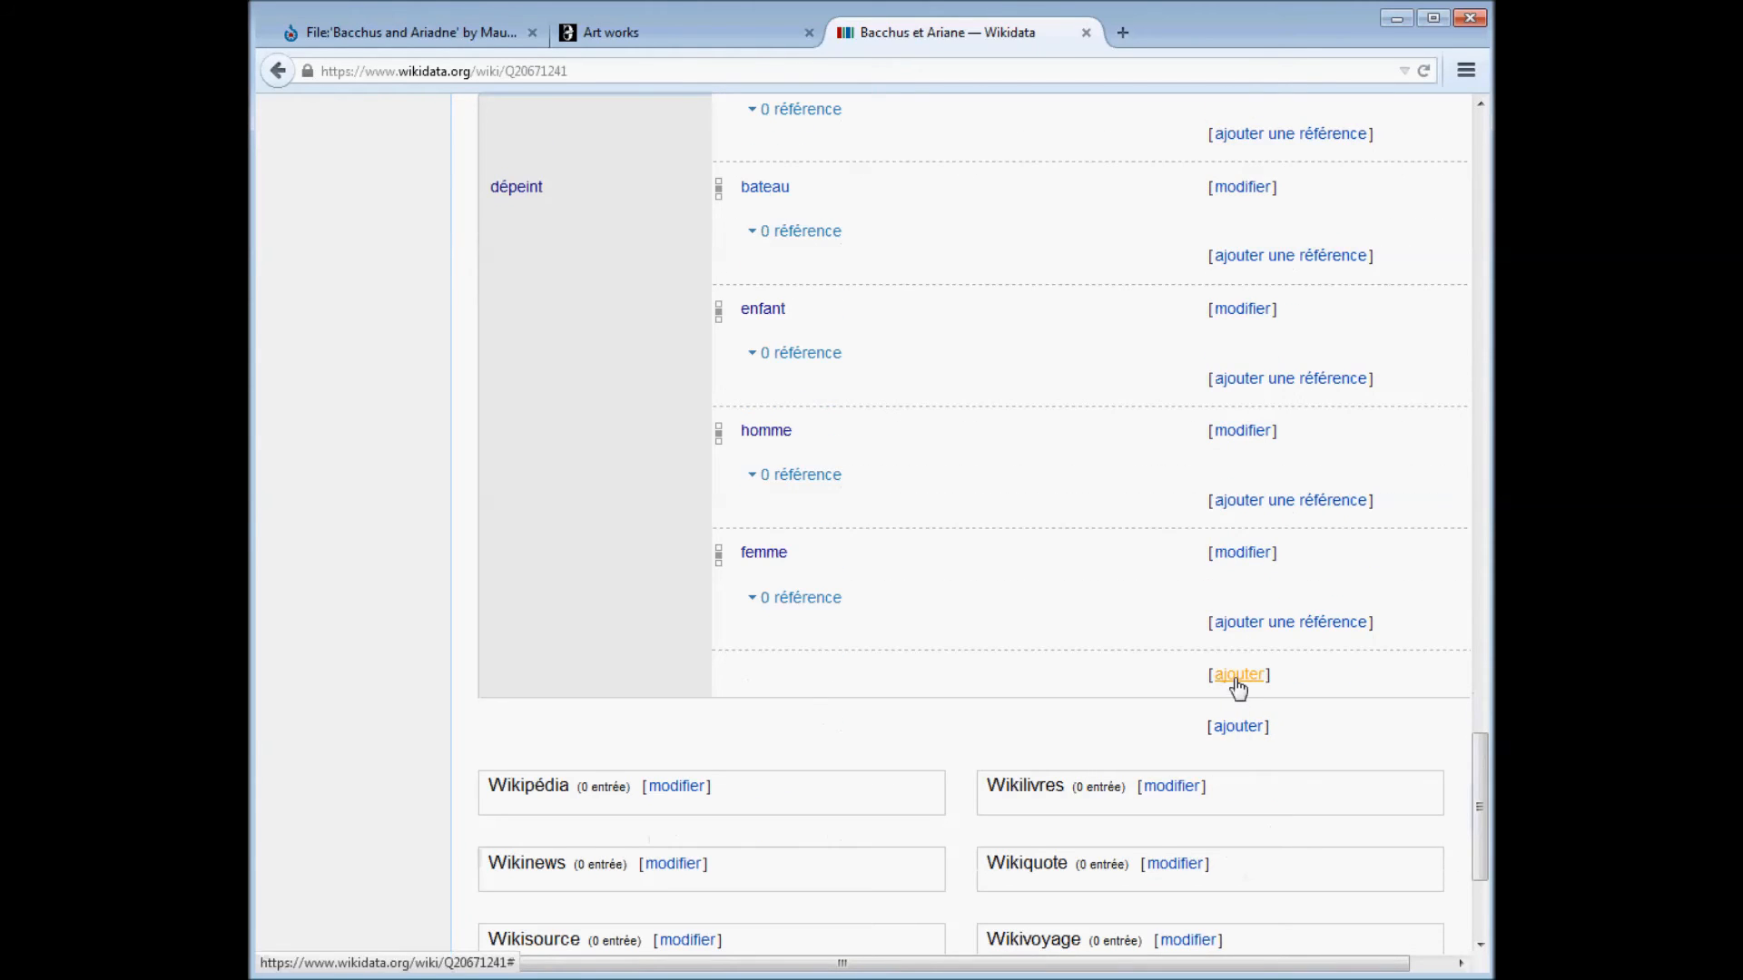
pyautogui.click(1236, 676)
pyautogui.write('nudit')
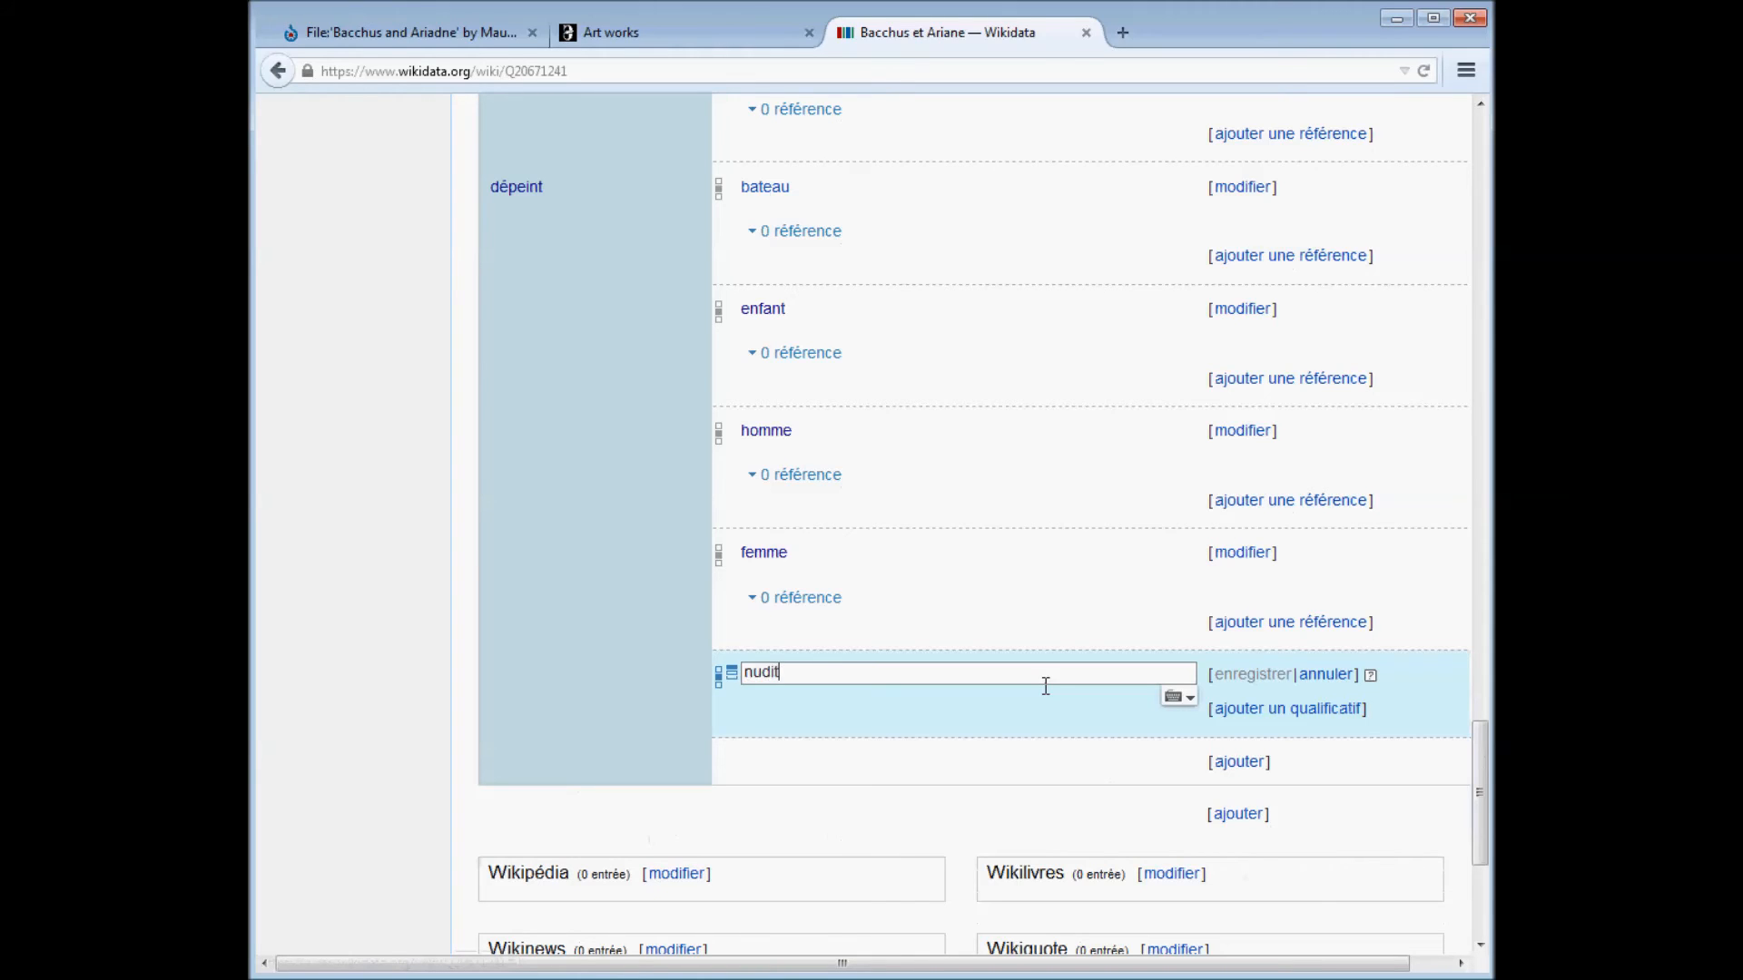
pyautogui.write('é')
pyautogui.click(1040, 714)
pyautogui.click(1253, 673)
# Add and save "garçon", the male child or adolescent, as another "dépeint" value.
pyautogui.click(1255, 797)
pyautogui.write('garçon')
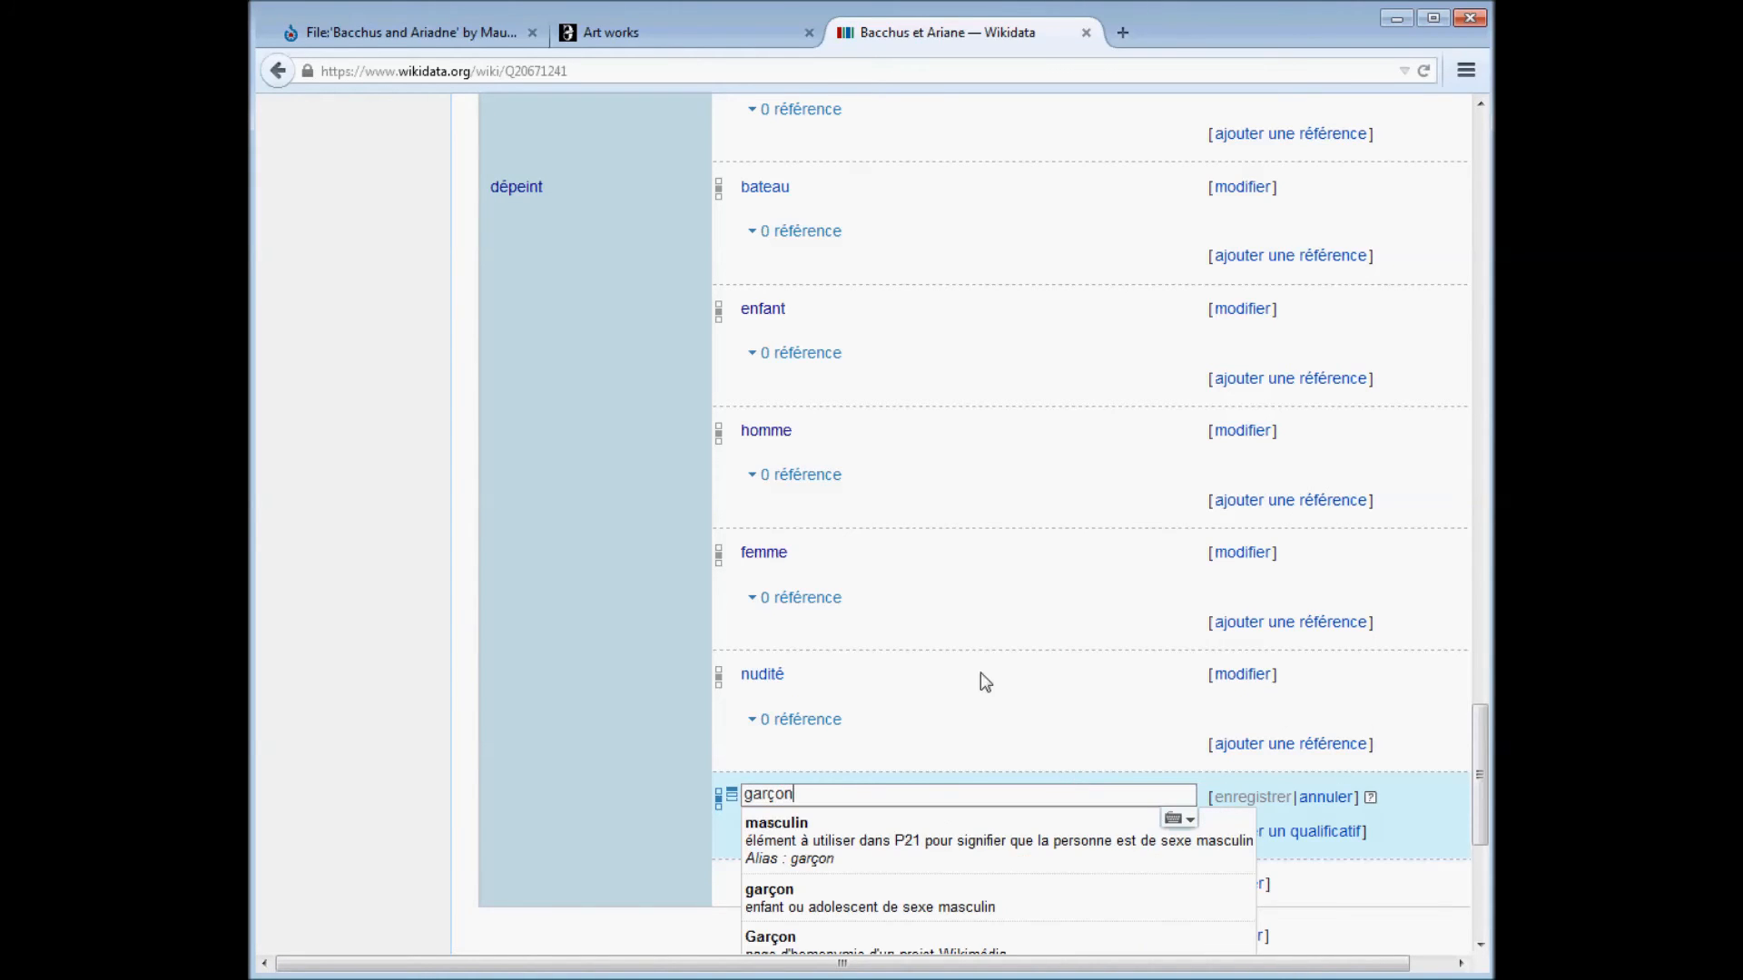
pyautogui.click(1013, 897)
pyautogui.click(1261, 797)
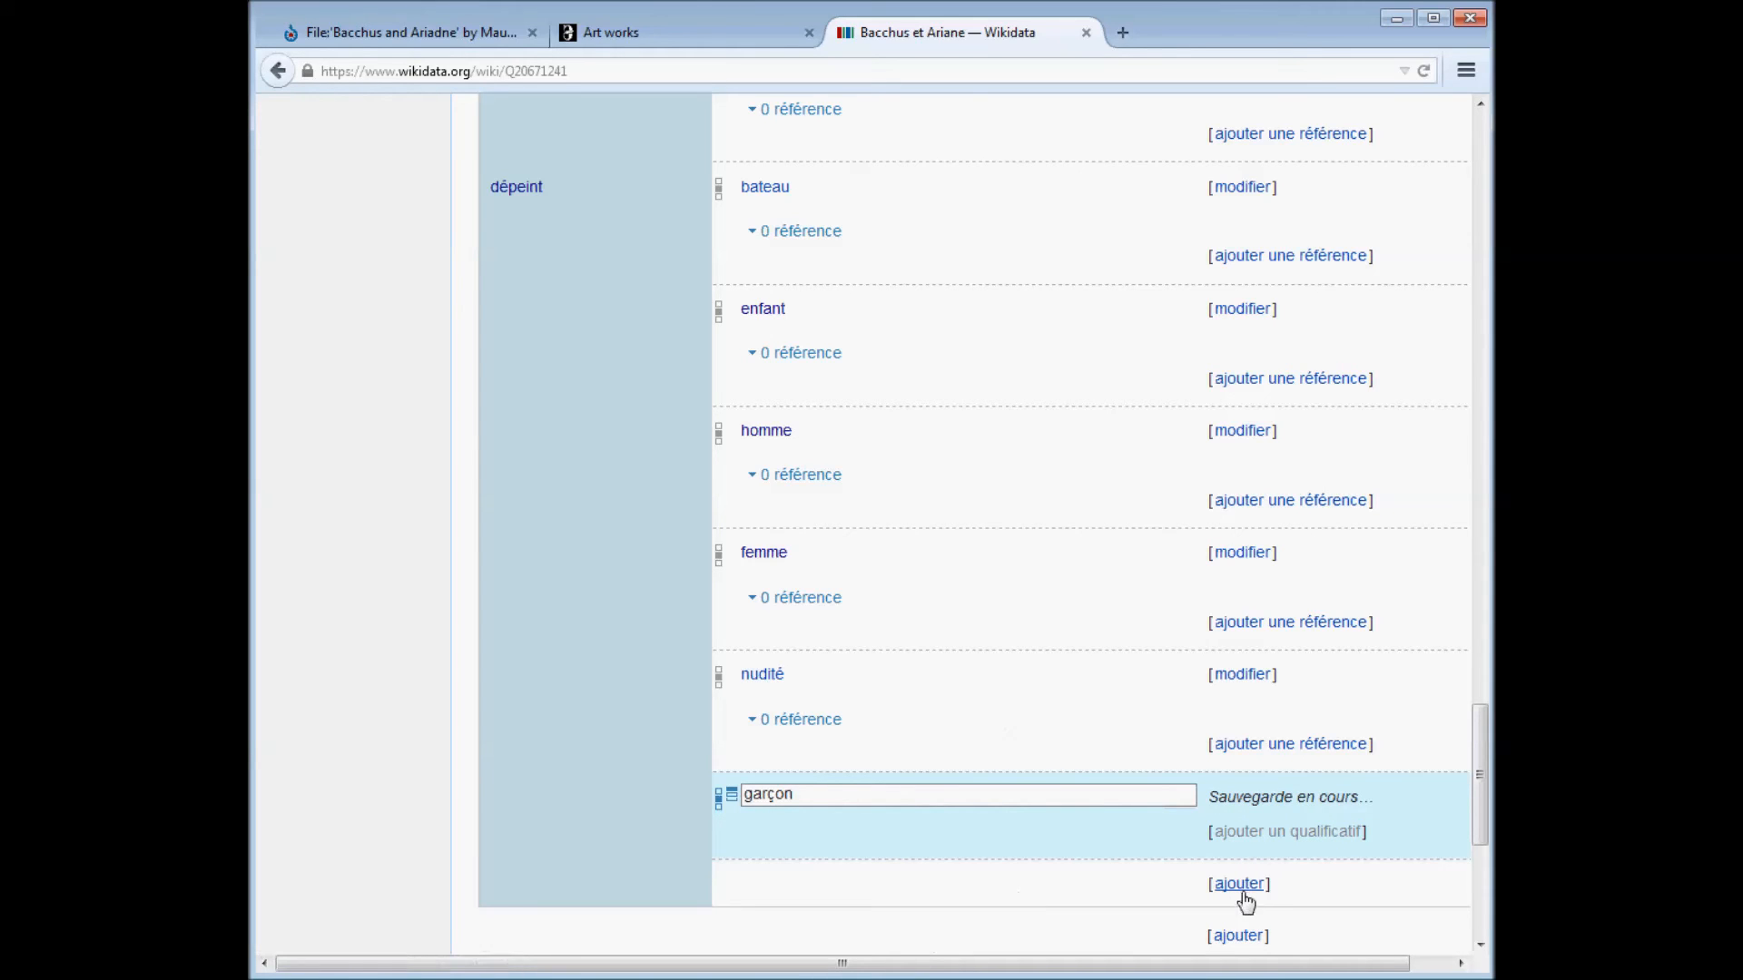
# Add and save "fille", the female child or adolescent, as another "dépeint" value.
pyautogui.scroll(-3, 1238, 840)
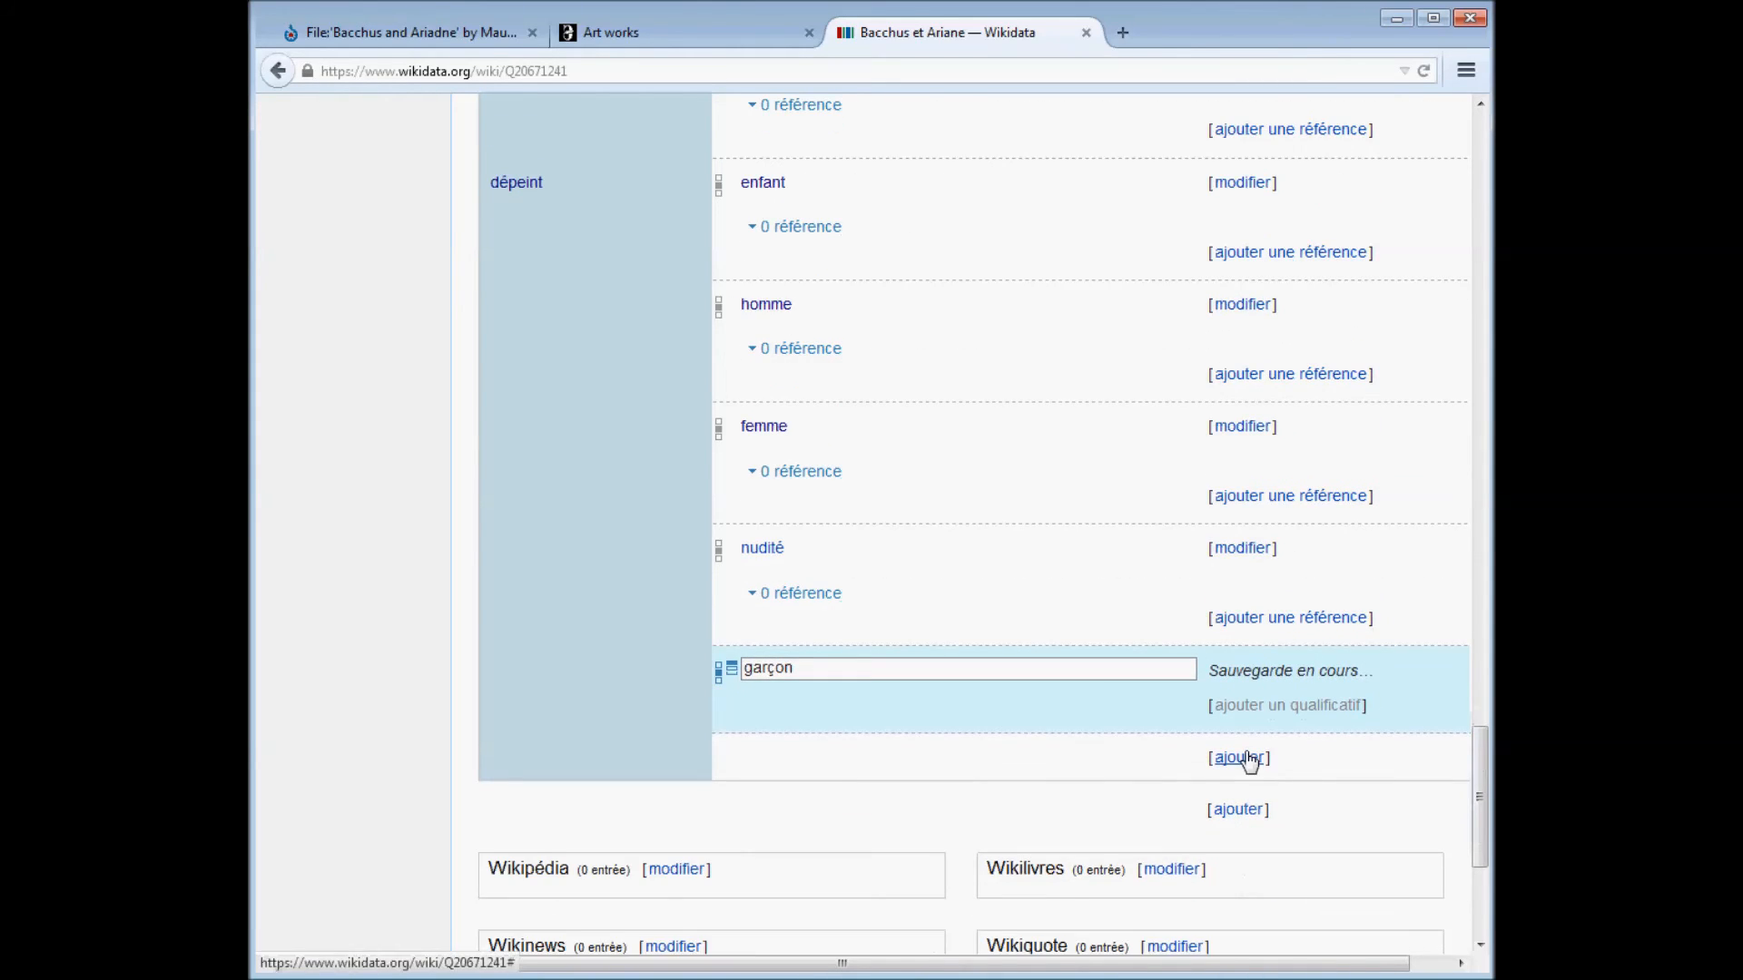
pyautogui.click(1257, 792)
pyautogui.write('fille')
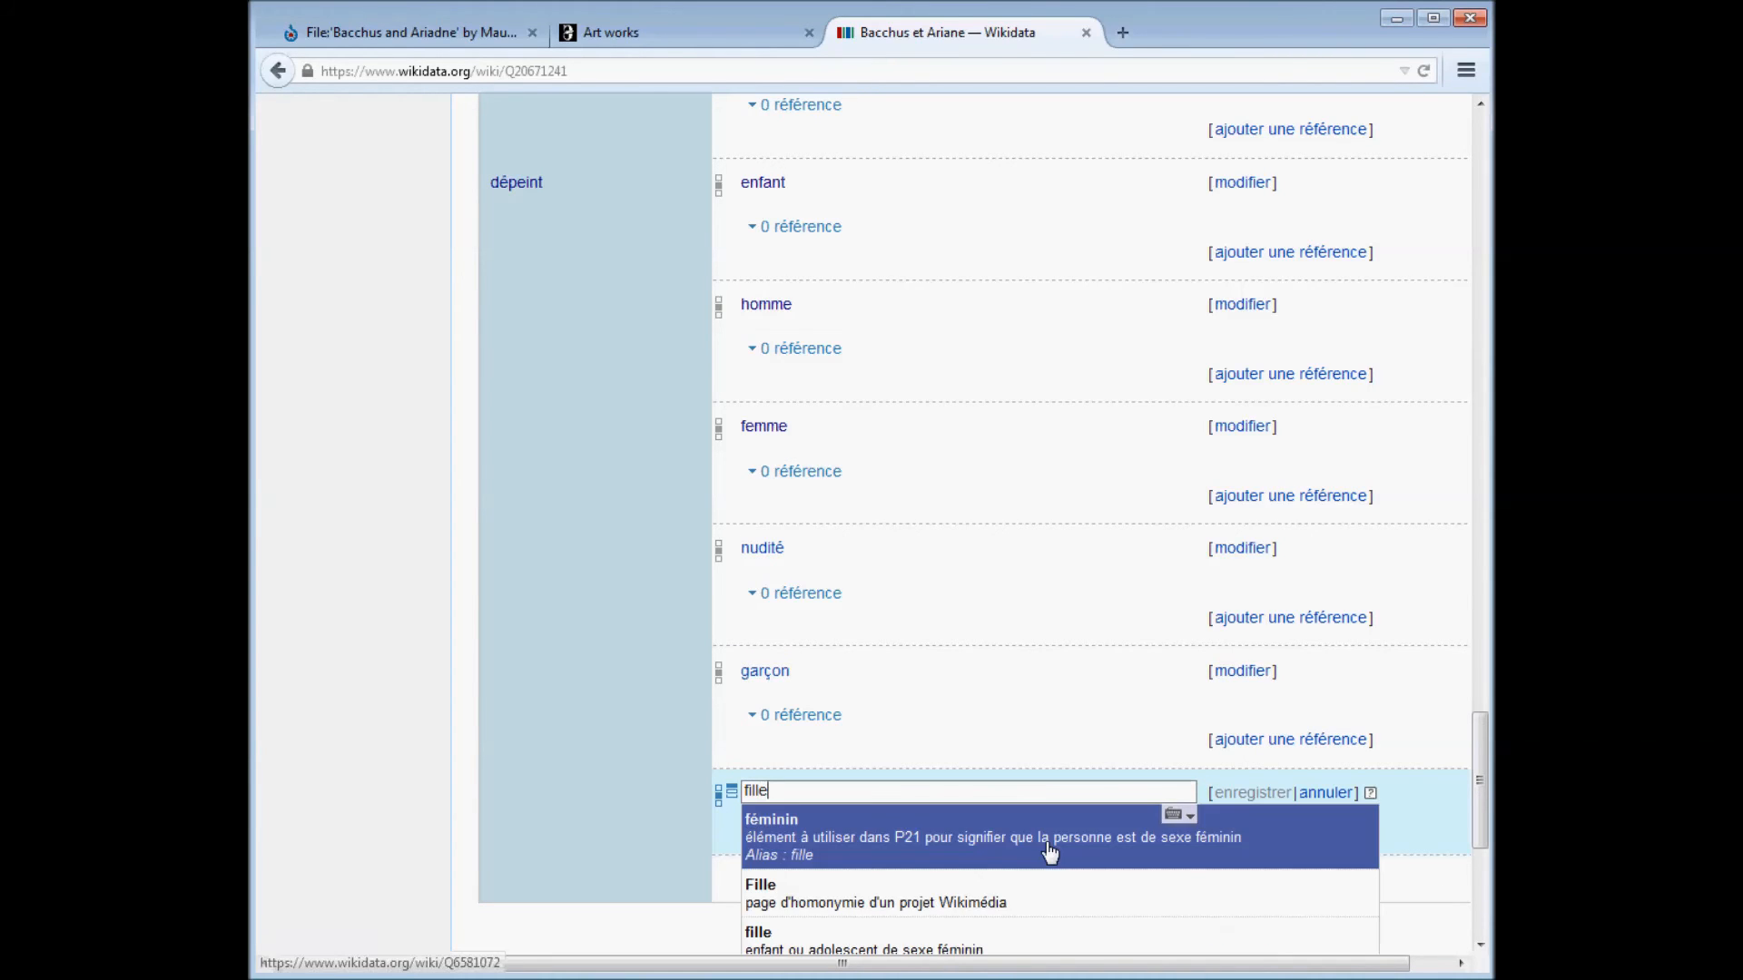
pyautogui.scroll(-3, 1044, 854)
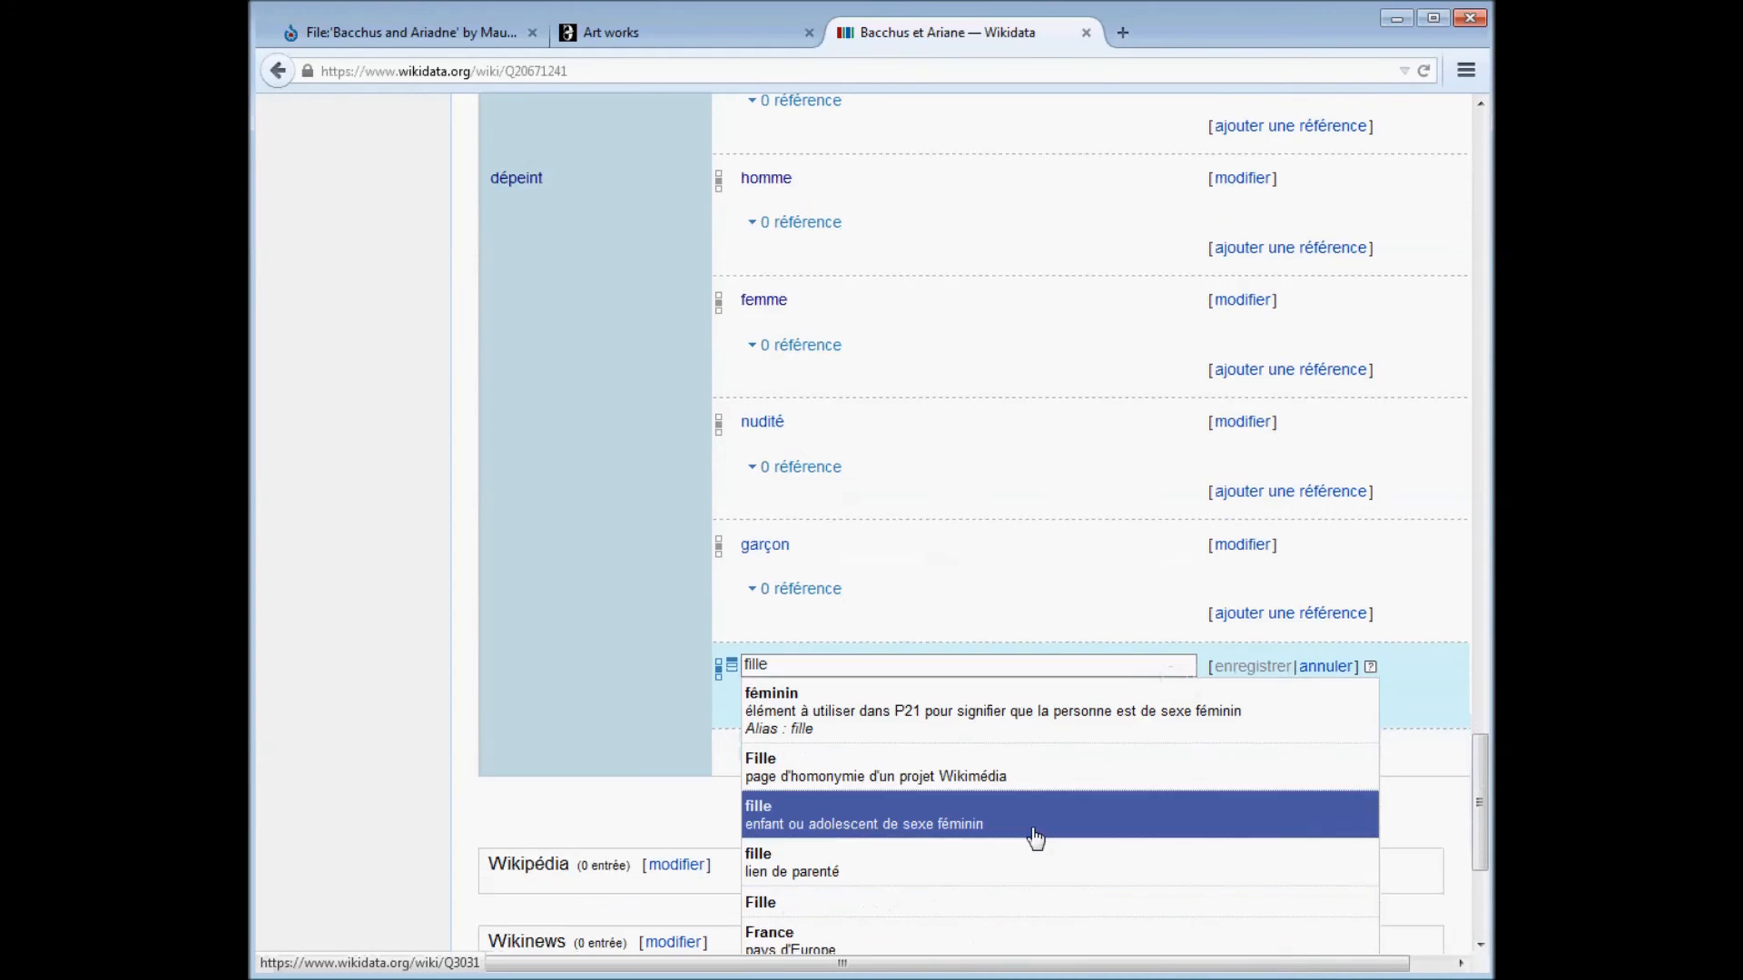
pyautogui.click(1033, 828)
pyautogui.click(1228, 668)
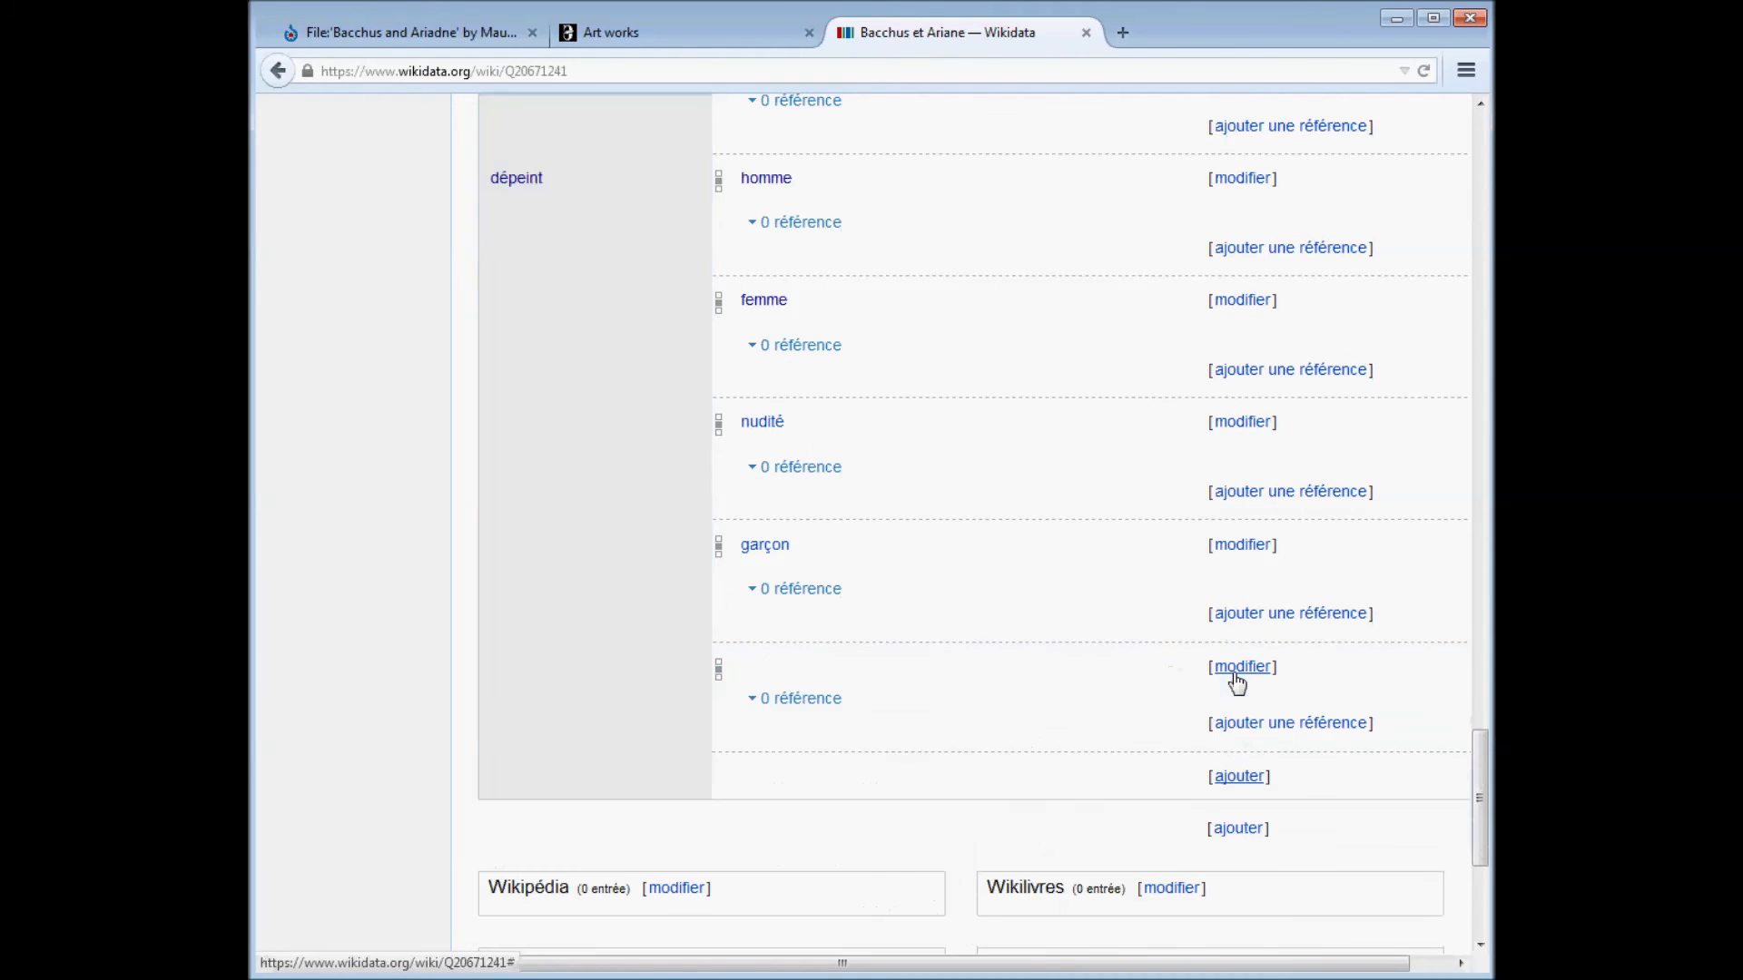
# Add and save "mer" as another "dépeint" value.
pyautogui.click(1236, 789)
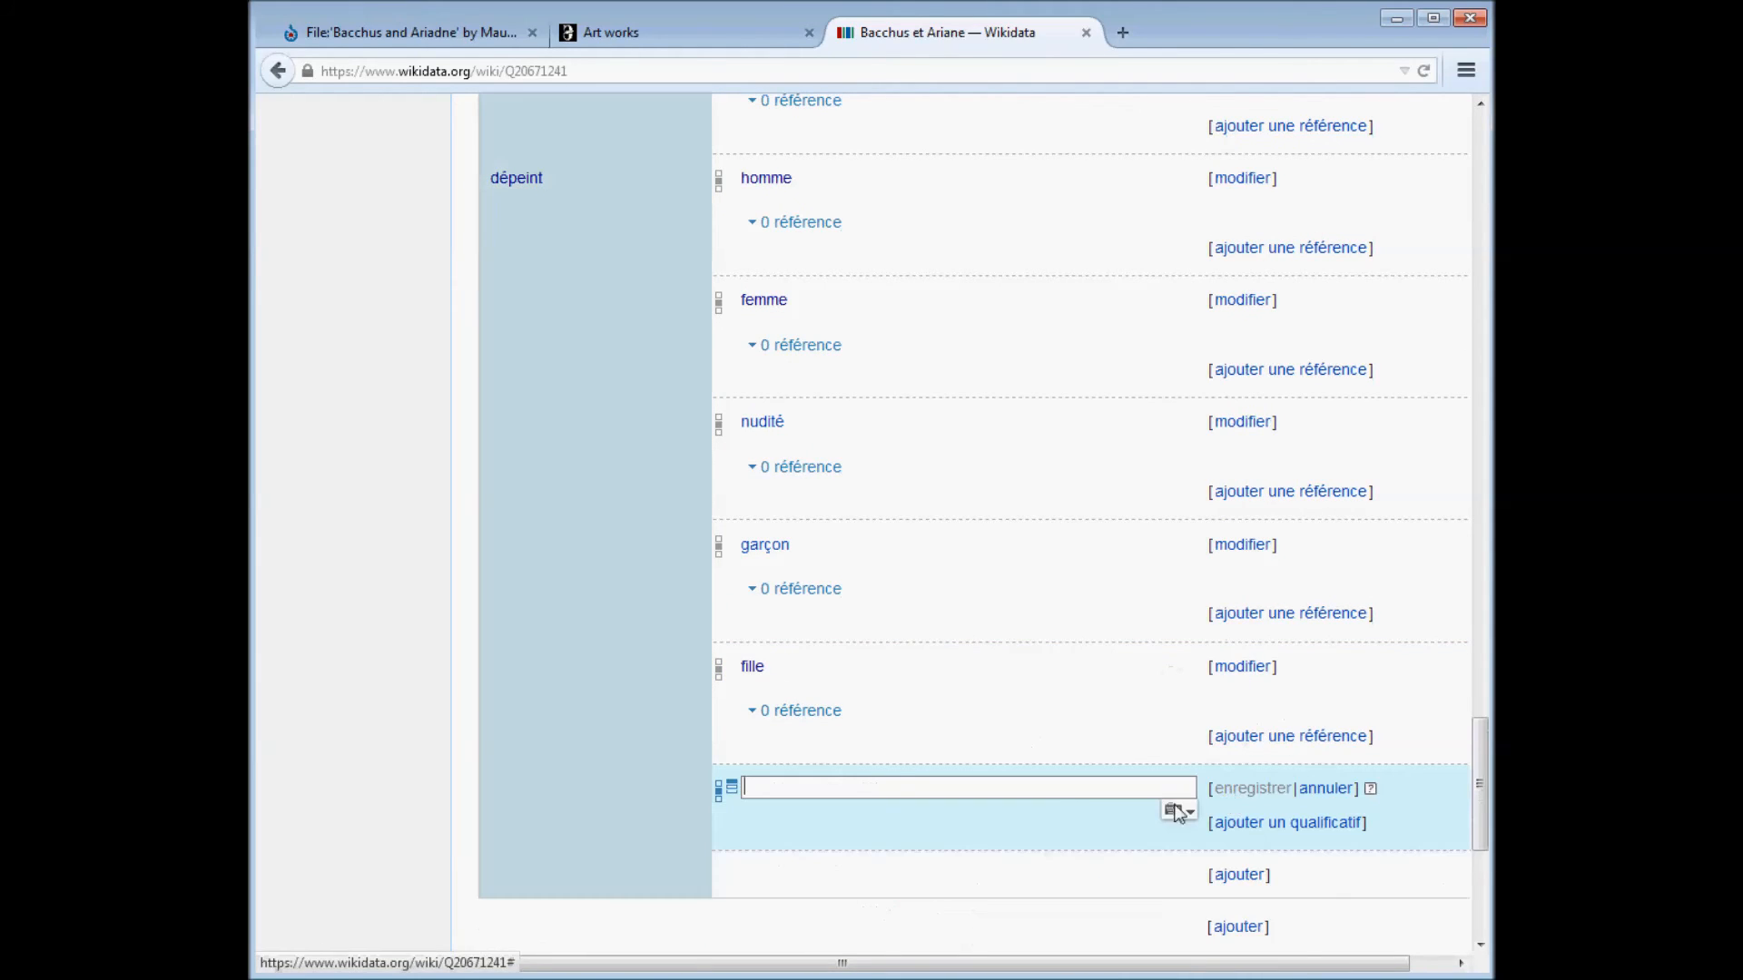
pyautogui.write('mer')
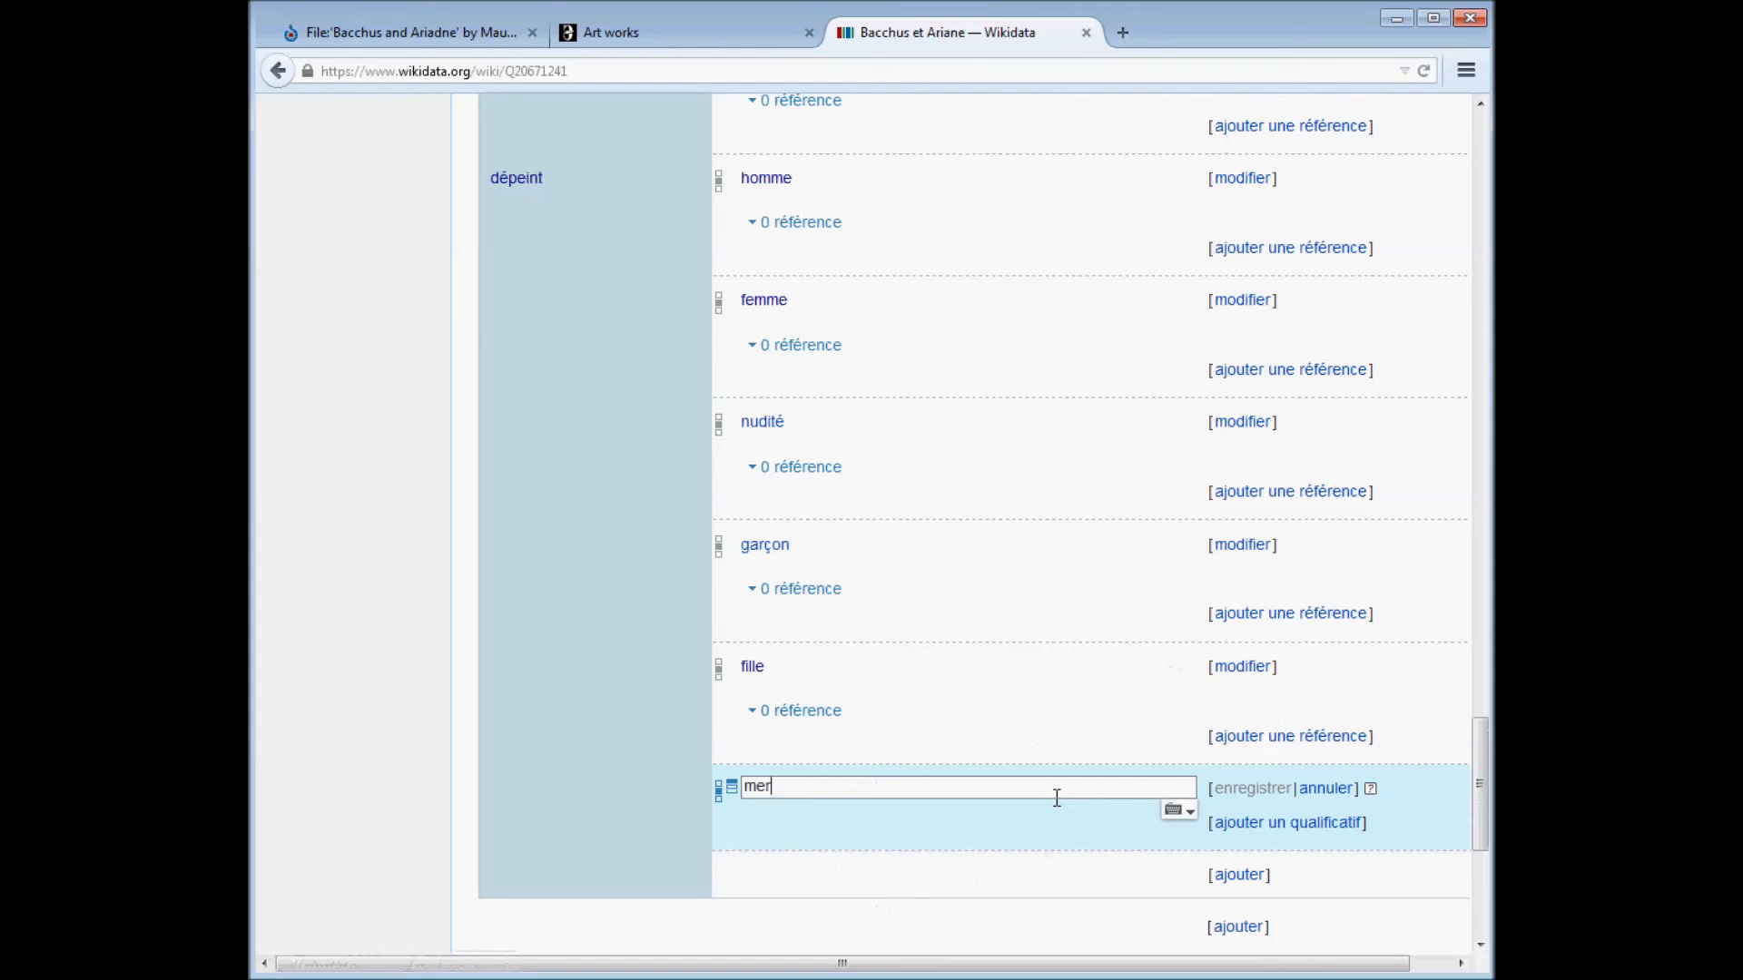
pyautogui.click(1028, 826)
pyautogui.click(1271, 788)
# Add and save "roche" as another "dépeint" value.
pyautogui.click(1243, 912)
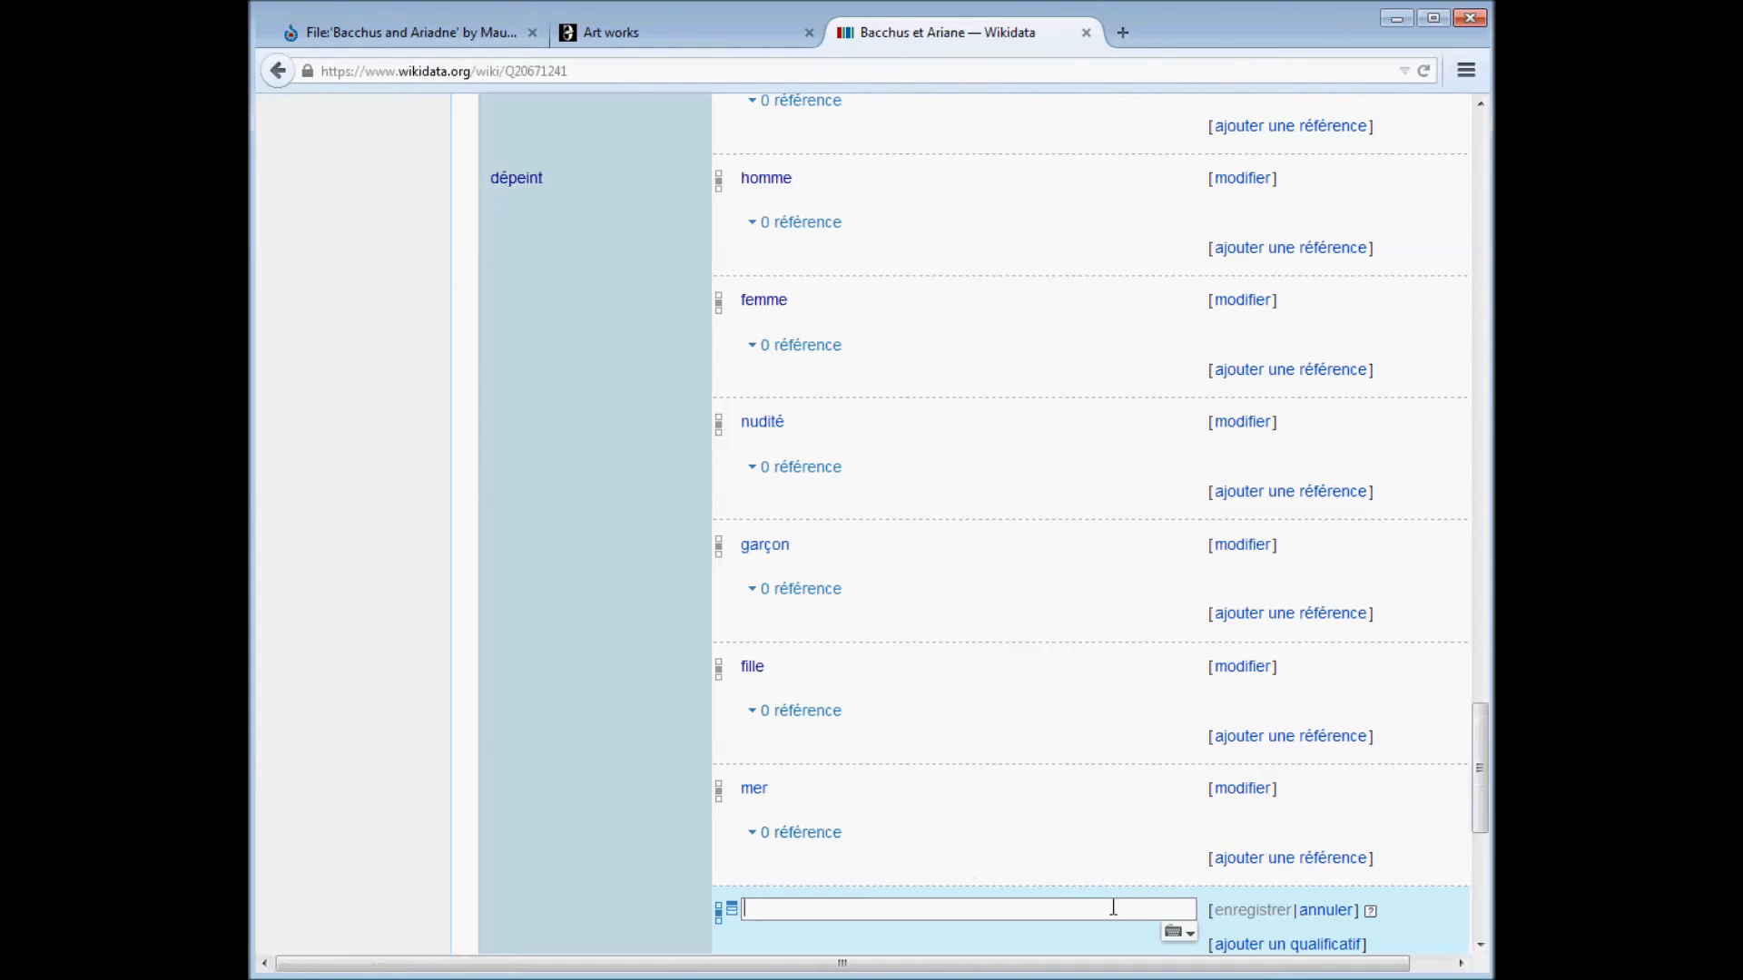
pyautogui.write('rocher')
pyautogui.scroll(-2, 1080, 824)
pyautogui.click(1068, 823)
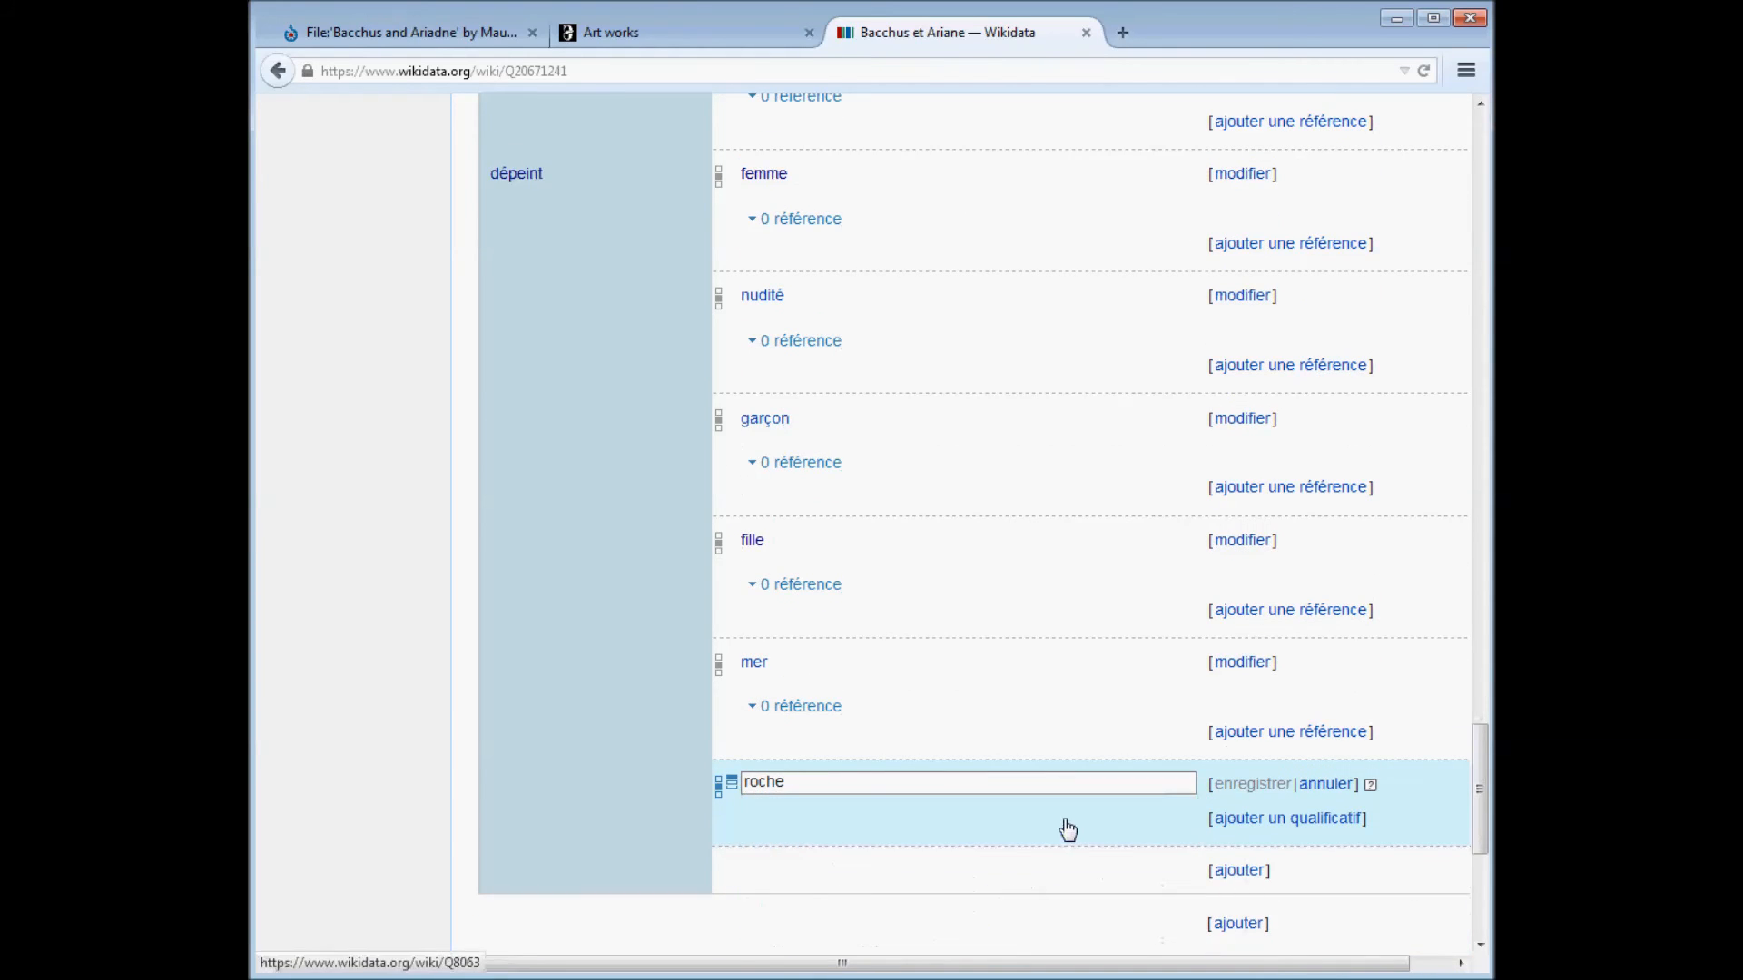
pyautogui.click(1253, 784)
# Check the painting on its Wikimedia Commons page, and add and save "cheval" as another "dépeint" value on the Wikidata item.
pyautogui.hotkey('ctrl', 'Tab')
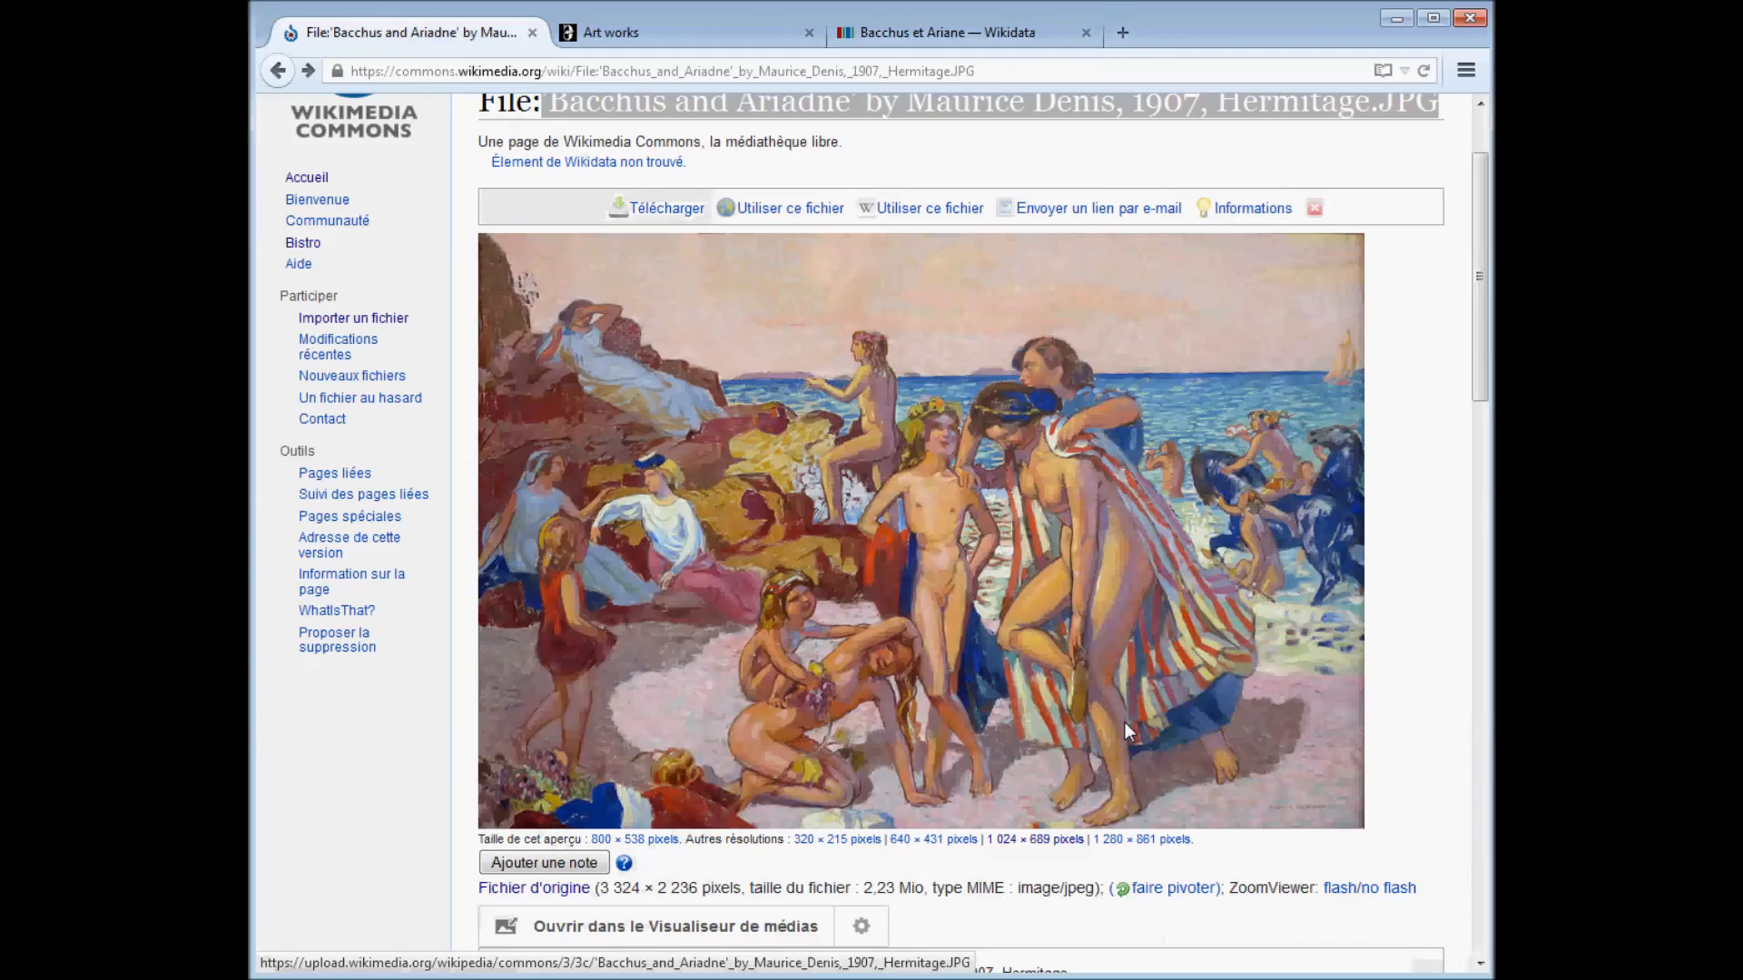
pyautogui.hotkey('ctrl', 'shift', 'Tab')
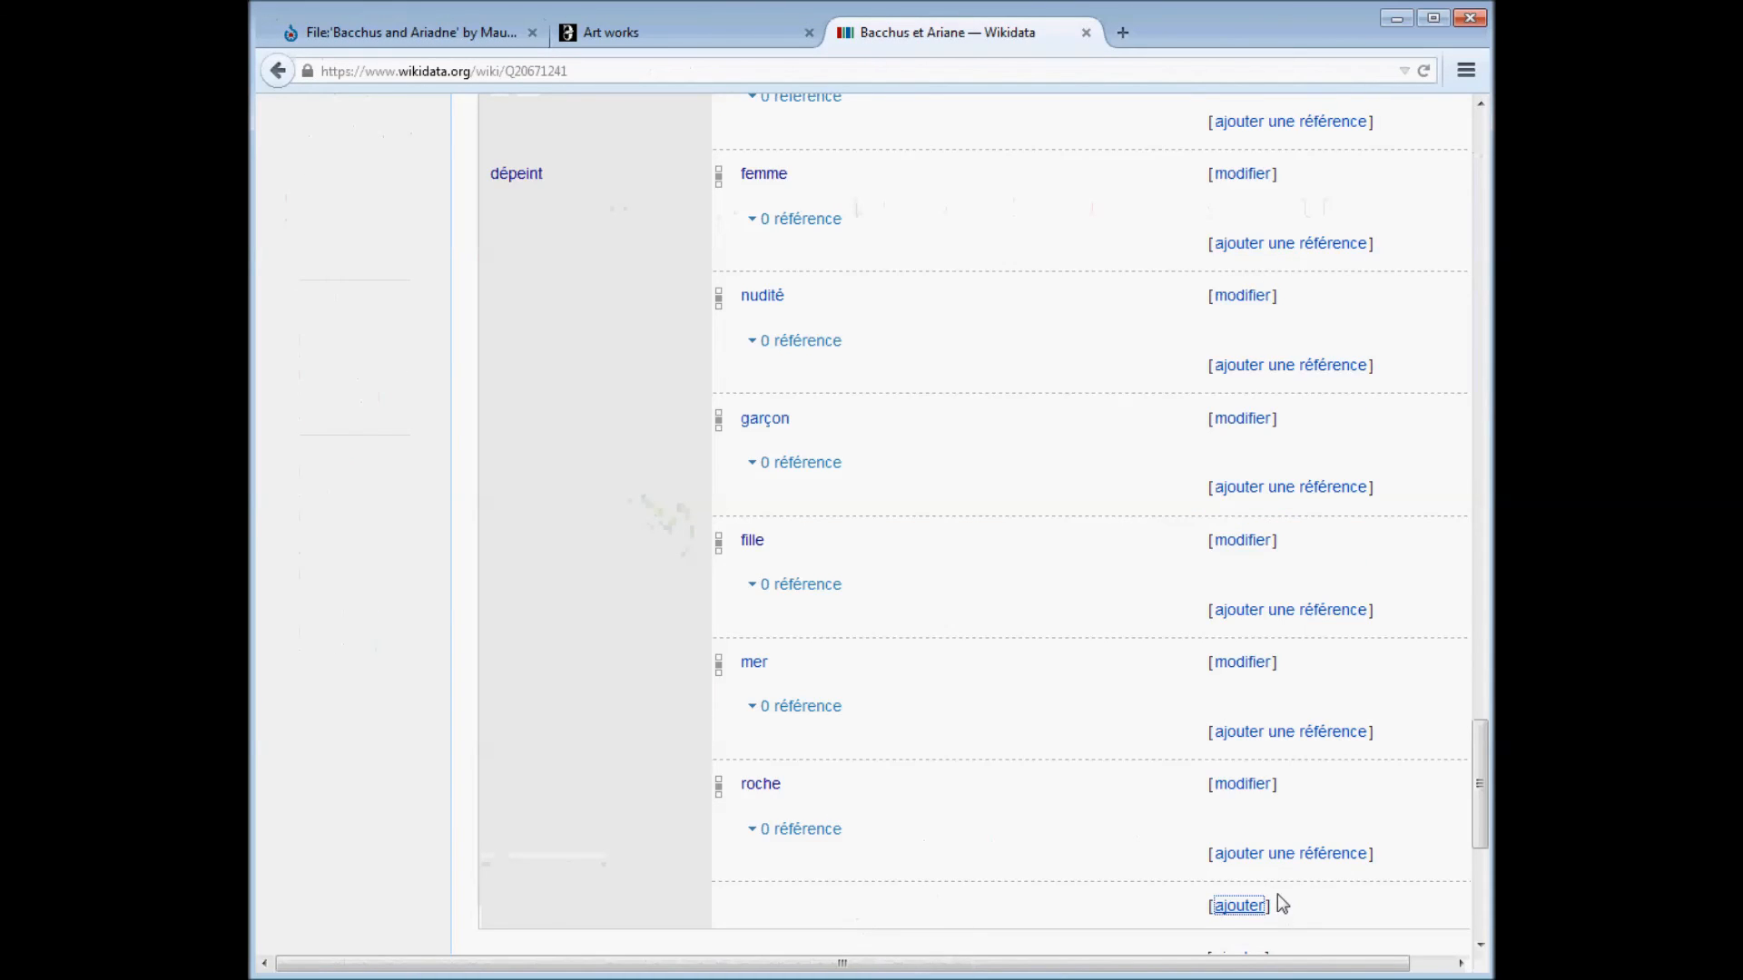
pyautogui.scroll(-2, 1280, 899)
pyautogui.click(1238, 780)
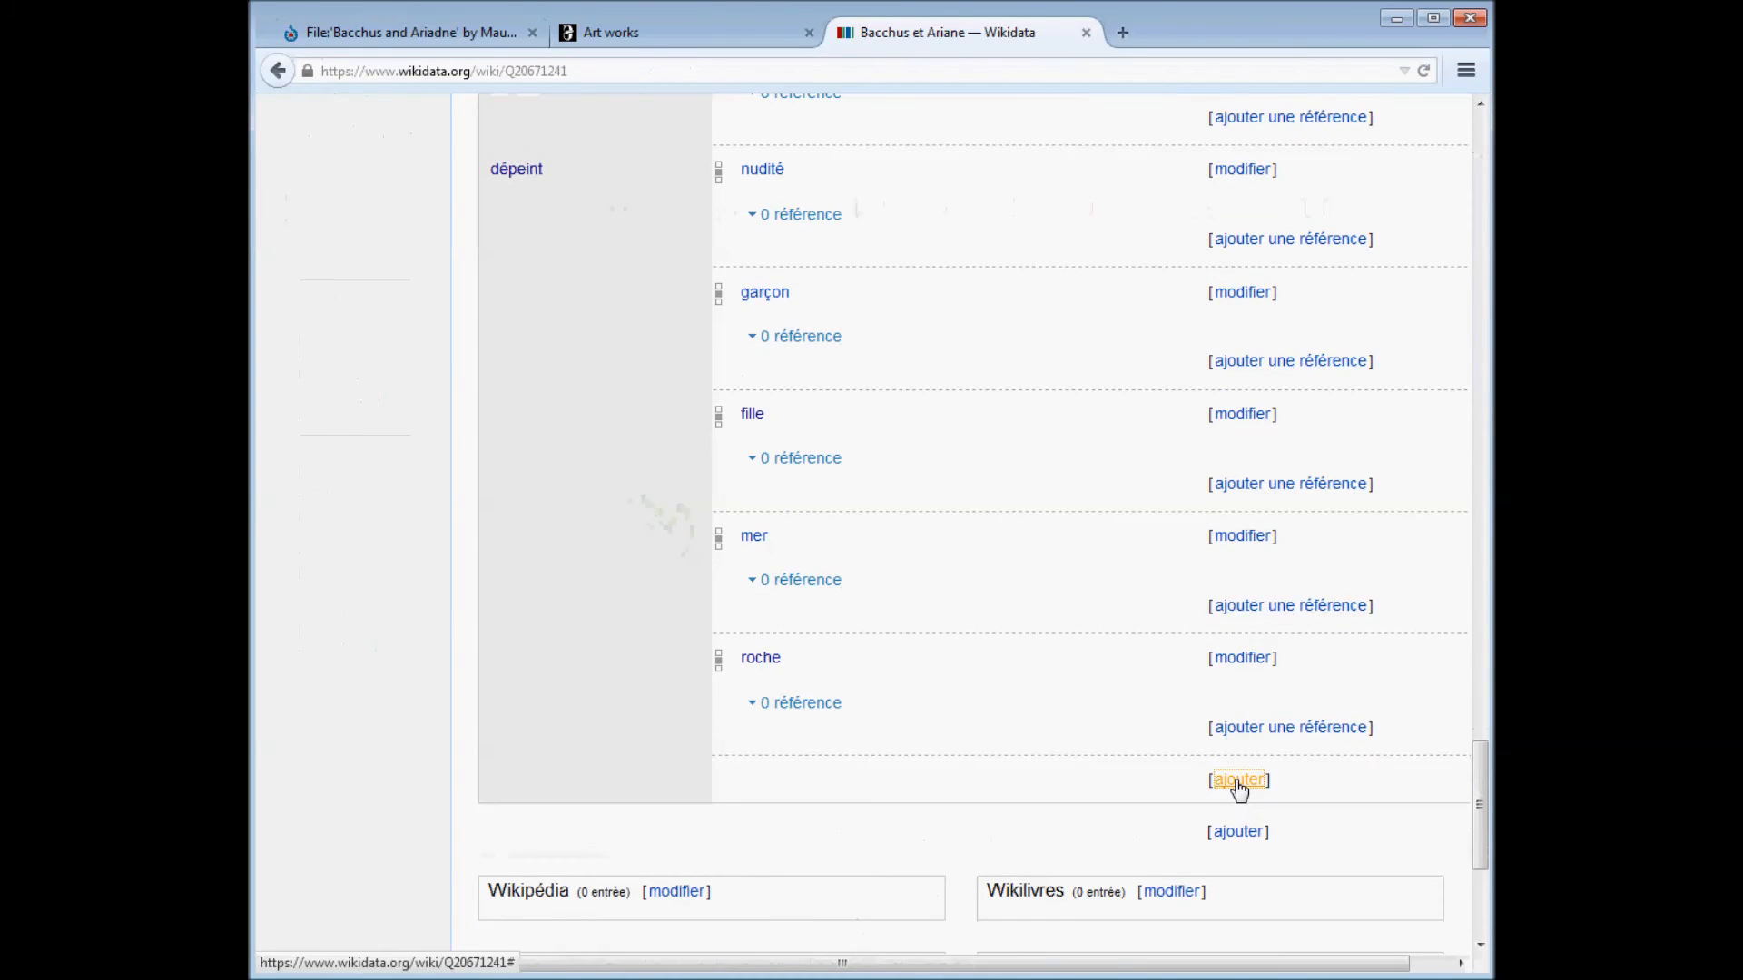
pyautogui.write('cheval')
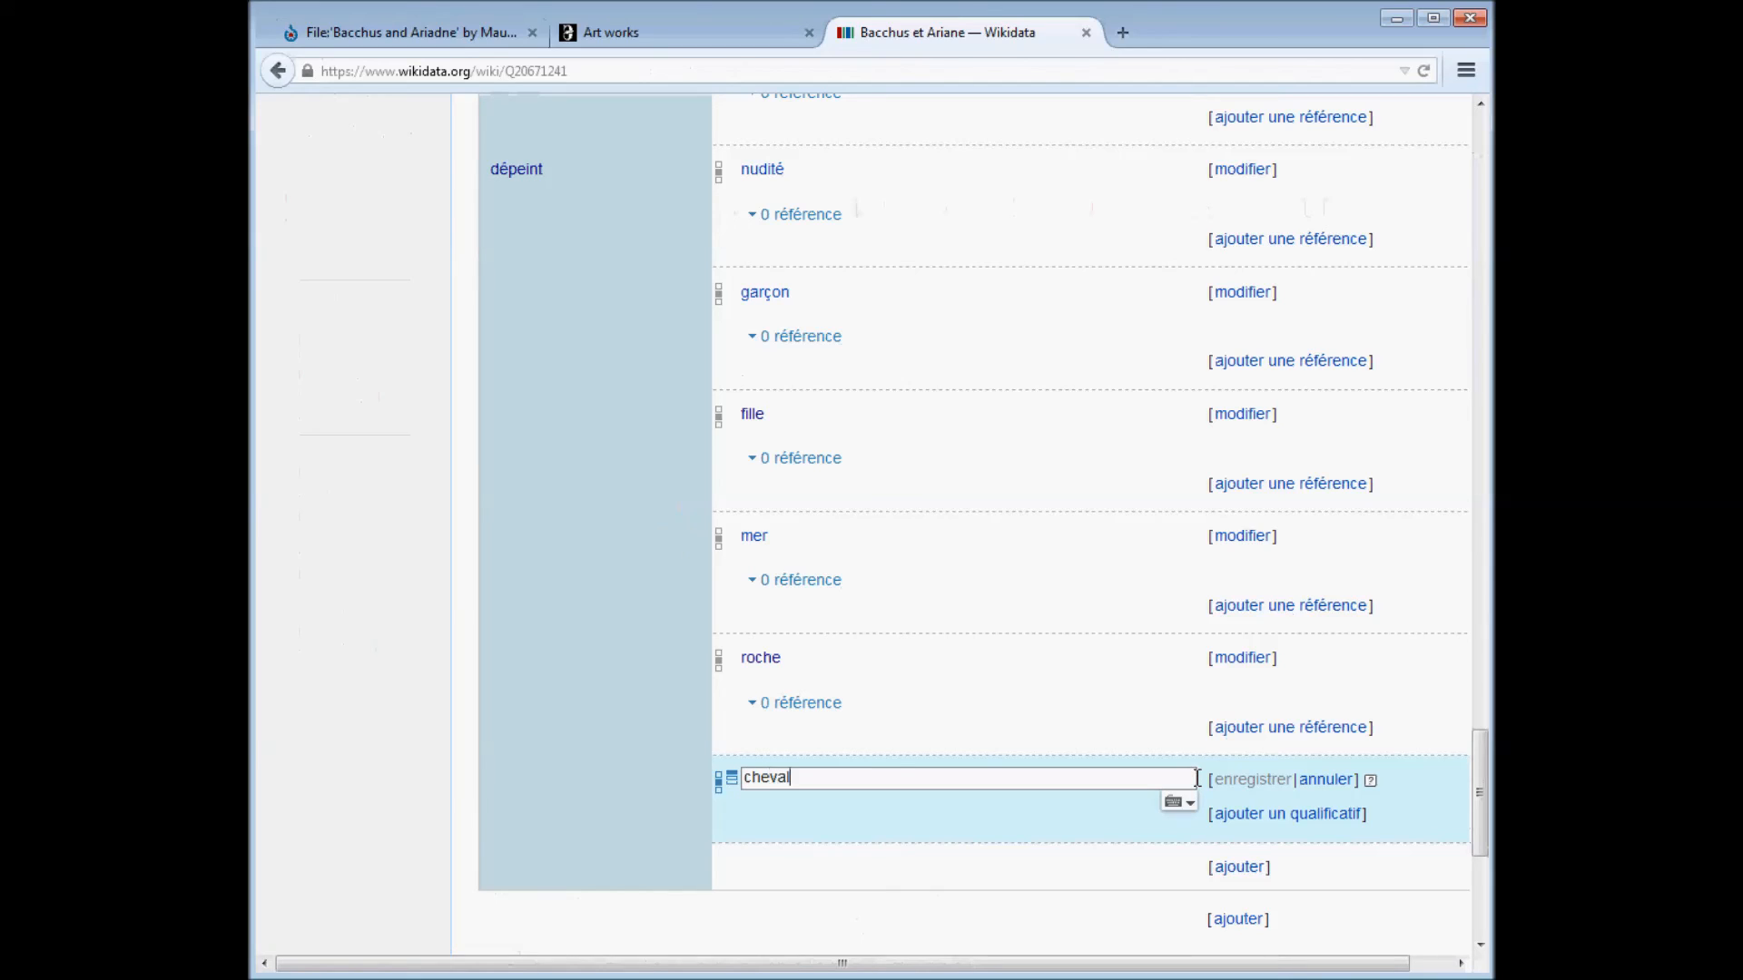
pyautogui.click(1081, 821)
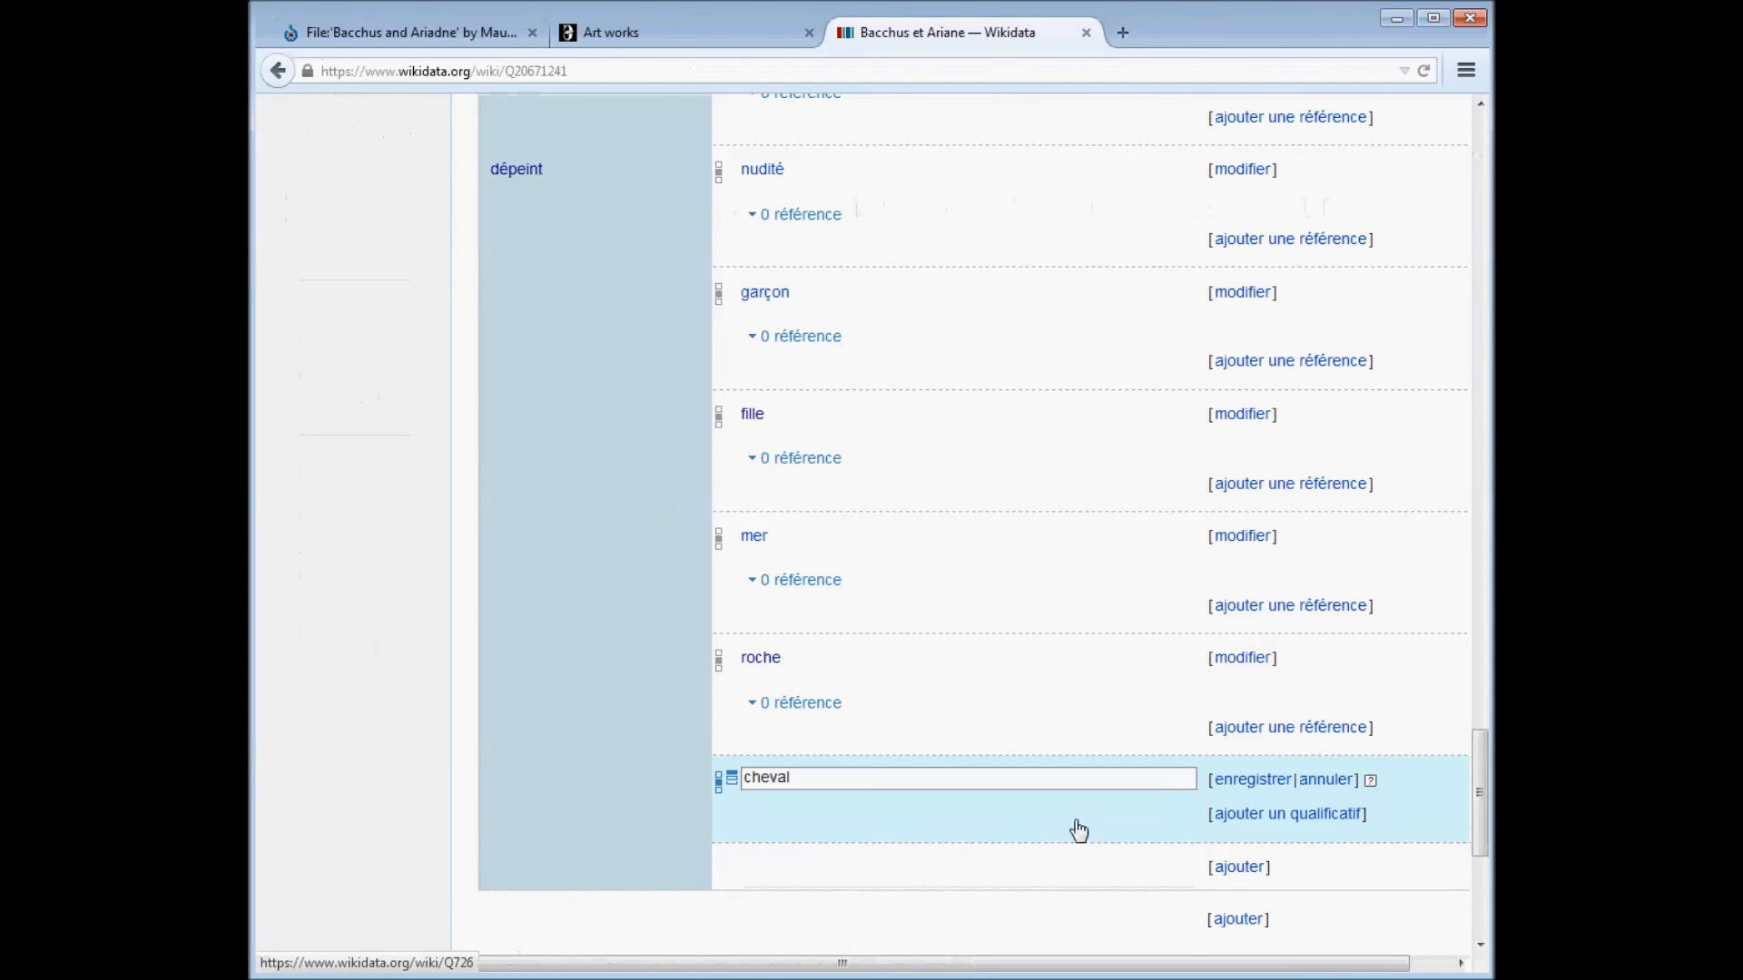
pyautogui.click(1239, 781)
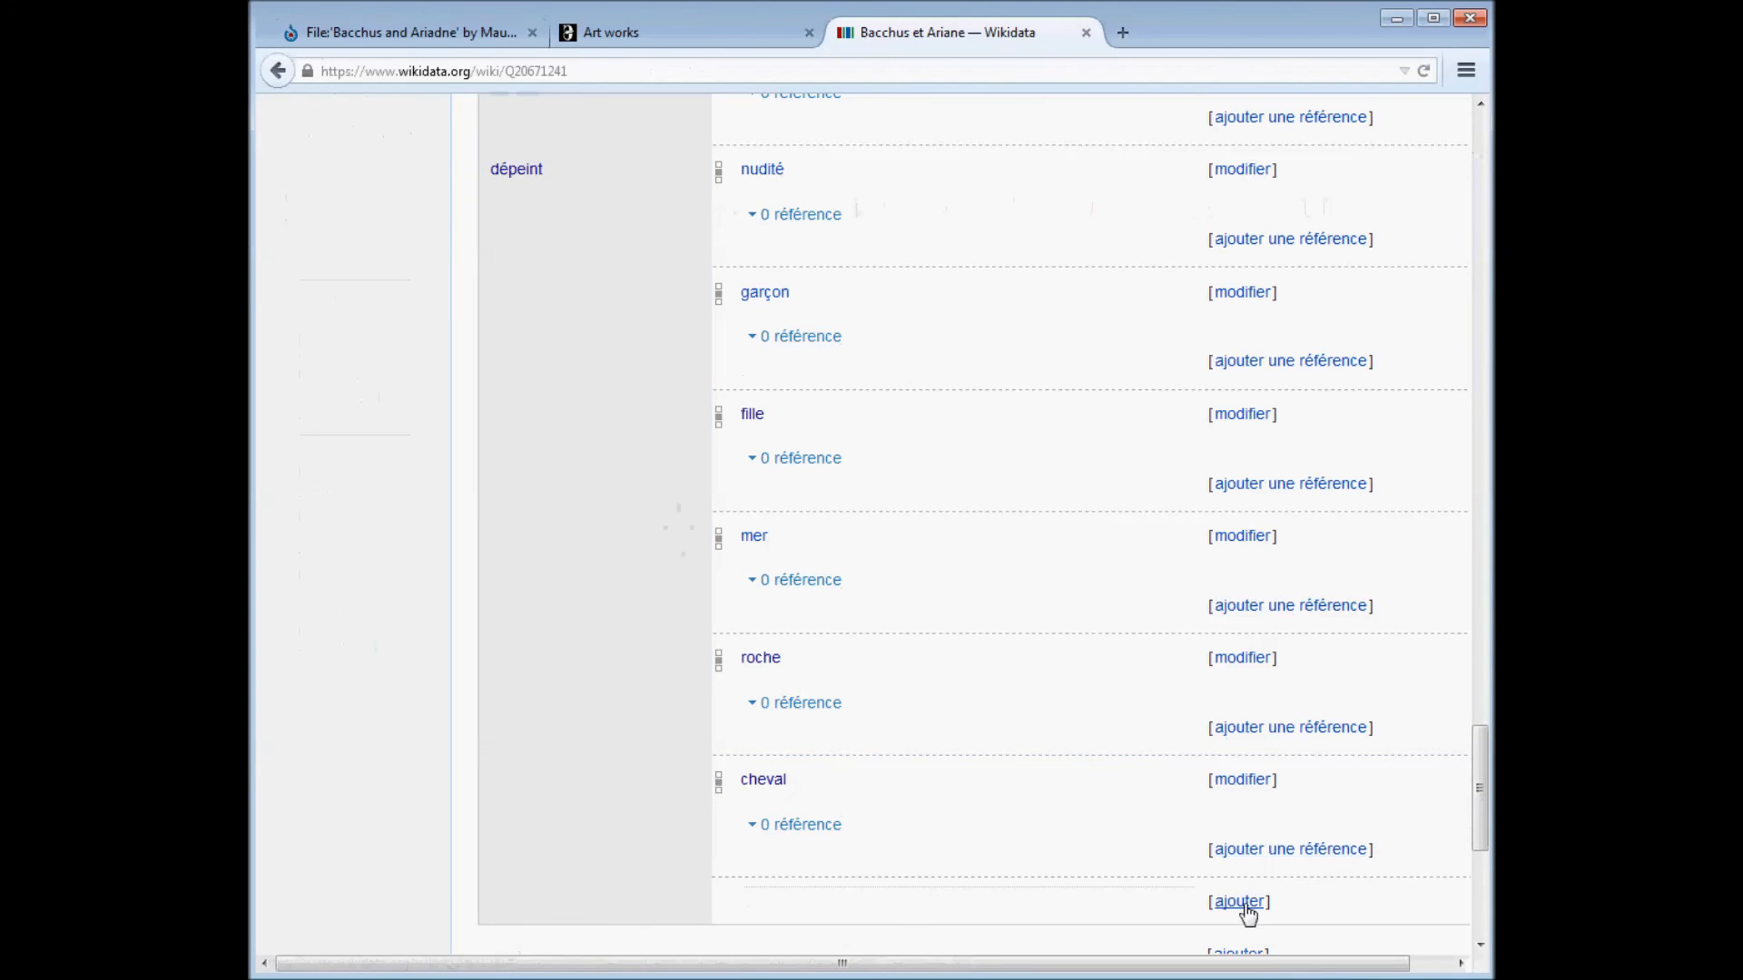
# Add and save "plage" as another "dépeint" value.
pyautogui.click(1240, 901)
pyautogui.write('plage')
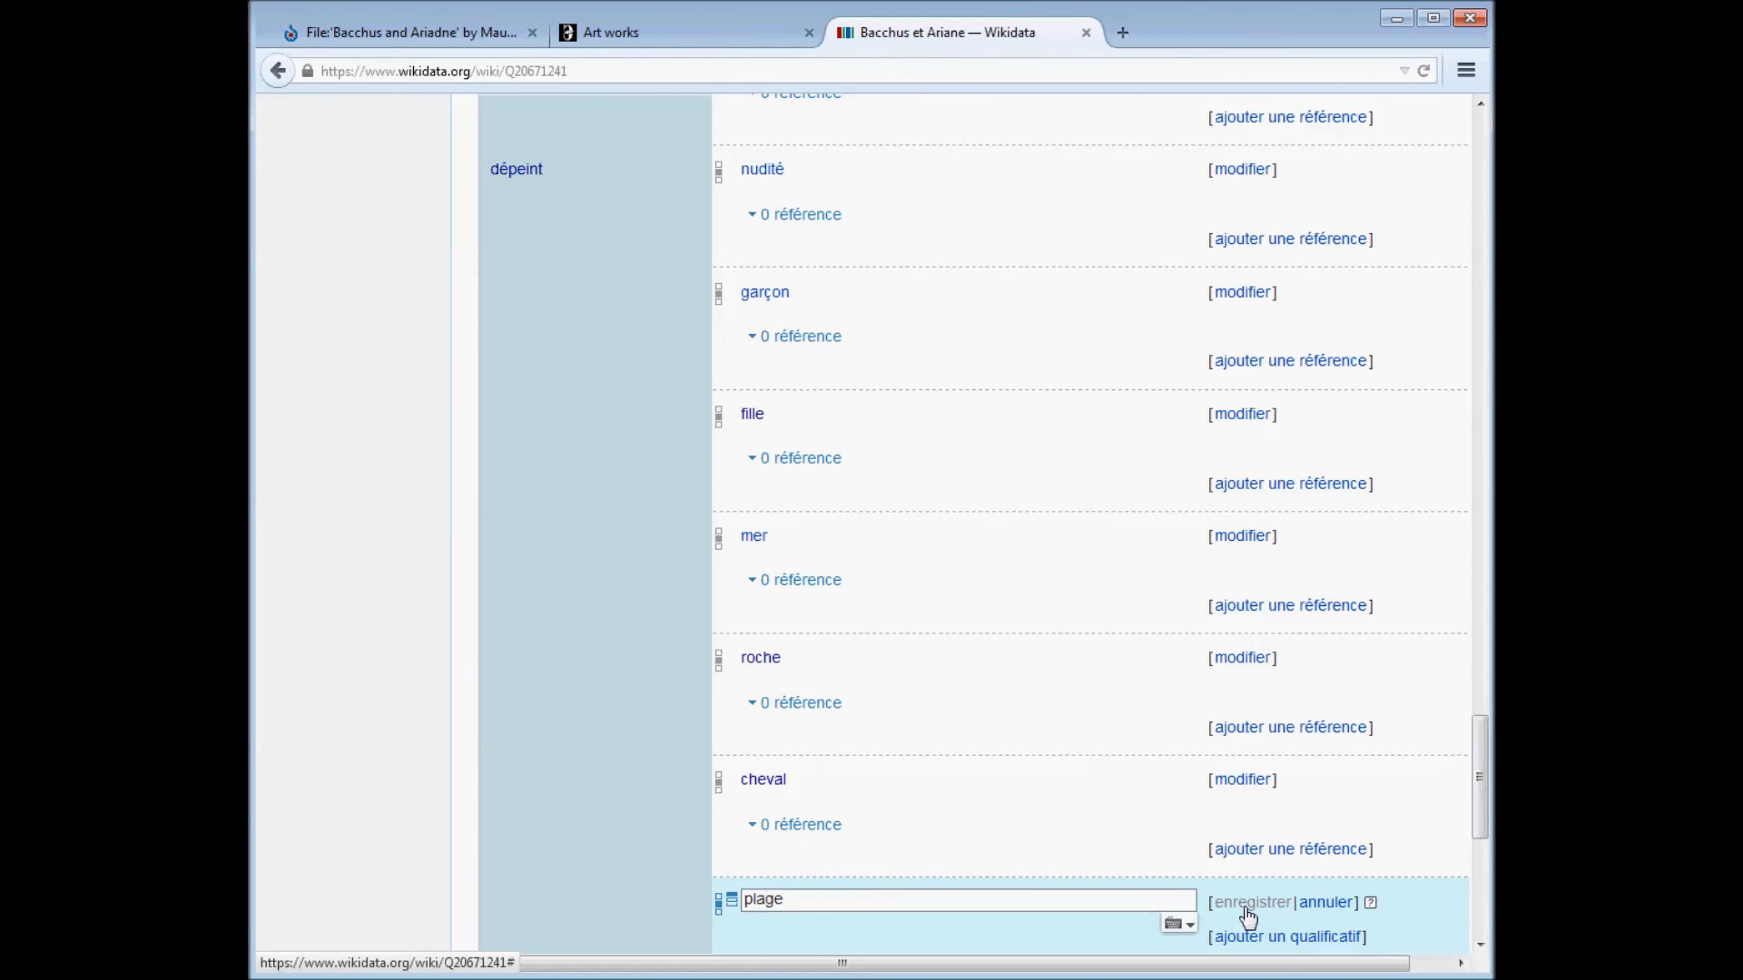
pyautogui.scroll(-3, 830, 596)
pyautogui.click(952, 679)
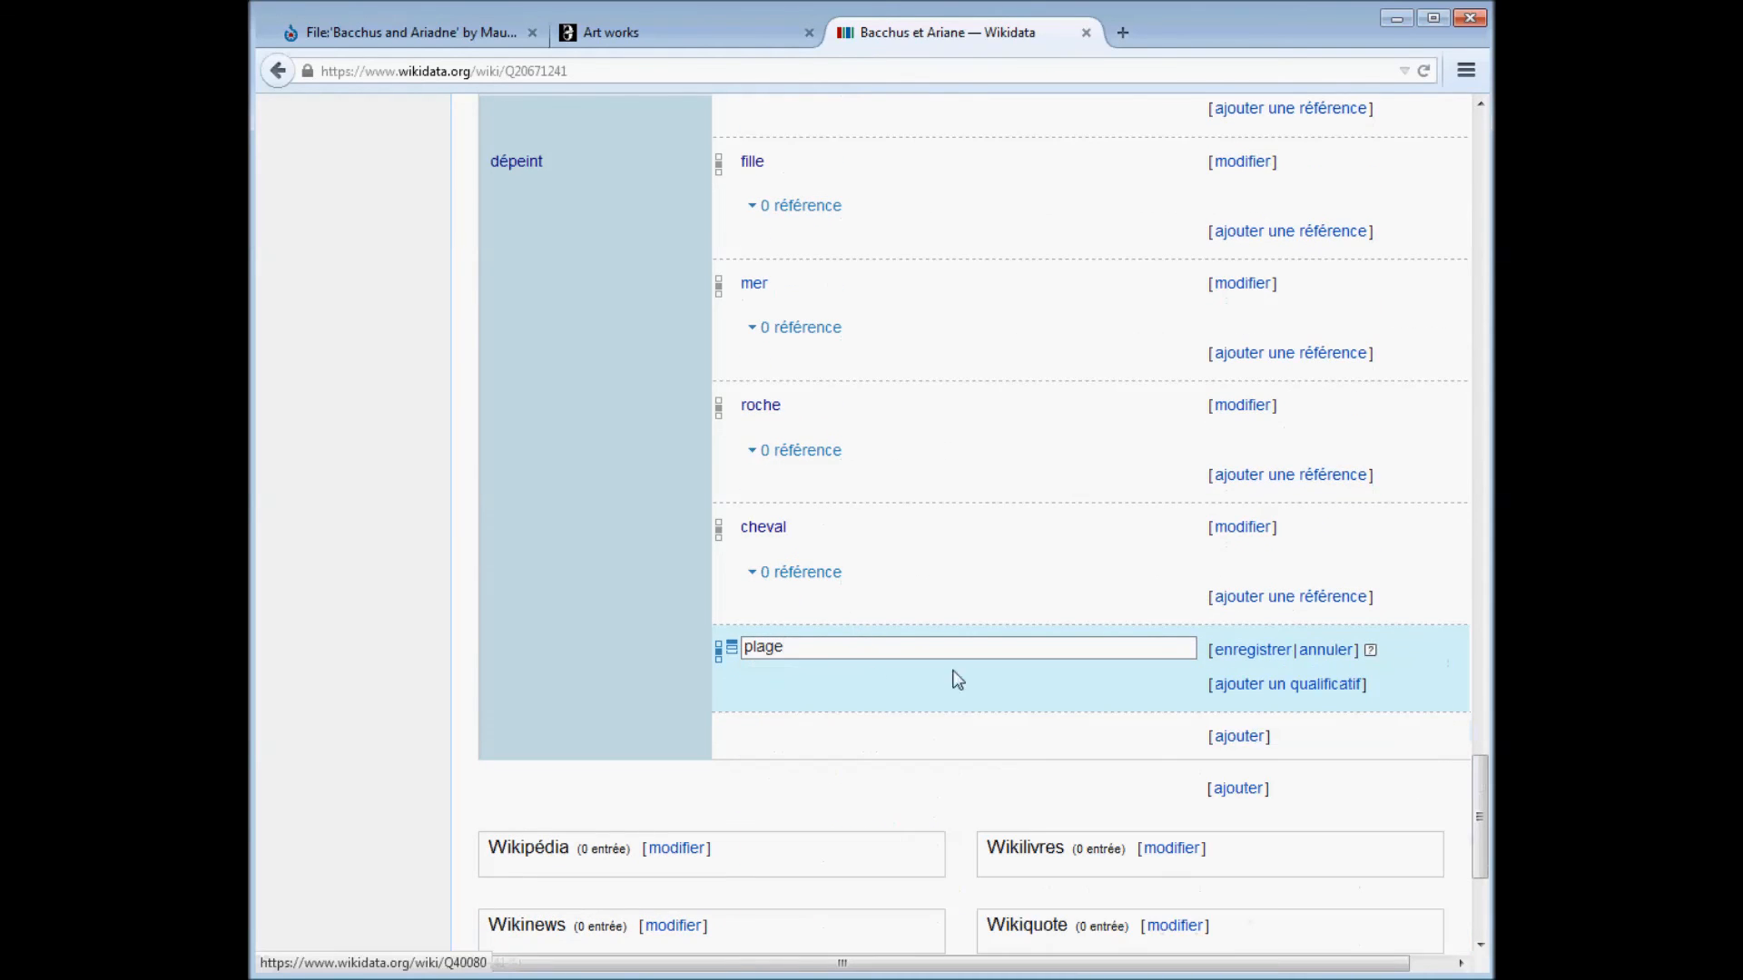
pyautogui.click(1260, 653)
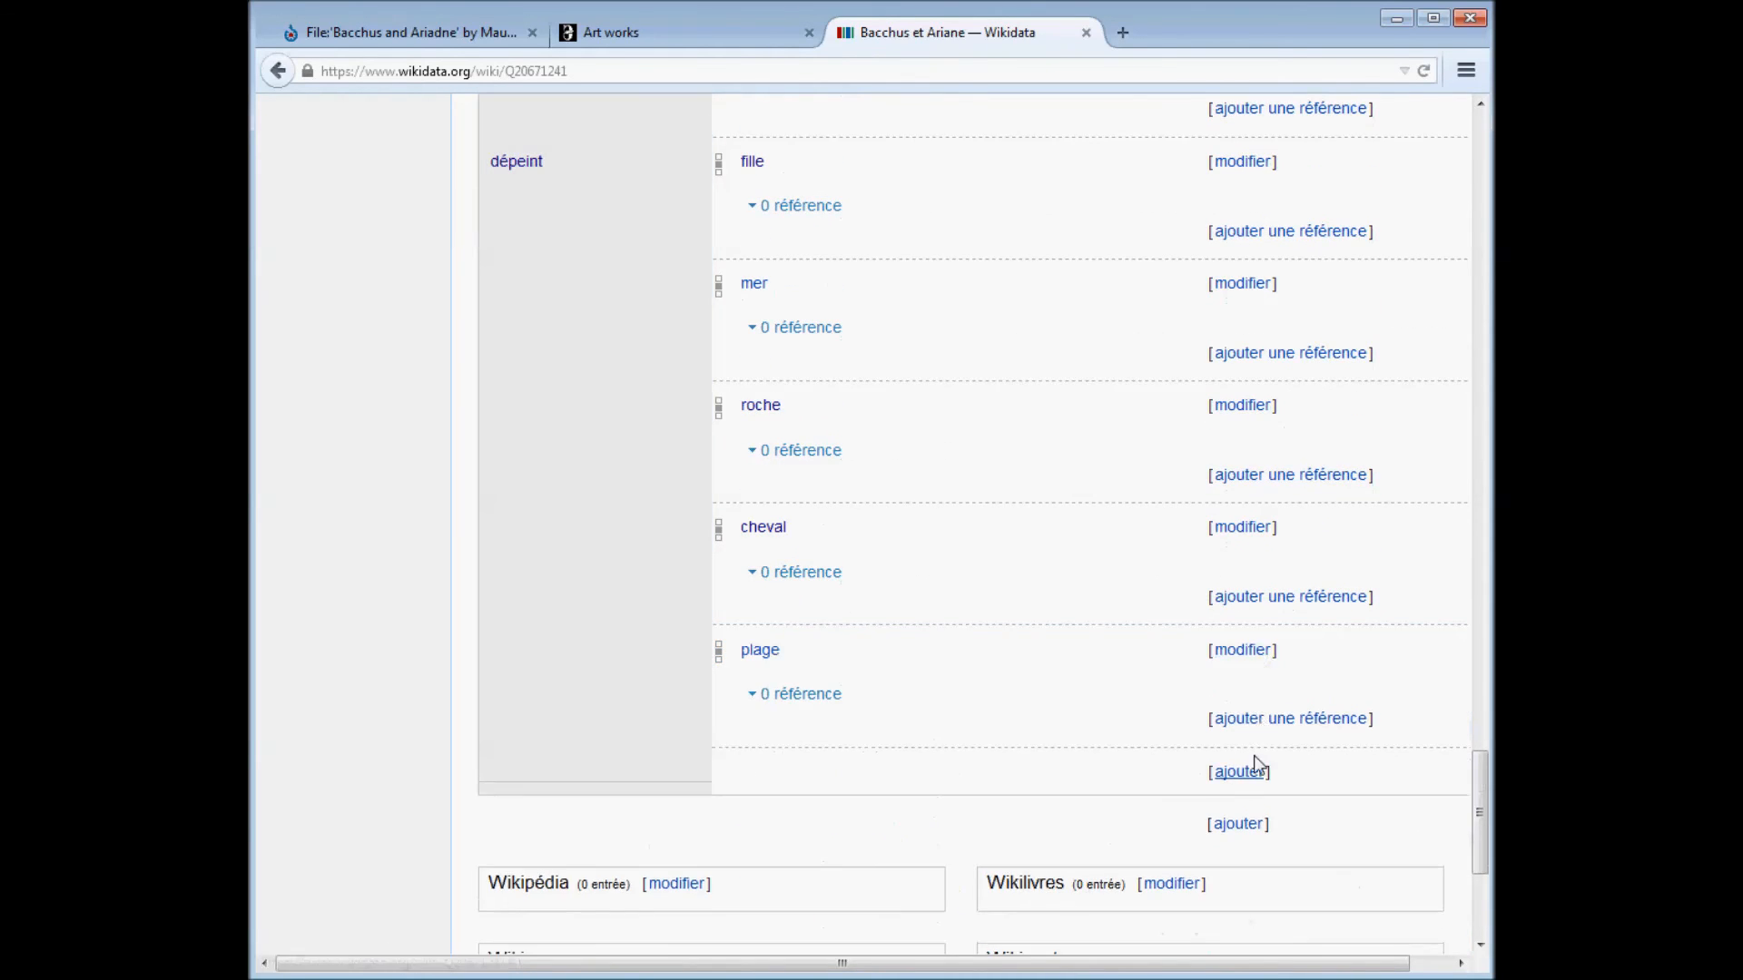
# Add and save "Naxos", the Greek island, as another "dépeint" value.
pyautogui.click(1240, 773)
pyautogui.write('Naxos')
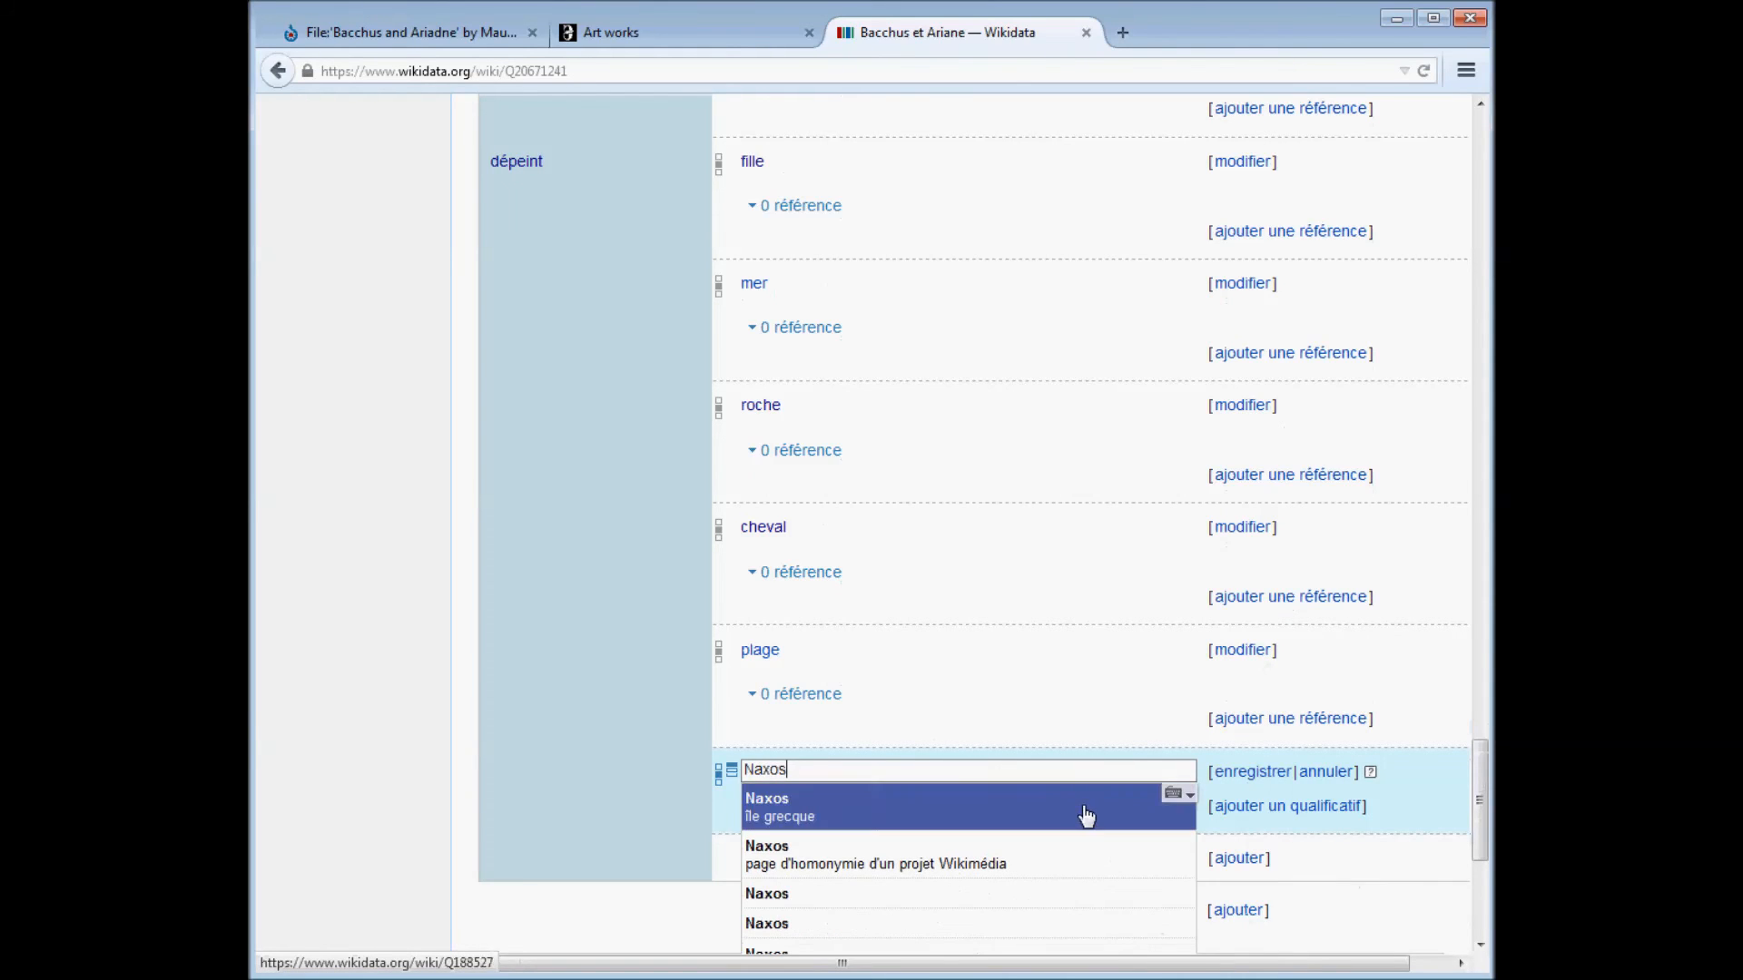
pyautogui.click(1085, 810)
pyautogui.click(1258, 772)
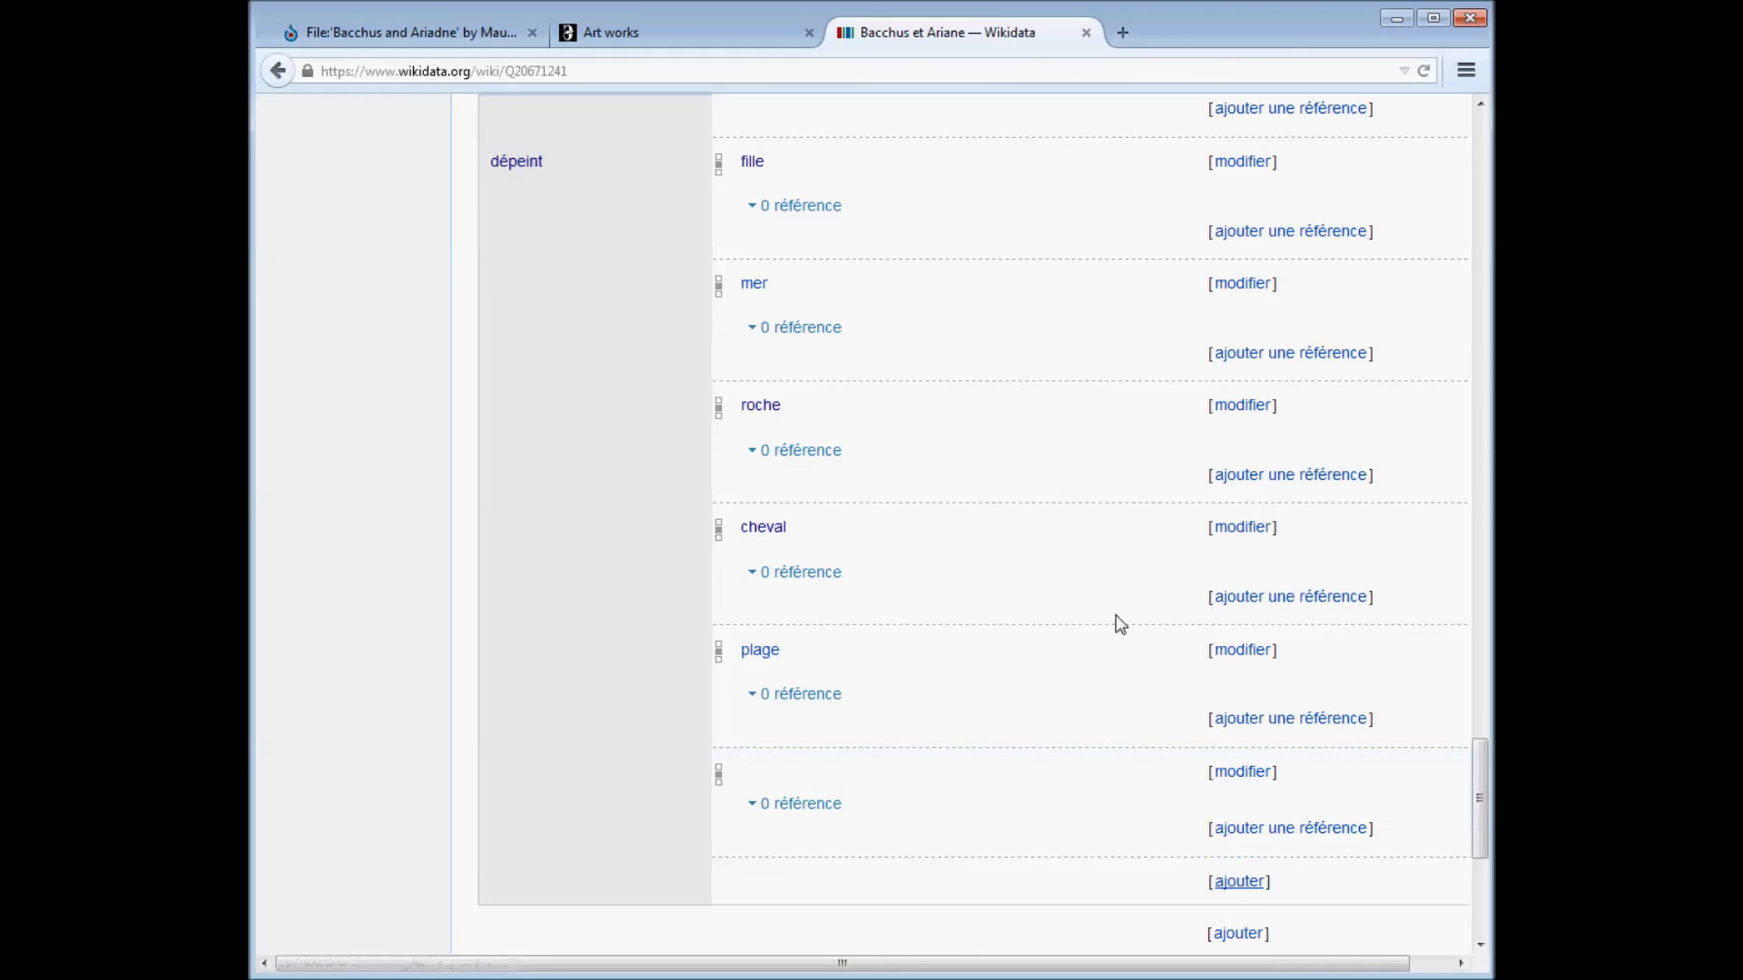
# Check the painting on its Wikimedia Commons page, and add and save a "mouvement" statement with the value "nabi" on the Wikidata item.
pyautogui.hotkey('ctrl', 'Tab')
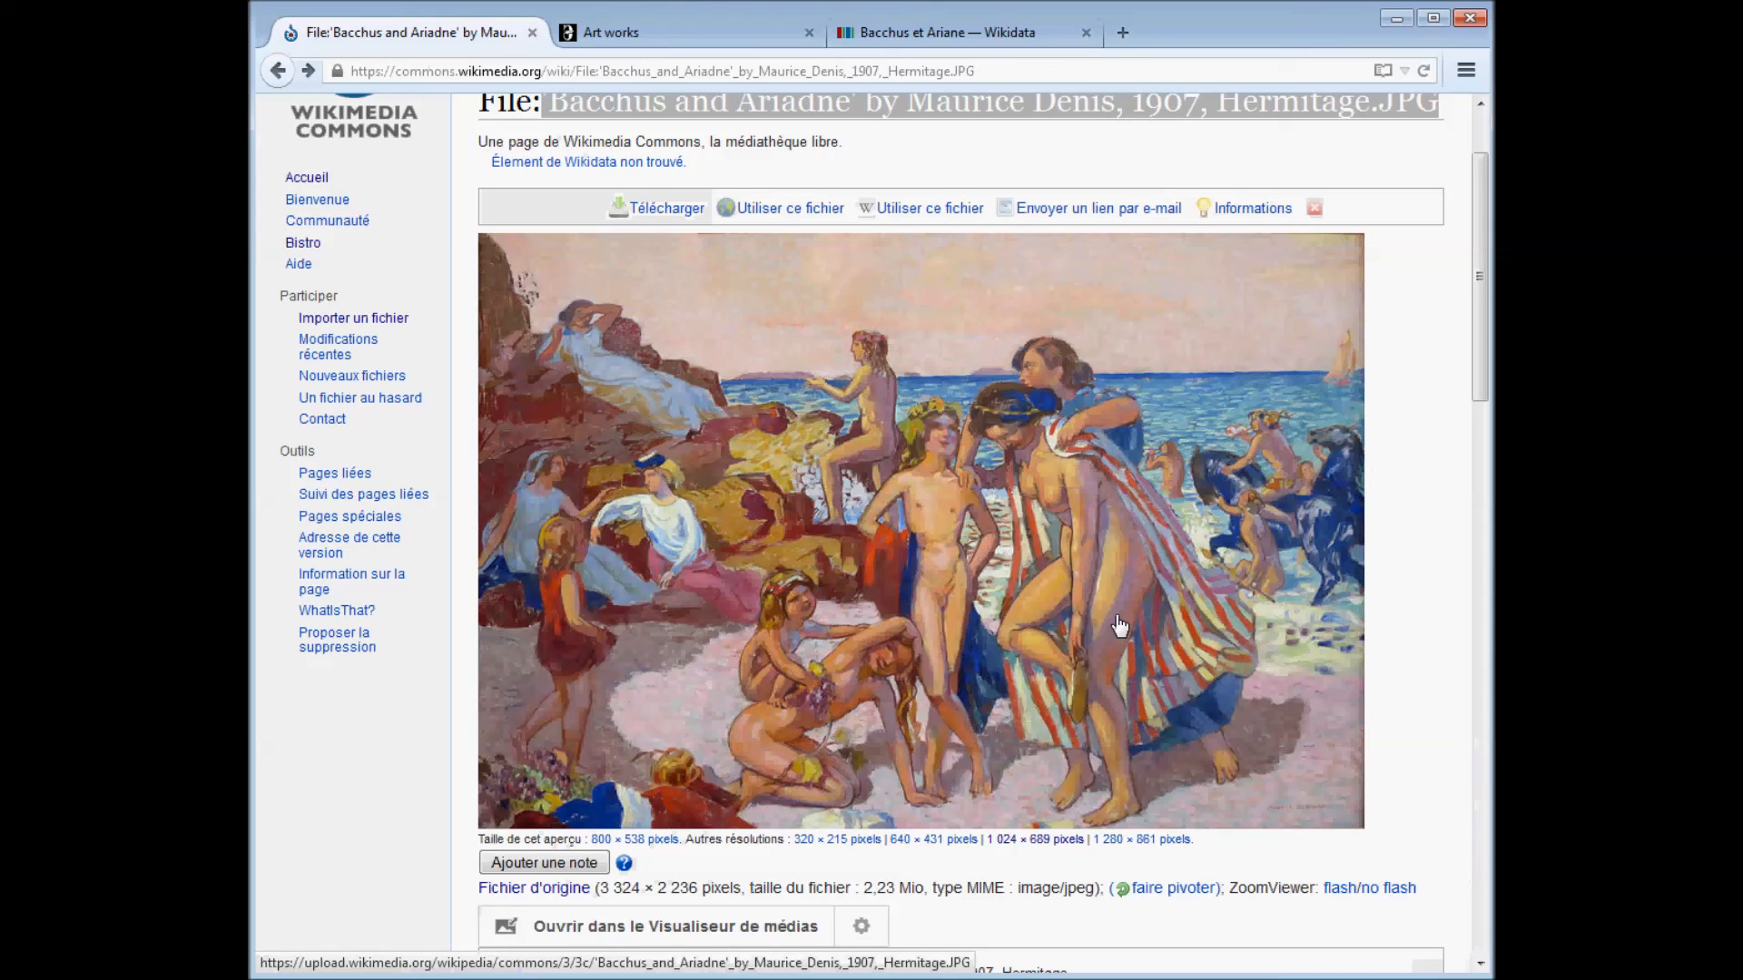
pyautogui.click(1119, 626)
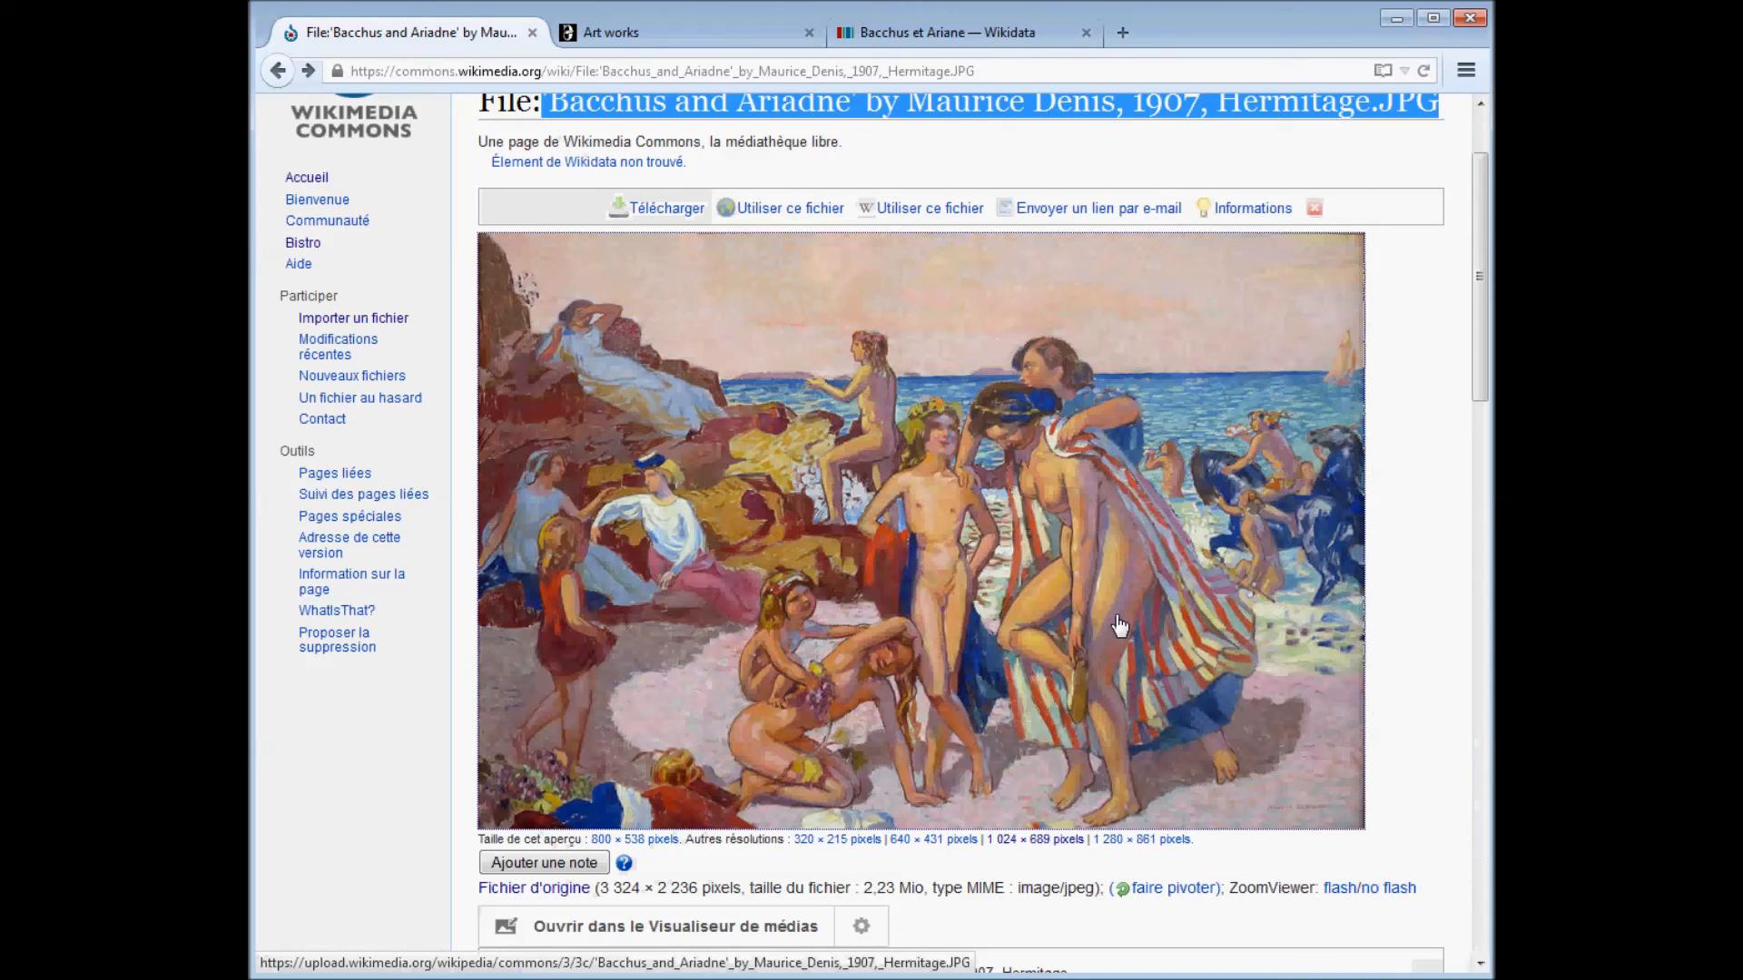
pyautogui.hotkey('ctrl', 'shift', 'Tab')
pyautogui.scroll(-3, 1227, 875)
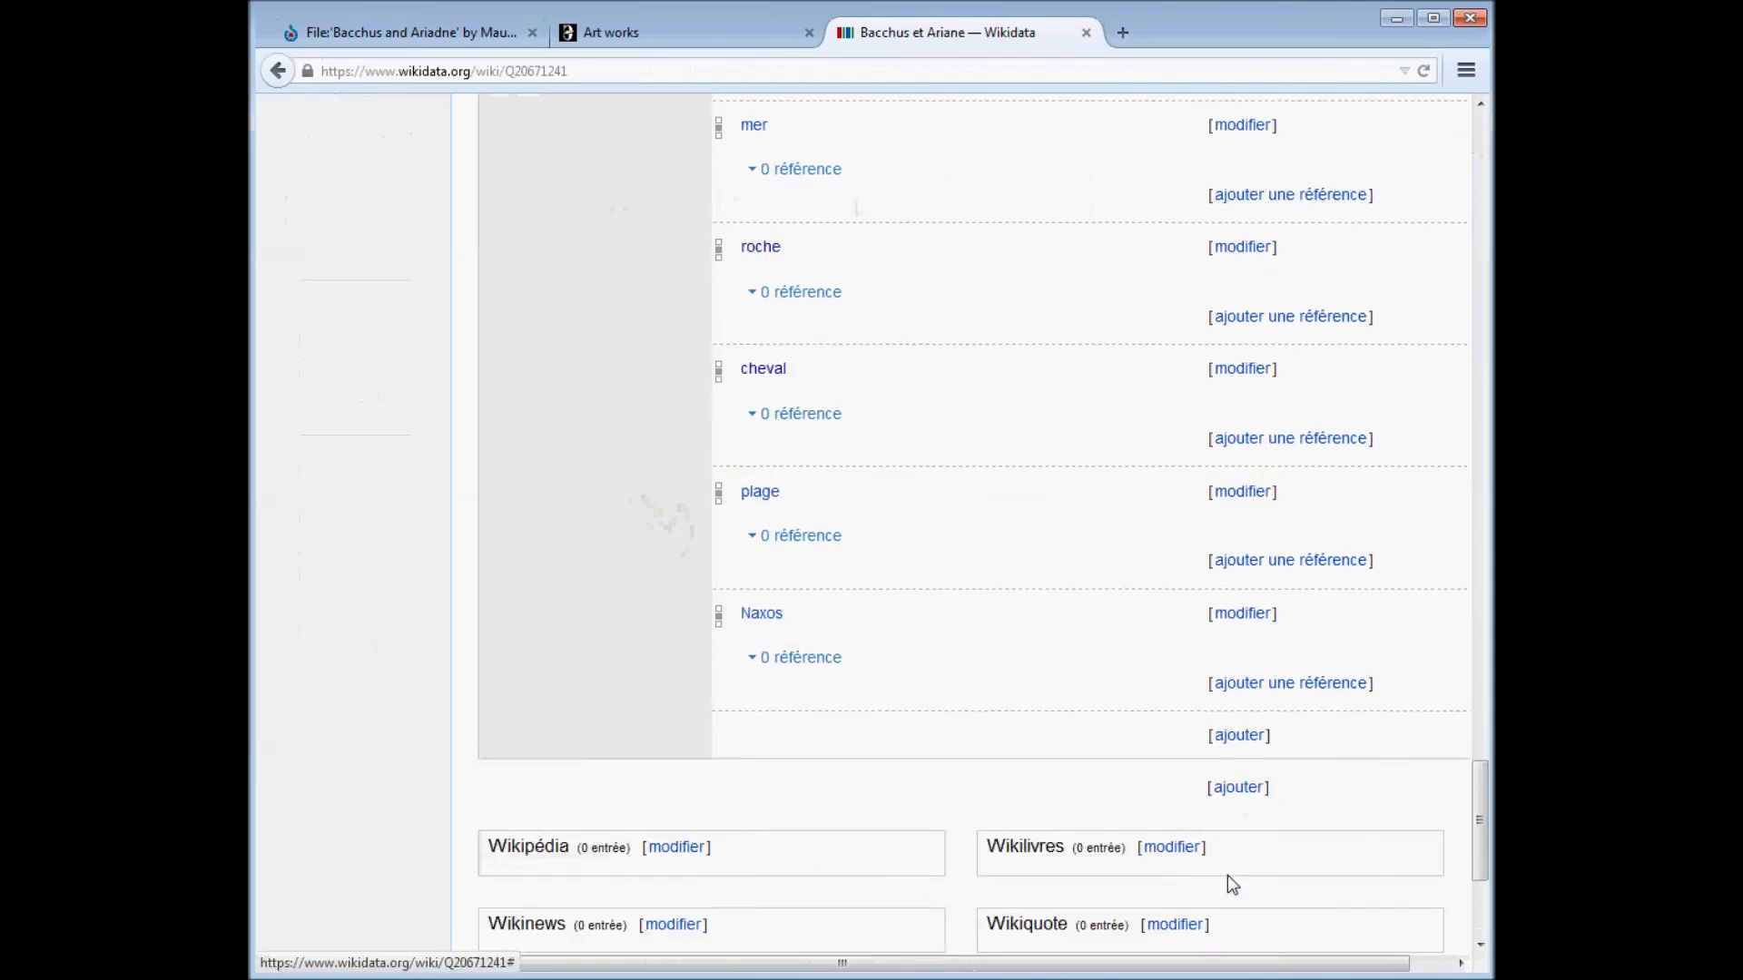
pyautogui.click(1240, 701)
pyautogui.write('Mouvement')
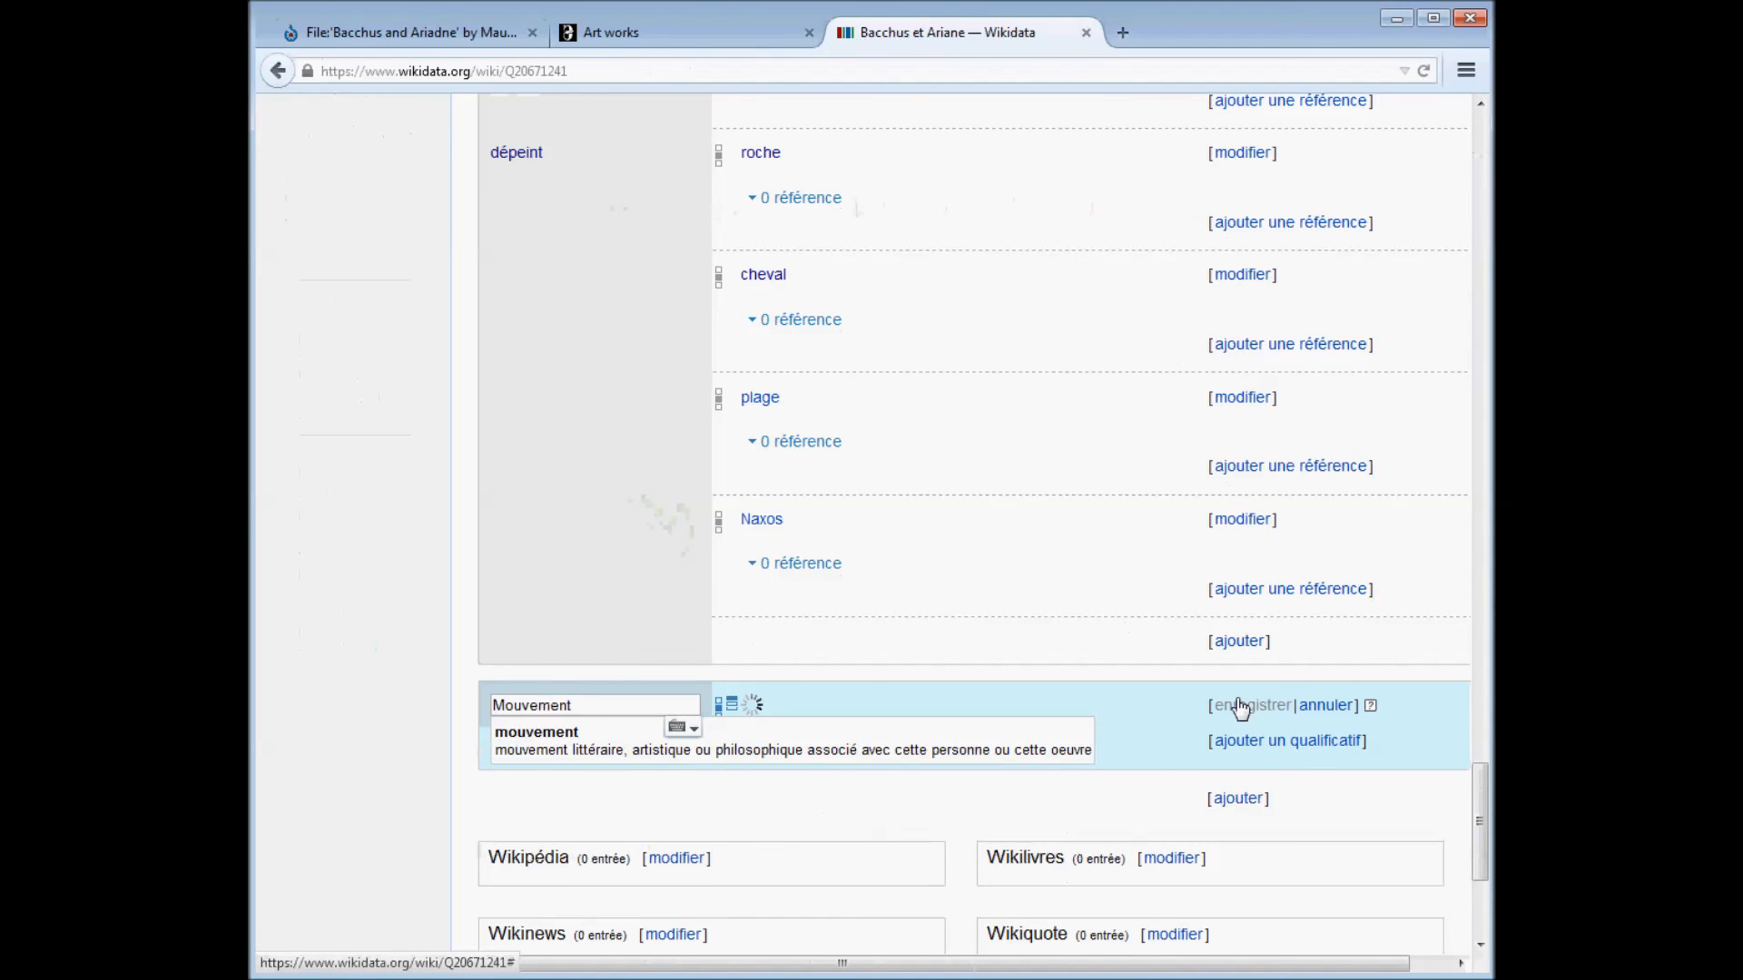
pyautogui.click(1021, 739)
pyautogui.click(990, 705)
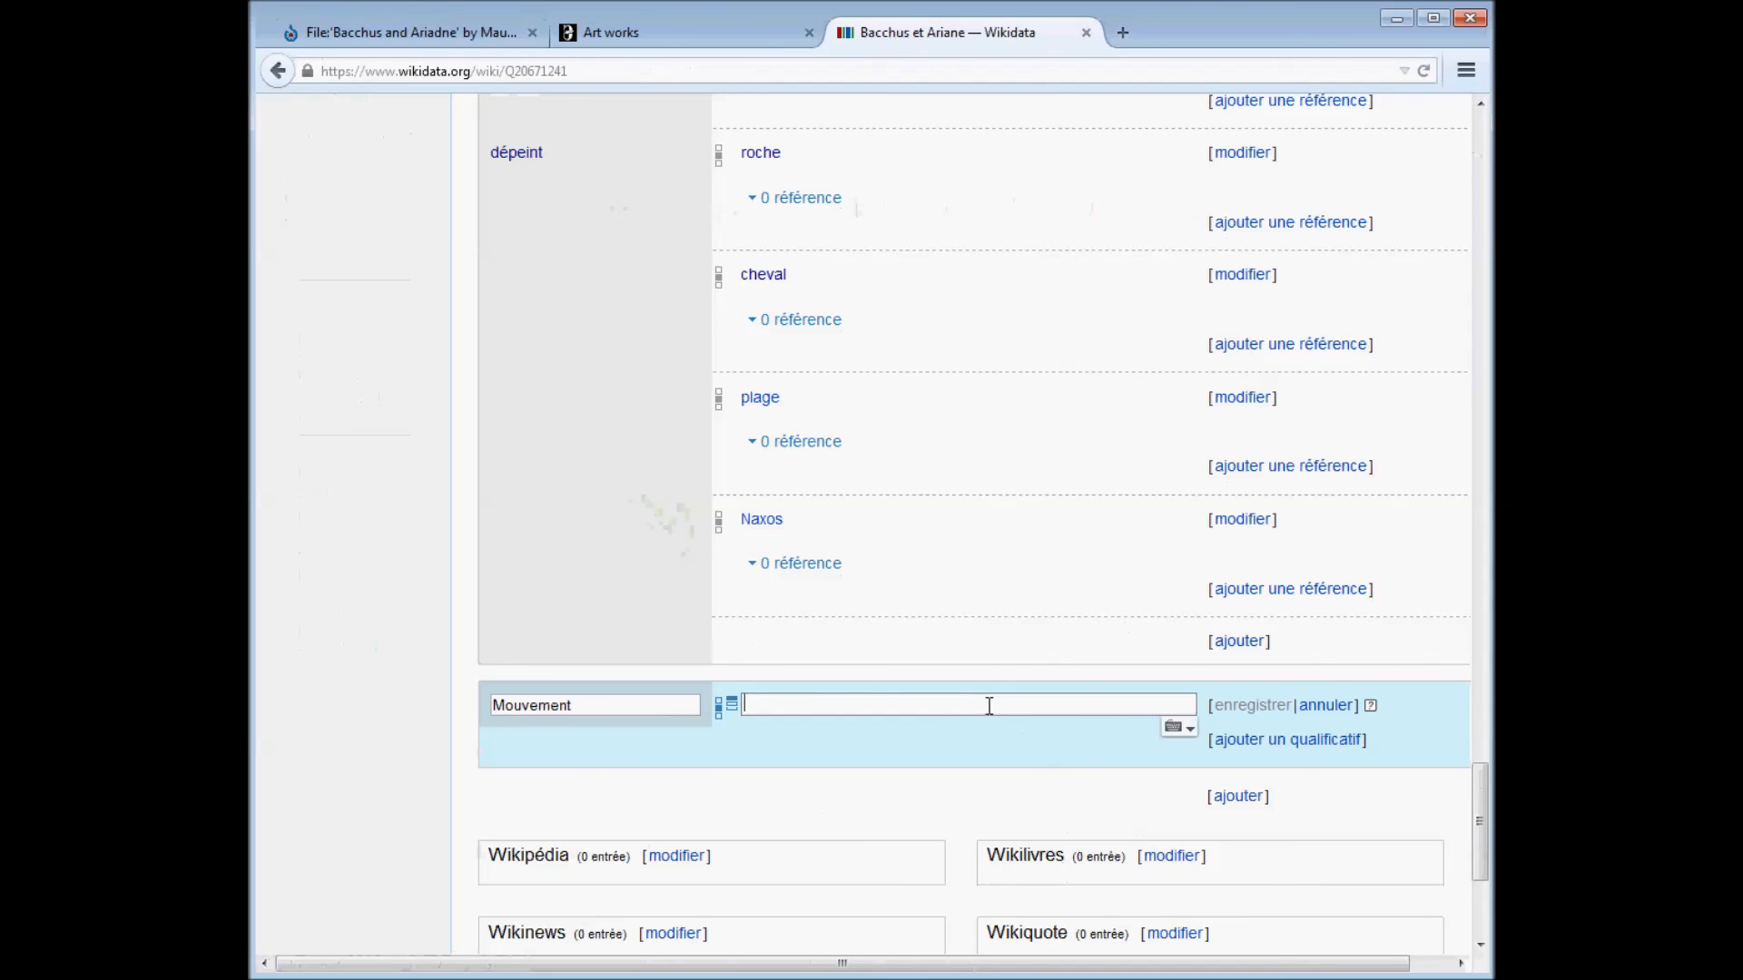
pyautogui.write('Les')
pyautogui.write('bis')
pyautogui.click(1043, 758)
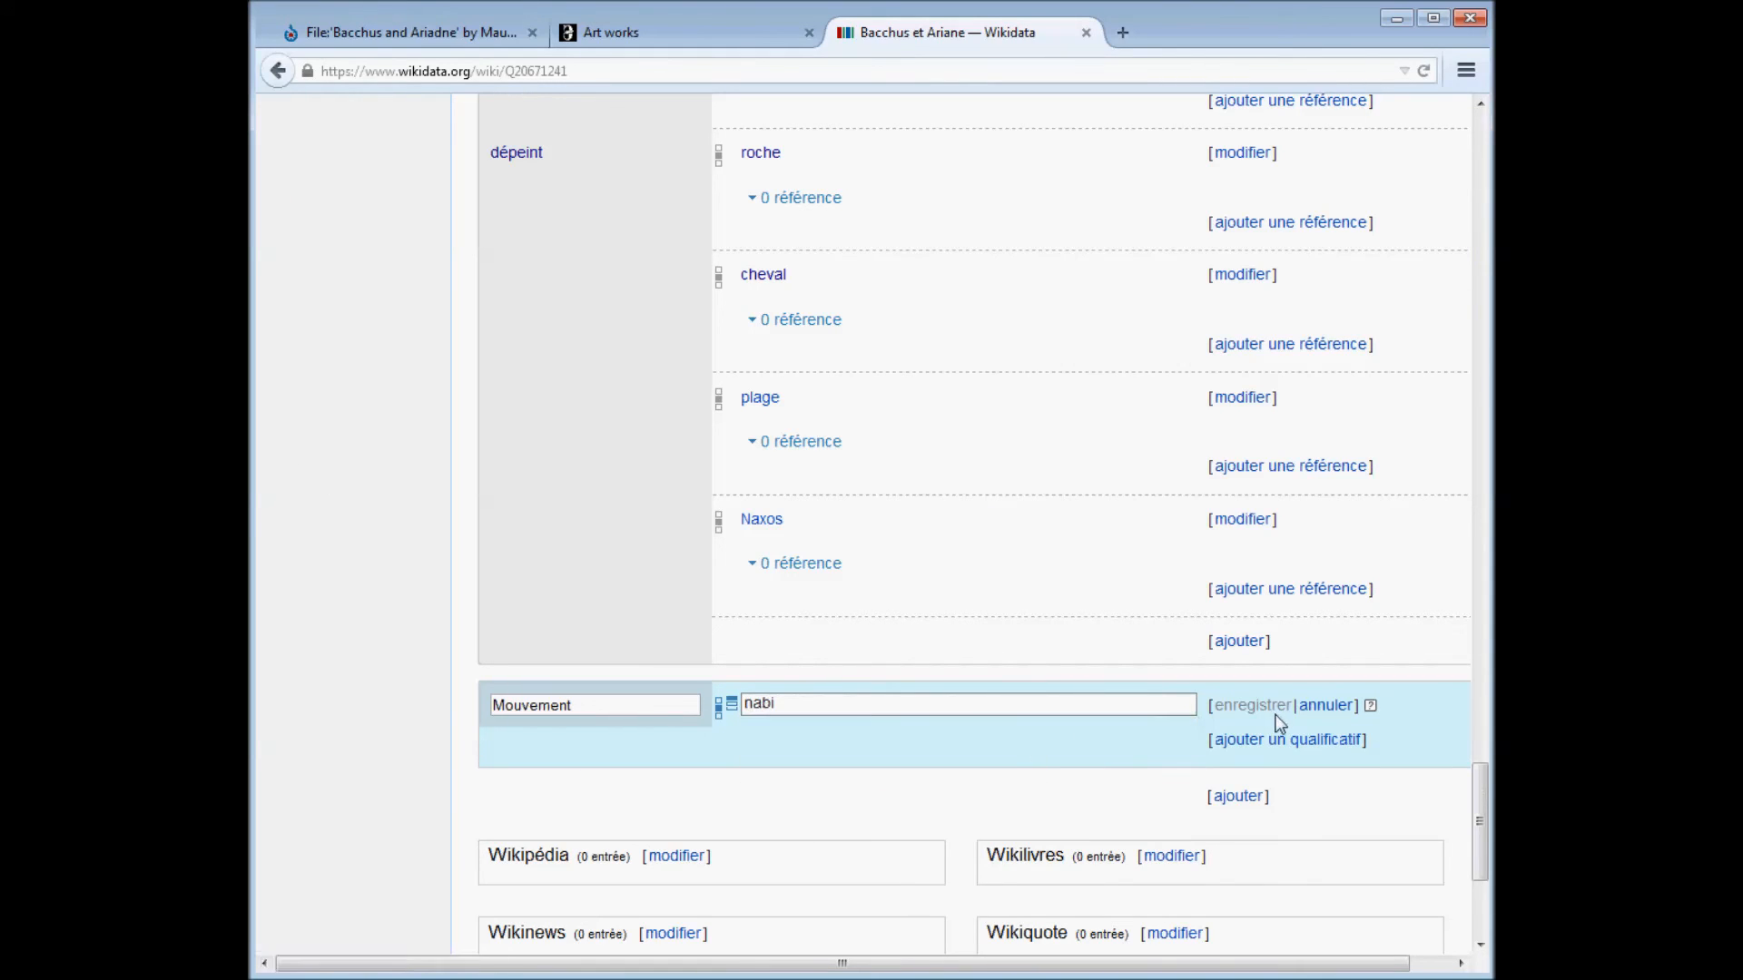
pyautogui.click(1267, 710)
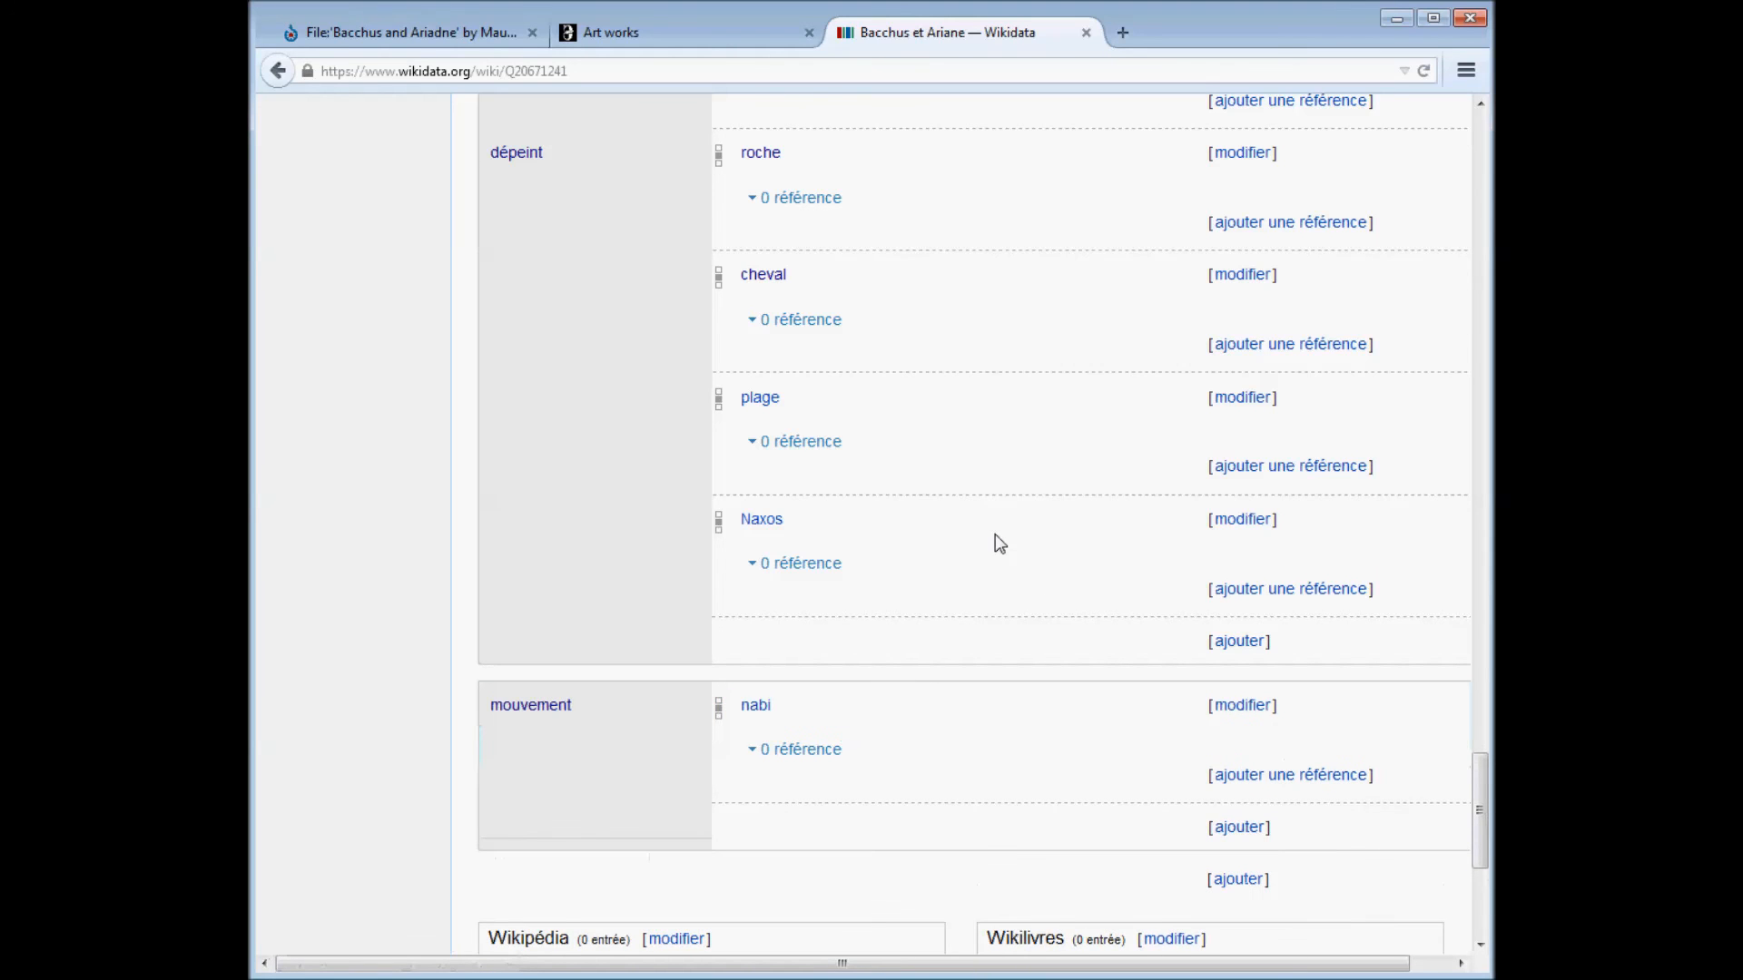
# Open the "Bacchus et Ariane" item in Reasonator and review its full list of properties and depicted subjects.
pyautogui.scroll(15, 995, 534)
pyautogui.scroll(20, 995, 534)
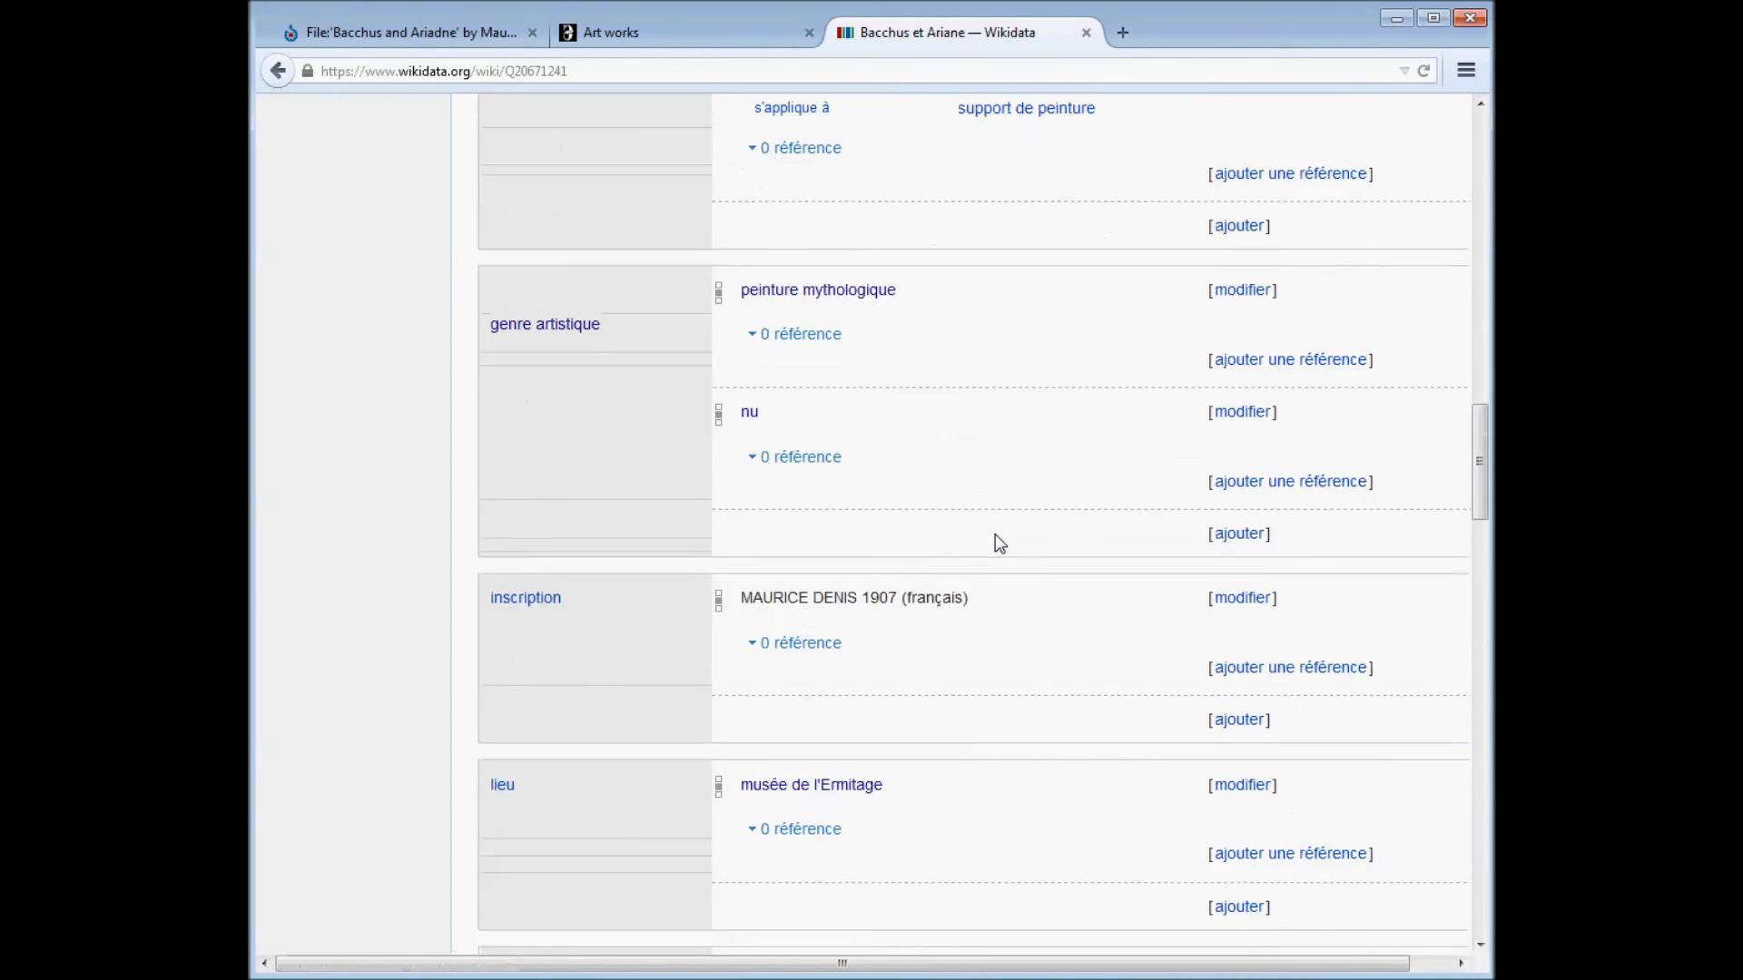
pyautogui.scroll(8, 995, 534)
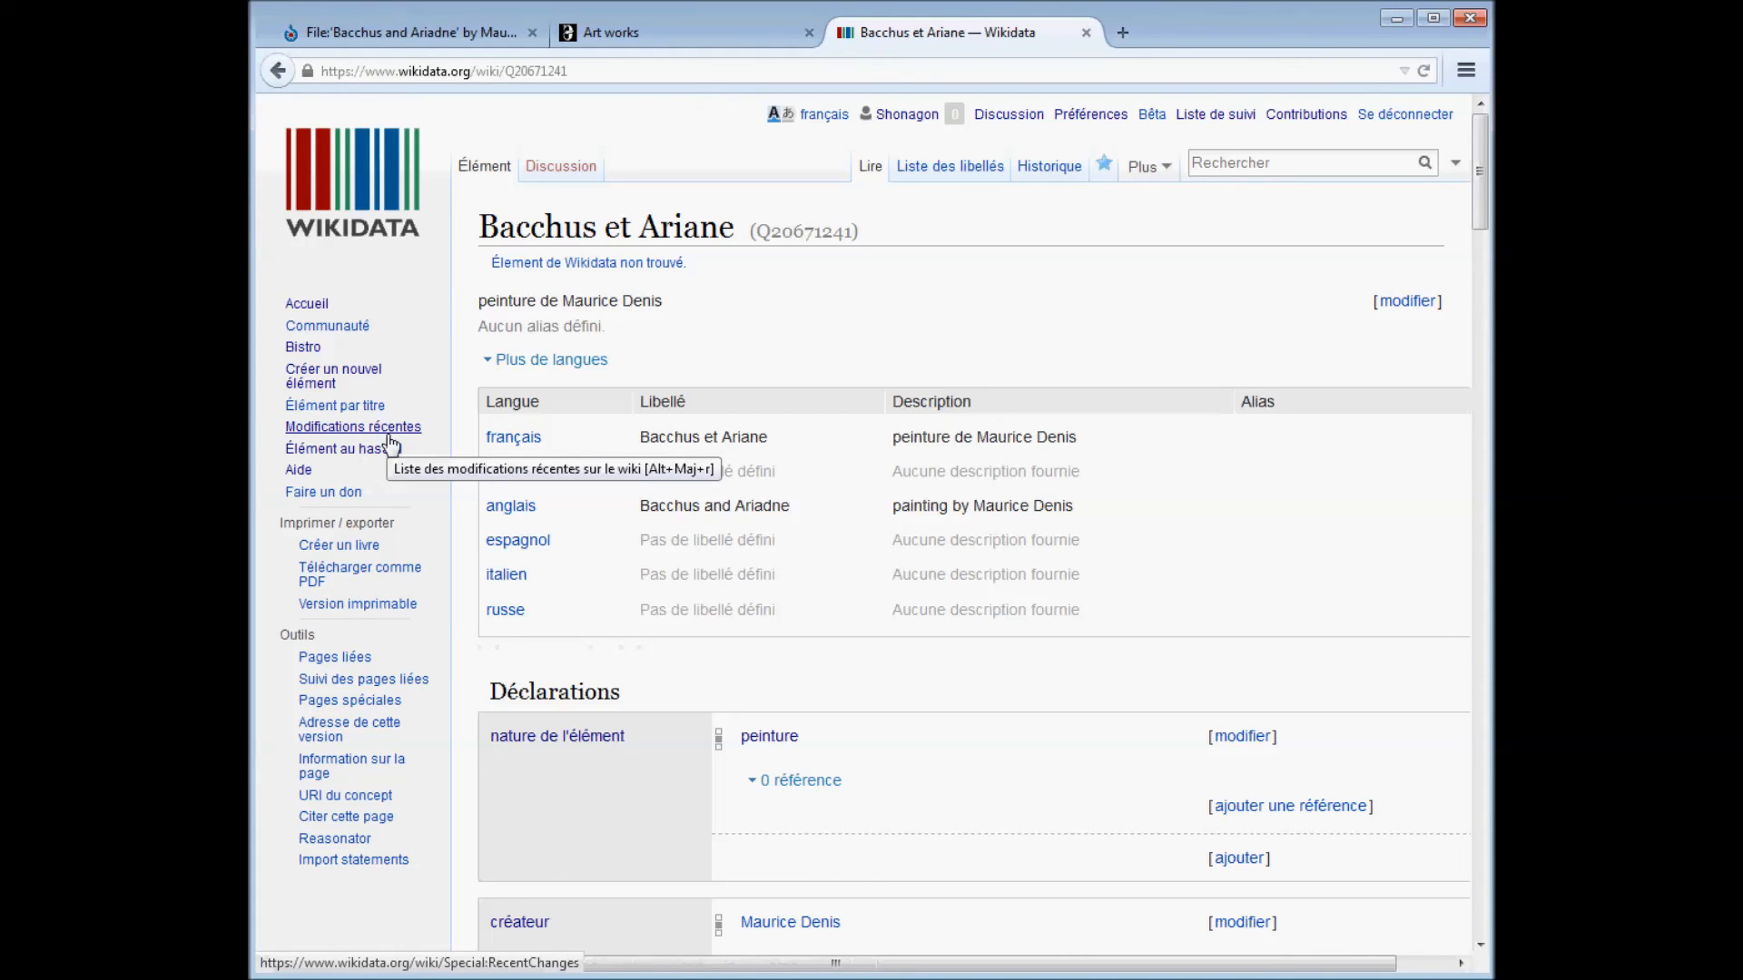
pyautogui.click(364, 840)
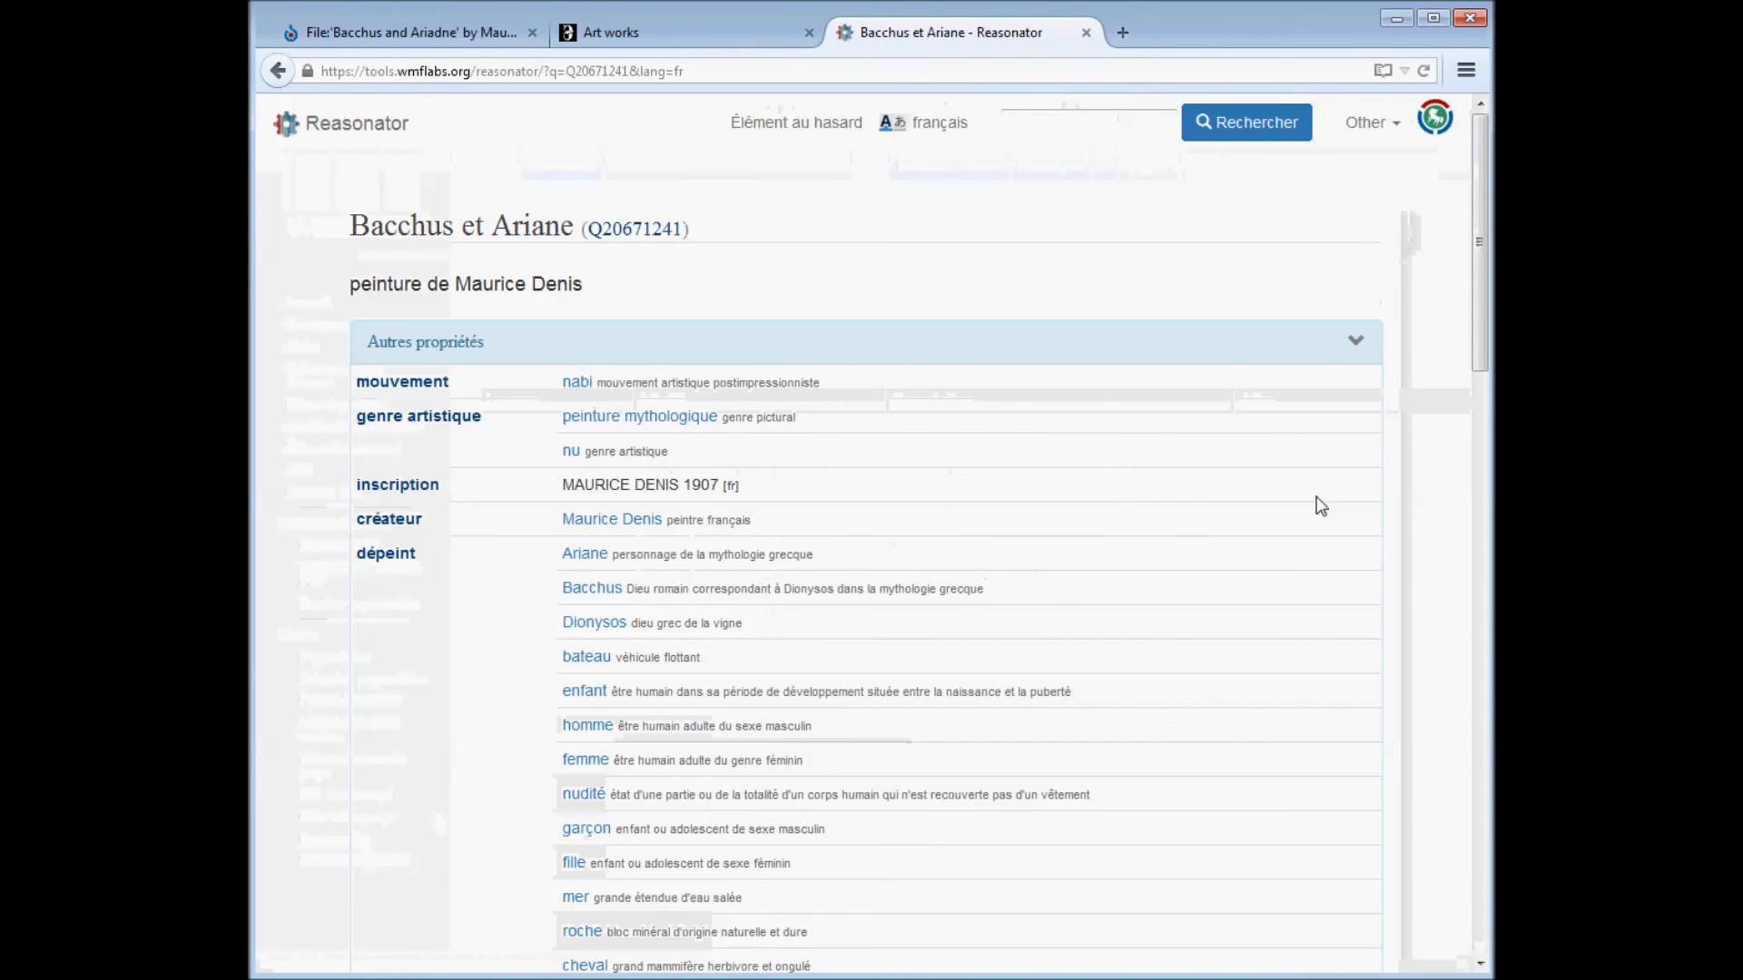
pyautogui.scroll(-10, 1102, 487)
pyautogui.scroll(8, 1102, 487)
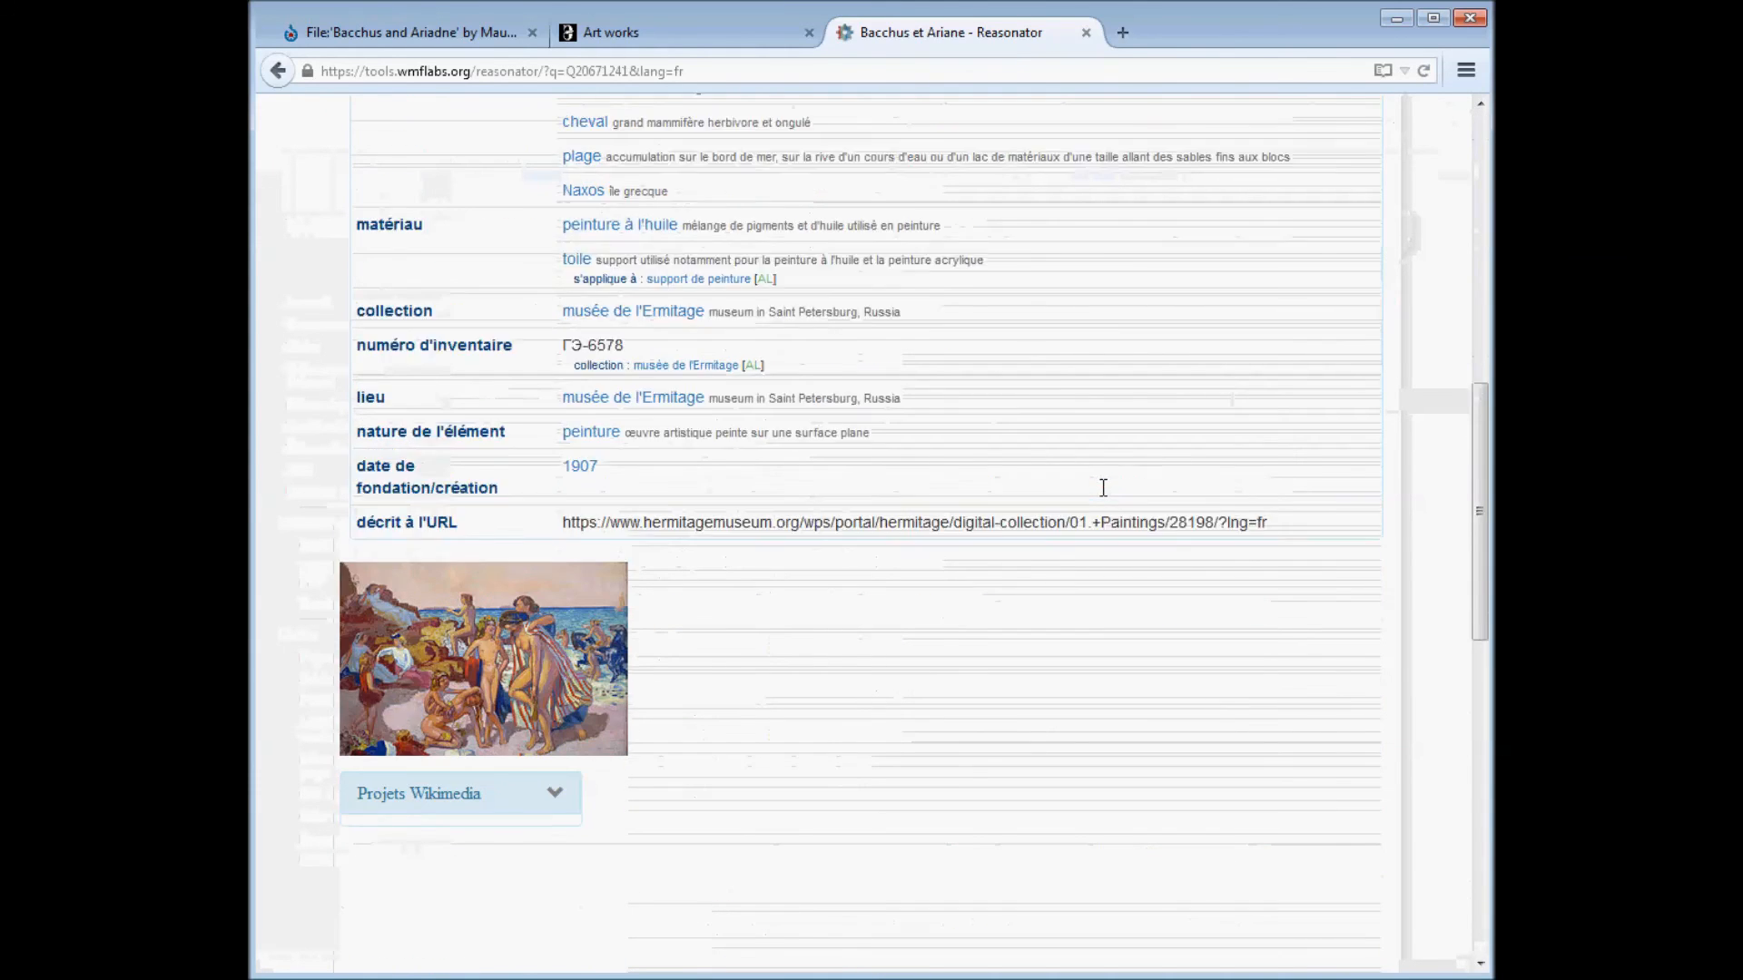
pyautogui.scroll(-8, 1102, 491)
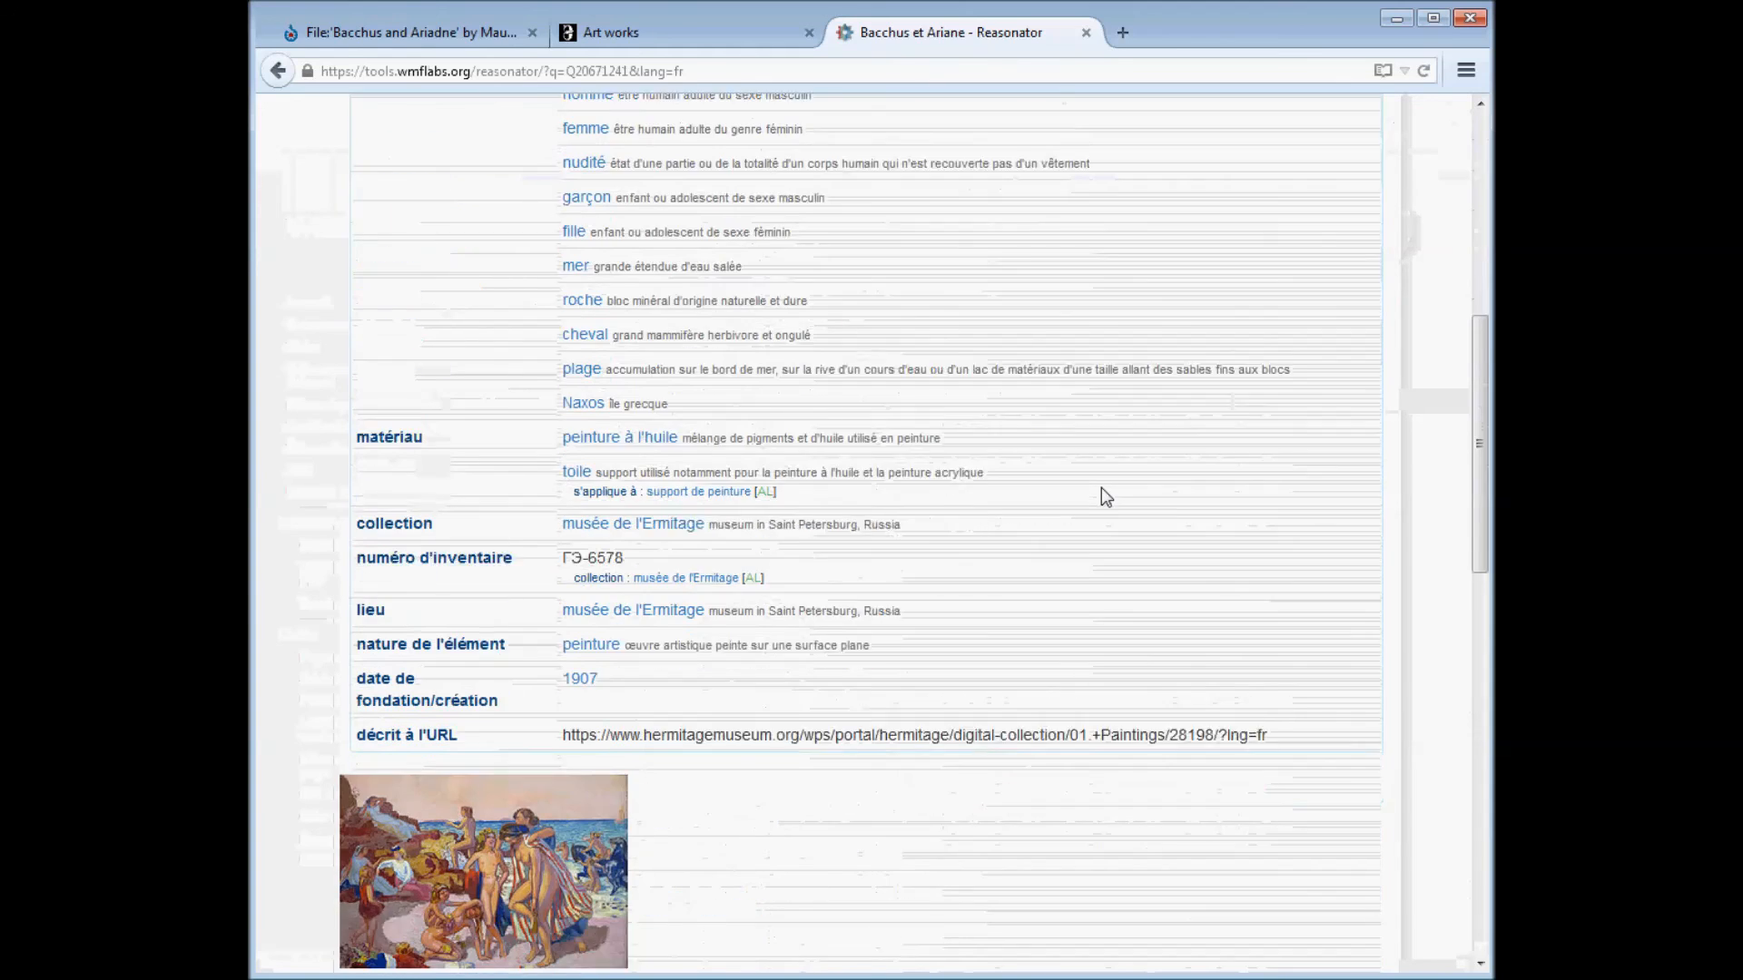
# Open the painting's Wikimedia Commons file page from its Reasonator image and view the original image file.
pyautogui.click(414, 483)
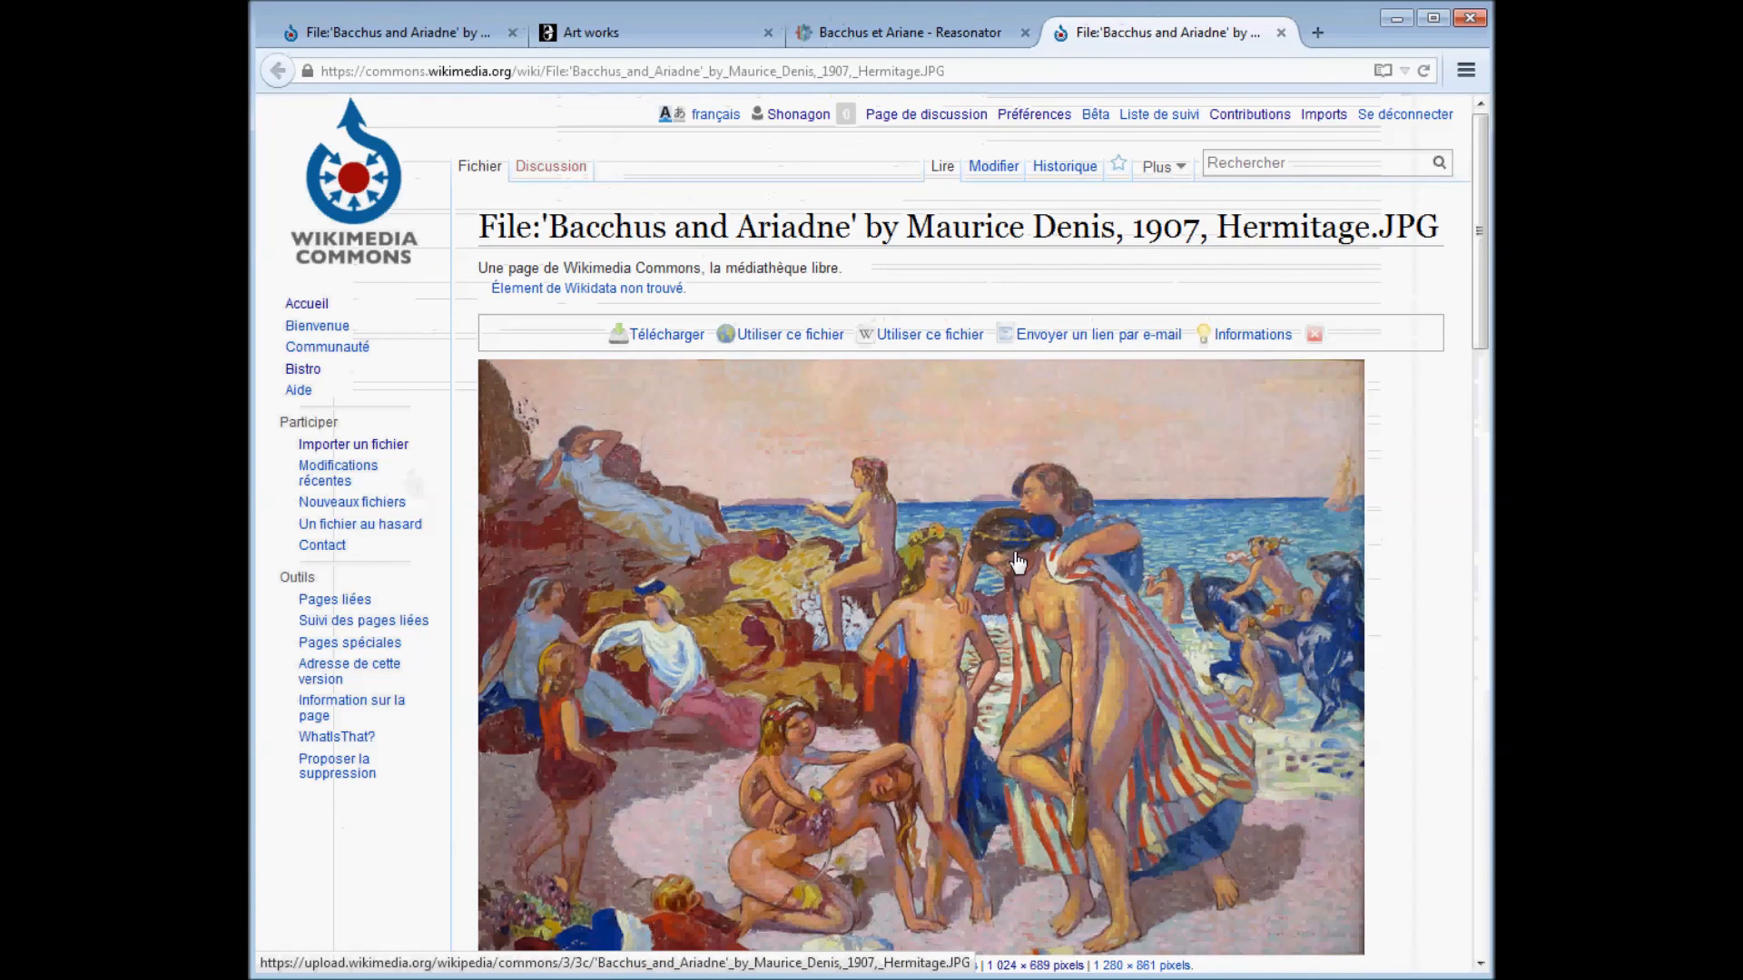
pyautogui.scroll(-3, 1018, 563)
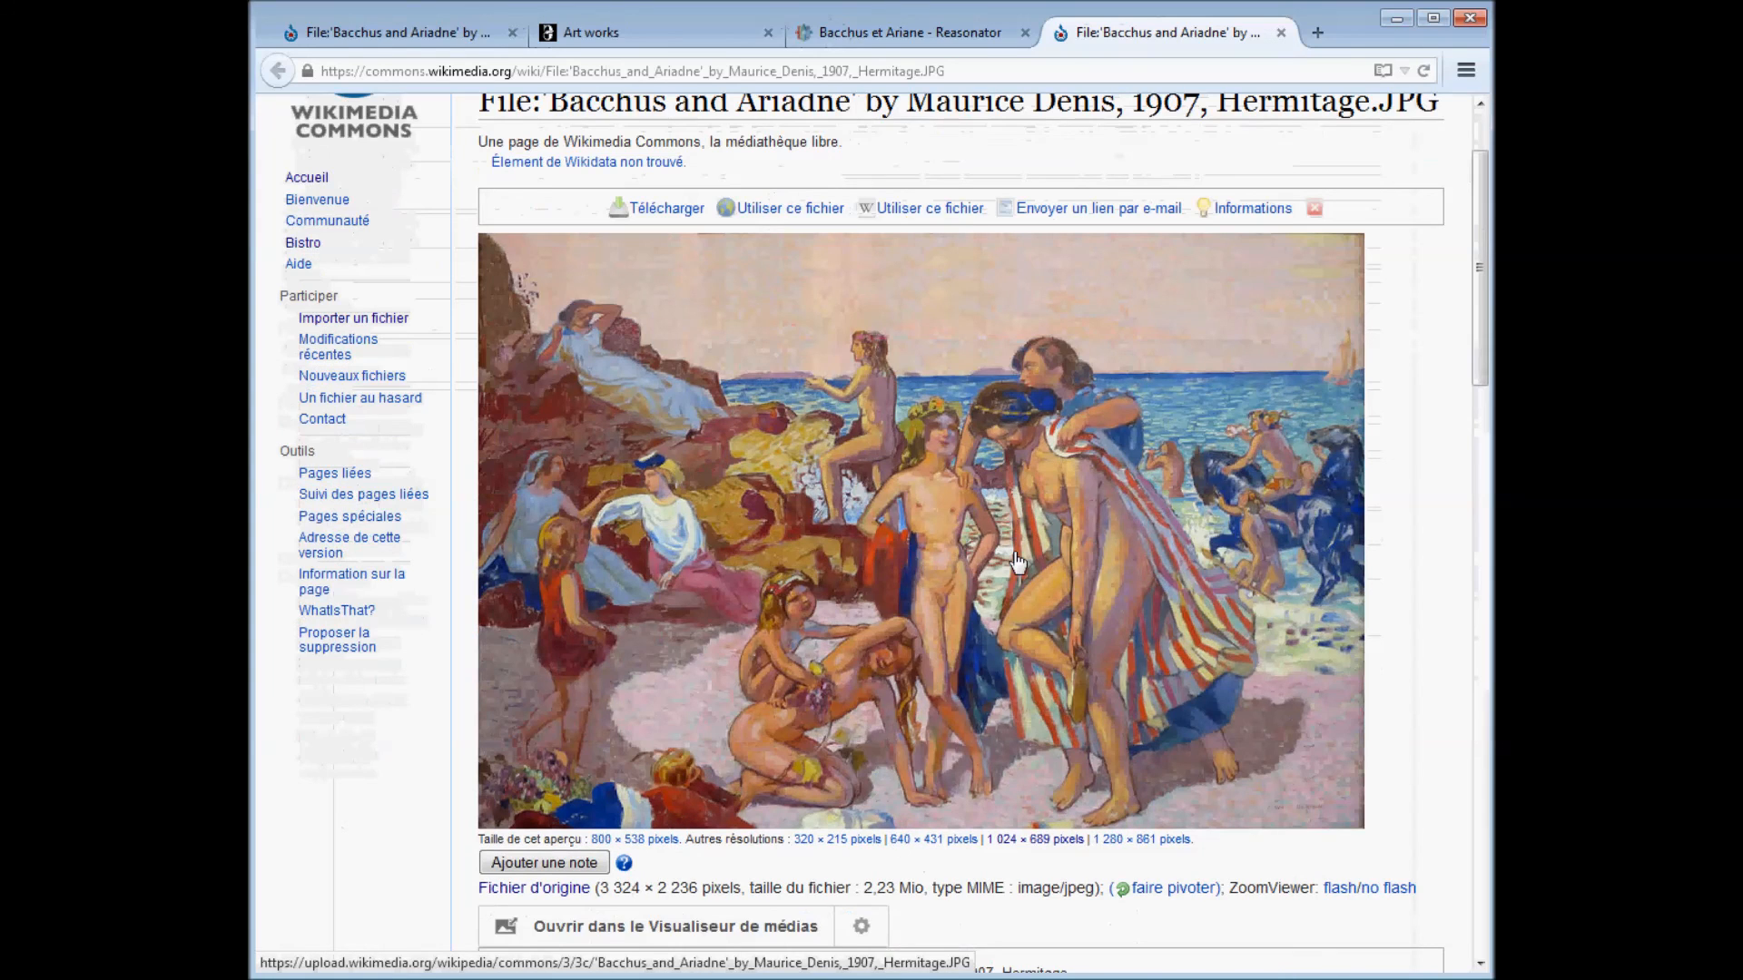
pyautogui.click(1017, 562)
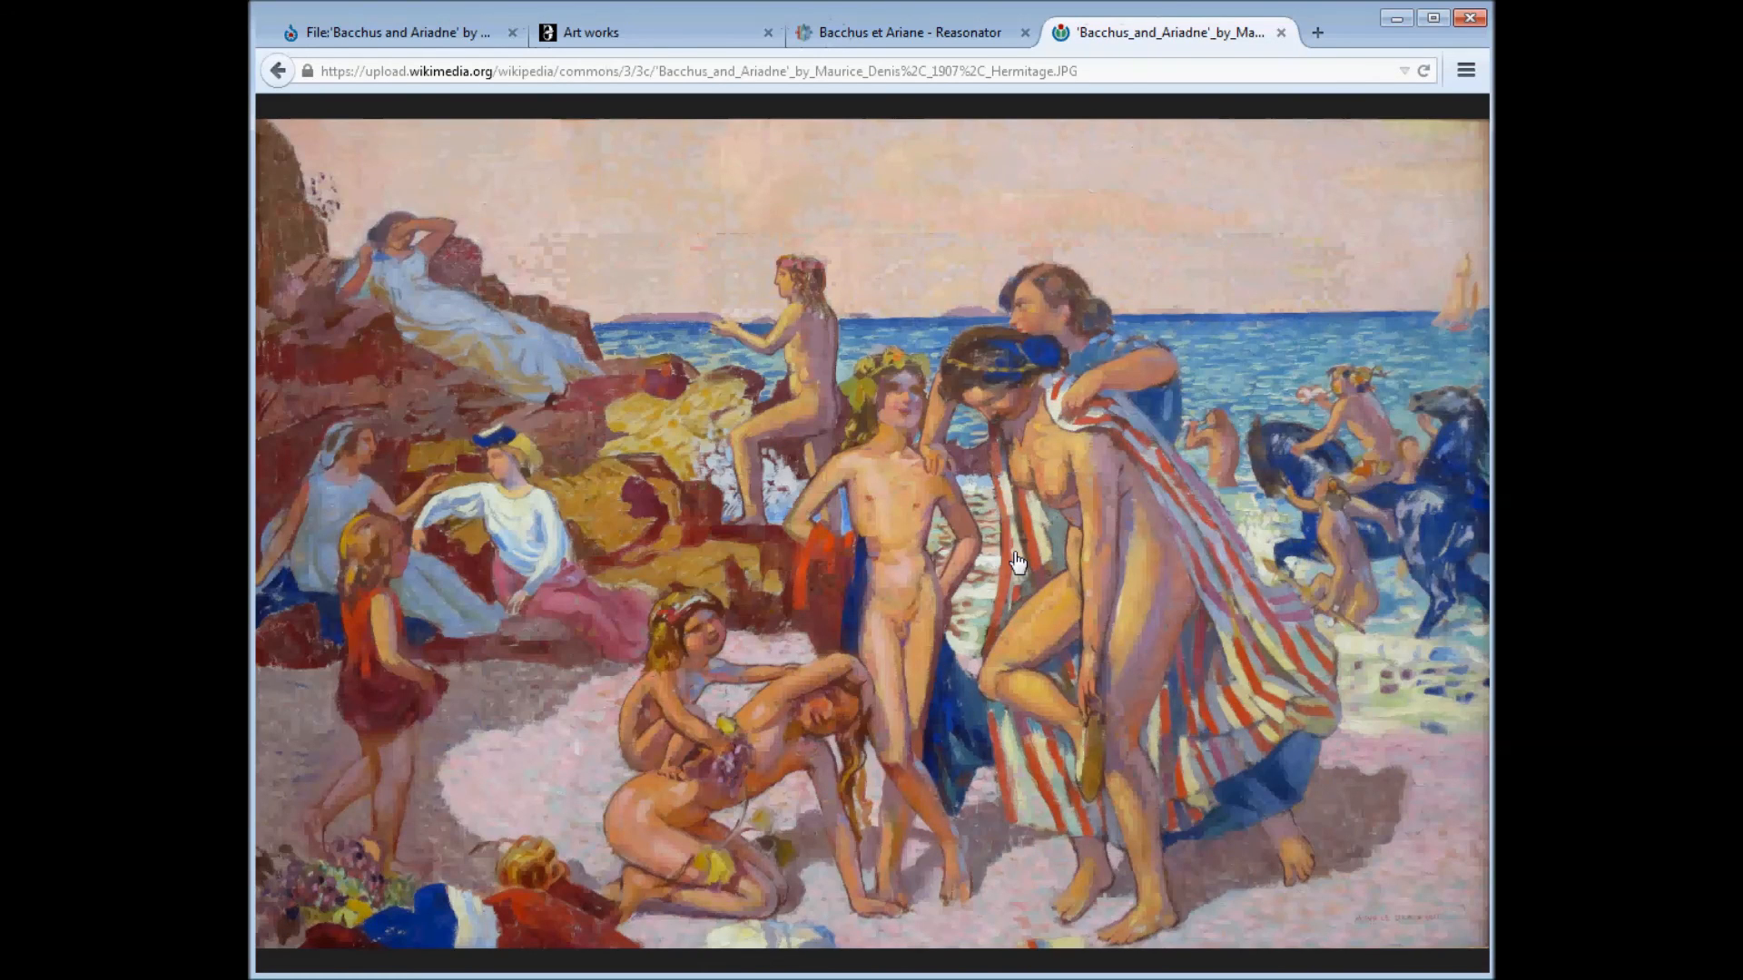